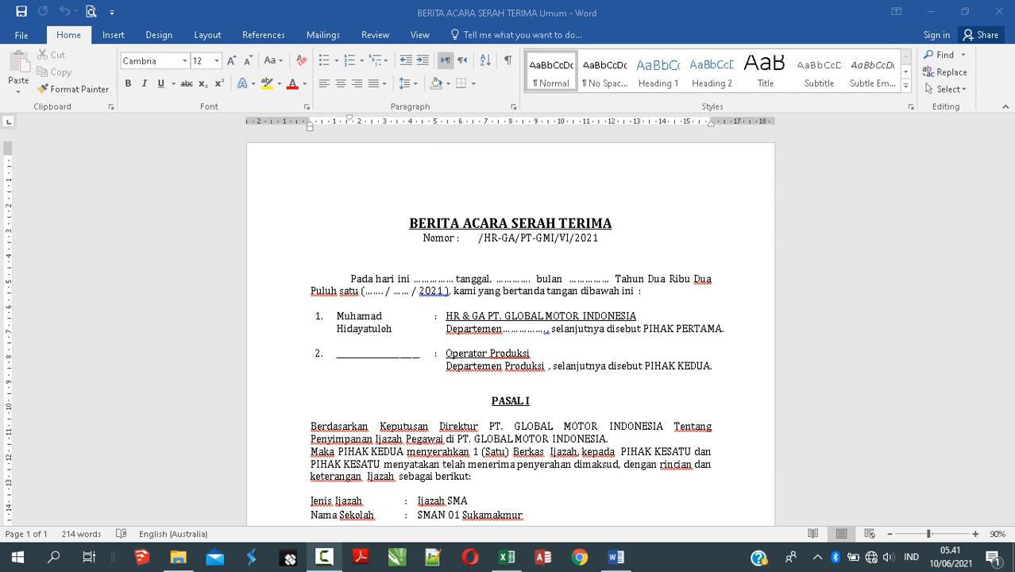
Step: Return to the Word report and move through the Jenis Ijazah, Nama Sekolah and No. Ijazah lines
scroll(510, 326, down, 7)
scroll(510, 326, up, 4)
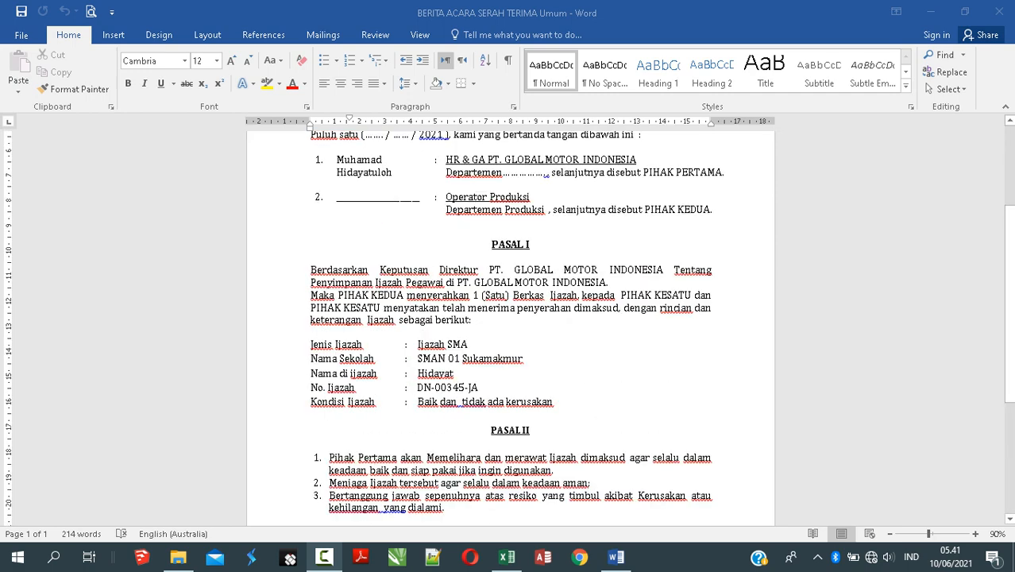
key(alt+Tab)
click(324, 344)
key(Down)
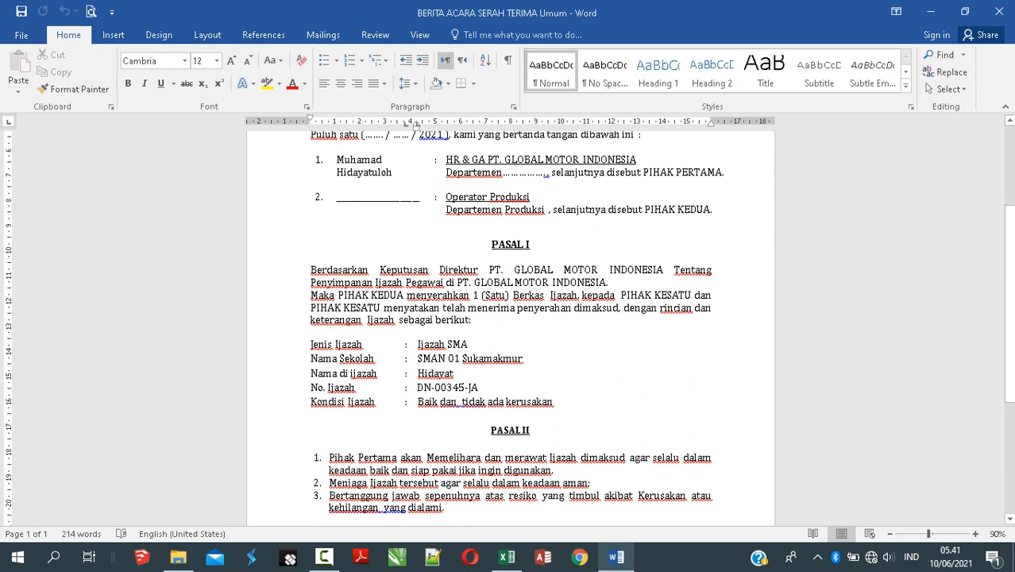
key(Down)
key(Down)
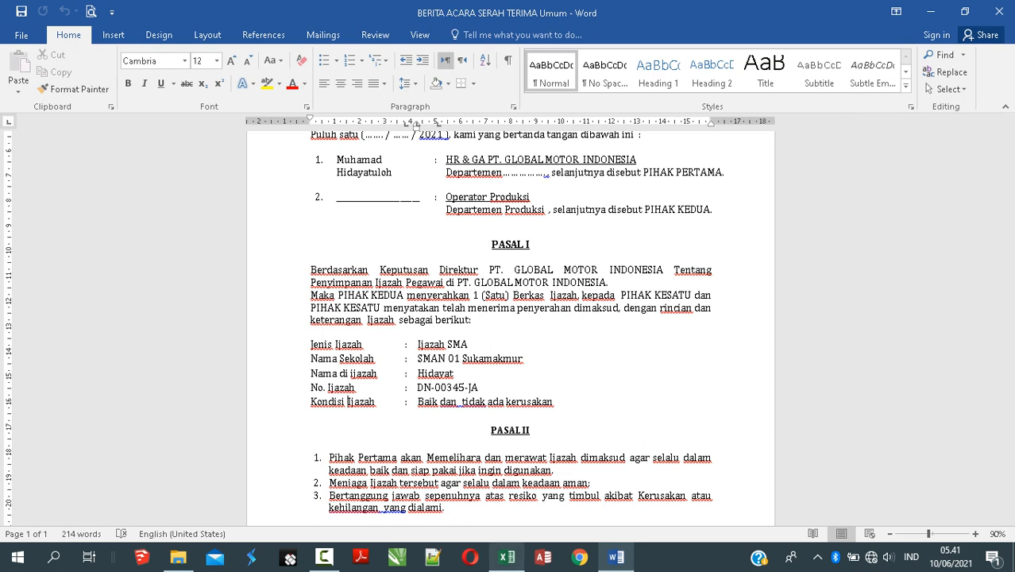
Step: Review the text after 'sebagai berikut:' and the Nomor field at the top
click(496, 321)
scroll(497, 321, up, 4)
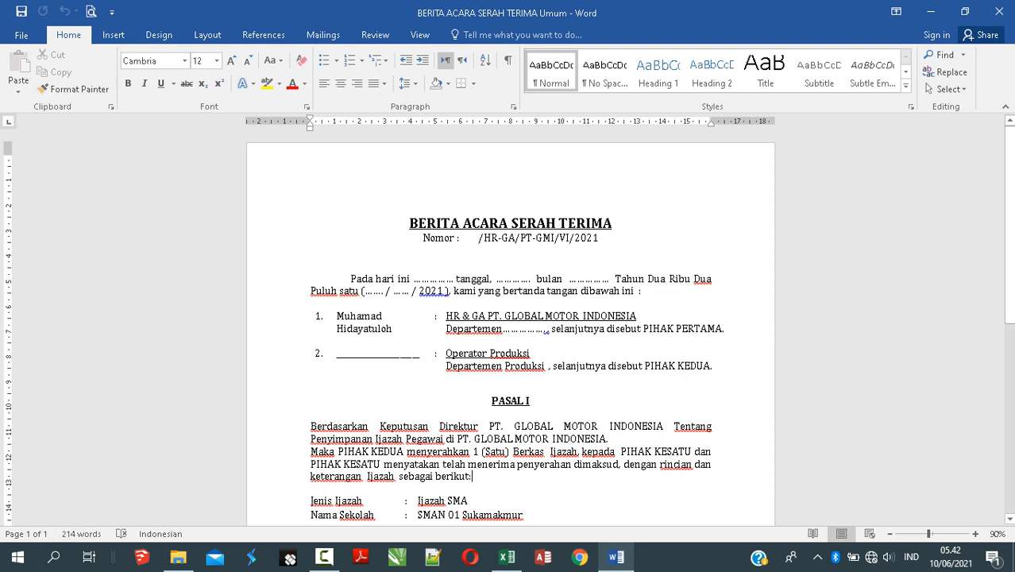
scroll(508, 325, down, 1)
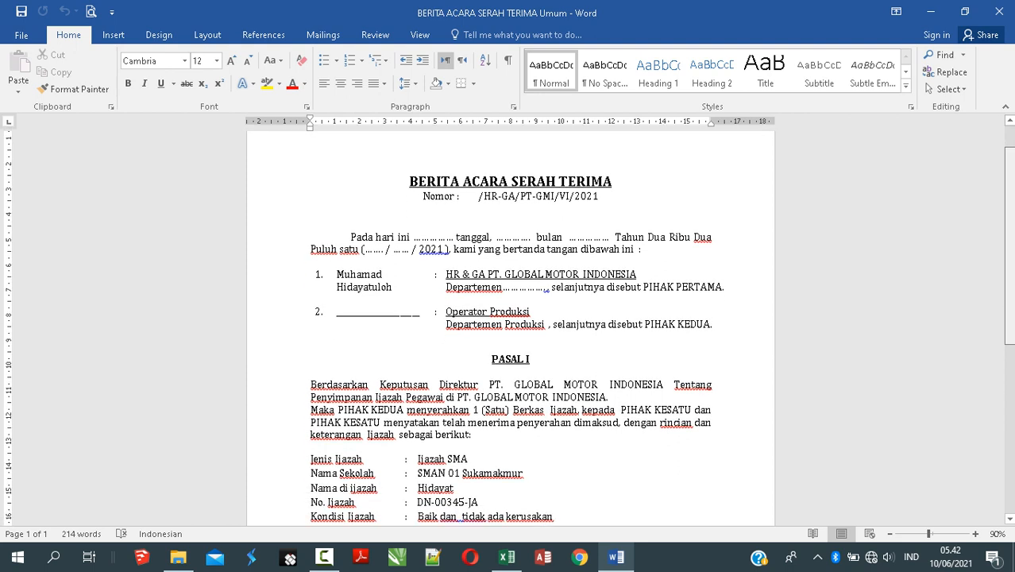
click(461, 196)
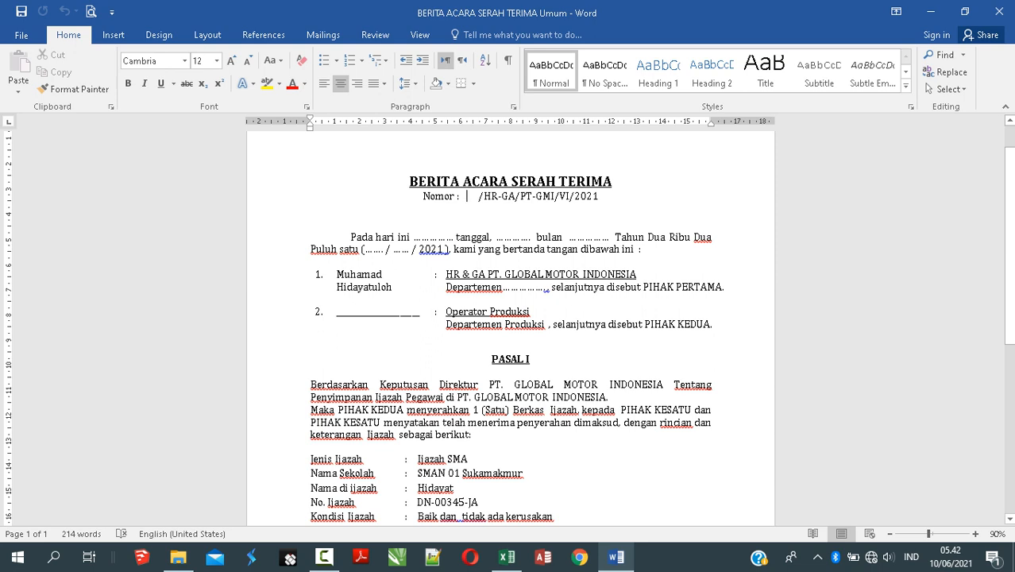
Step: Inspect the blank day, date, month and year 2021 placeholders in the opening paragraph
double_click(429, 238)
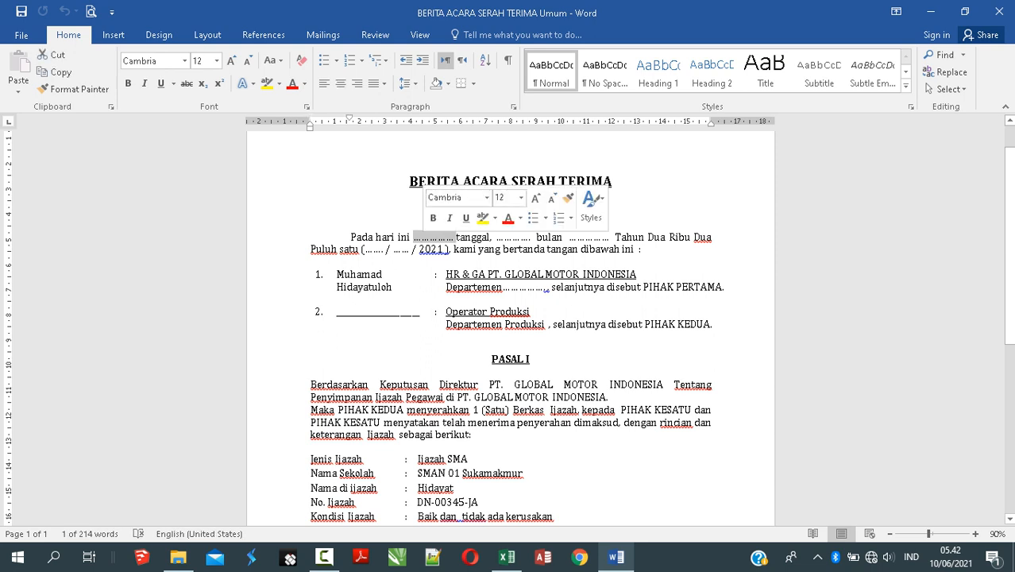
click(511, 237)
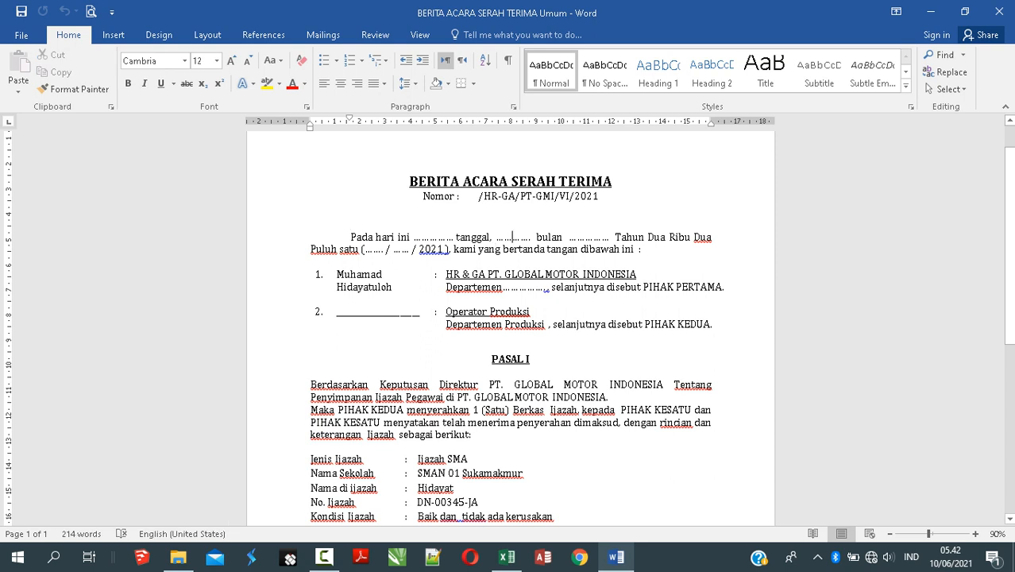
click(577, 238)
double_click(371, 249)
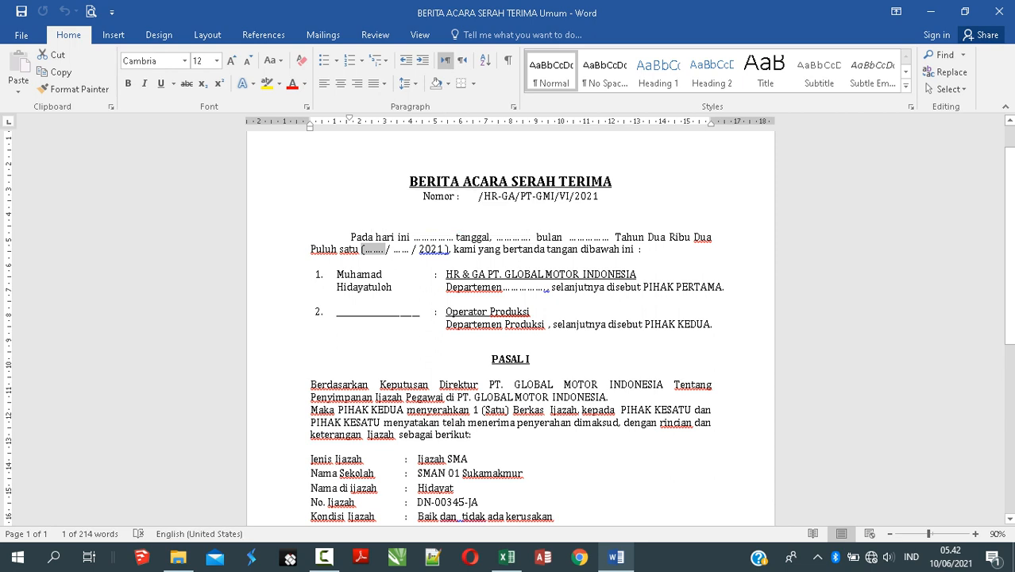
click(391, 249)
click(425, 249)
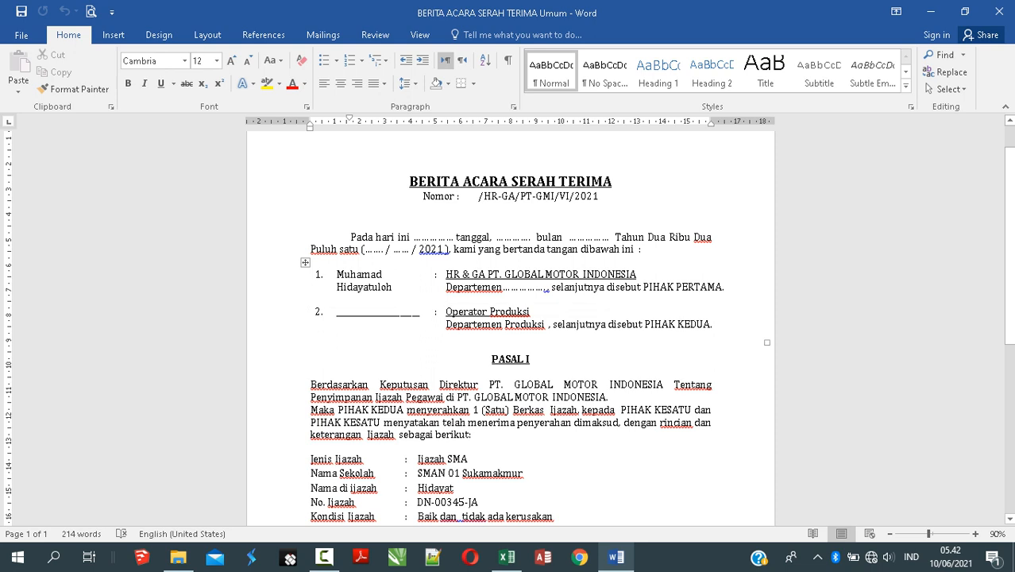
Step: Review the first party's Departemen field and the PASAL I paragraph
double_click(473, 287)
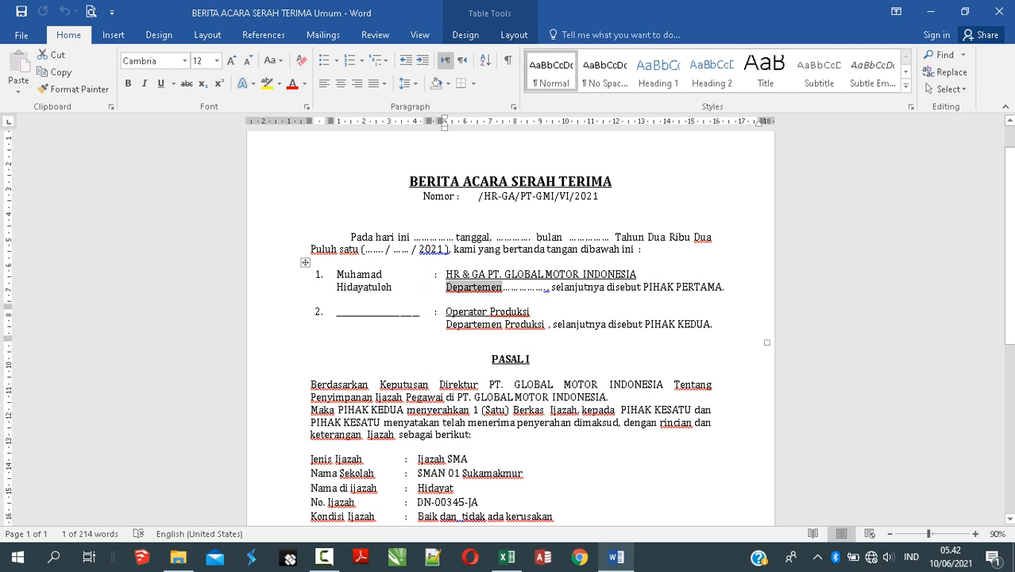
click(526, 286)
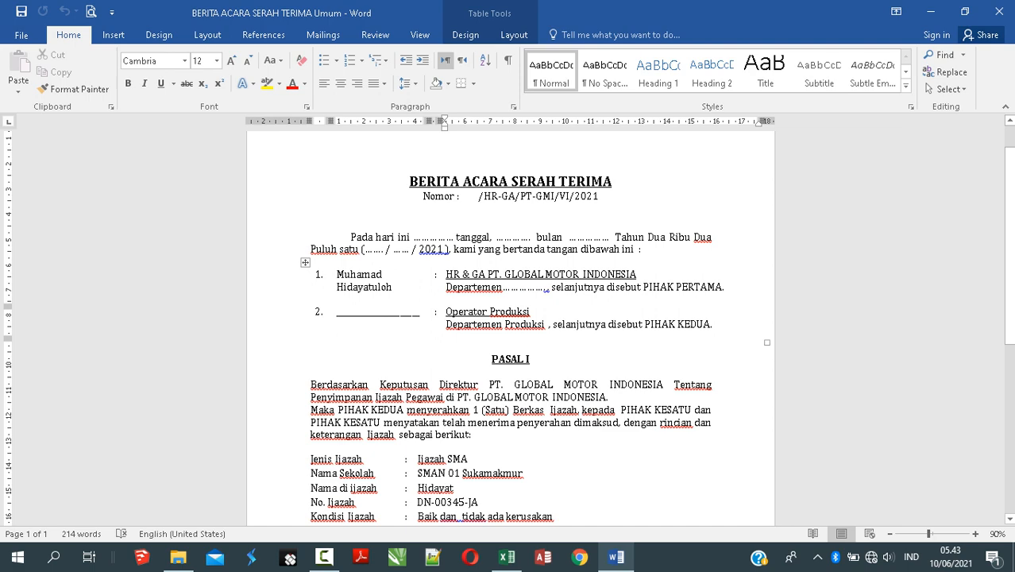
scroll(508, 326, down, 4)
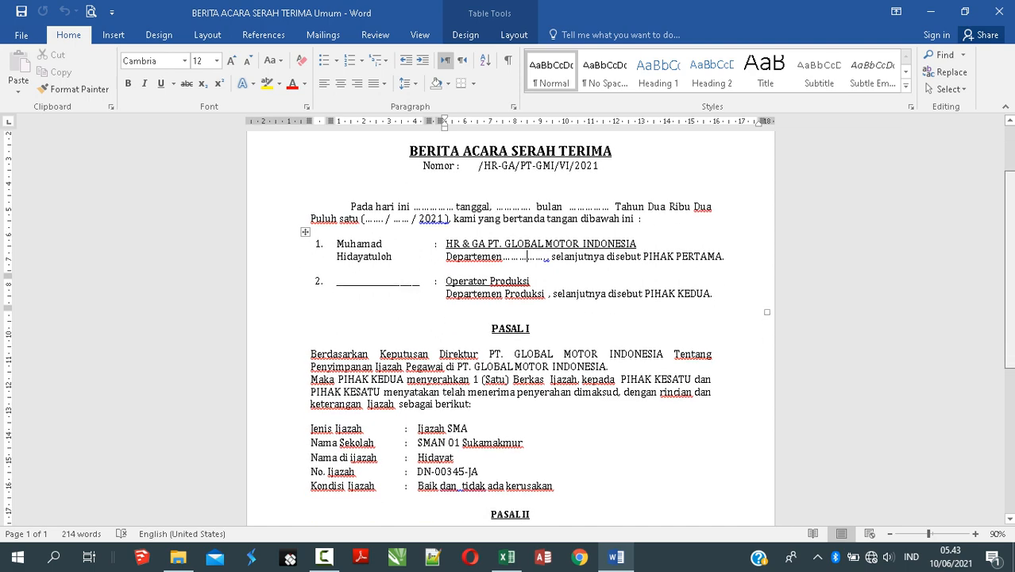
scroll(508, 327, down, 1)
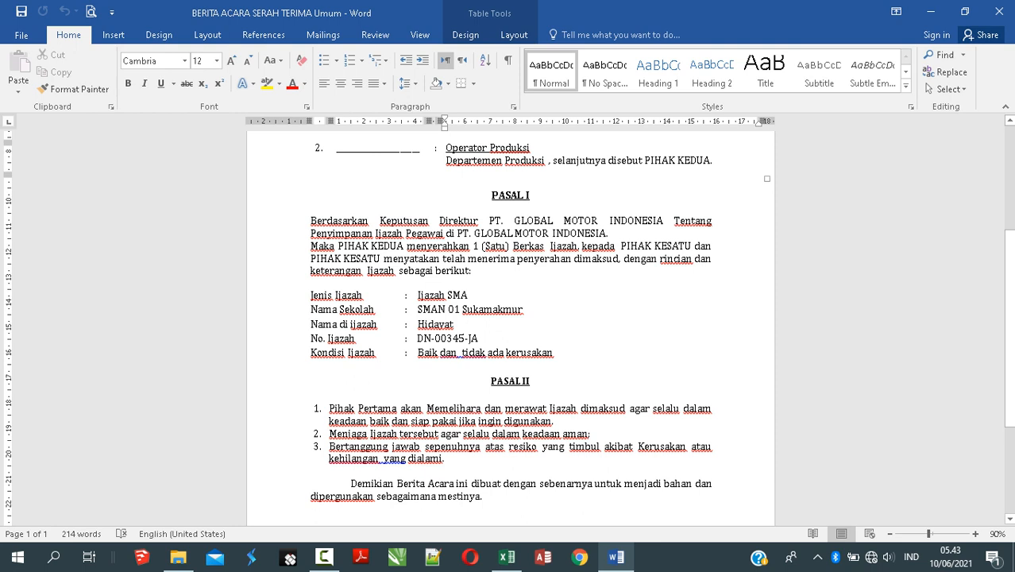
click(524, 246)
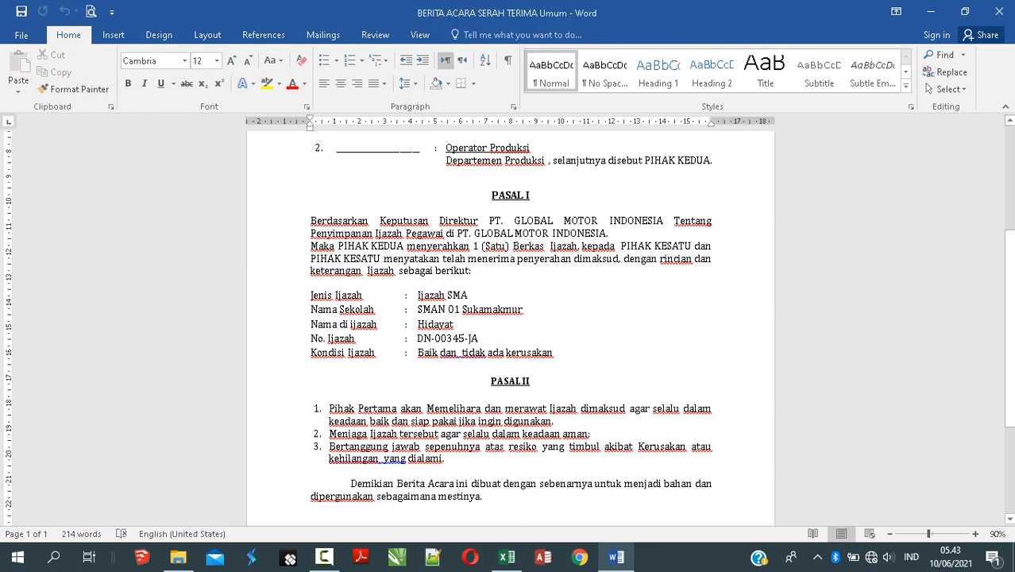
click(397, 258)
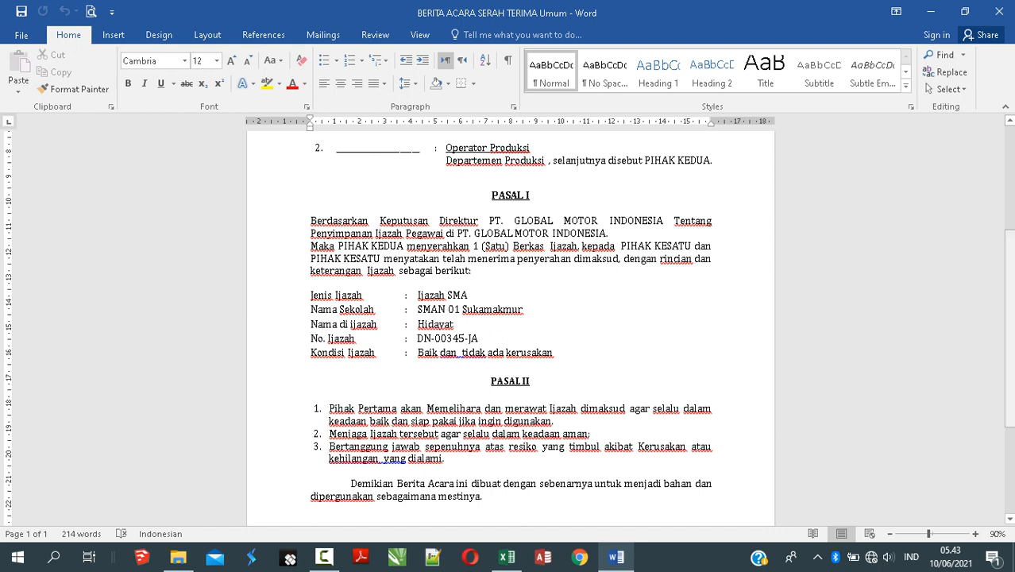
scroll(508, 326, down, 1)
click(445, 263)
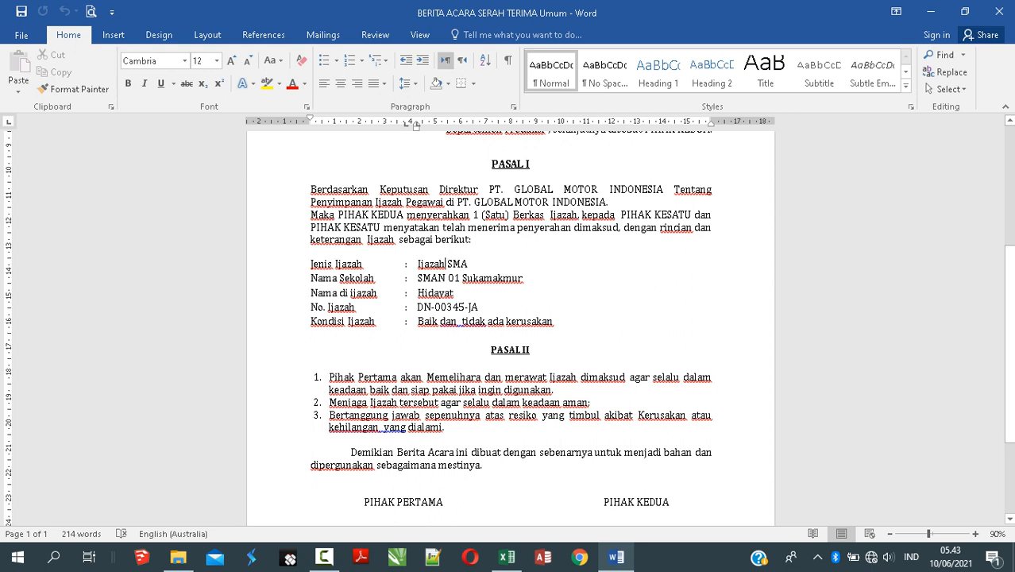
double_click(435, 293)
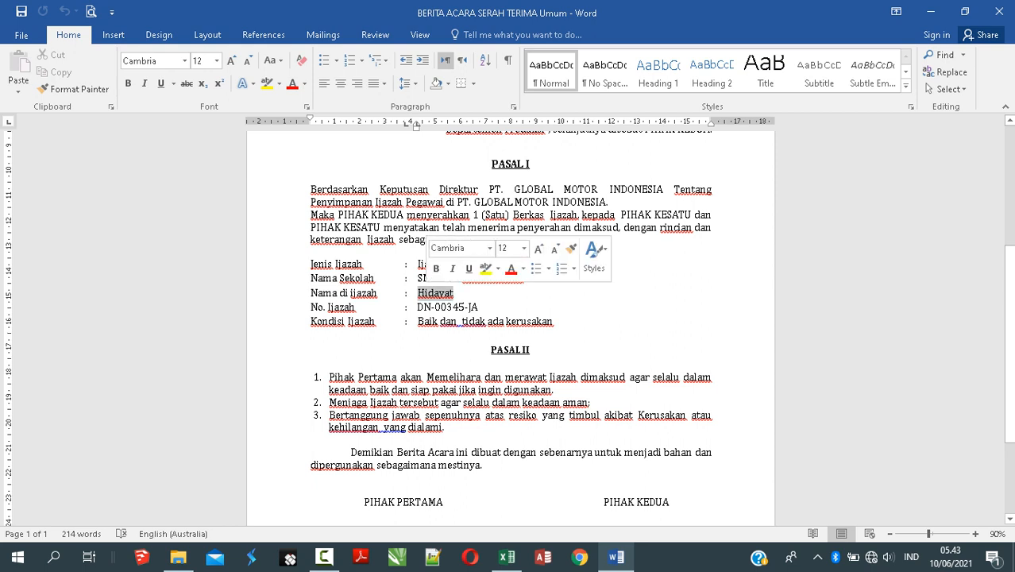
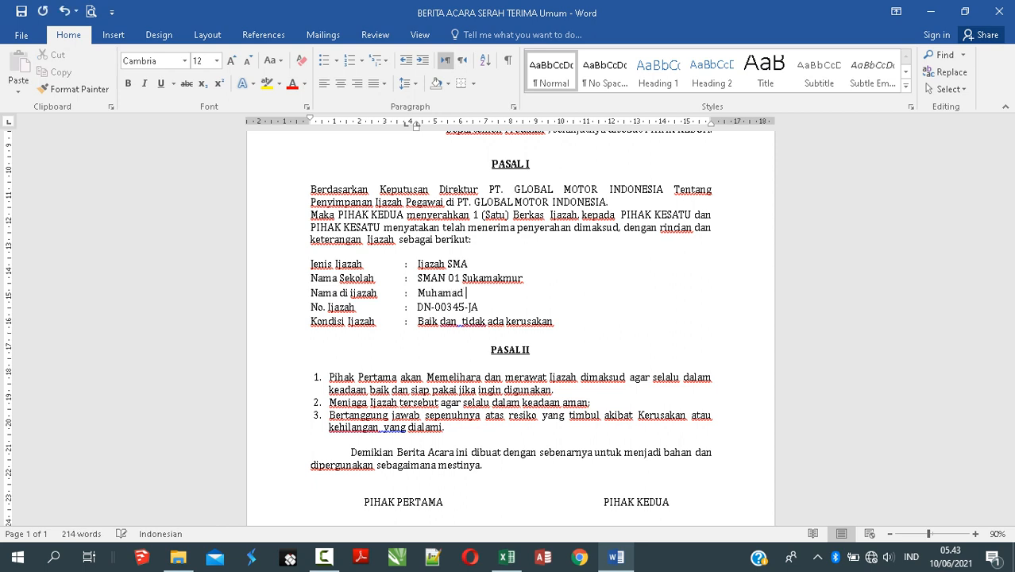
text(Hidayat)
click(462, 321)
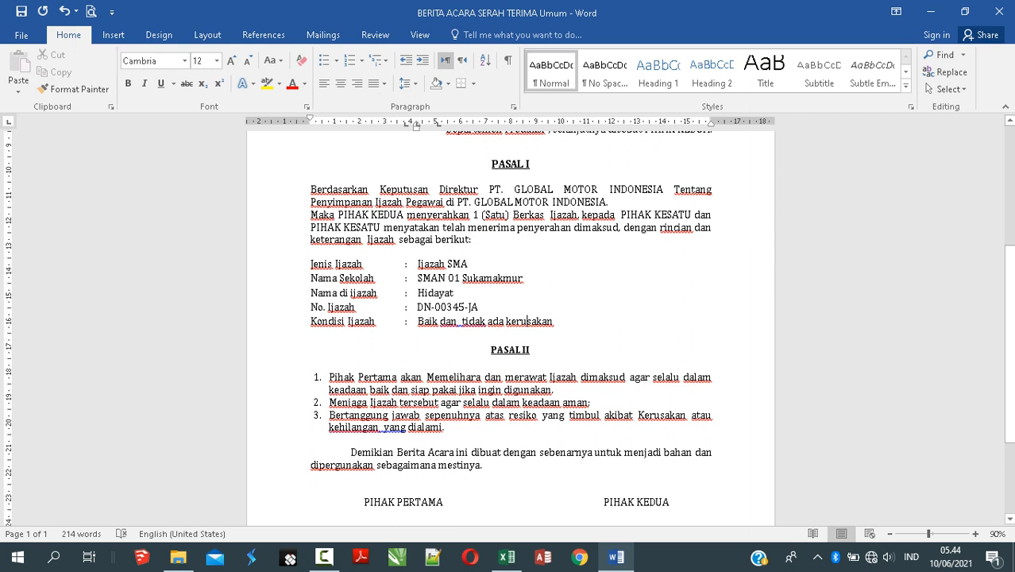
Step: Insert 'Pihak Pertama' at the start of PASAL II item 3, before 'Bertanggung'
scroll(528, 320, down, 2)
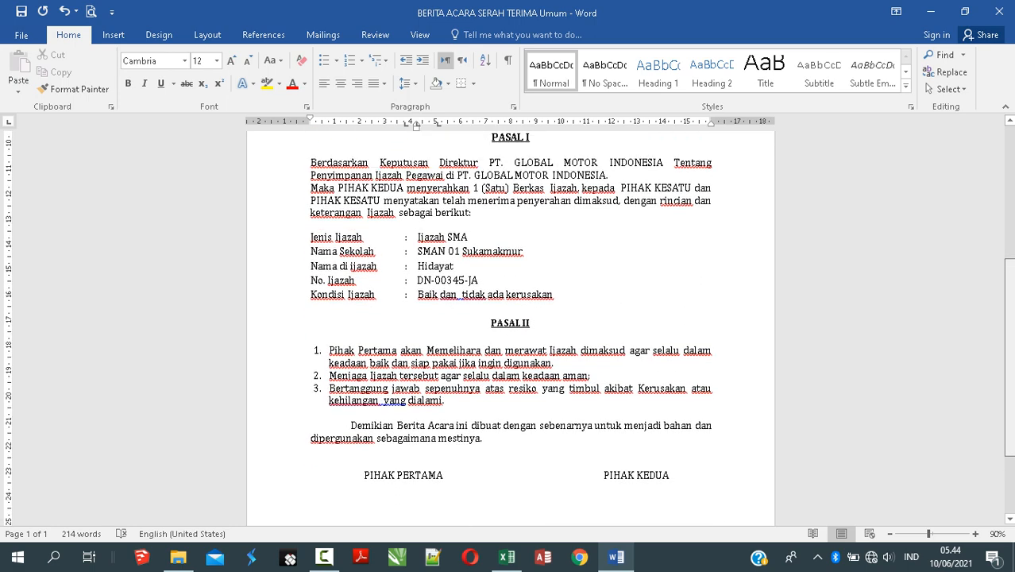
scroll(527, 299, up, 1)
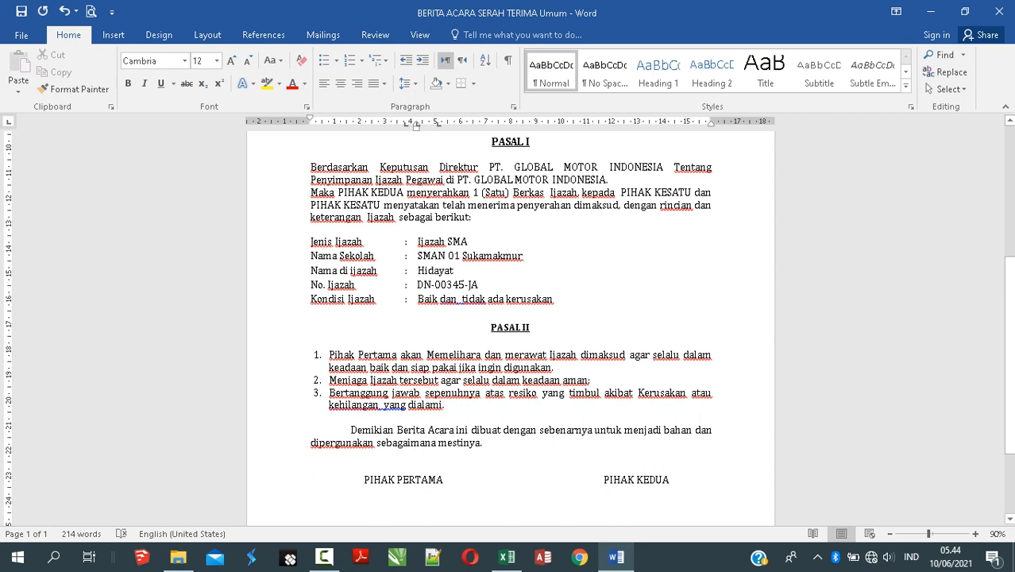
click(554, 367)
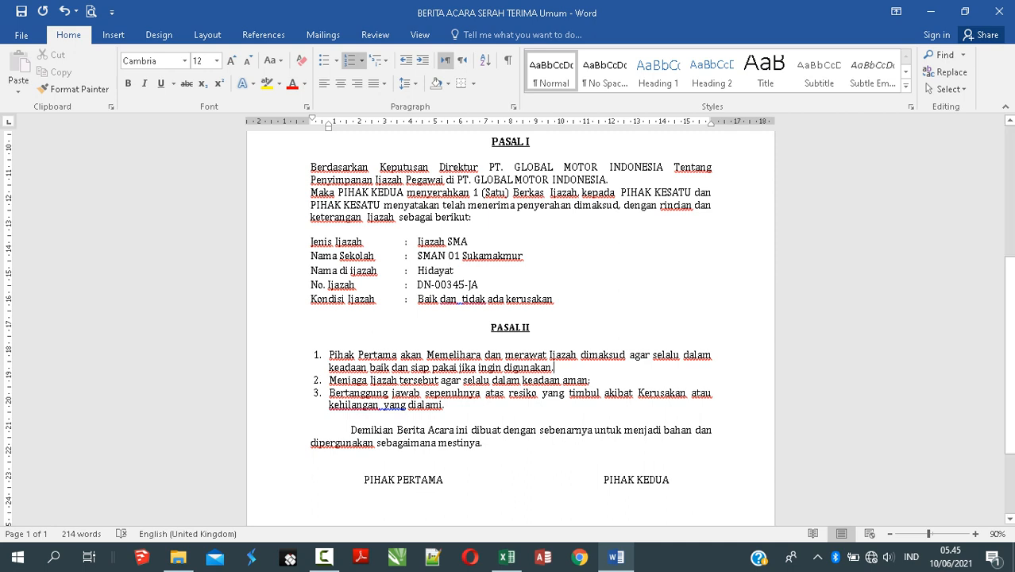
click(442, 480)
text(Pihak )
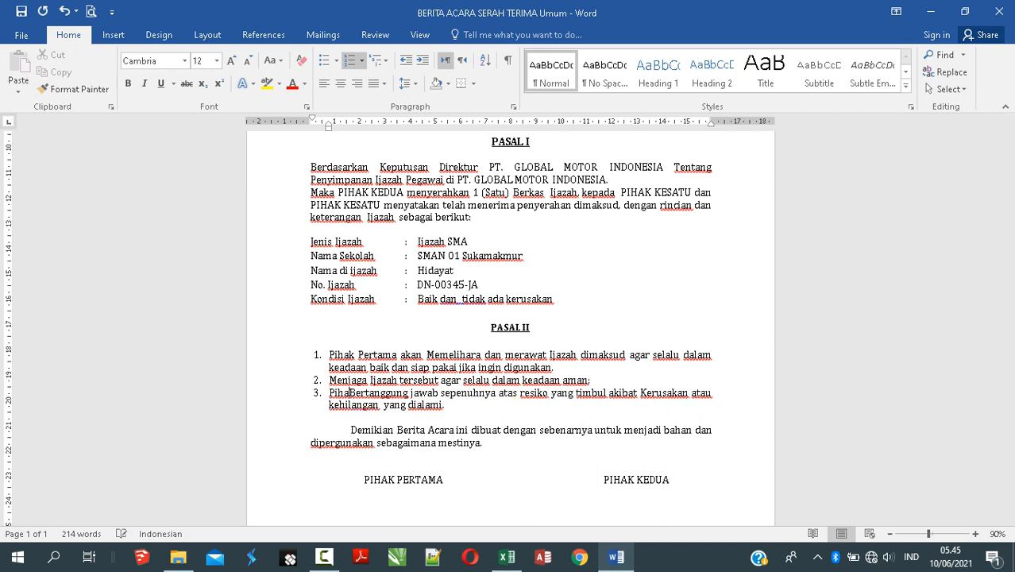
text(Pertama)
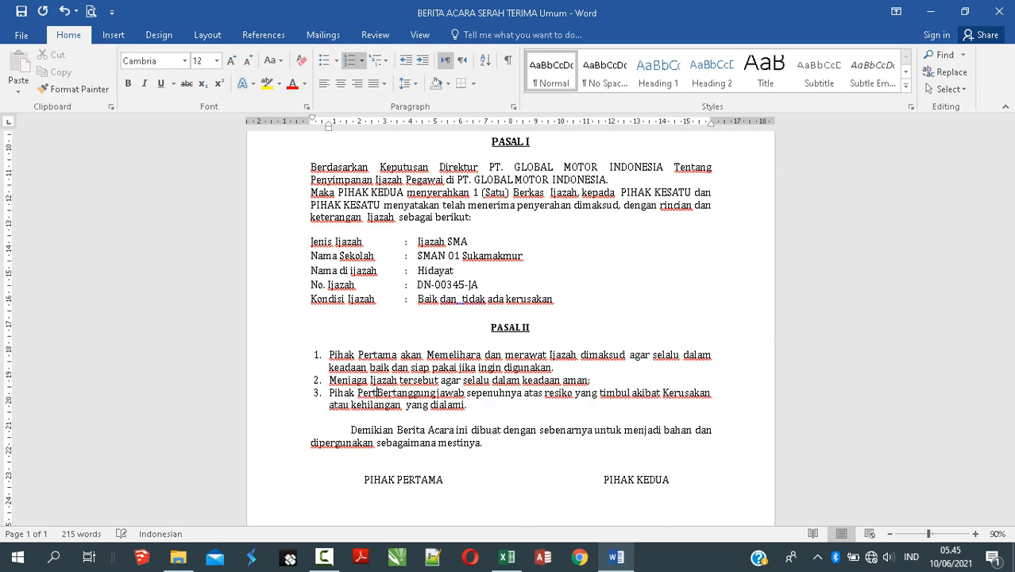
key(shift+Left)
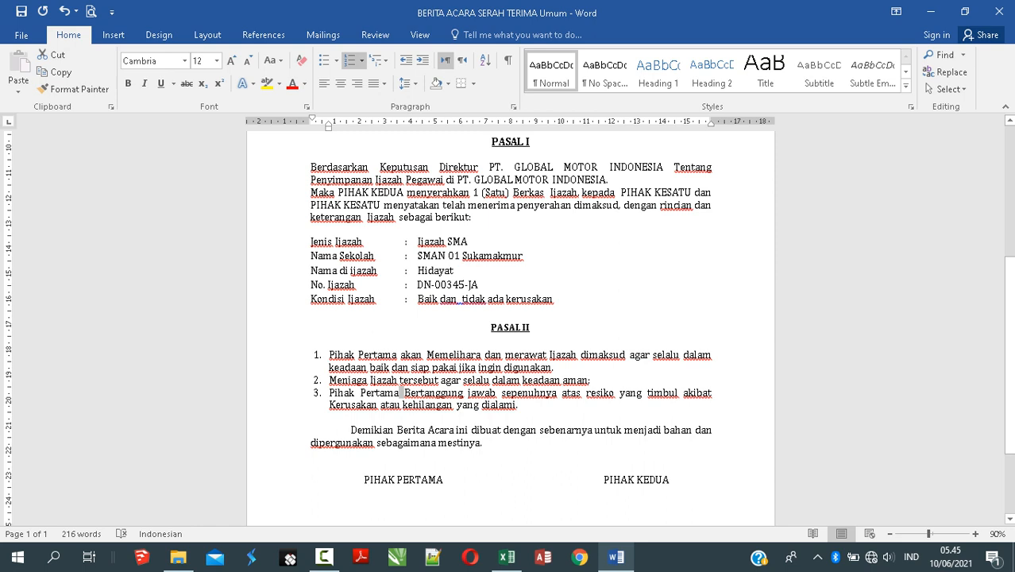
click(518, 405)
Step: Start PASAL II item 2 with 'Pihak Pertama' before 'Menjaga', correcting the capital P
click(334, 380)
text(P)
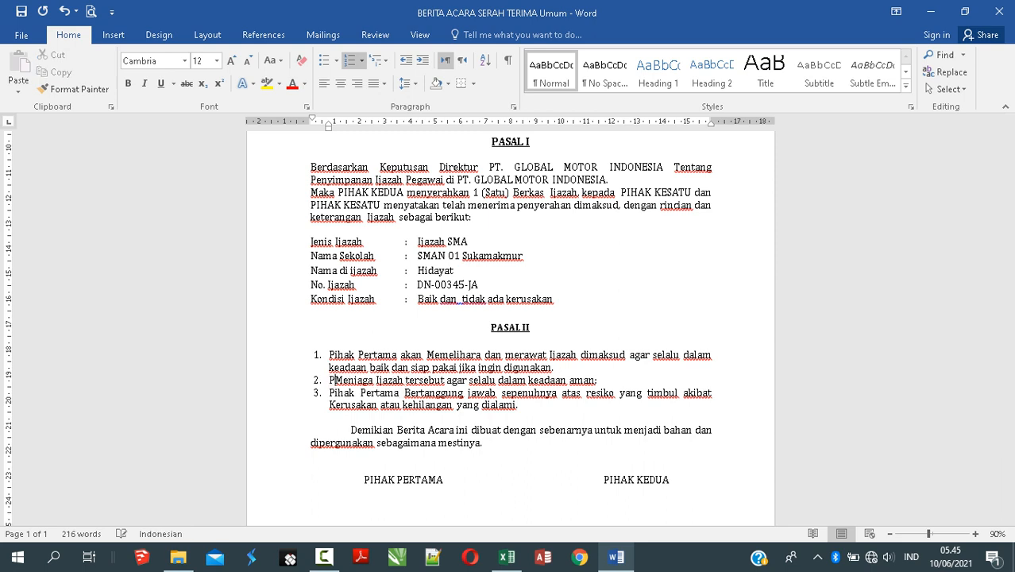
text(ihak p)
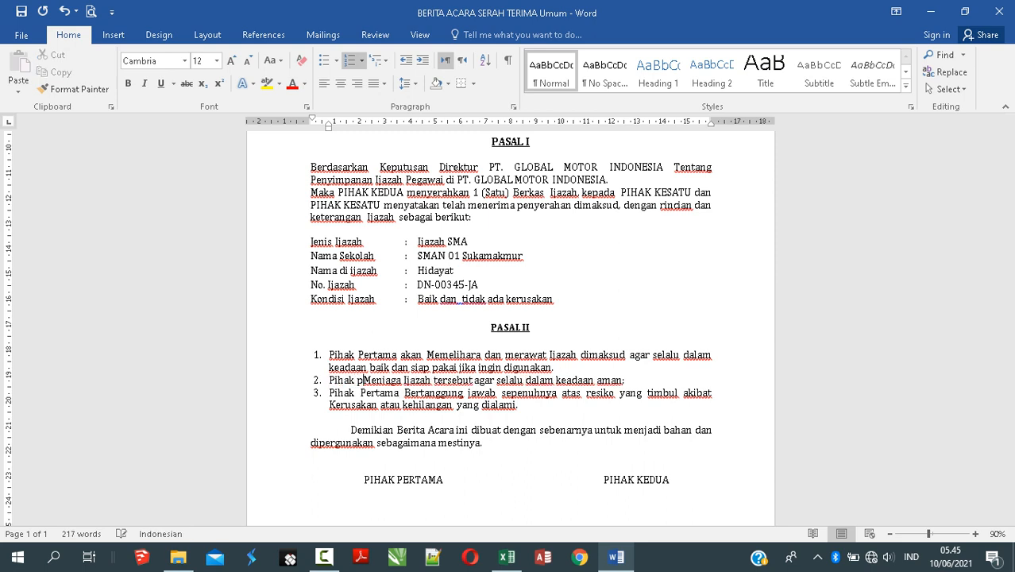
key(BackSpace)
text(ertama)
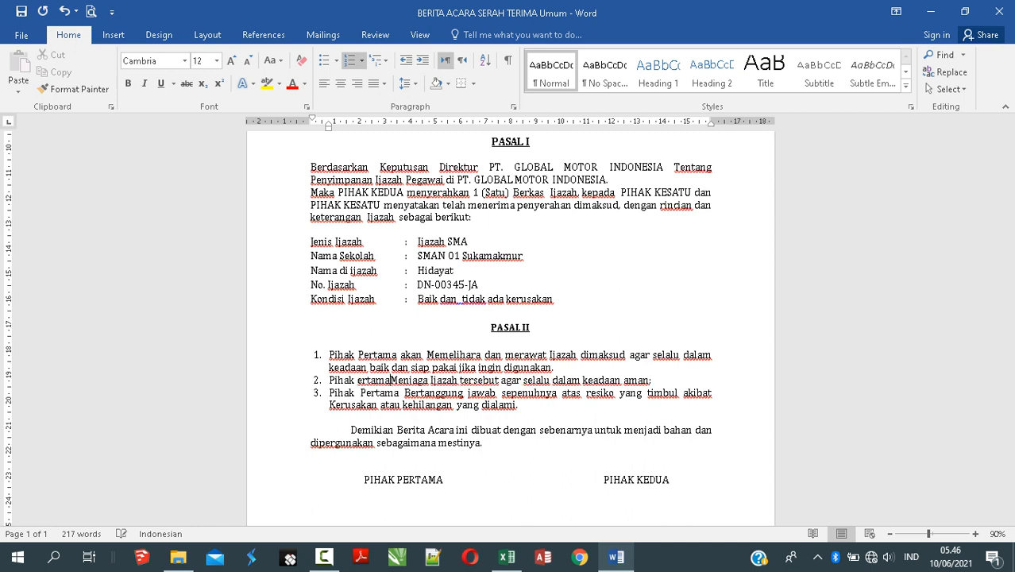
key(Left)
key(Left)
key(Left)
key(Left)
key(Left)
key(Left)
key(Left)
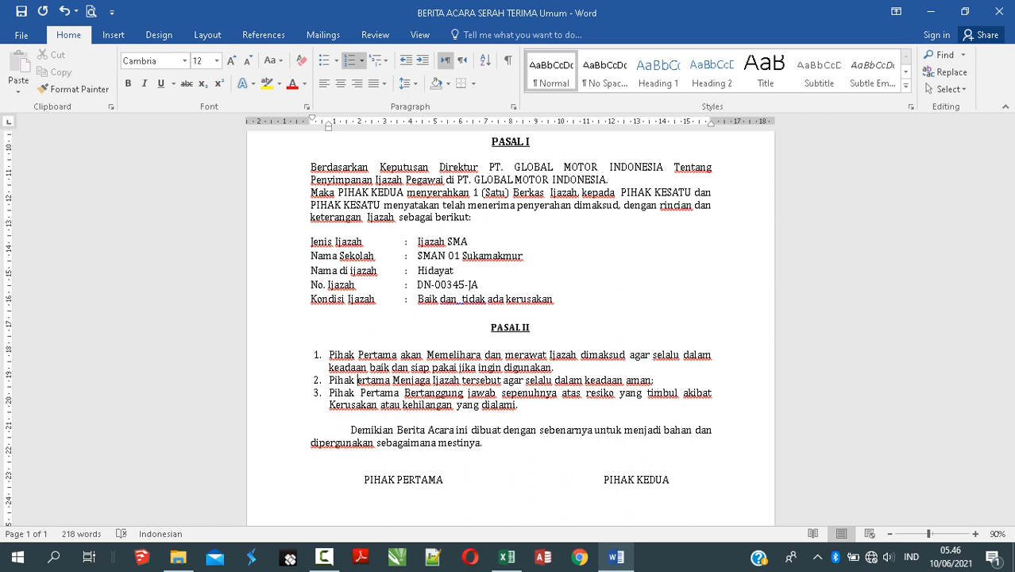
text(P)
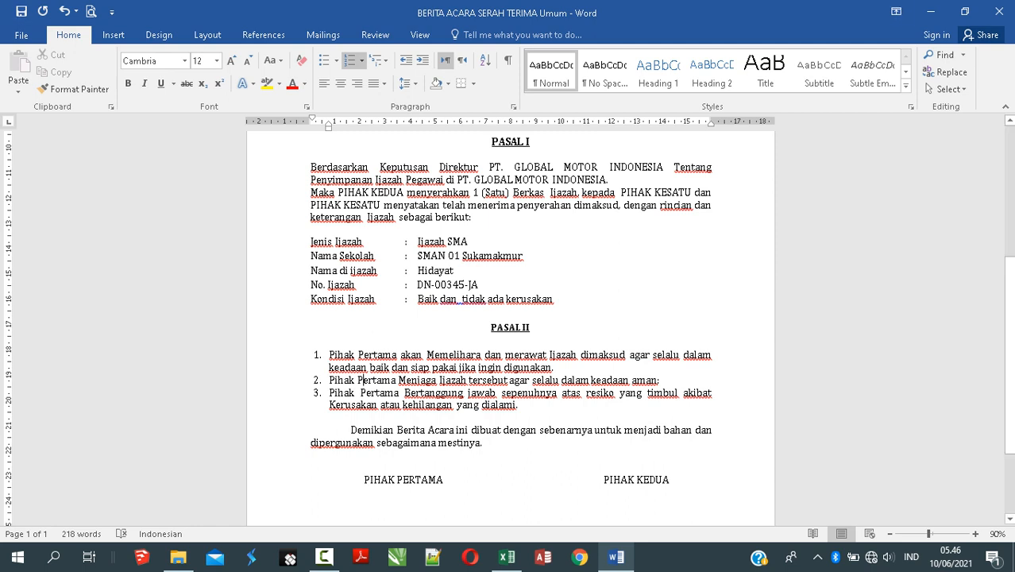
drag(518, 405, 328, 355)
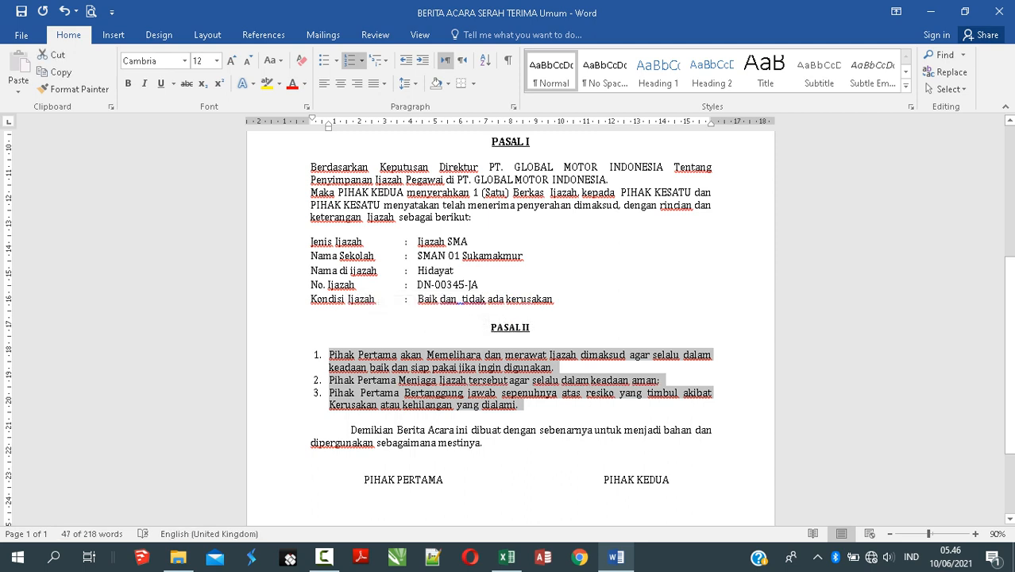
click(385, 84)
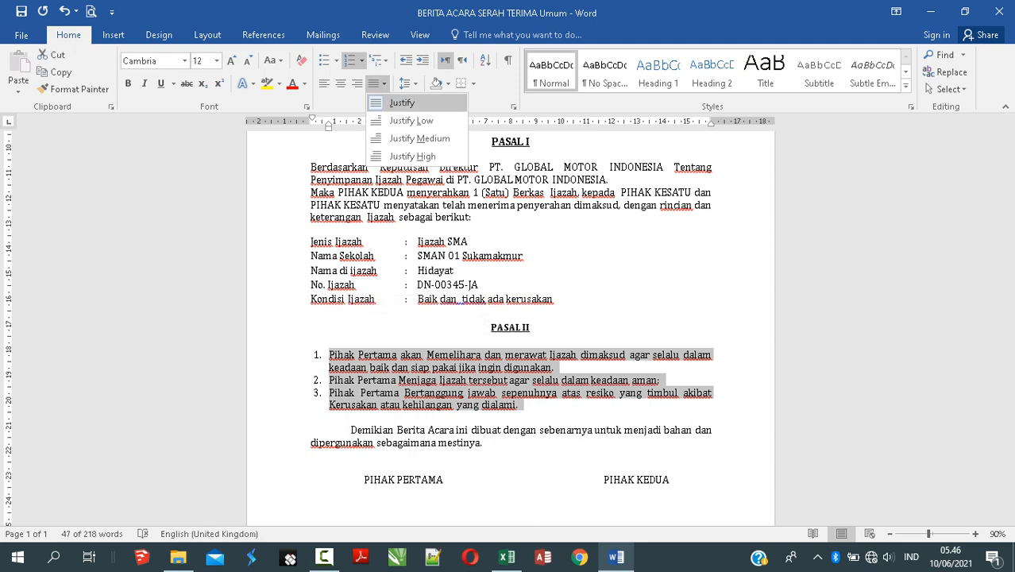
click(401, 102)
click(384, 84)
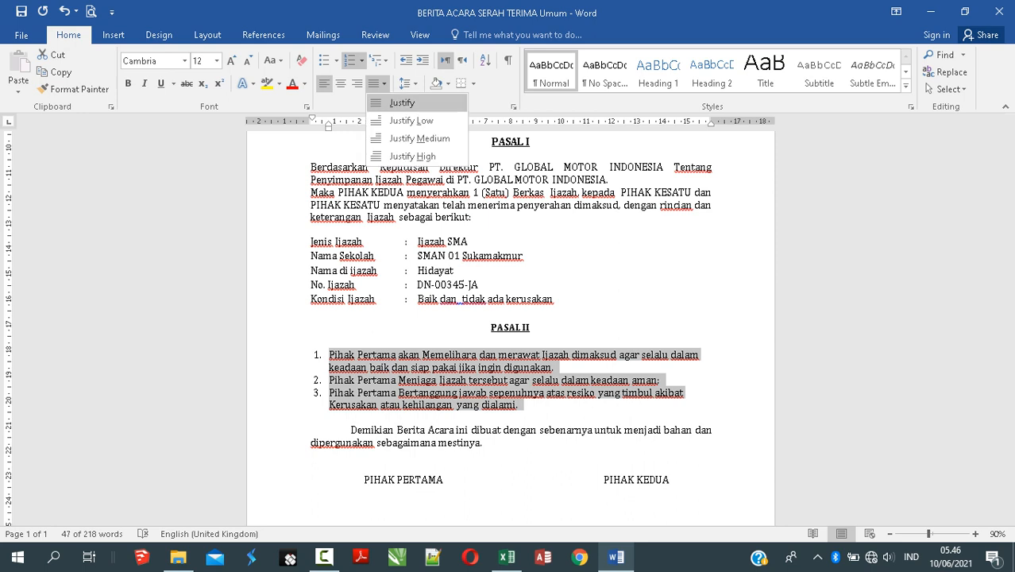
click(402, 102)
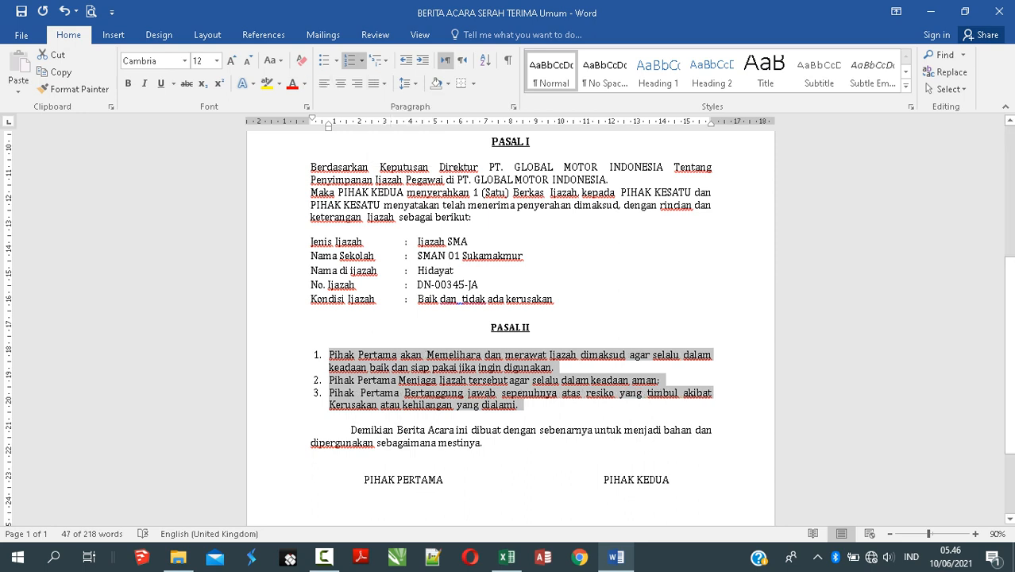
click(450, 392)
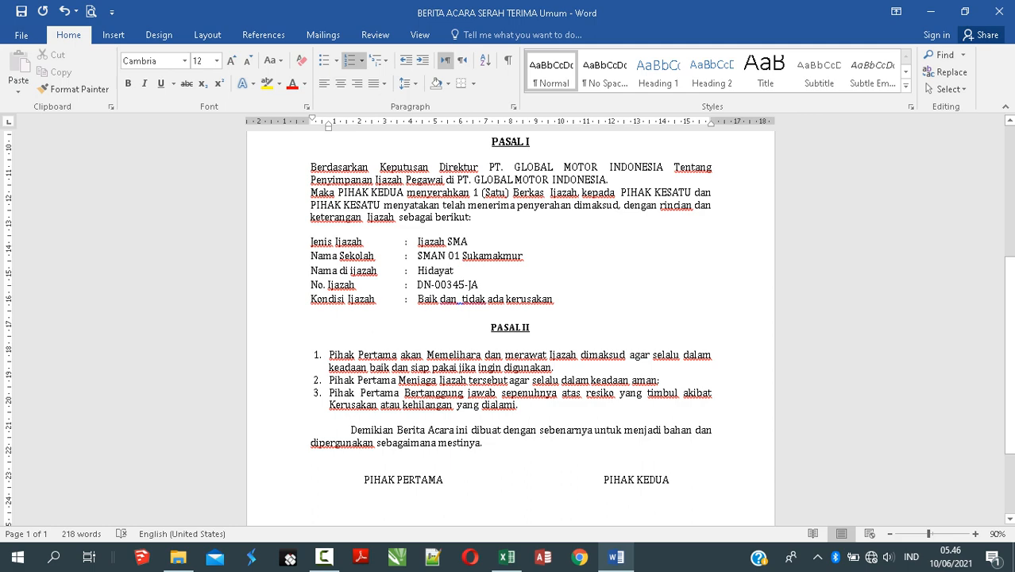
Step: Copy the first party's name from item 1 and paste it over the PIHAK PERTAMA signature line
scroll(451, 392, down, 1)
scroll(451, 392, down, 1)
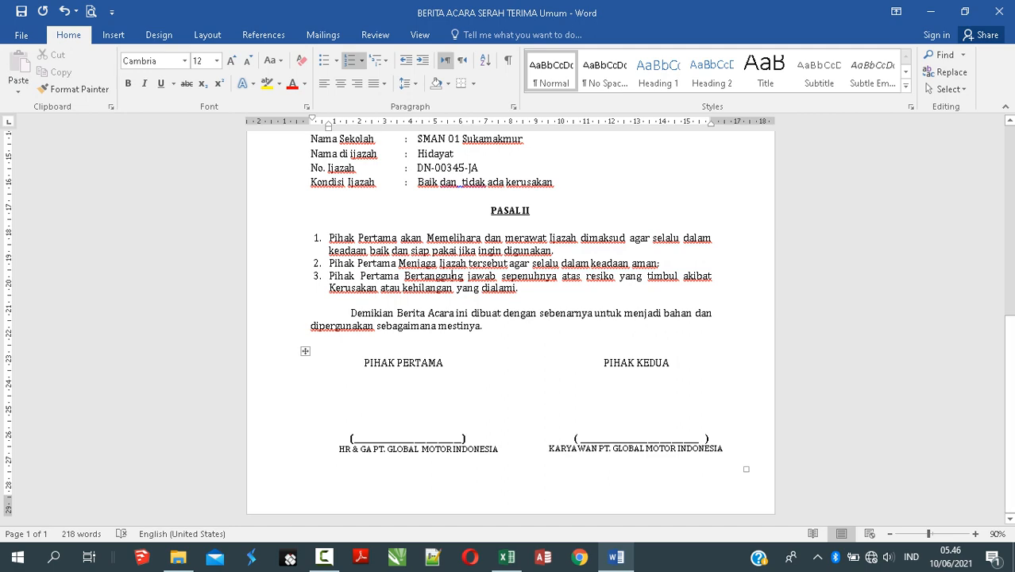
scroll(451, 374, up, 1)
scroll(451, 375, down, 1)
scroll(451, 375, up, 7)
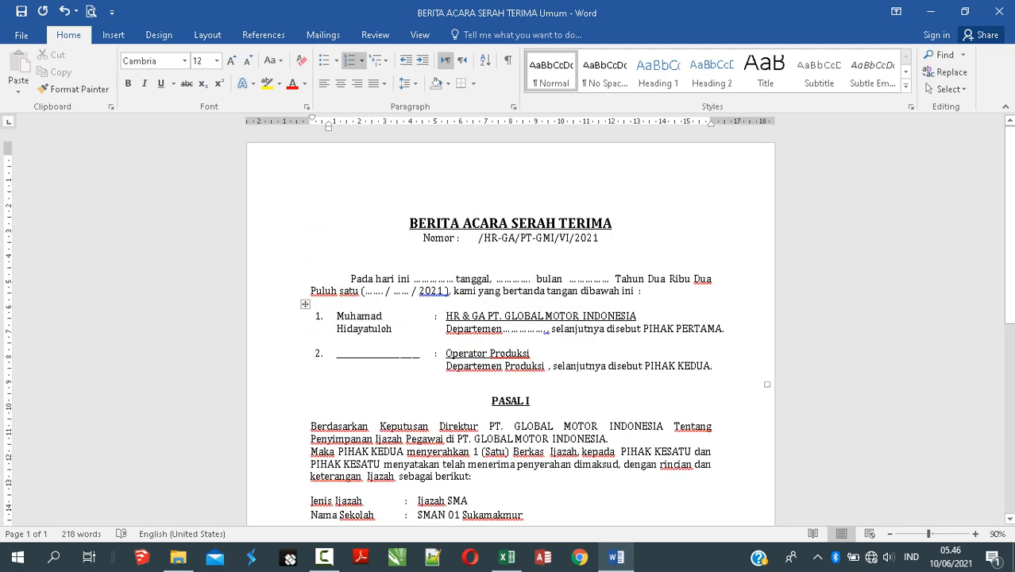
drag(336, 315, 392, 328)
key(ctrl+c)
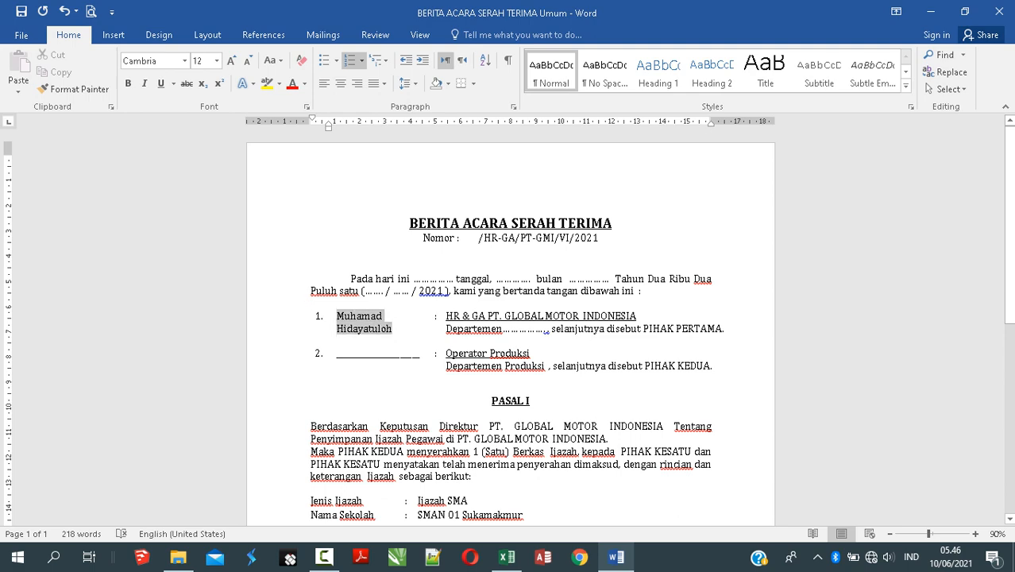
scroll(510, 325, down, 7)
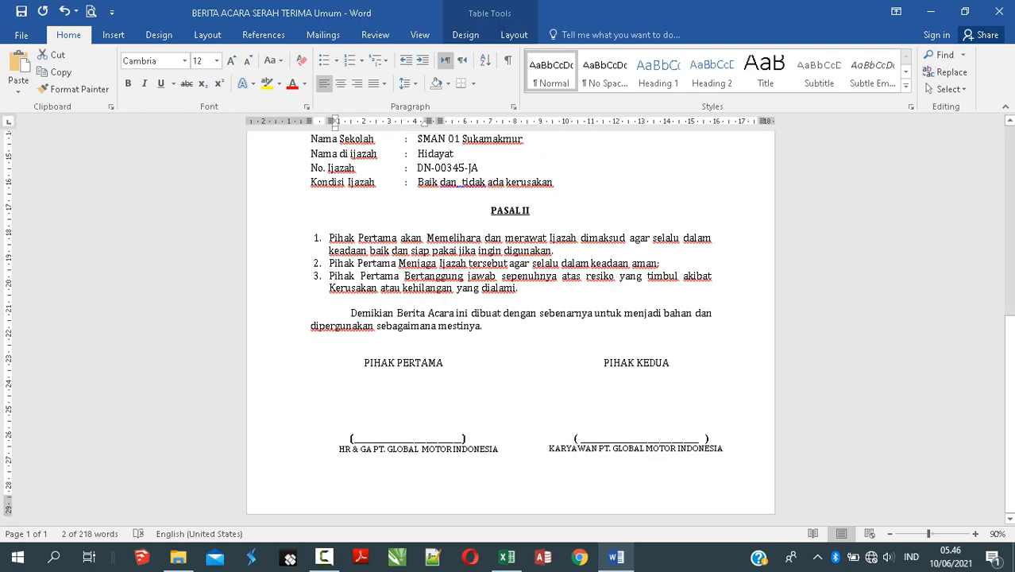
drag(353, 437, 461, 437)
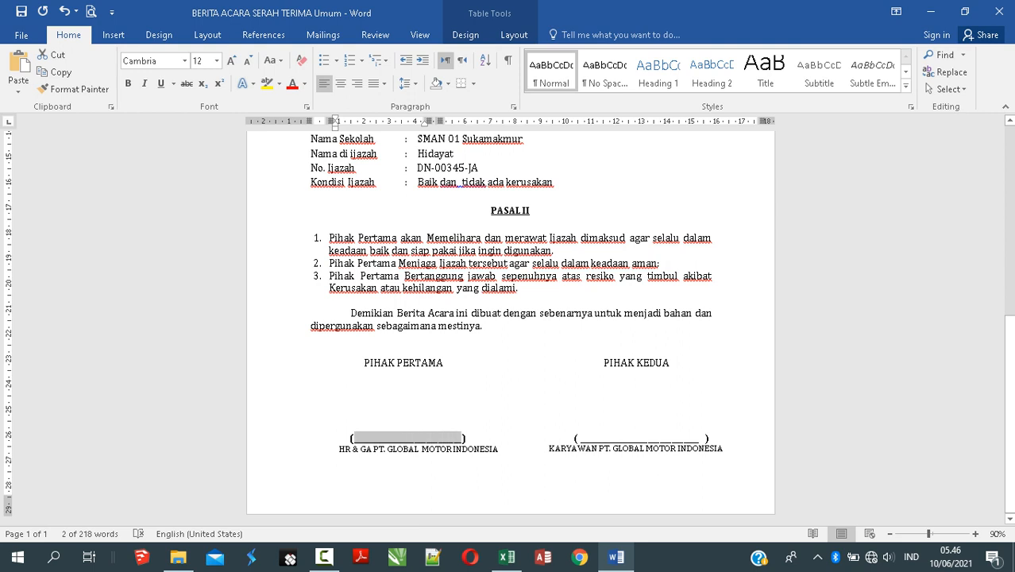
key(ctrl+v)
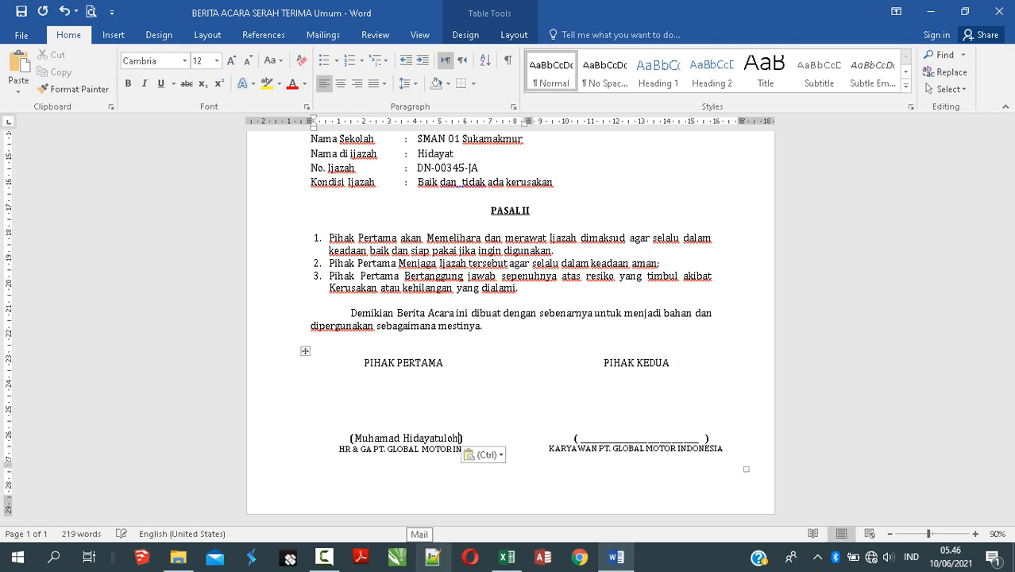
Step: Convert the pasted signature name to all capital letters with Shift+F3
click(353, 437)
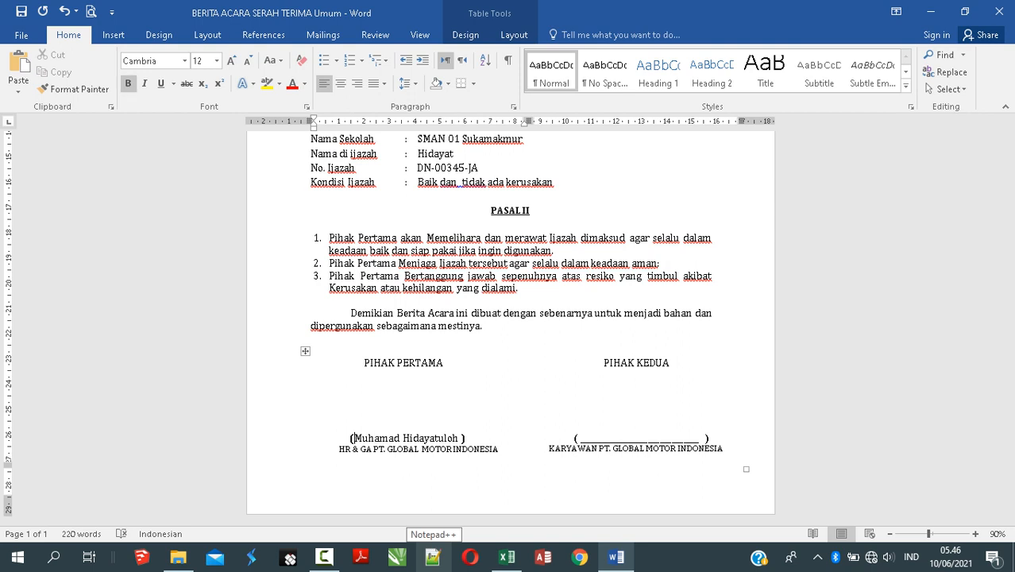
drag(352, 438, 459, 437)
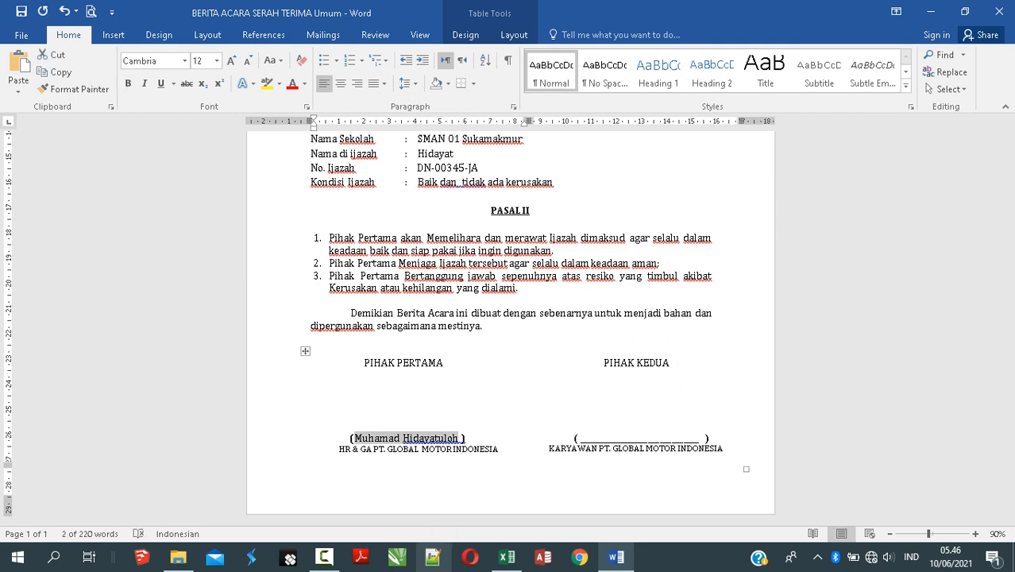
key(shift+F3)
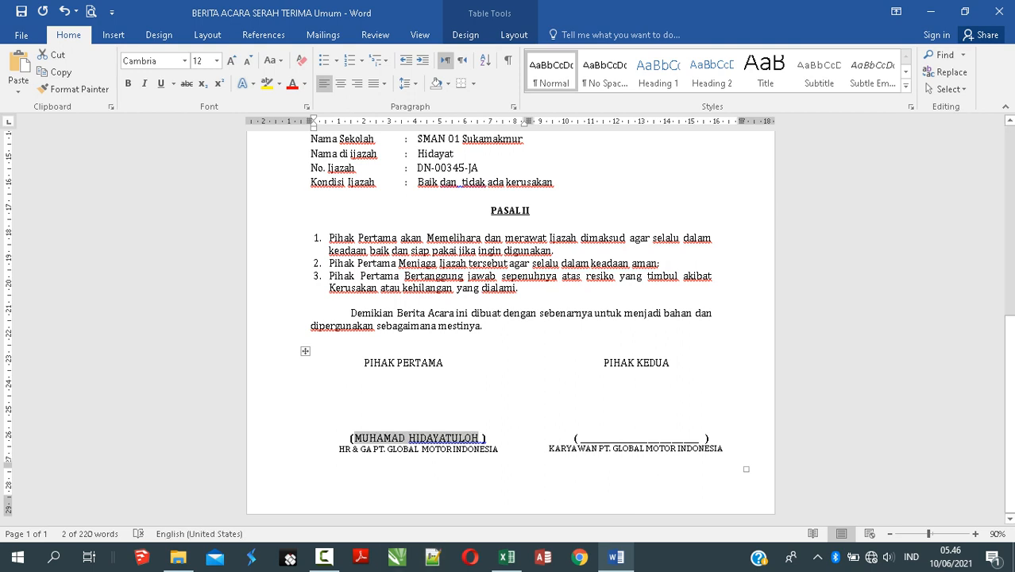
click(606, 438)
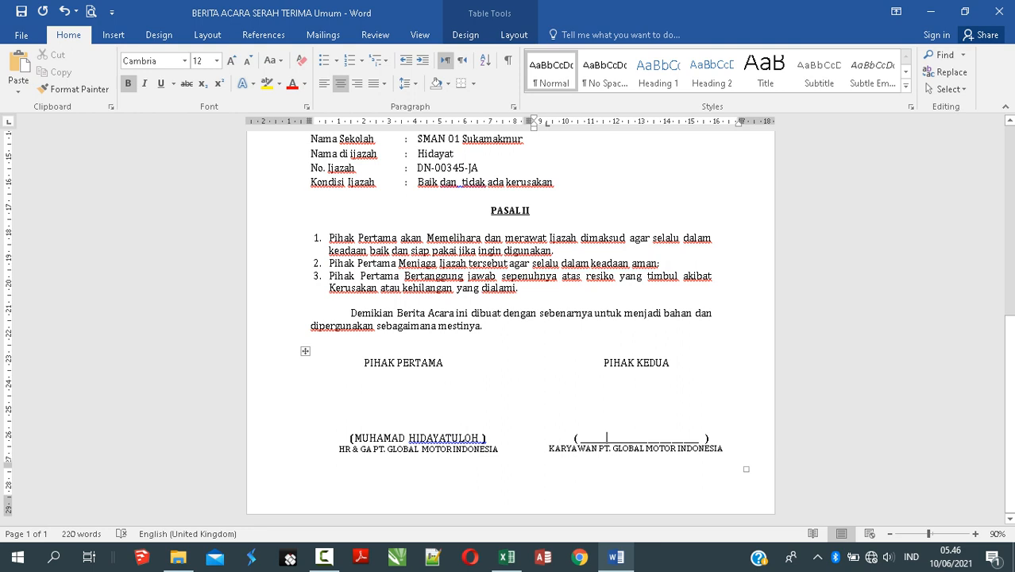
scroll(510, 318, up, 4)
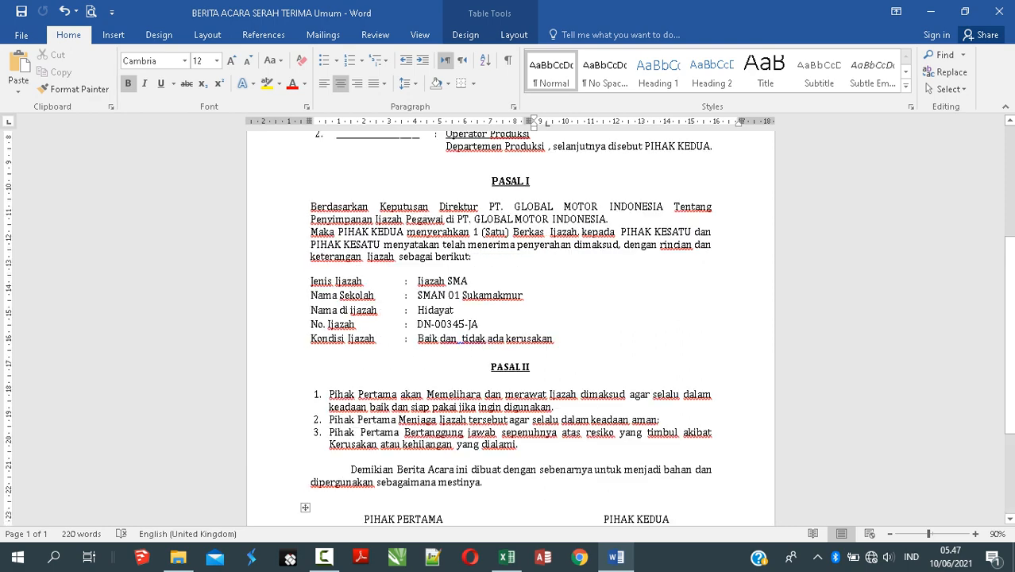
Step: Select the Jenis Ijazah through Kondisi Ijazah lines in PASAL I and switch to Excel
click(319, 281)
scroll(319, 282, up, 6)
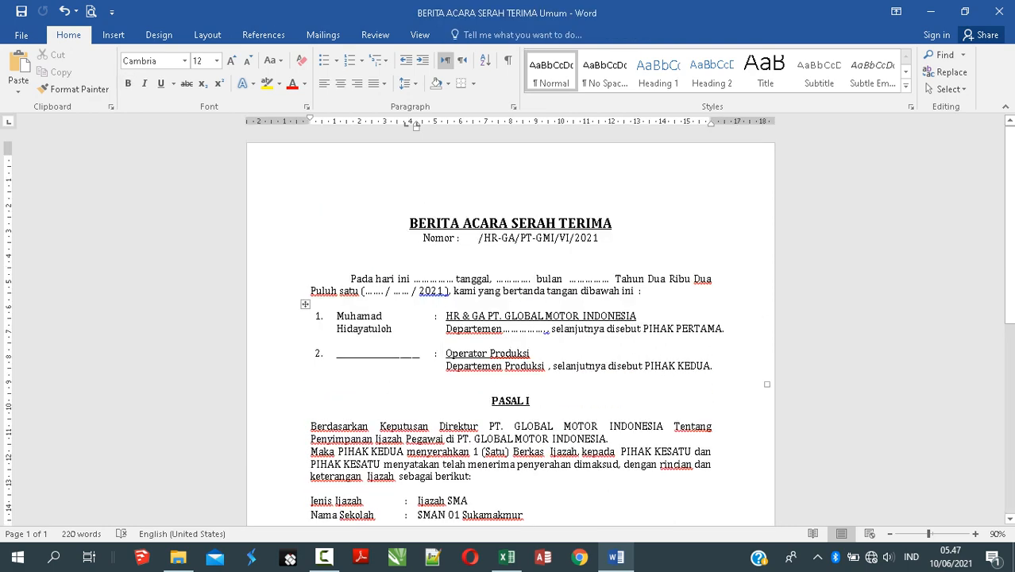
scroll(509, 325, down, 10)
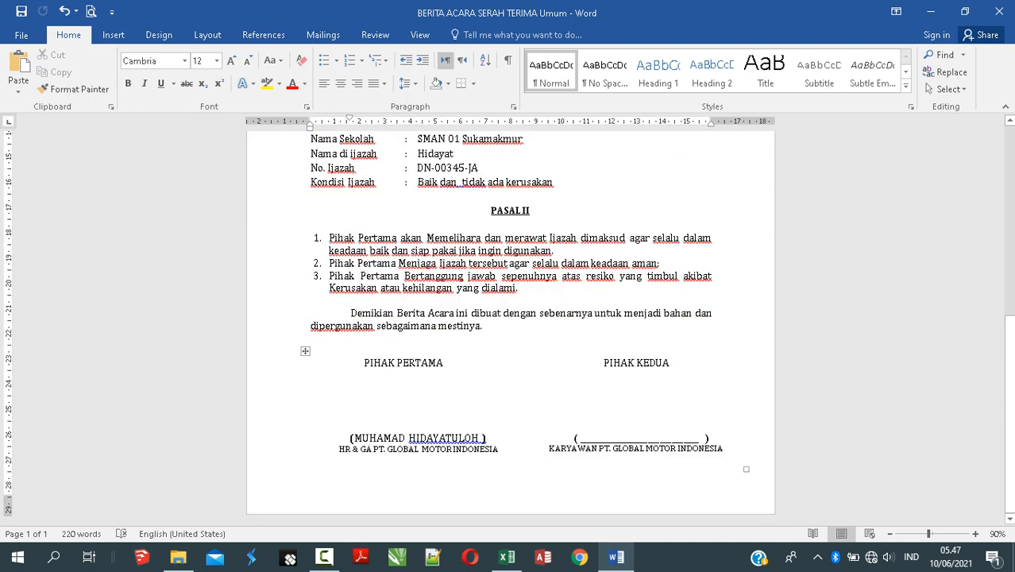
scroll(510, 318, up, 4)
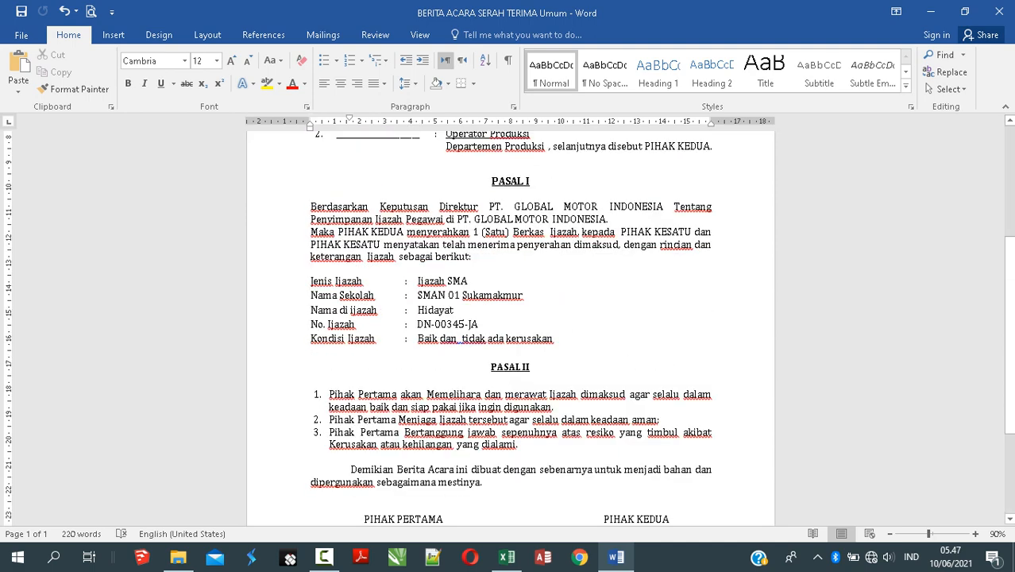
drag(310, 281, 557, 340)
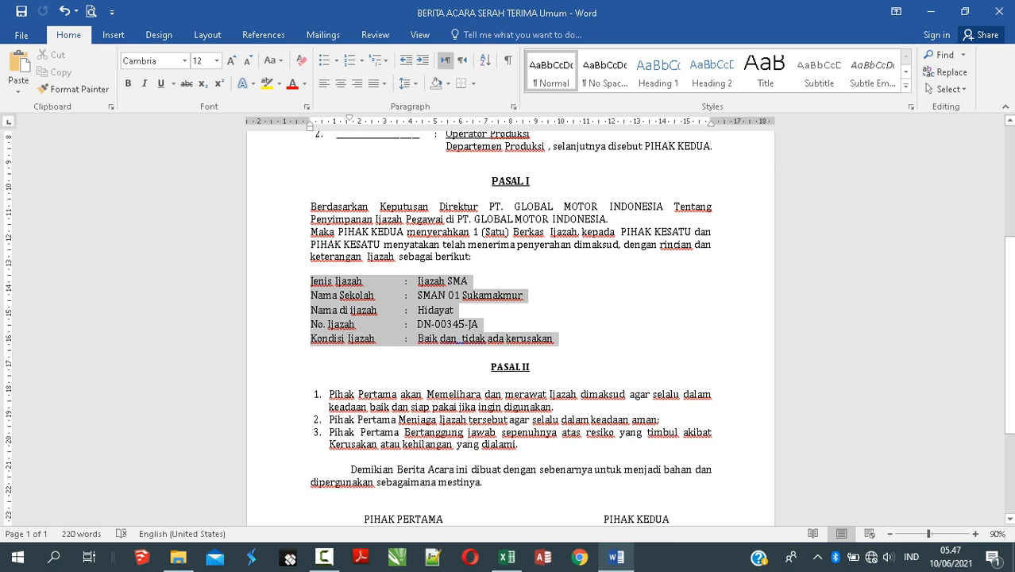
click(405, 338)
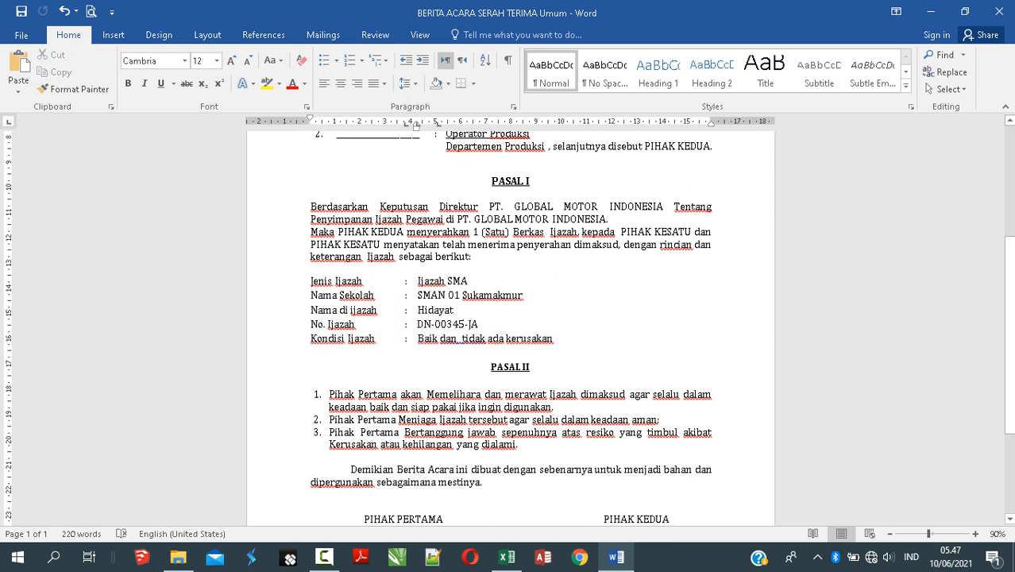
drag(310, 353, 434, 324)
click(434, 324)
drag(310, 281, 342, 296)
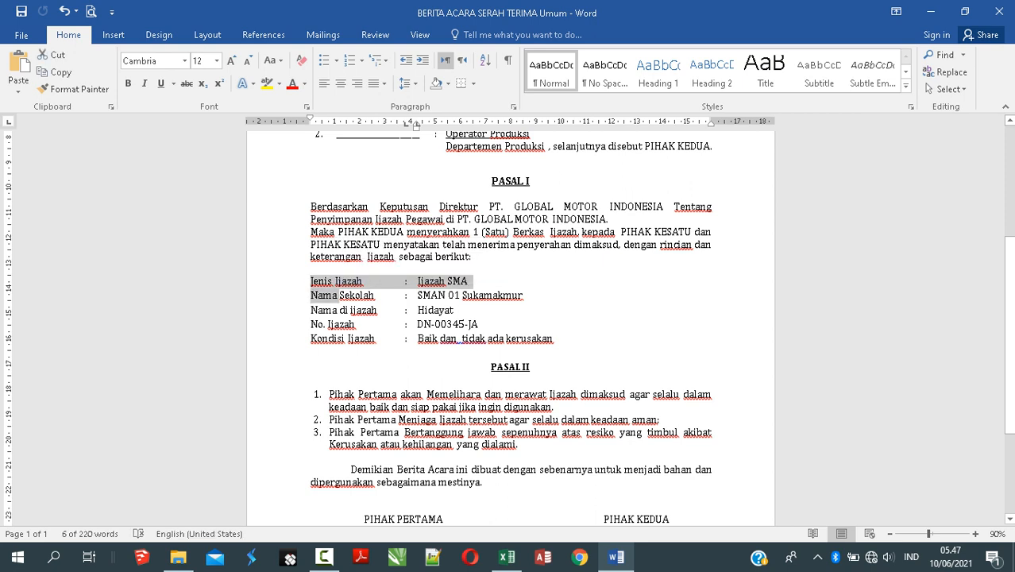
click(311, 353)
click(310, 281)
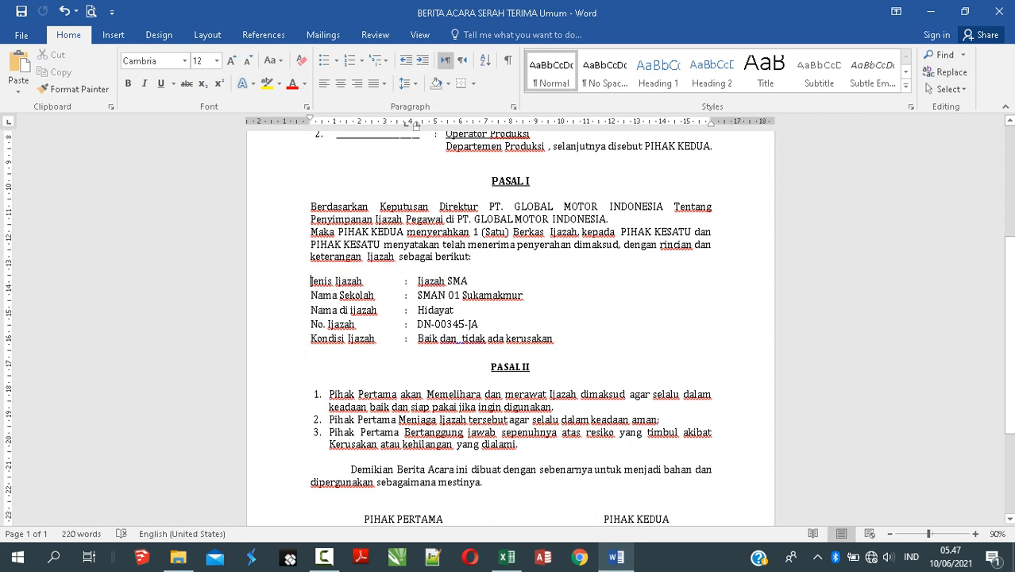
drag(311, 324, 485, 339)
drag(311, 281, 556, 338)
key(ctrl+c)
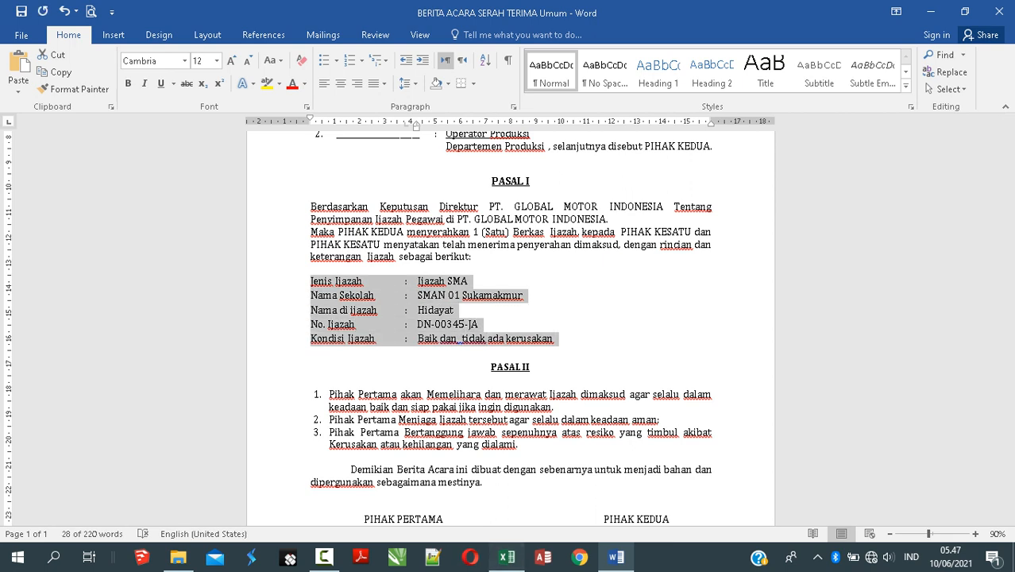
click(506, 556)
Step: Paste the copied certificate details into Book1 at cell J2 and check cells K4 and K5
click(102, 219)
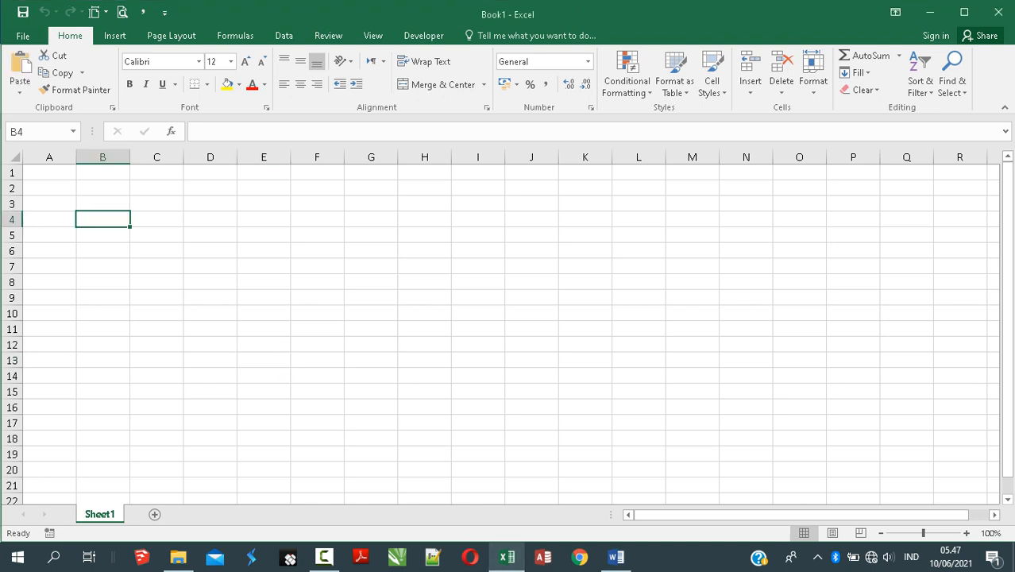
click(49, 172)
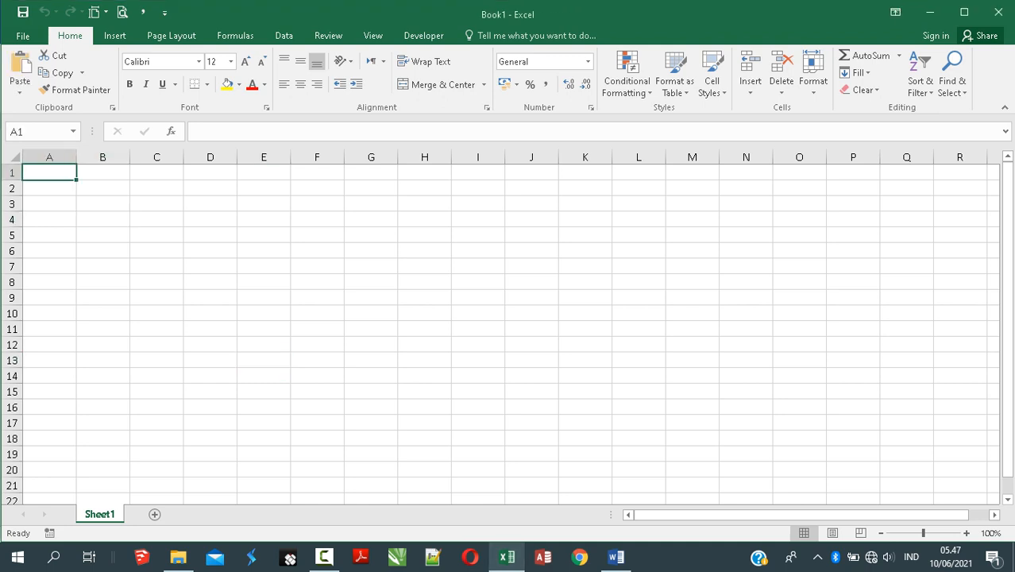
click(531, 188)
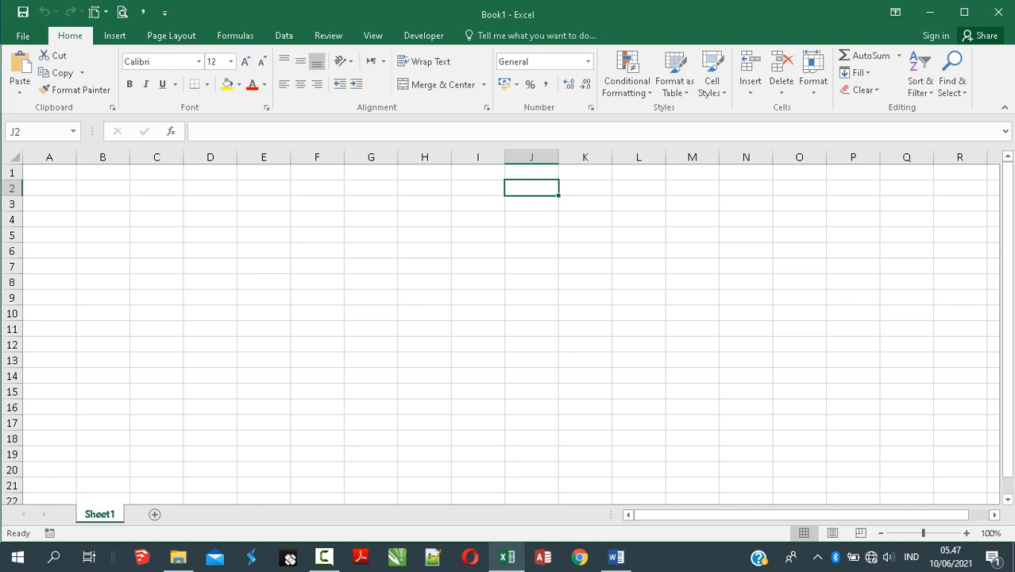
key(ctrl+v)
click(585, 289)
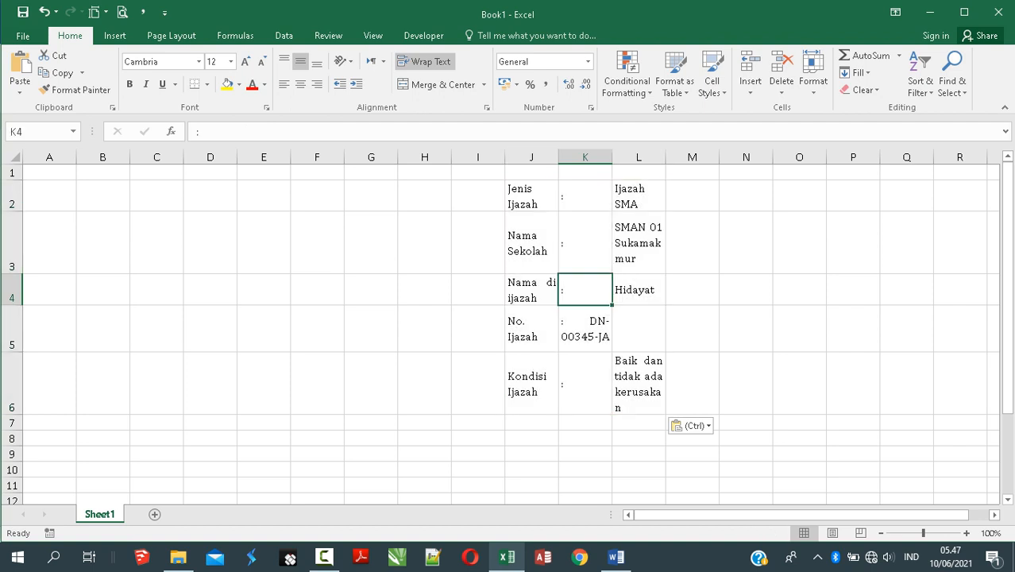
click(585, 329)
click(531, 196)
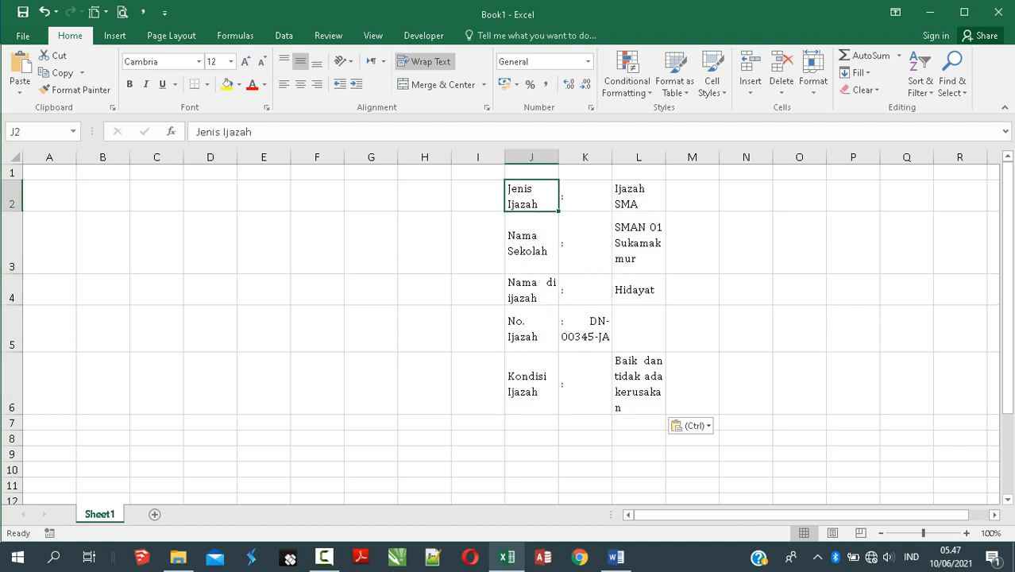
Step: Enter the headings 'NO' in A1 and 'No. surat' in B1
click(50, 172)
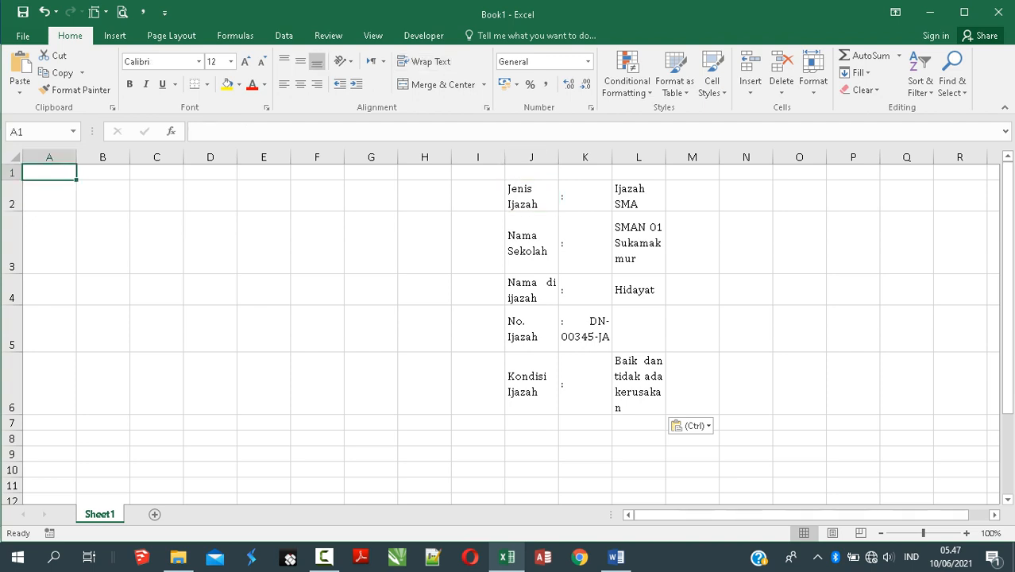
text(NO)
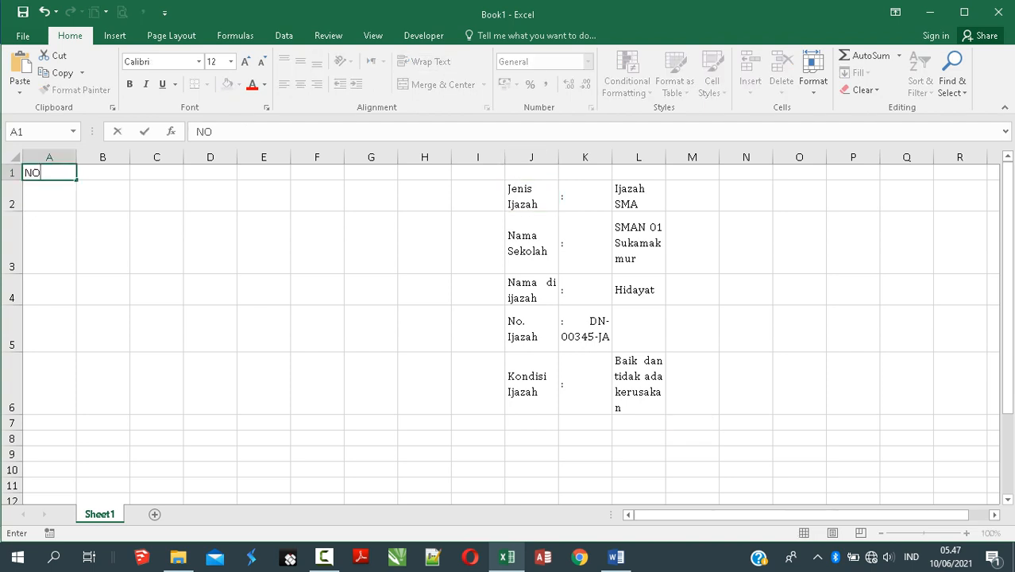
key(Tab)
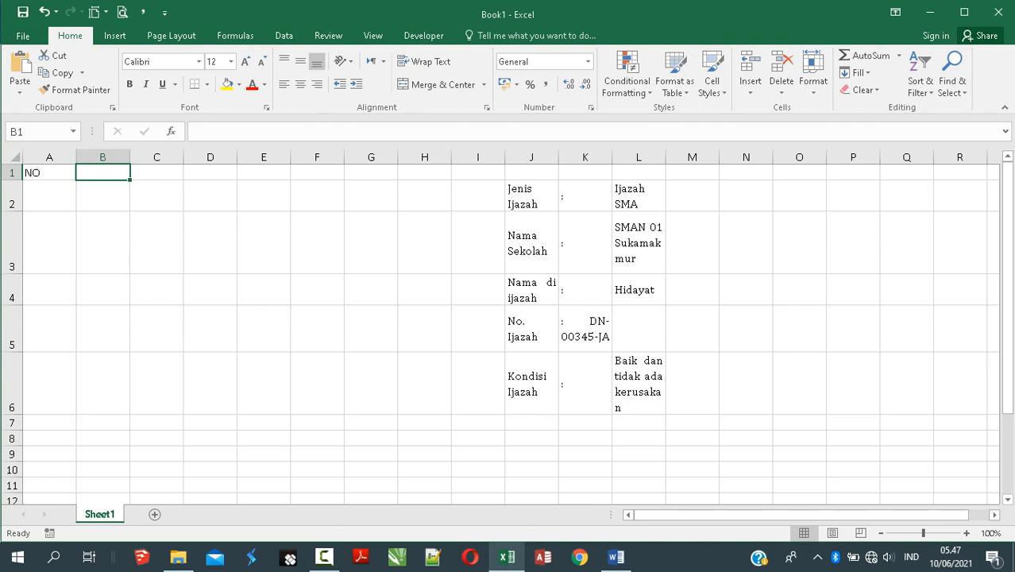
text(No)
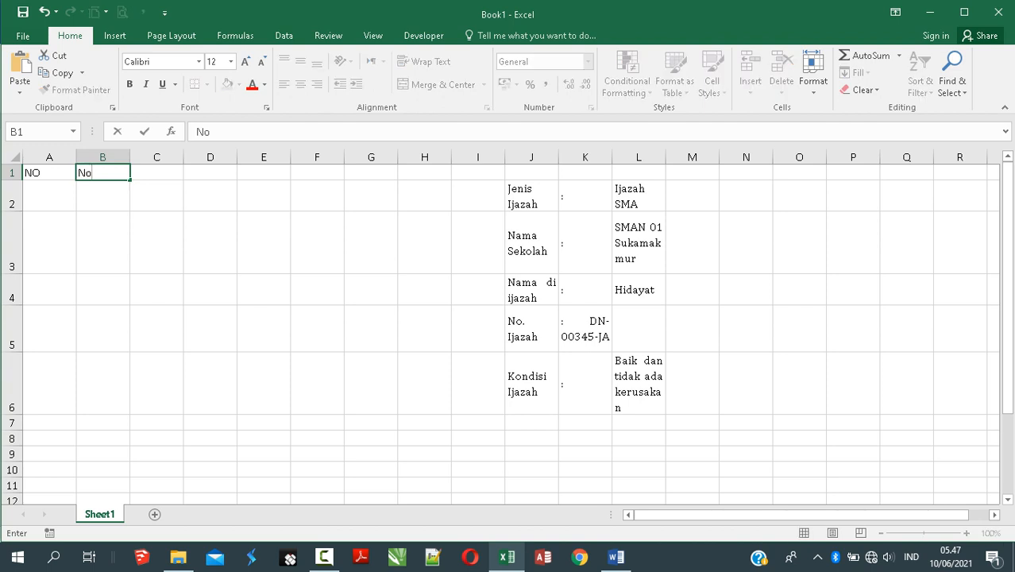
text(. Surat)
key(BackSpace)
key(BackSpace)
key(BackSpace)
key(BackSpace)
key(BackSpace)
key(BackSpace)
key(BackSpace)
key(BackSpace)
key(BackSpace)
key(Escape)
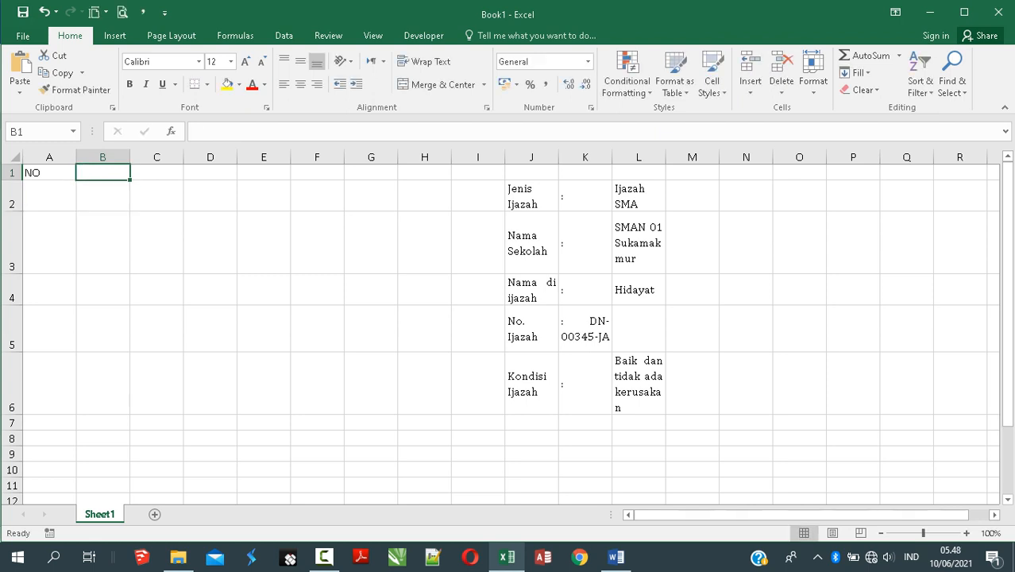
text(No. s)
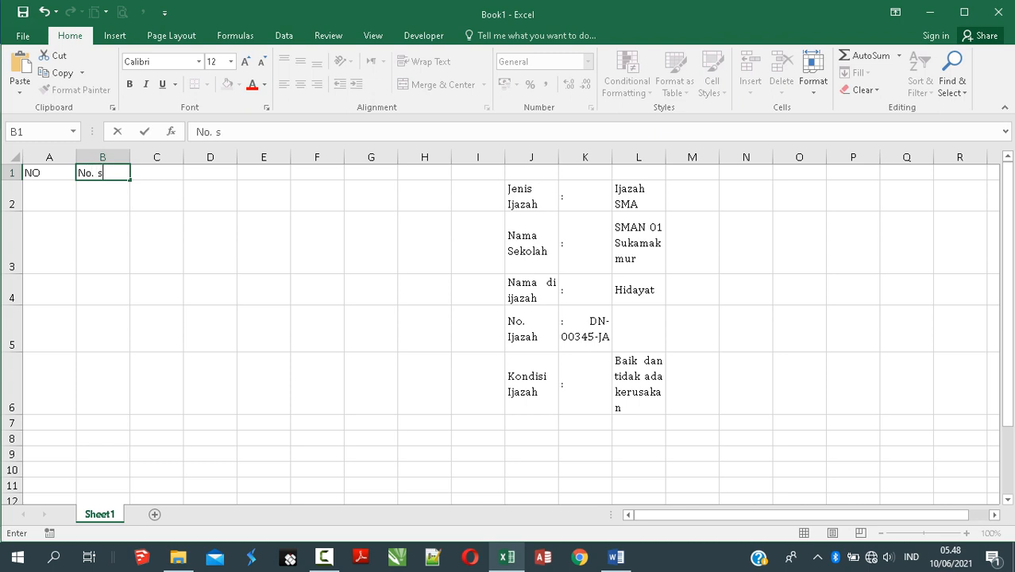
text(urat)
key(Return)
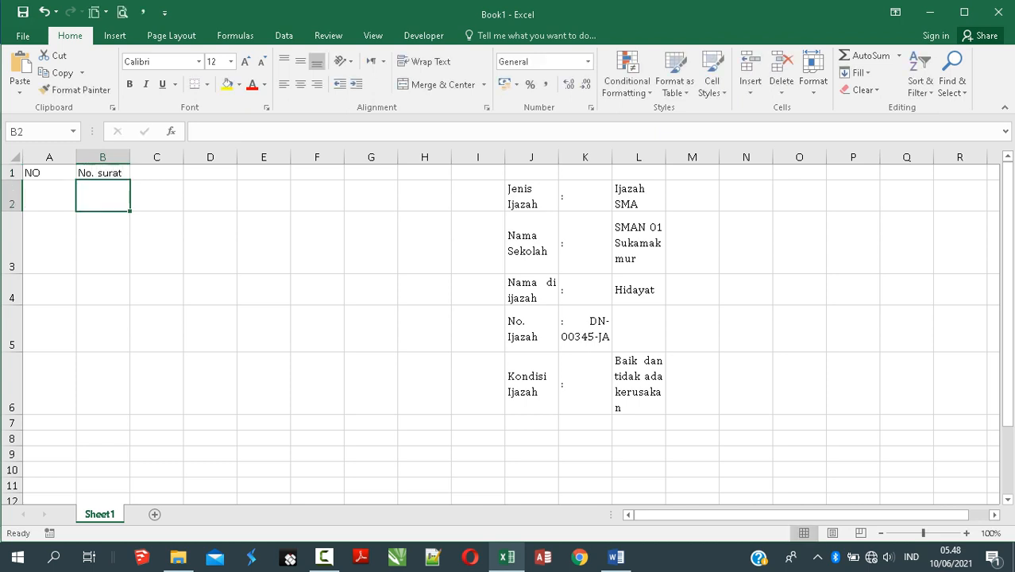
Step: Add 'Nama Pemilik' in C1, autofit column C, and 'jenis Ijazah' in D1
click(156, 172)
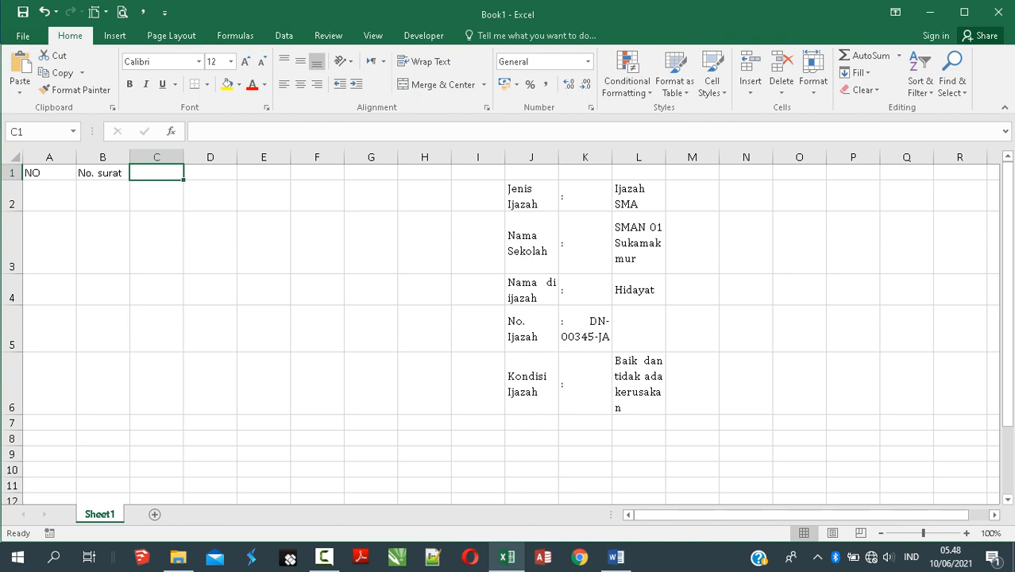
text(Nama Pemil)
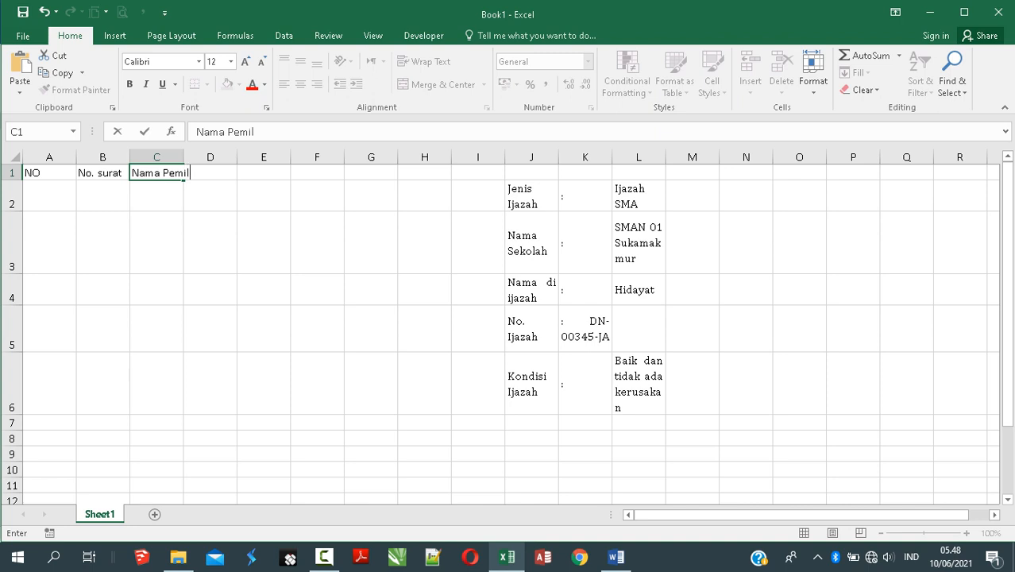
text(ik)
key(Return)
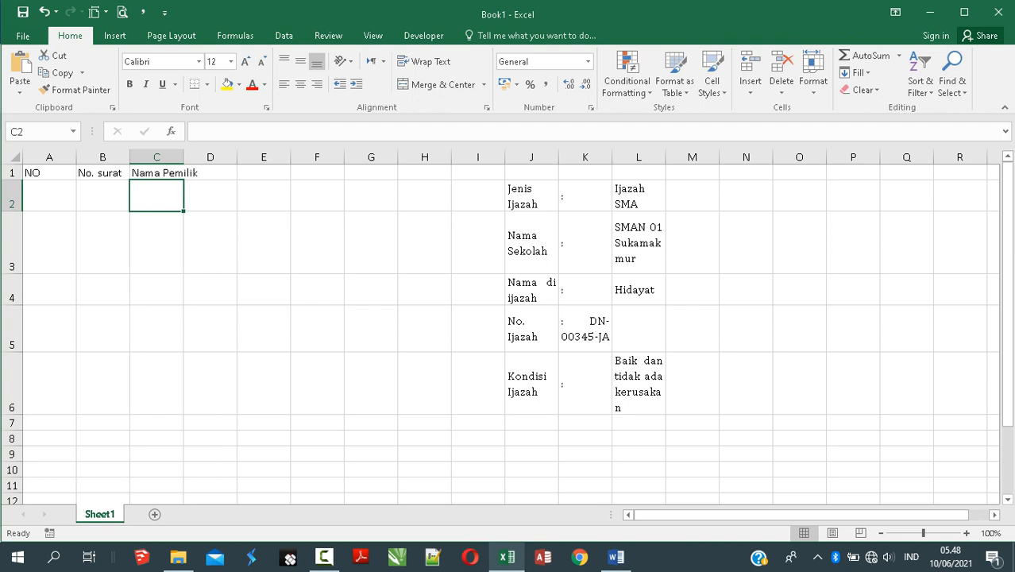
double_click(183, 157)
click(228, 172)
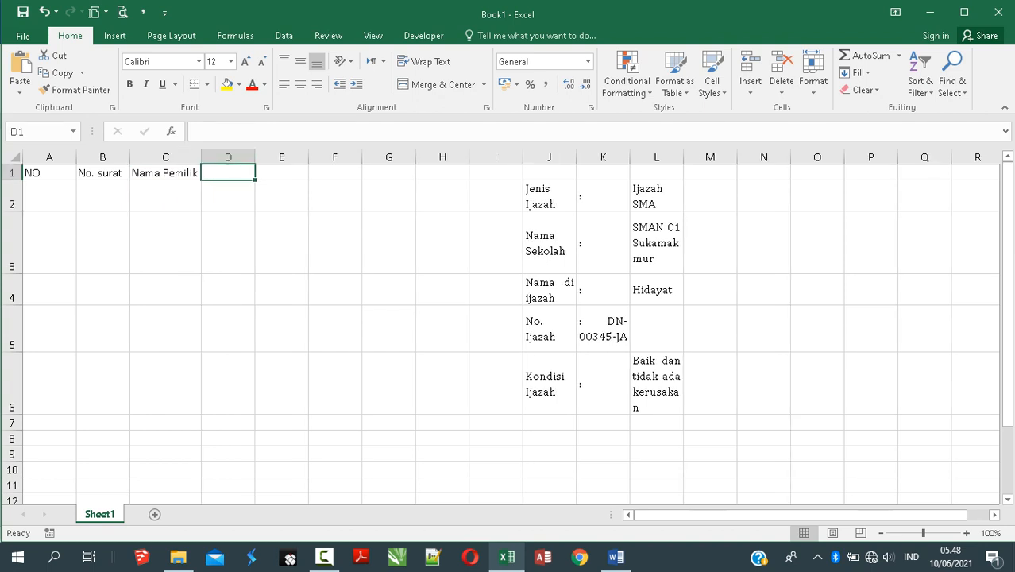
text(jenis Ijash)
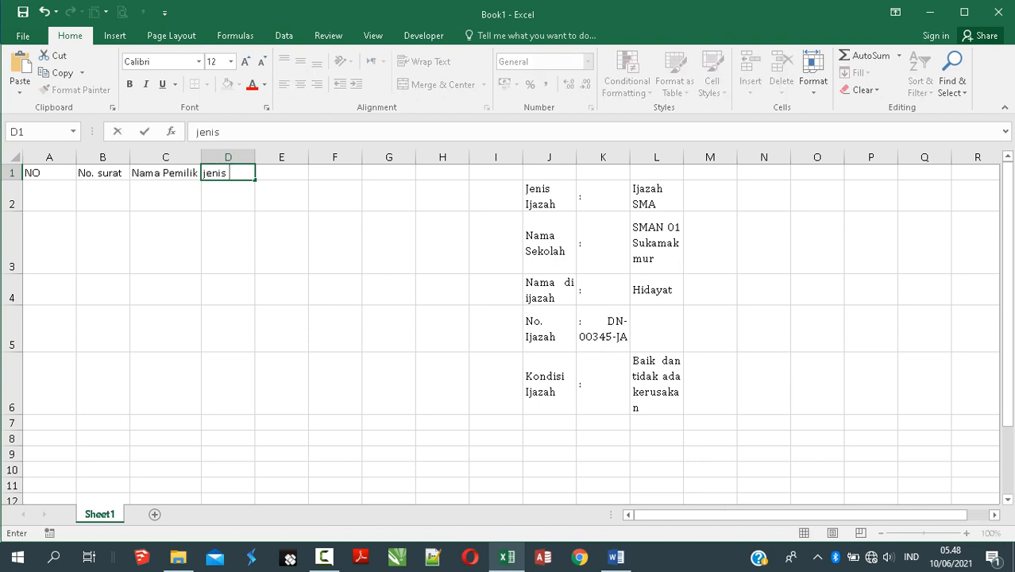
key(BackSpace)
text(ah)
key(Return)
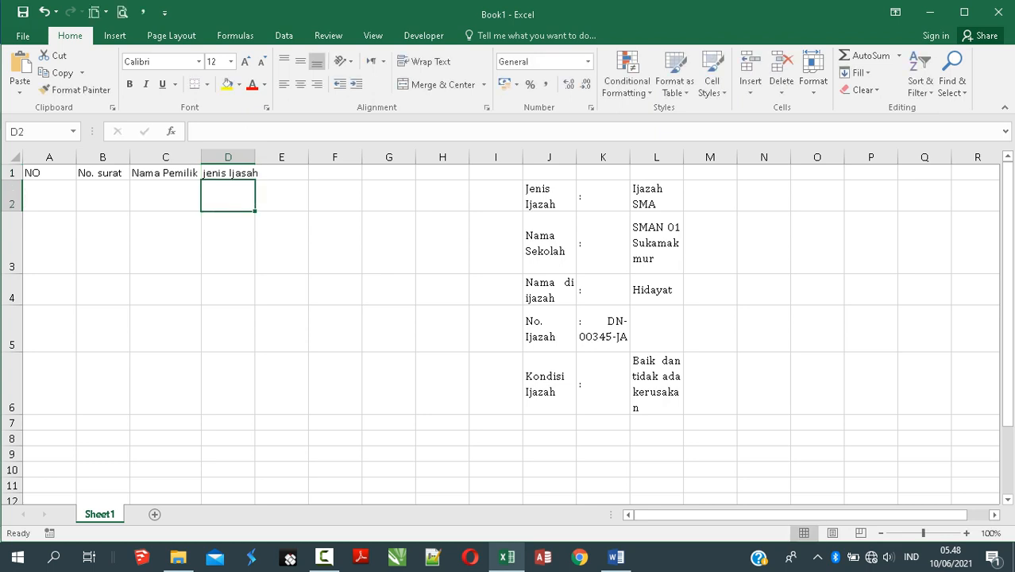
Step: Type the heading 'Nama Sekolah' into E1
key(Up)
key(Right)
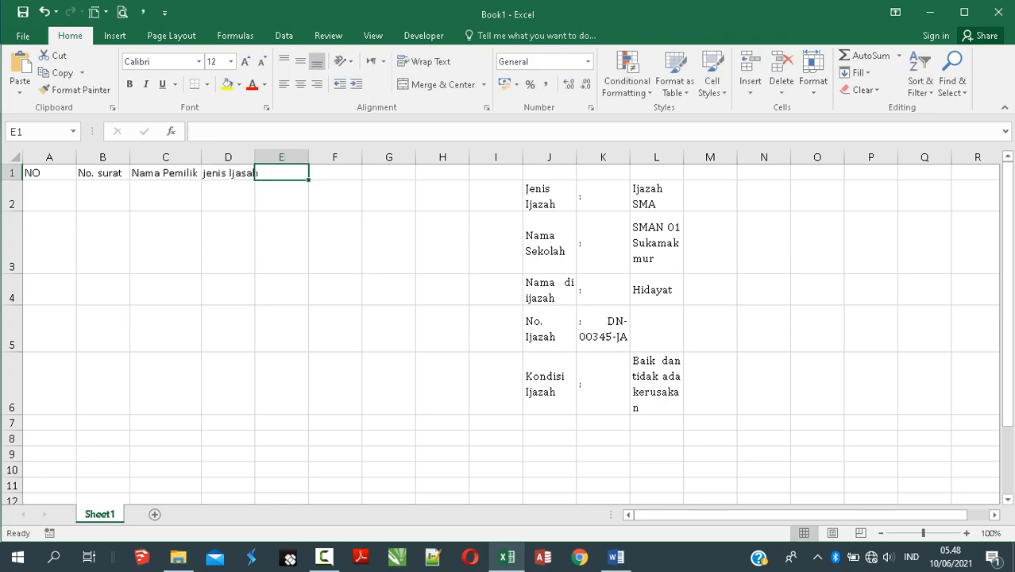
text(na)
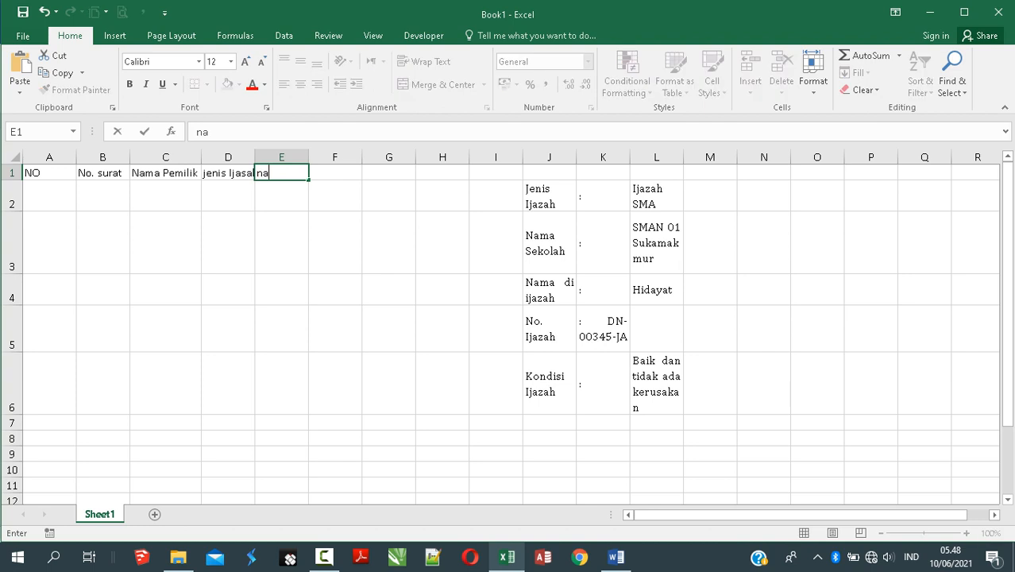
key(BackSpace)
key(BackSpace)
text(Nama Sej)
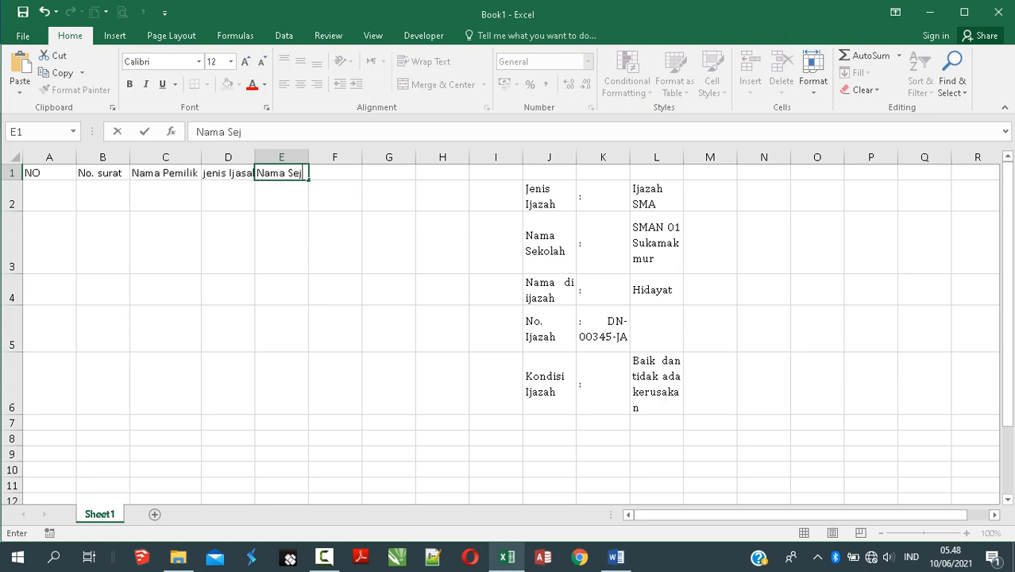
key(BackSpace)
text(kolah)
key(Tab)
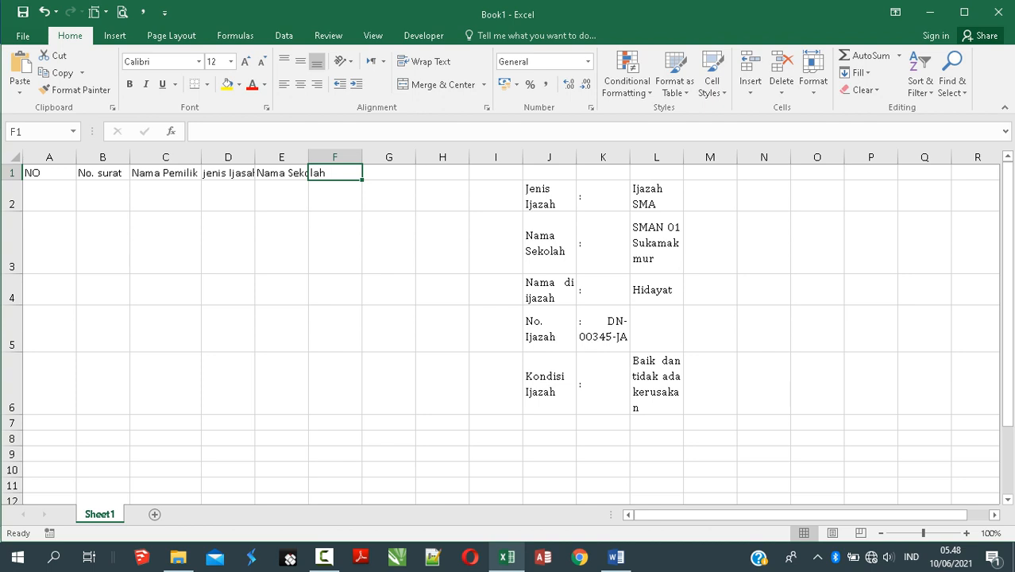
Step: Enter the F1 heading and fix its typos so it reads 'Nama Ijazah'
text(Naa)
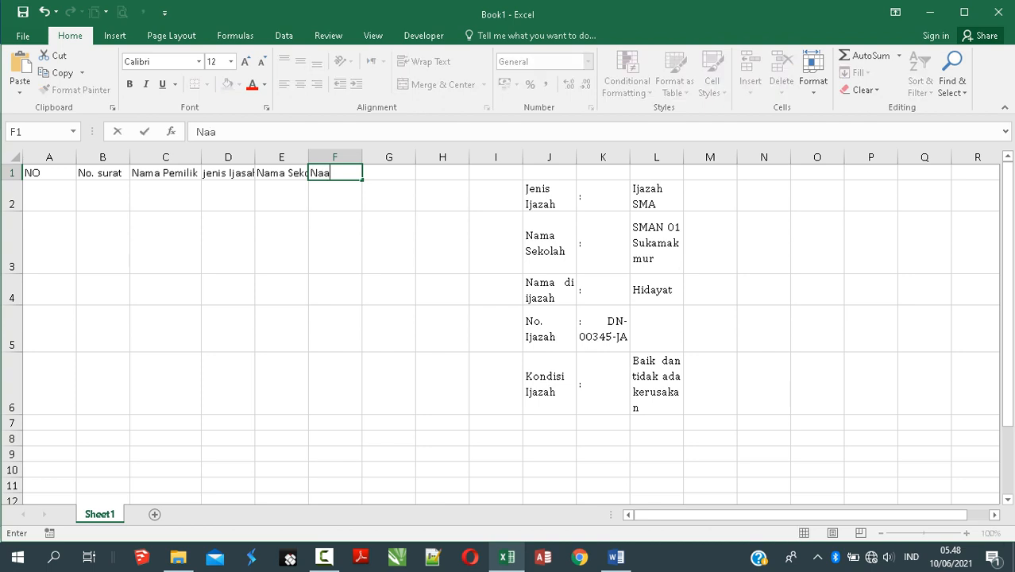
key(BackSpace)
text(ma Diiza)
key(BackSpace)
text(ajah)
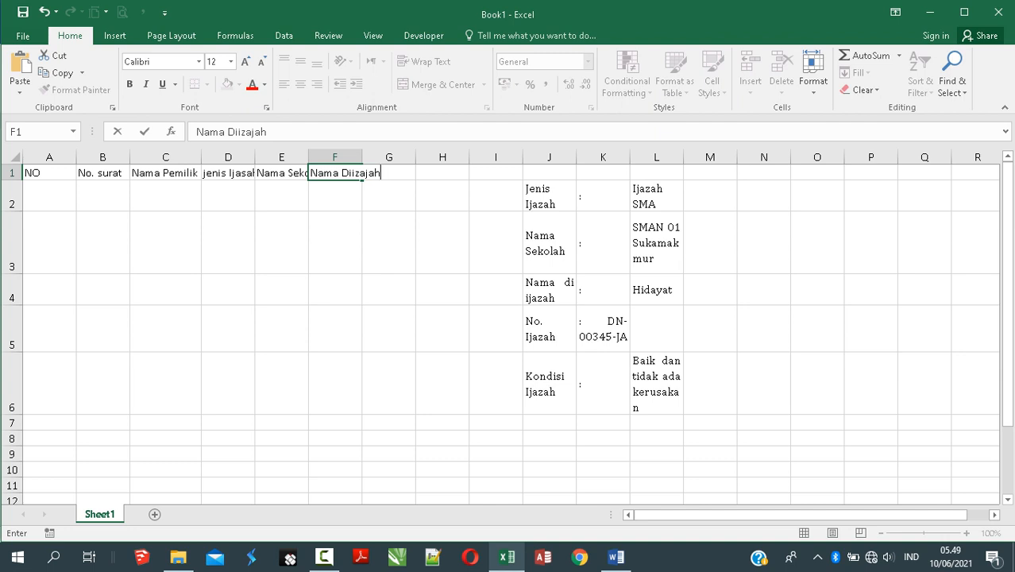
click(353, 173)
key(BackSpace)
key(BackSpace)
key(Delete)
text(I)
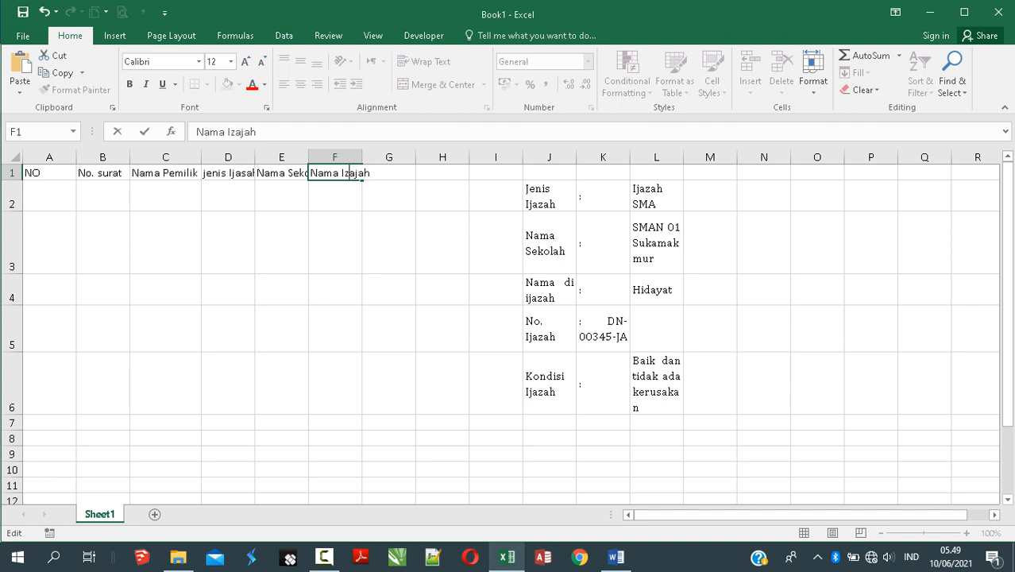
key(Delete)
text(j)
key(Right)
key(Delete)
text(z)
Step: Correct the heading to 'jenis Ijazah', auto-fit columns E and F, and amend the F1 heading
double_click(233, 172)
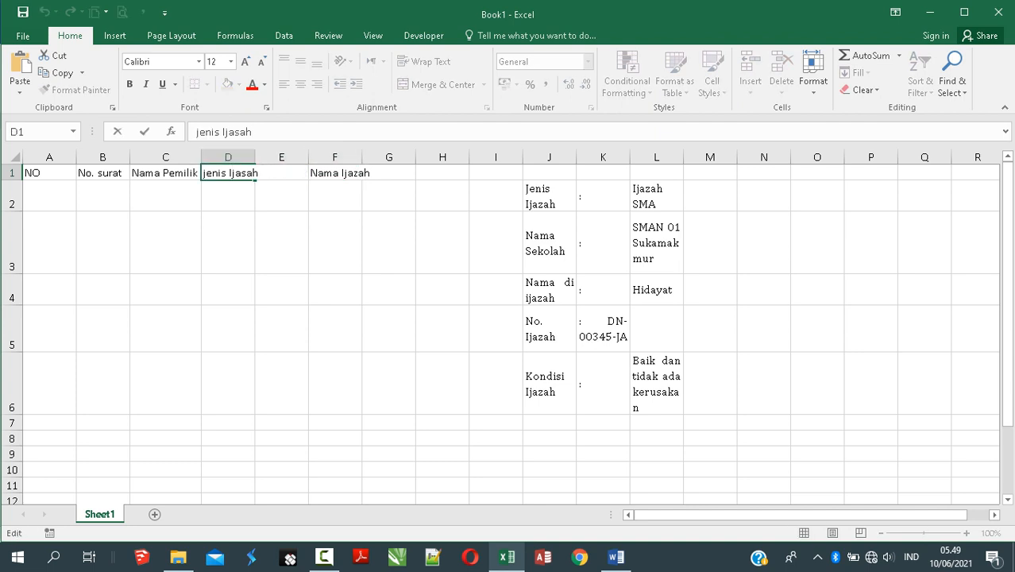
key(Delete)
text(z)
key(Return)
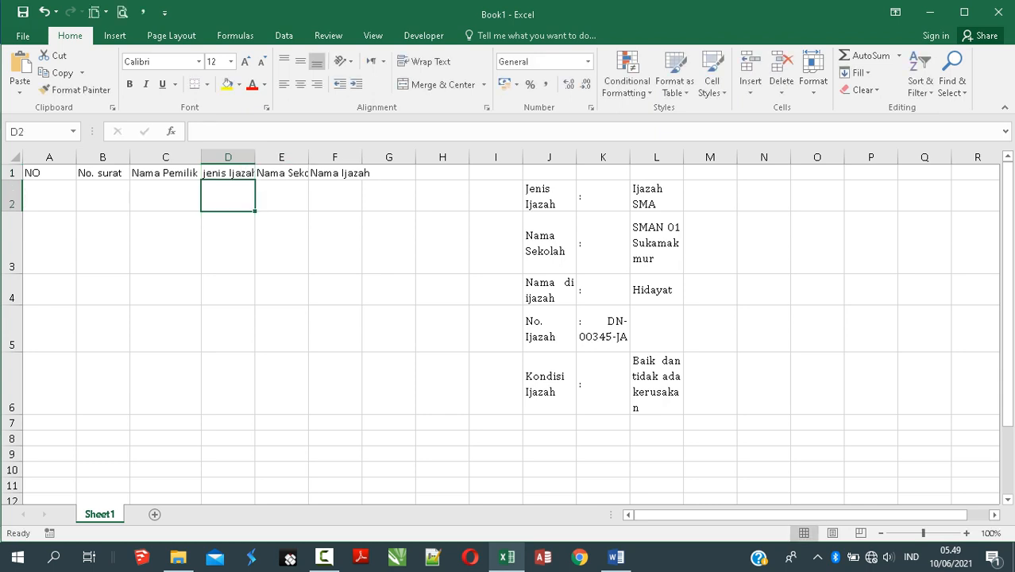
double_click(308, 157)
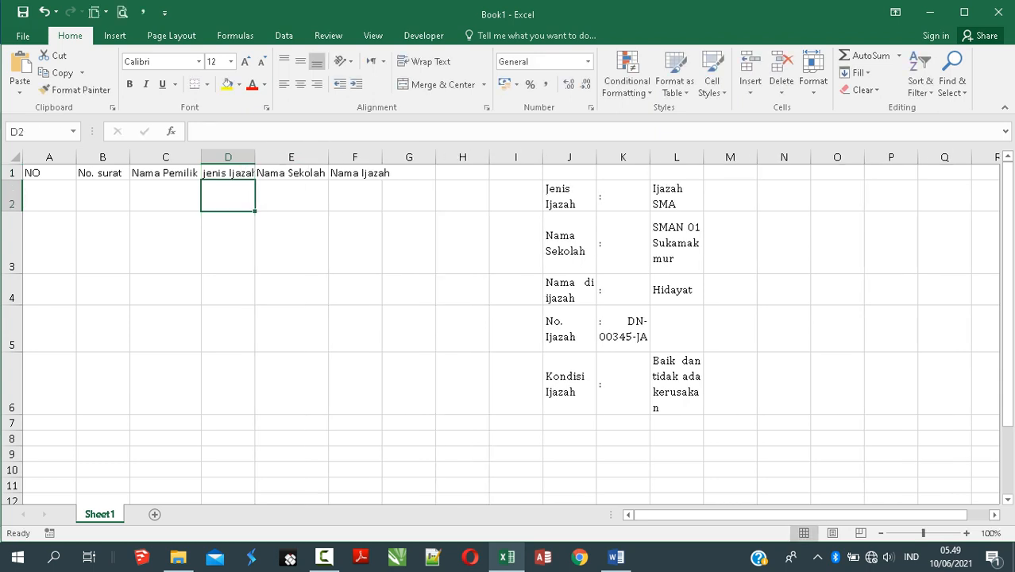
double_click(381, 157)
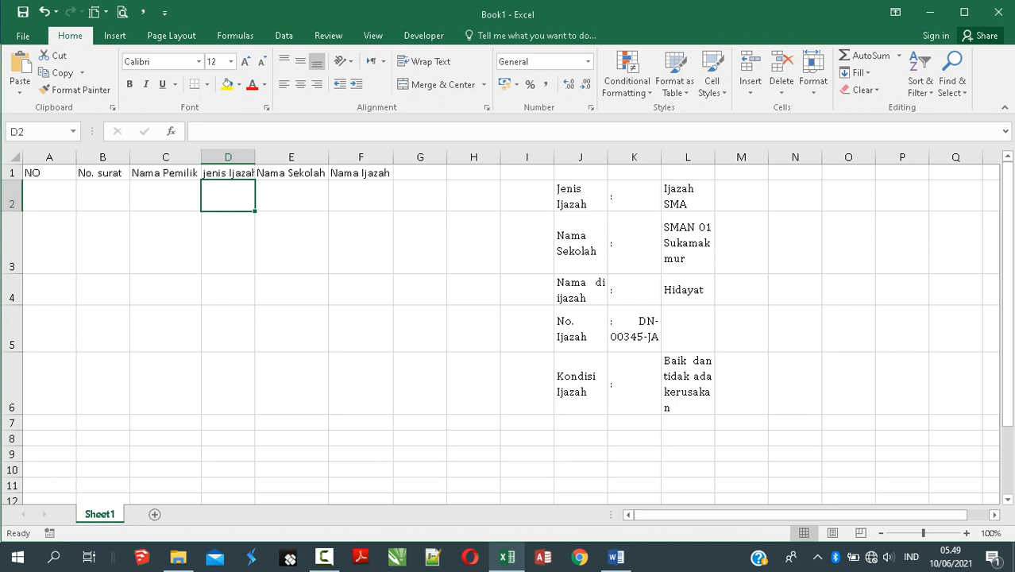
double_click(357, 173)
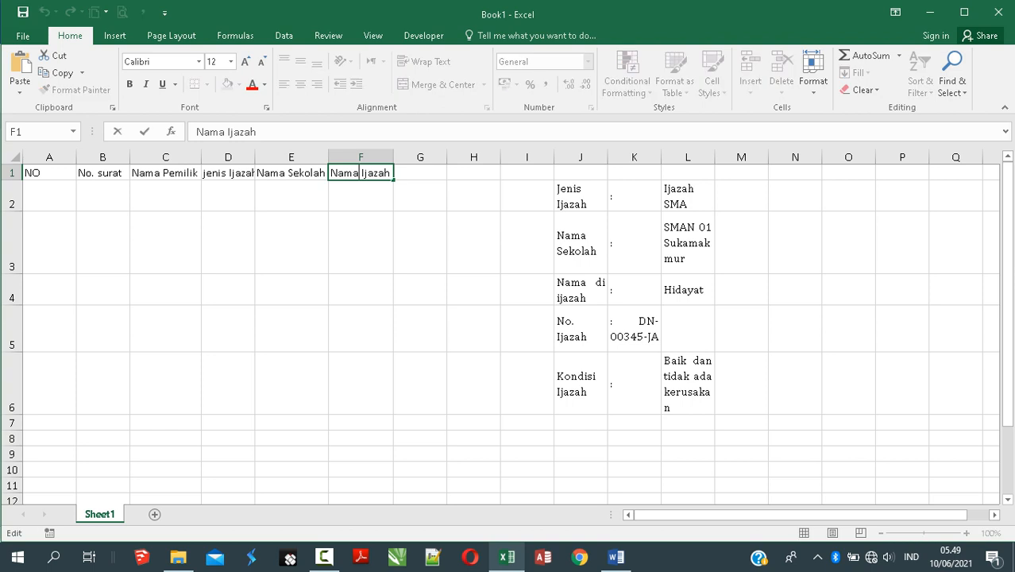
text(d)
key(Return)
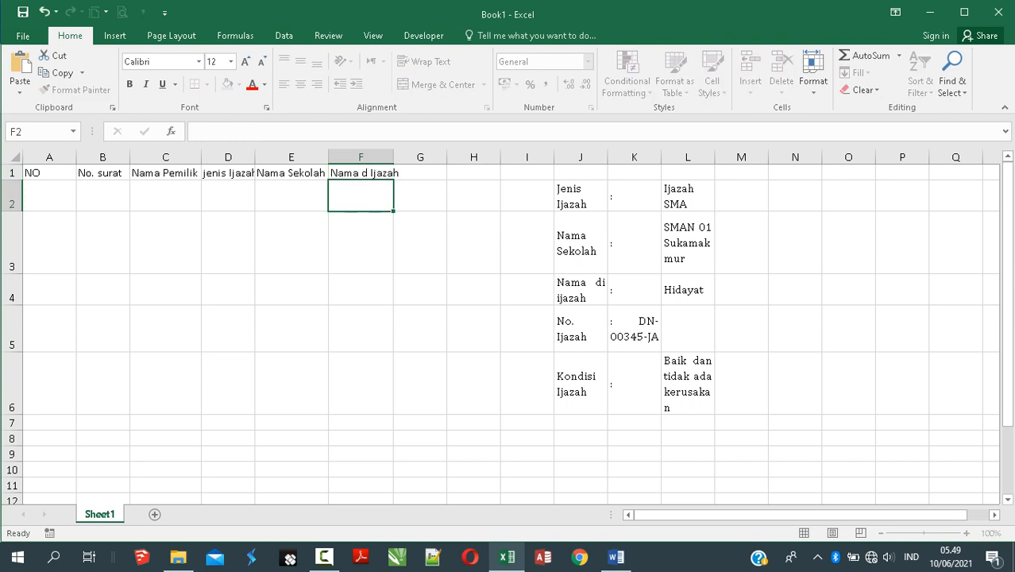
Step: Add the headings 'No. Ijazah' in G1 and 'Kondisi' in H1
click(420, 172)
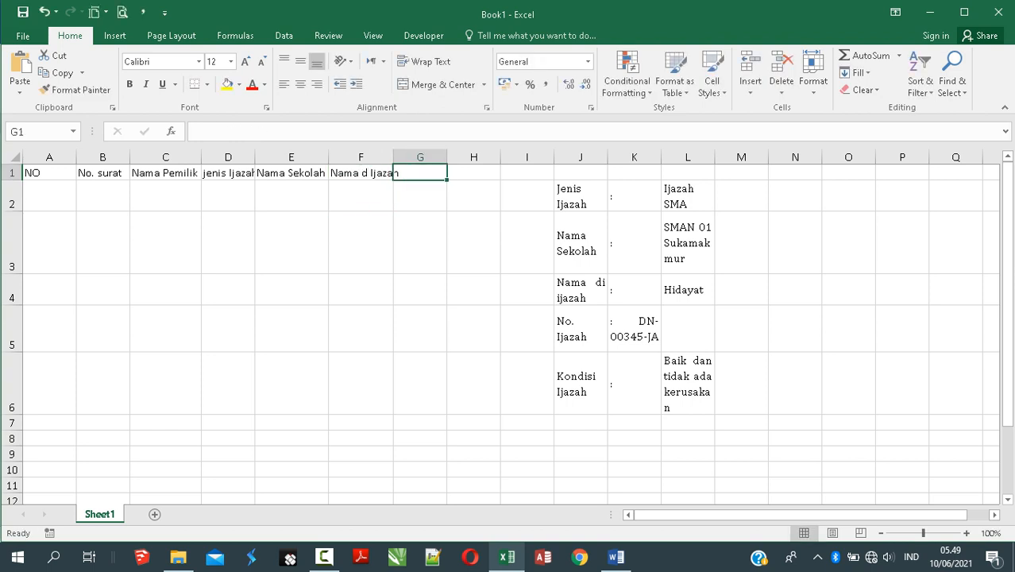
text(No.)
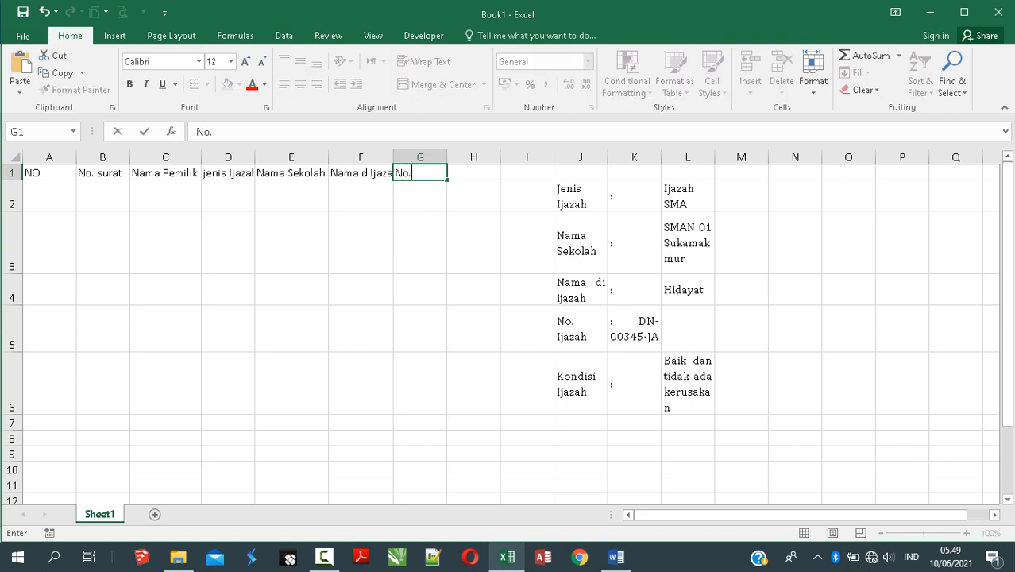
text( Ijazah)
key(Return)
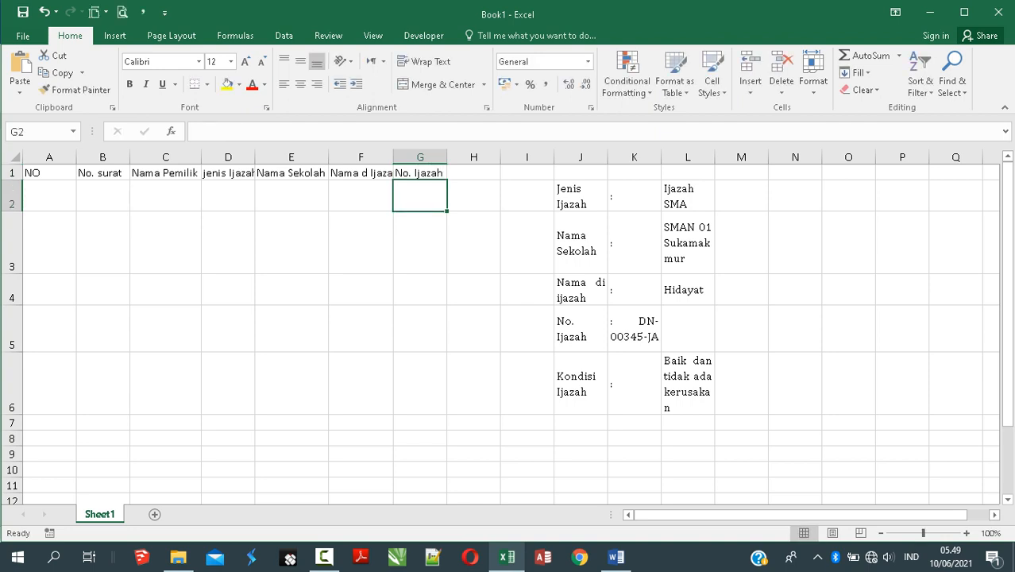
click(473, 172)
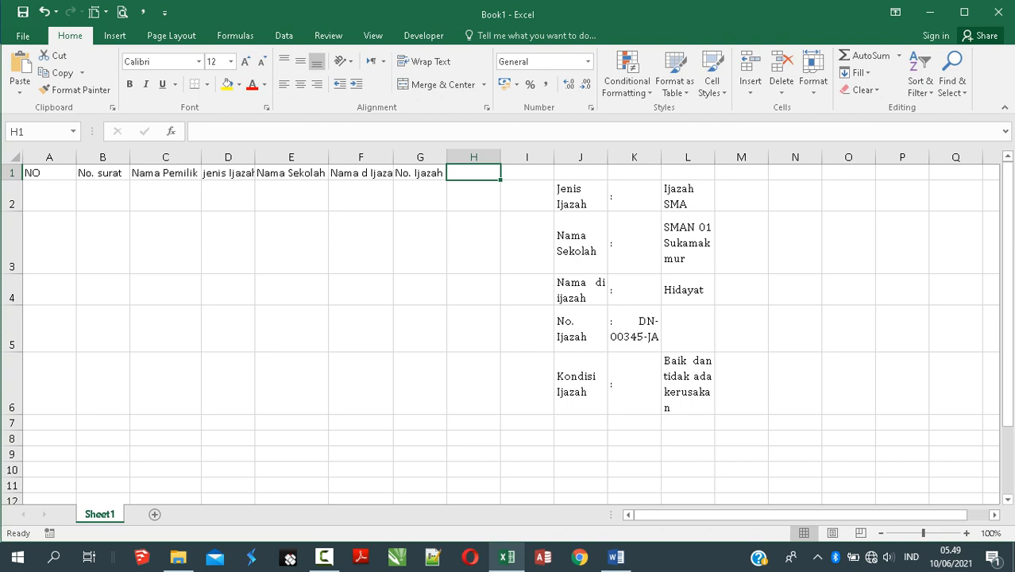
text(Ko)
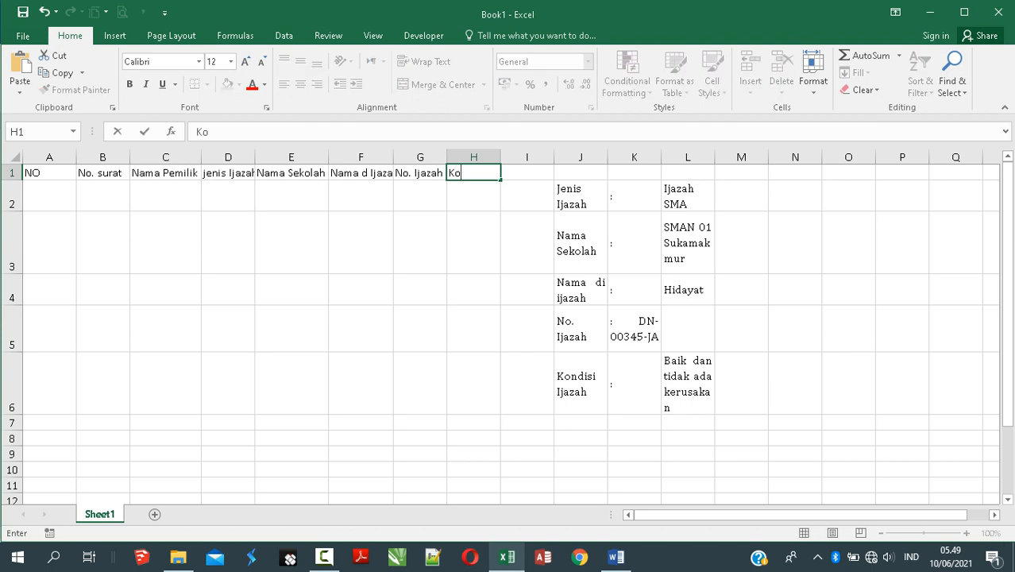
text(ndisi)
key(Return)
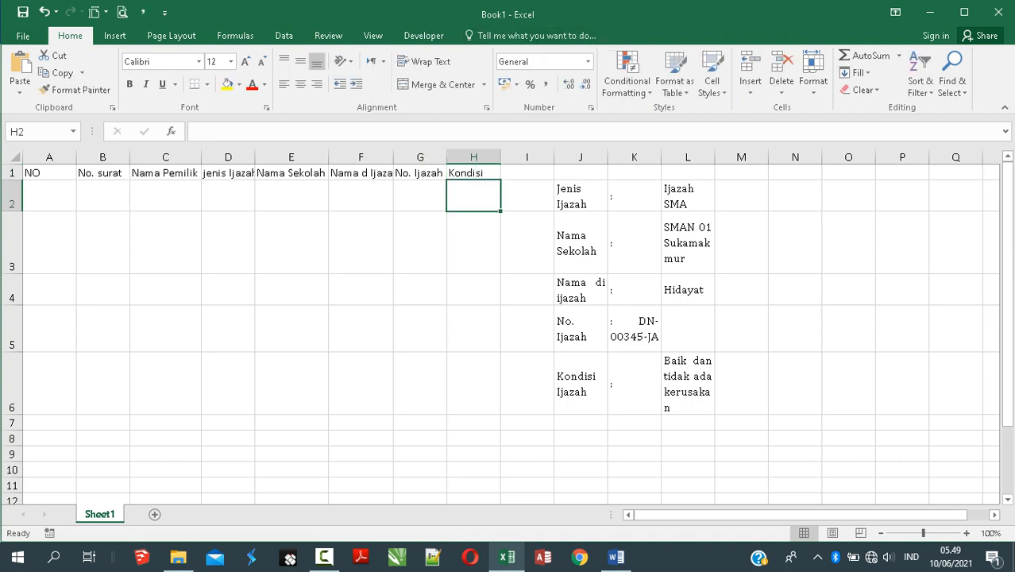
Step: Resize columns G, D, C, B and A to fit their headings
drag(446, 156, 401, 157)
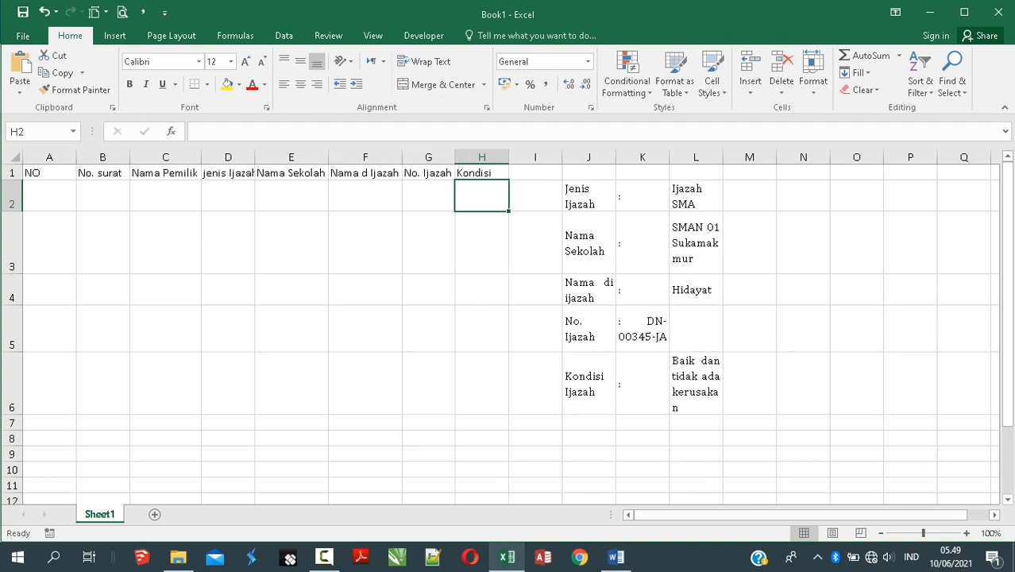
double_click(255, 156)
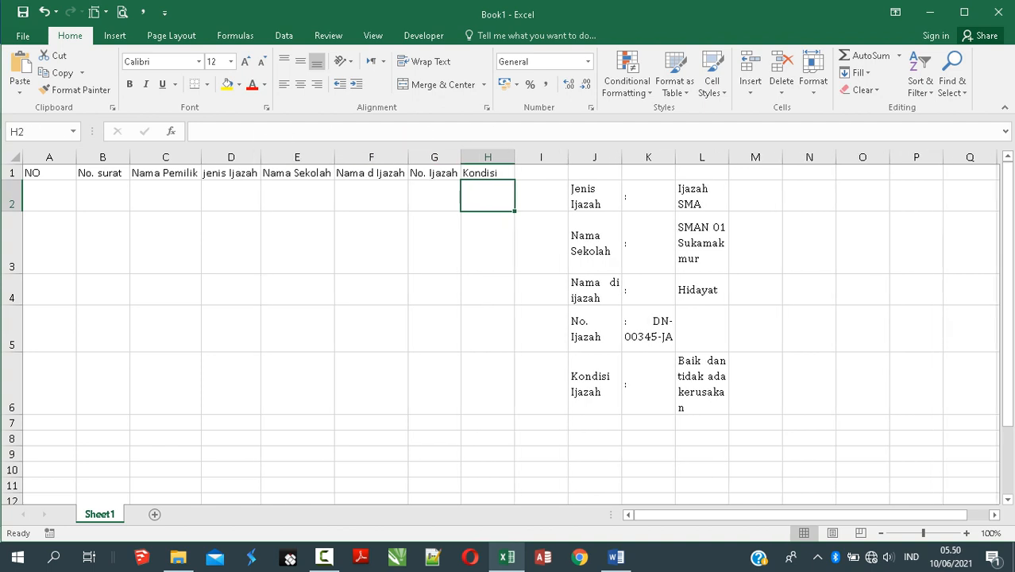
drag(201, 156, 202, 156)
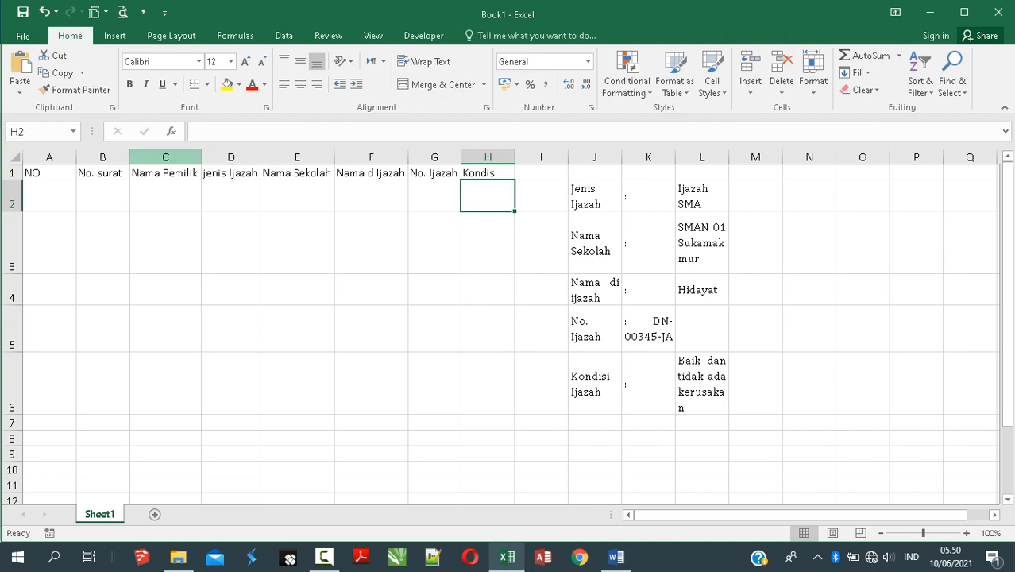
double_click(129, 156)
double_click(76, 157)
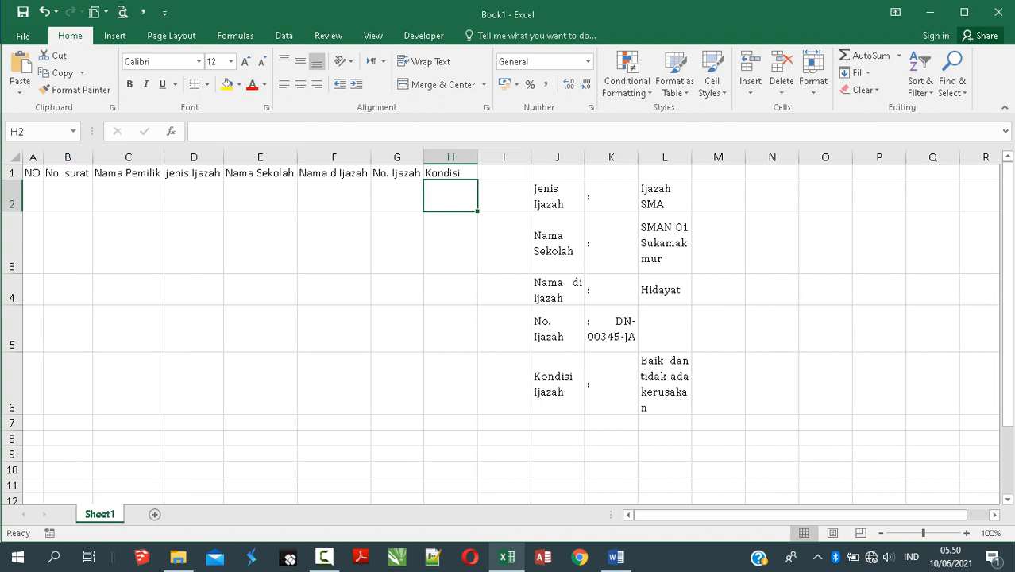
mouse_move(43, 156)
mouse_down()
mouse_move(70, 157)
mouse_move(49, 156)
mouse_up()
Step: Insert a blank column before jenis Ijazah and head it 'Jabatan' in D1
click(134, 195)
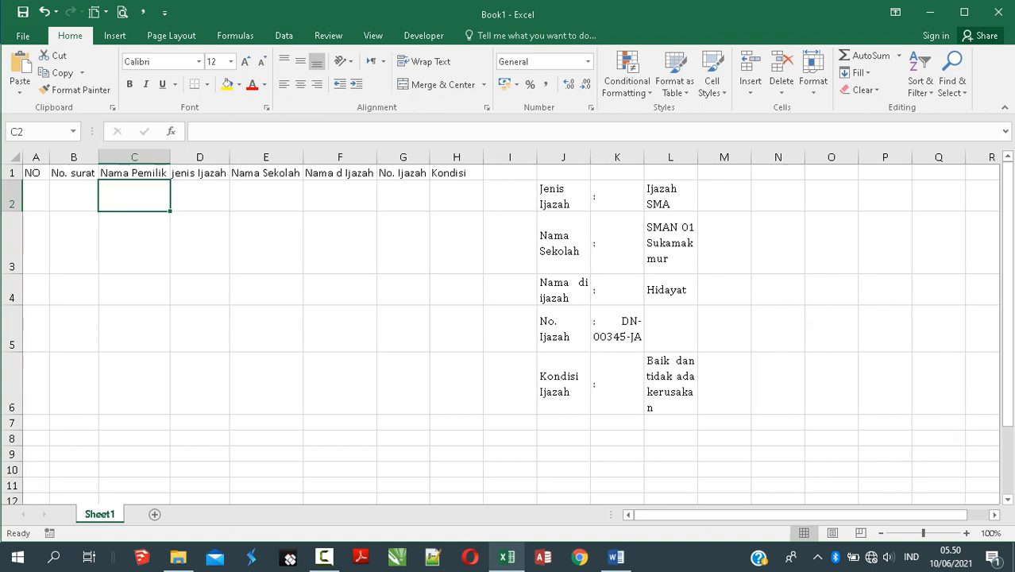
click(199, 157)
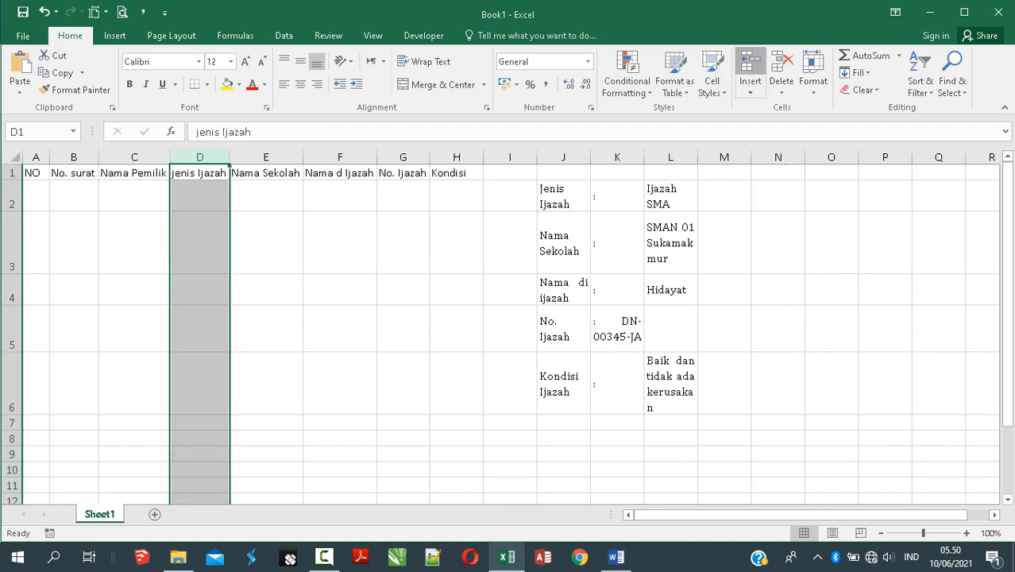
click(749, 63)
click(202, 173)
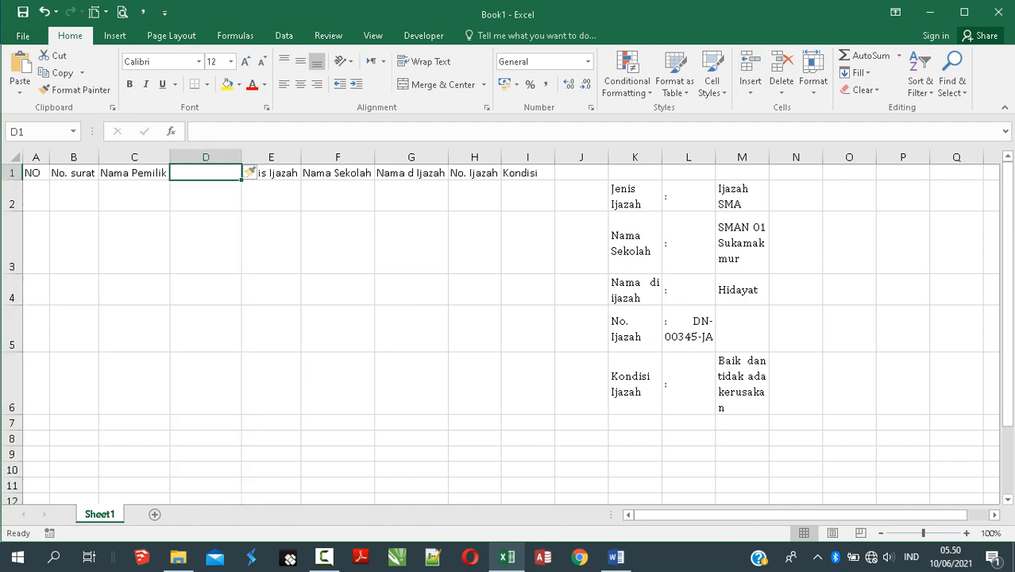
text(Departe)
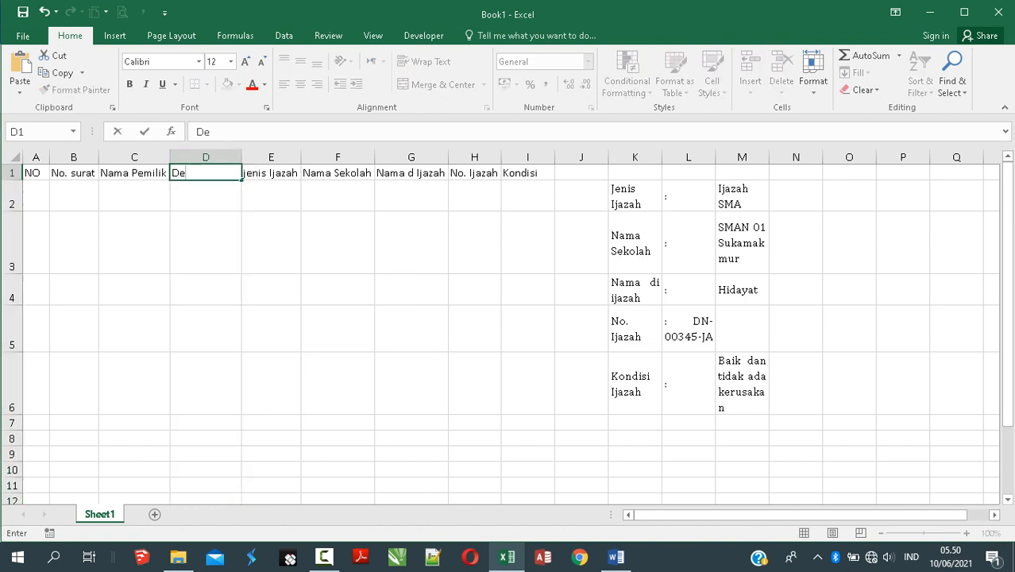
key(BackSpace)
key(BackSpace)
key(BackSpace)
key(BackSpace)
key(BackSpace)
key(BackSpace)
key(BackSpace)
text(Jabatan)
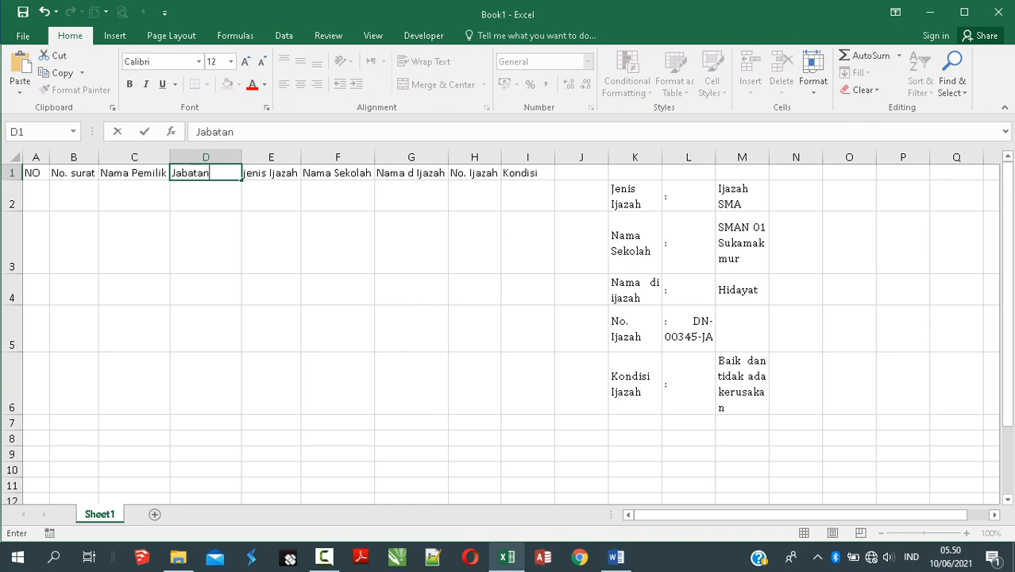
key(Return)
drag(35, 173, 525, 452)
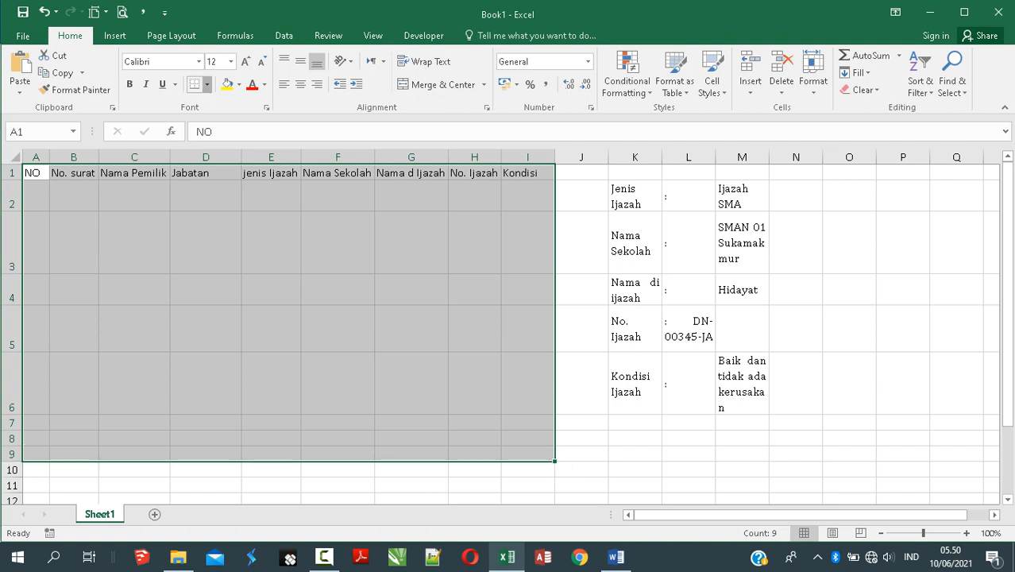
Step: Apply All Borders to the selected table A1:I9
click(207, 85)
click(208, 85)
click(231, 210)
Step: Copy the condition text from M6, ready to paste into I2 under Kondisi
drag(634, 158, 795, 157)
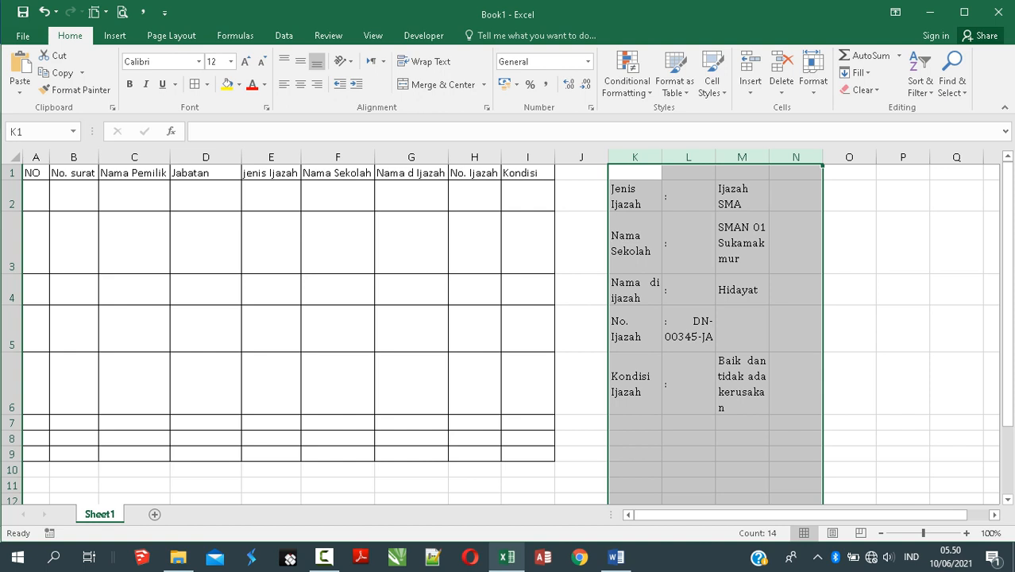
click(741, 383)
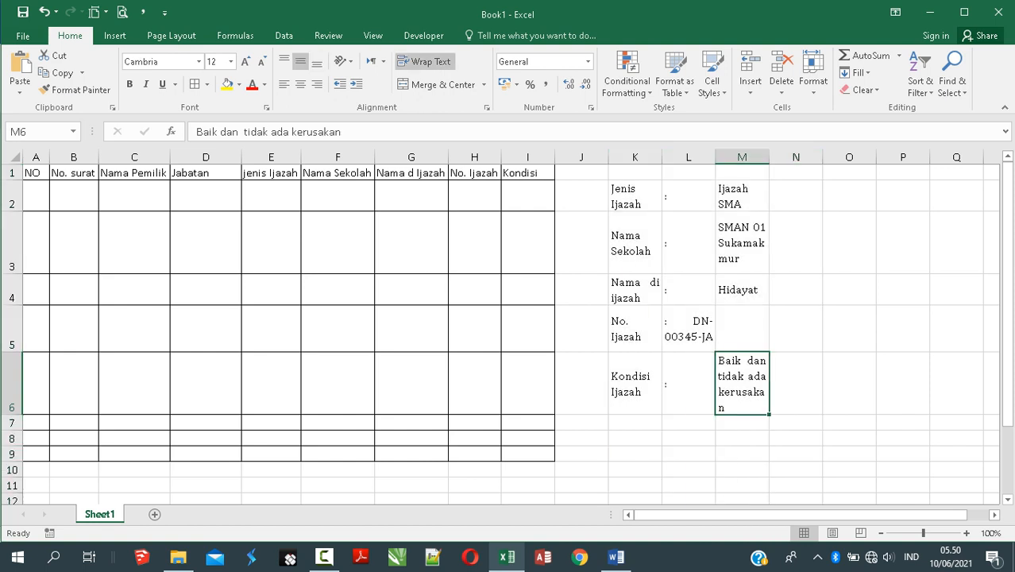
drag(742, 196, 741, 396)
click(741, 383)
key(ctrl+c)
click(527, 196)
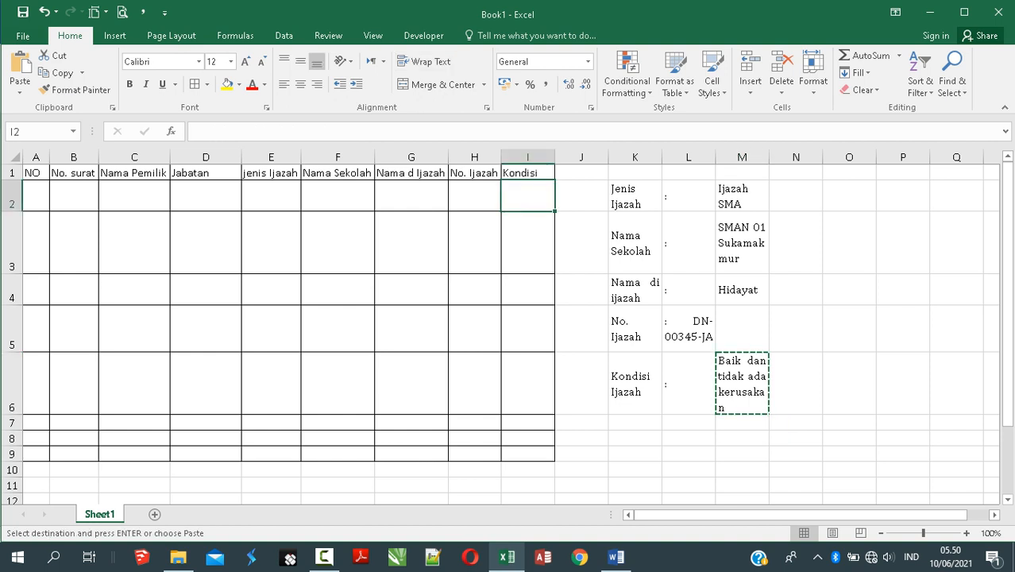
Step: Paste the condition text into I2 and copy 'Hidayat' from M4 into C2 and G2
key(ctrl+v)
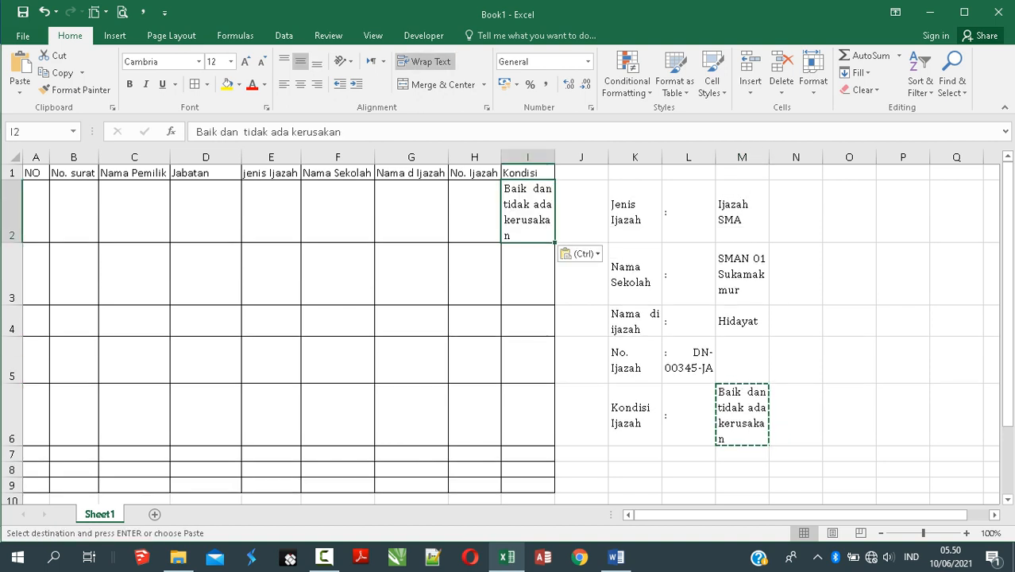
click(742, 320)
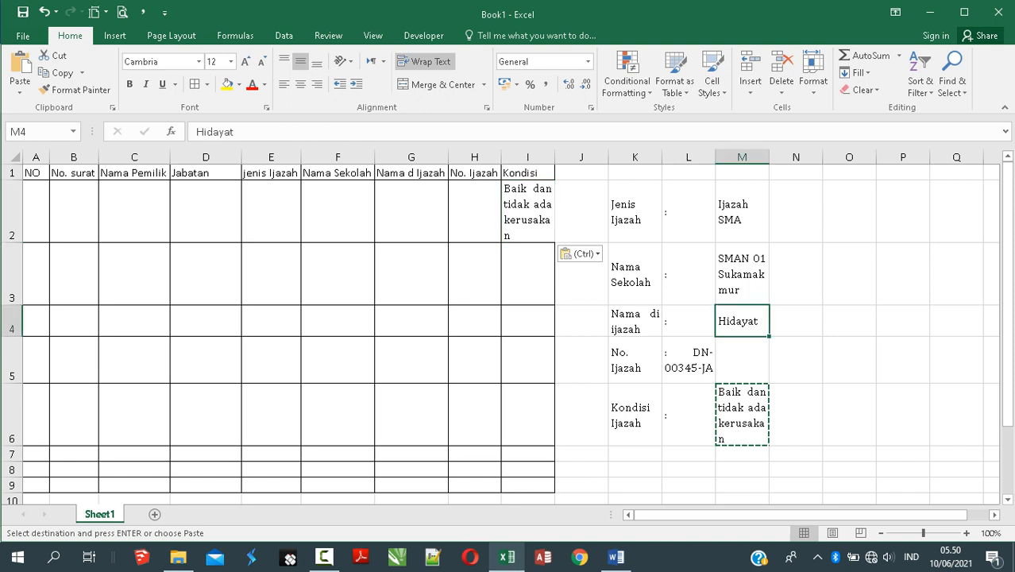
key(ctrl+c)
click(134, 211)
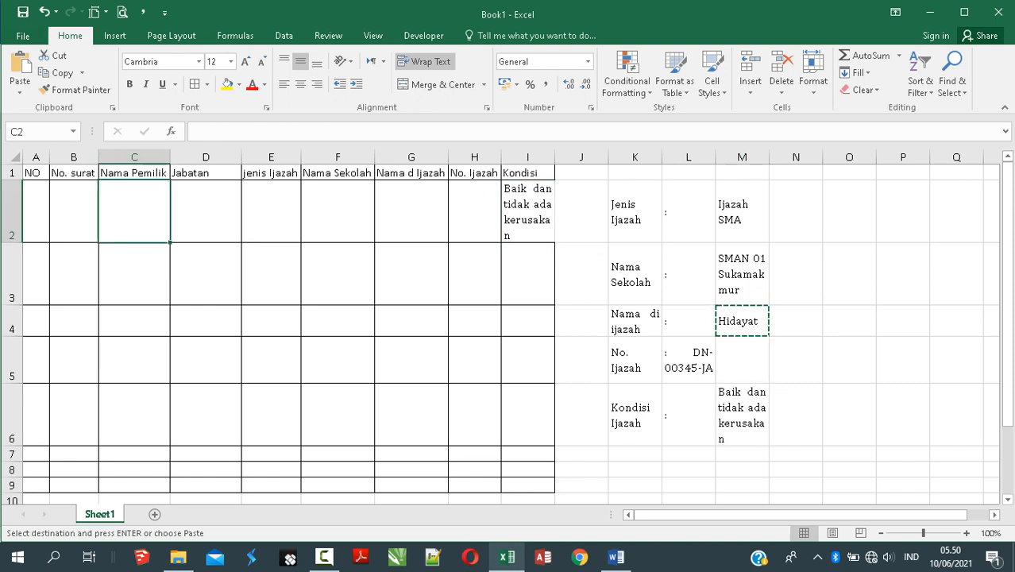
key(ctrl+v)
key(Right)
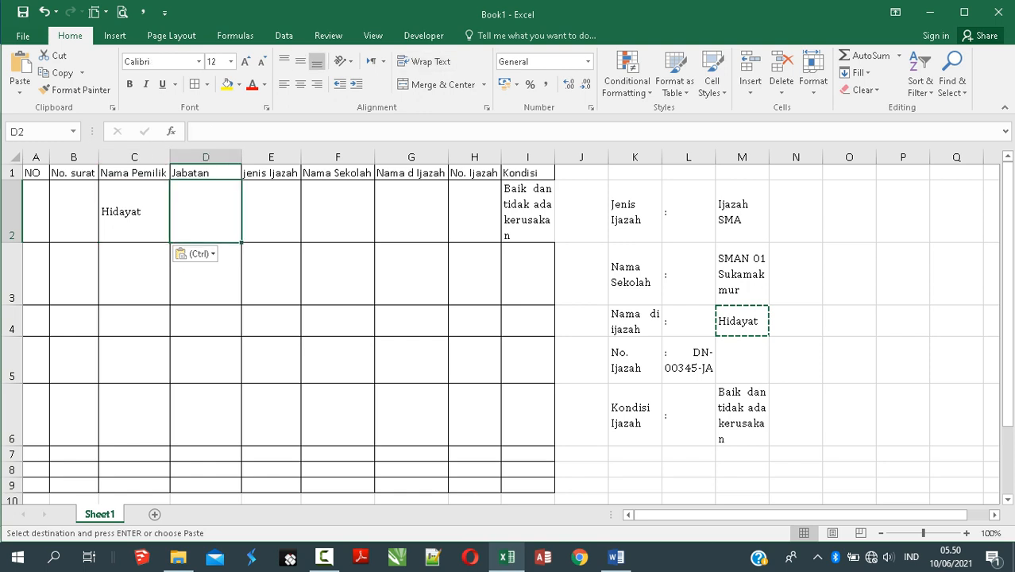
key(Right)
key(Right)
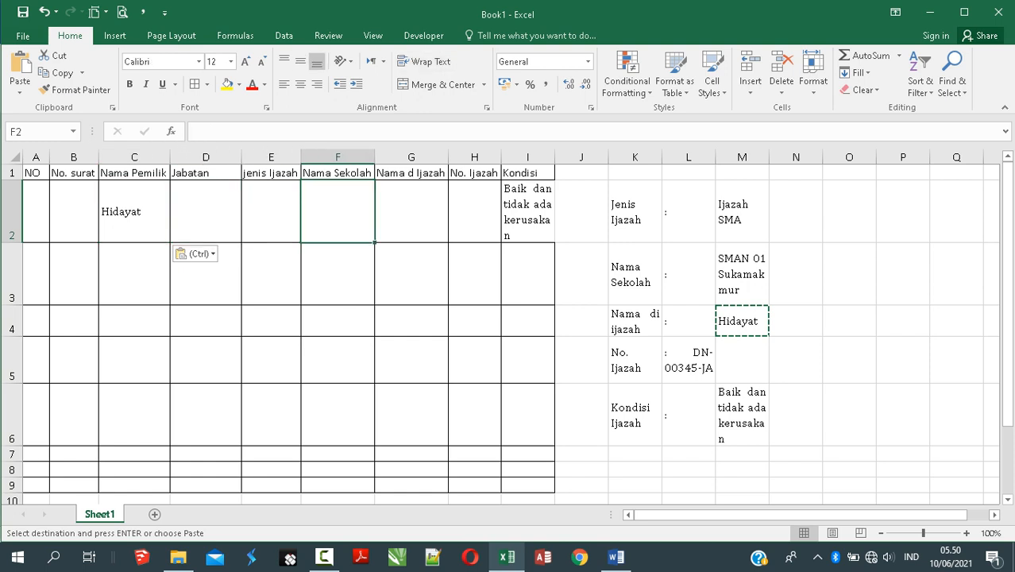
key(Right)
key(ctrl+v)
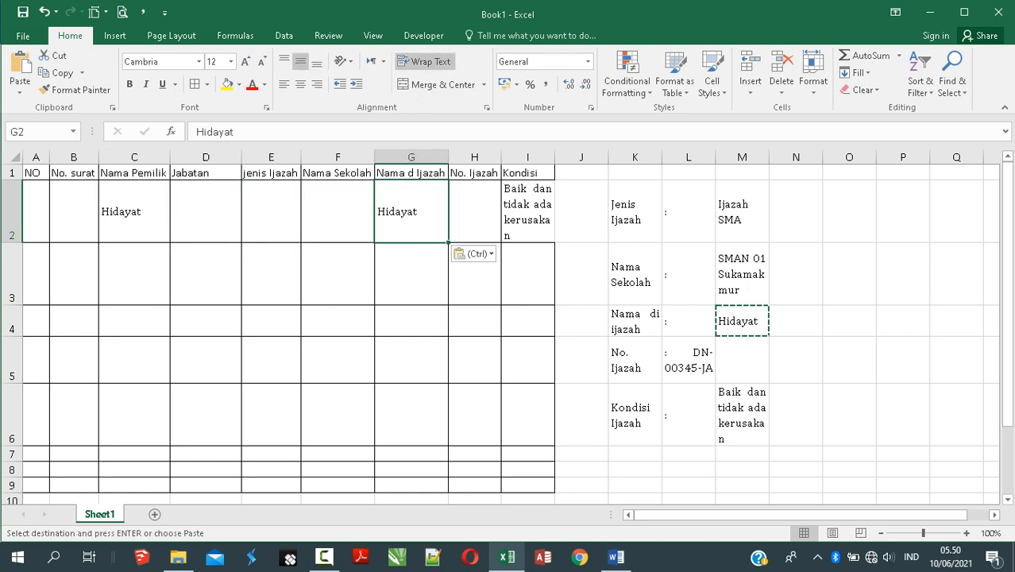
Step: Copy 'SMAN 01 Sukamakmur' from M3 into F2 under Nama Sekolah
click(795, 273)
click(741, 274)
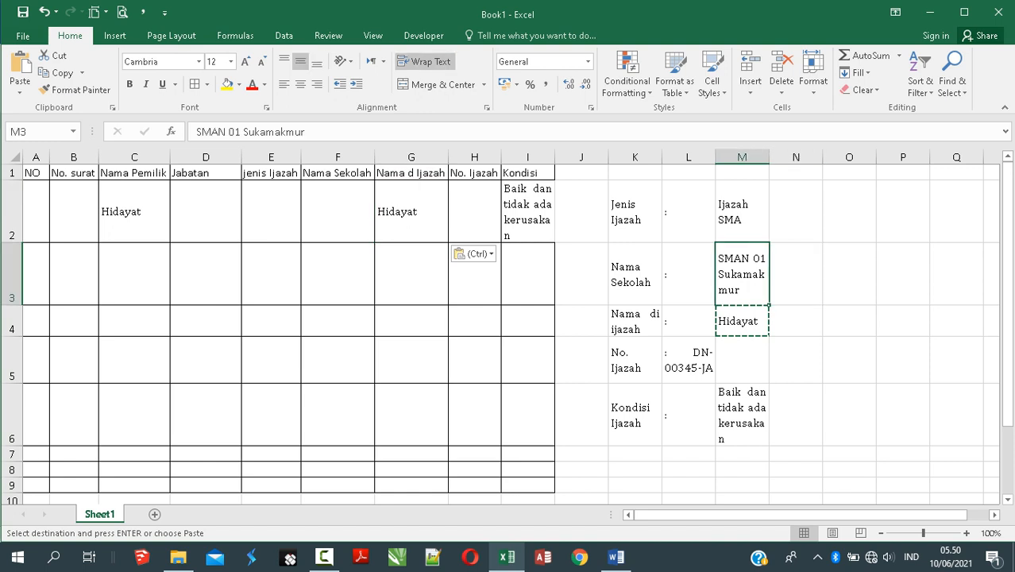
key(ctrl+c)
click(337, 211)
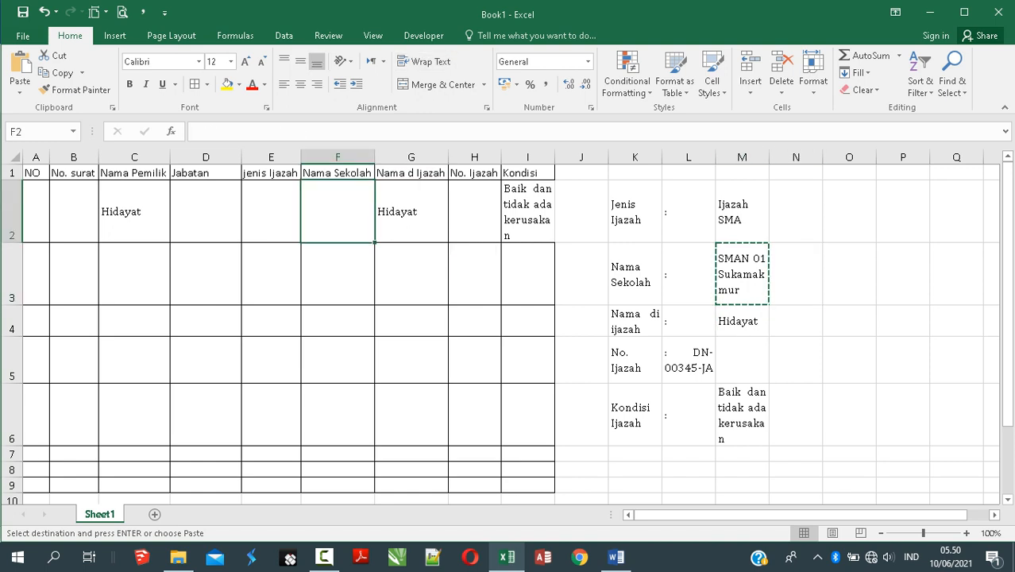
key(ctrl+v)
Step: Paste 'Ijazah SMA' from M2 into E2, then trim it to just 'SMA'
click(270, 211)
click(741, 211)
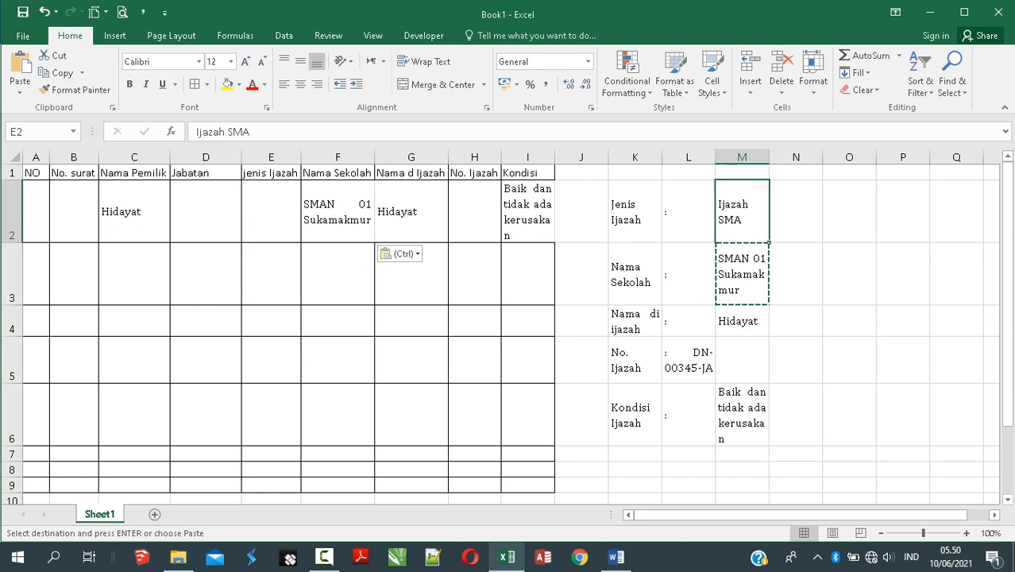
key(ctrl+c)
click(271, 211)
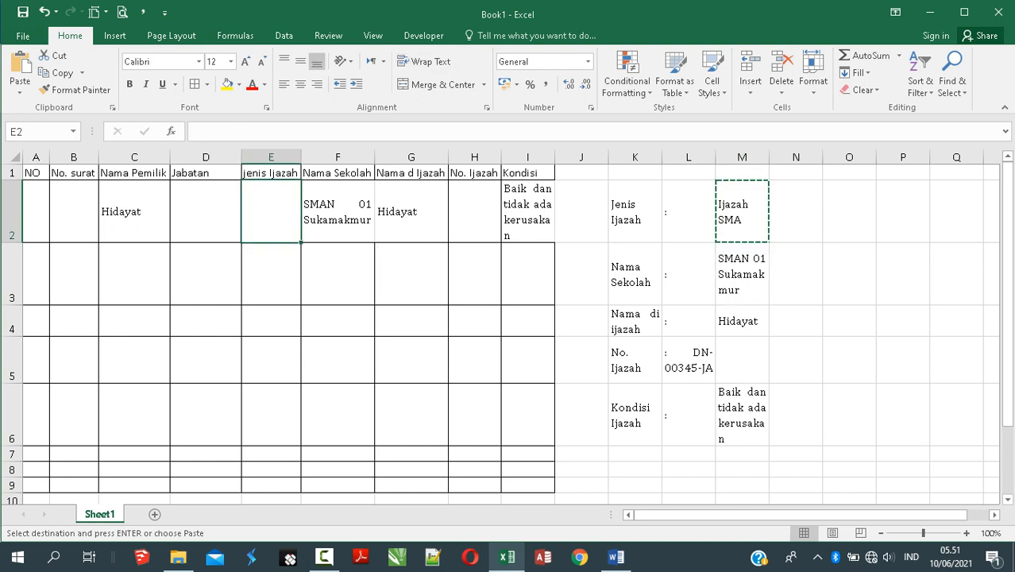
key(ctrl+v)
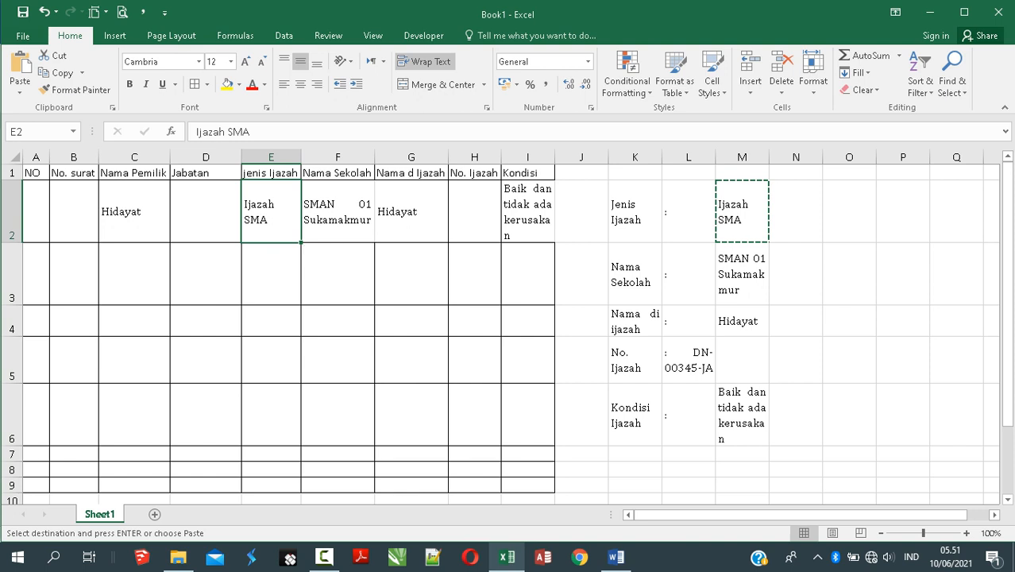
double_click(267, 206)
key(Escape)
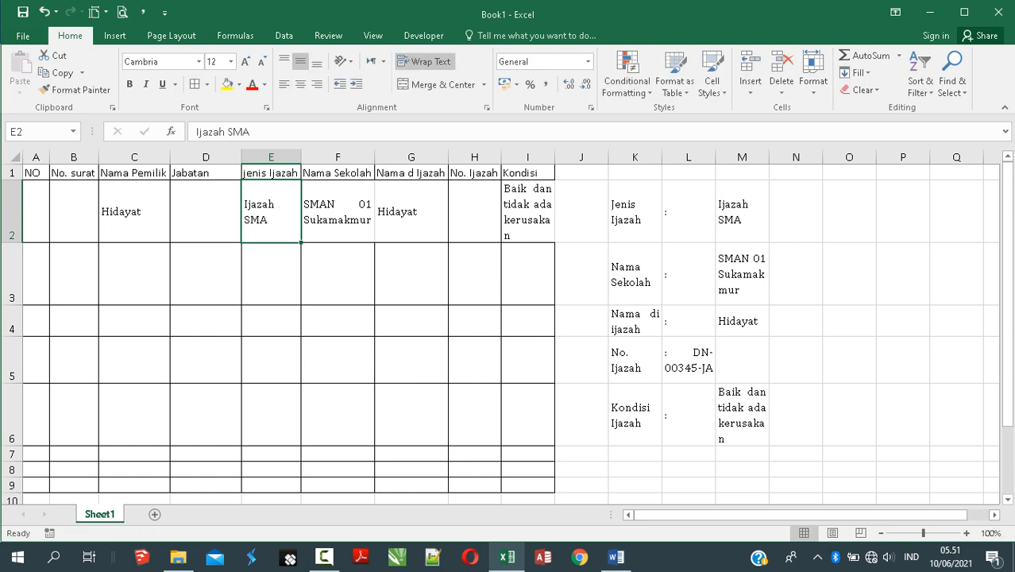
double_click(275, 212)
drag(274, 212, 243, 212)
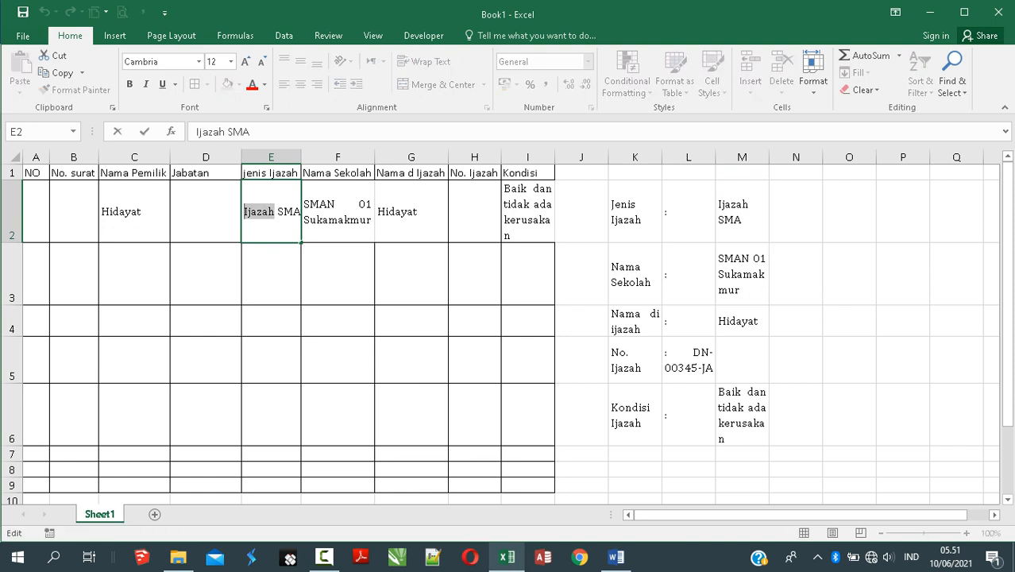
key(Delete)
key(Delete)
key(Return)
Step: Enter 'Staff Keuangan' in D2 and middle-align it vertically
click(205, 212)
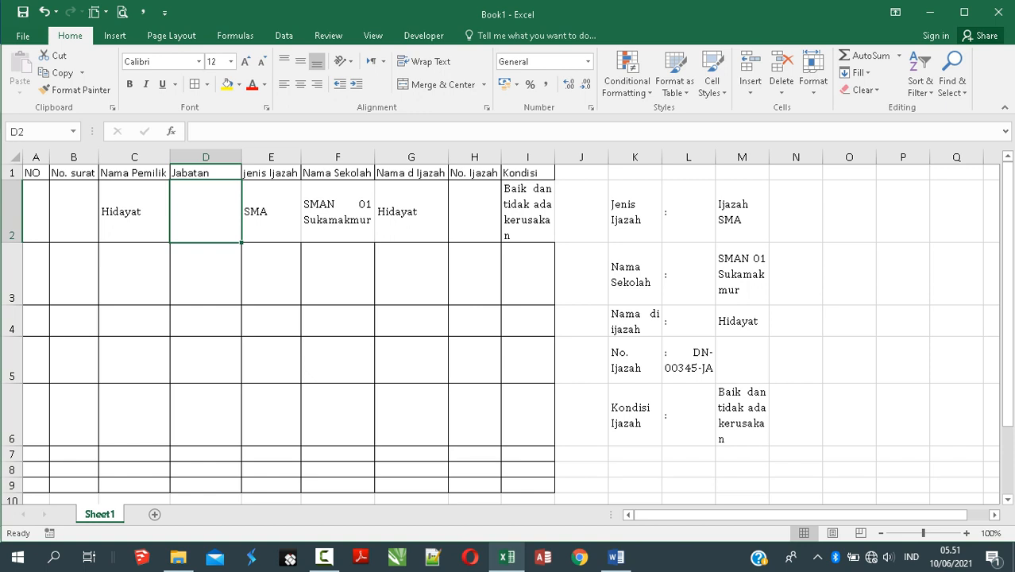
text(Staff )
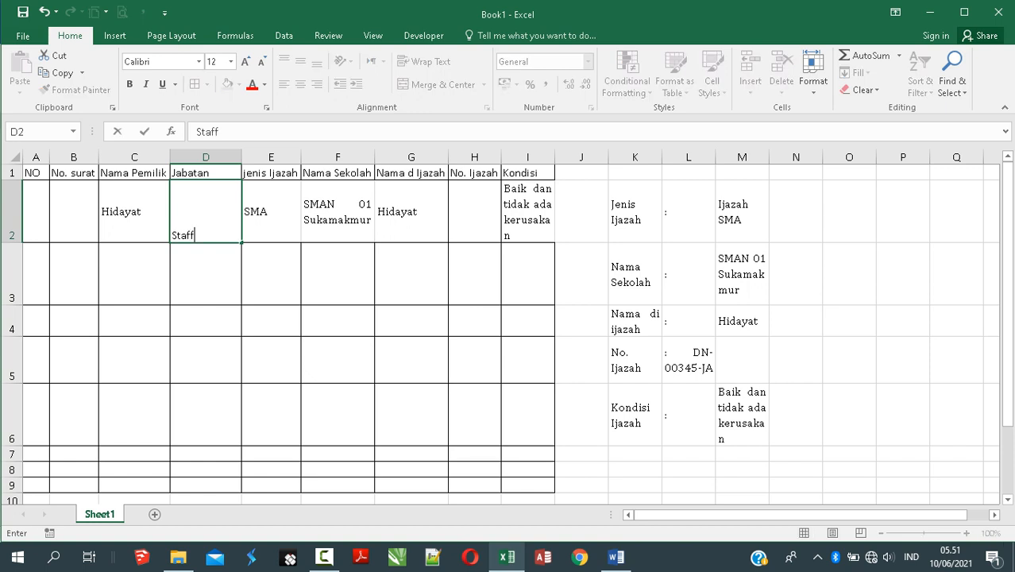
text(Keuangan)
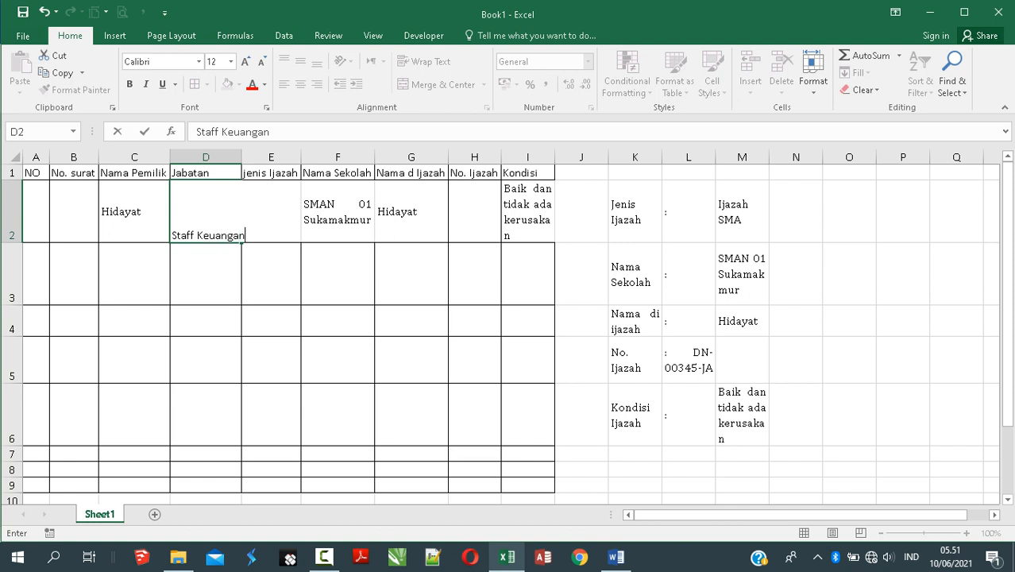
key(Return)
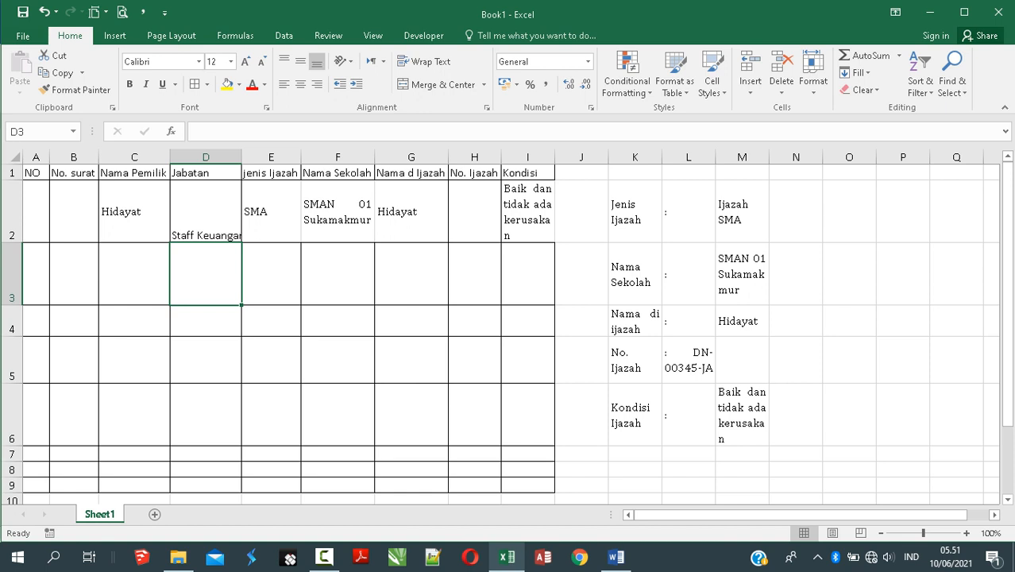
key(Up)
click(300, 61)
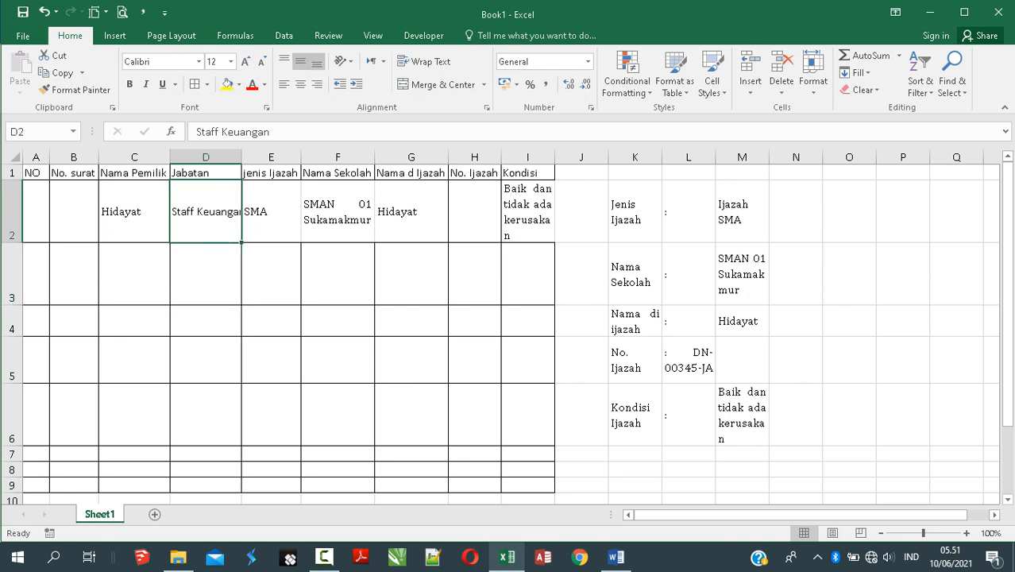
Step: Auto-fit column D to 'Staff Keuangan' and widen column B
double_click(241, 158)
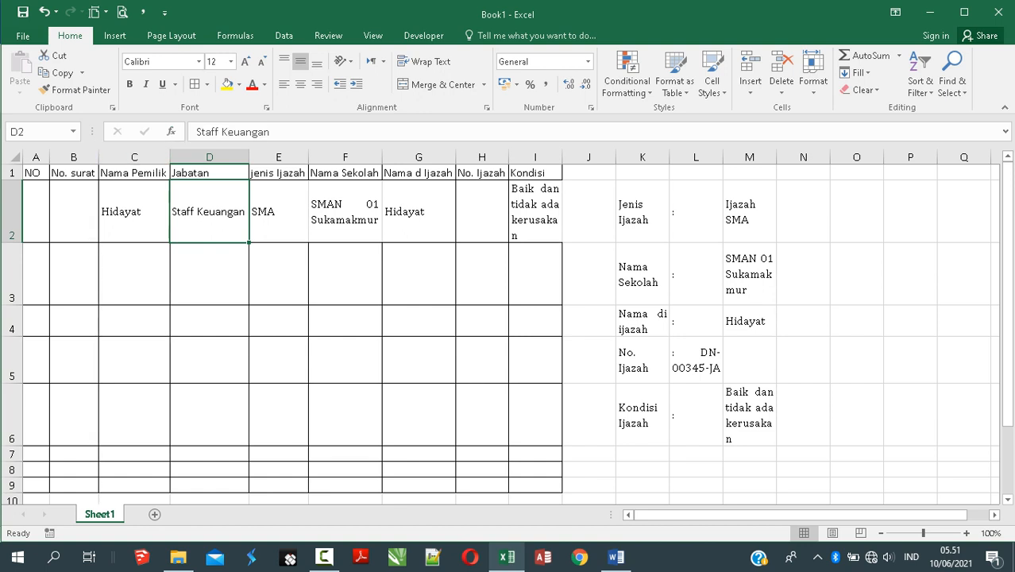
drag(98, 157, 112, 157)
click(149, 274)
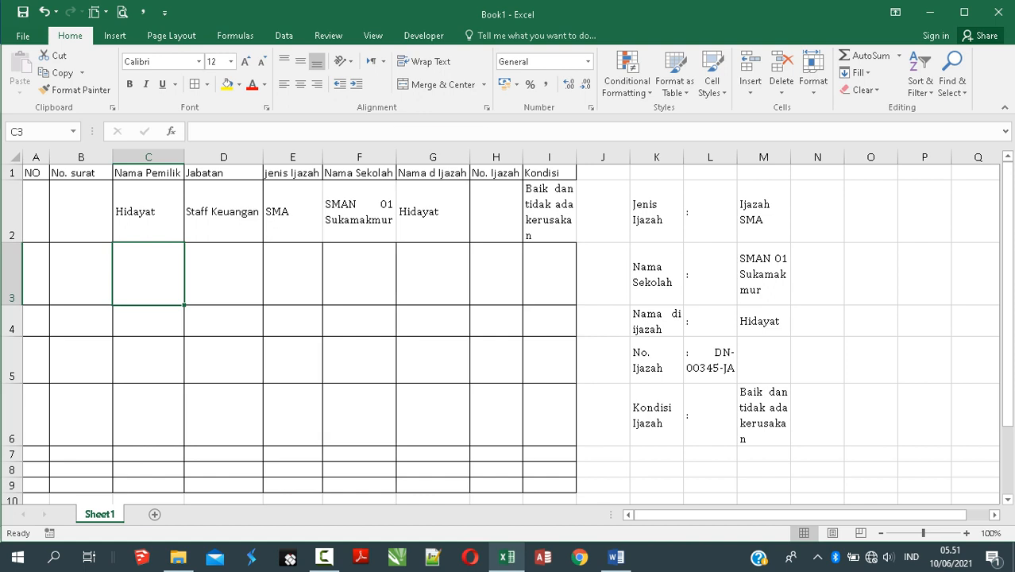
click(432, 212)
click(497, 212)
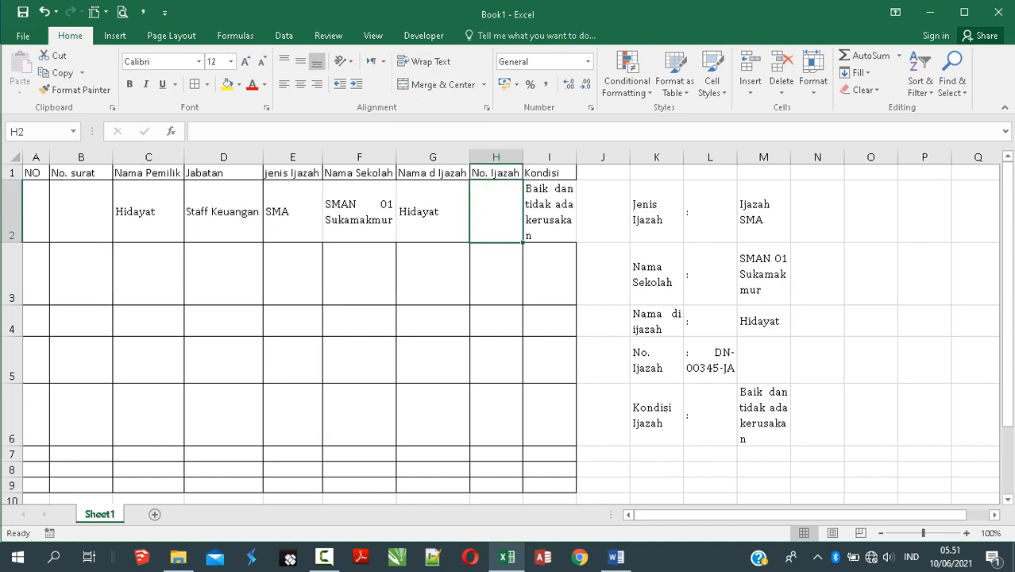
click(709, 361)
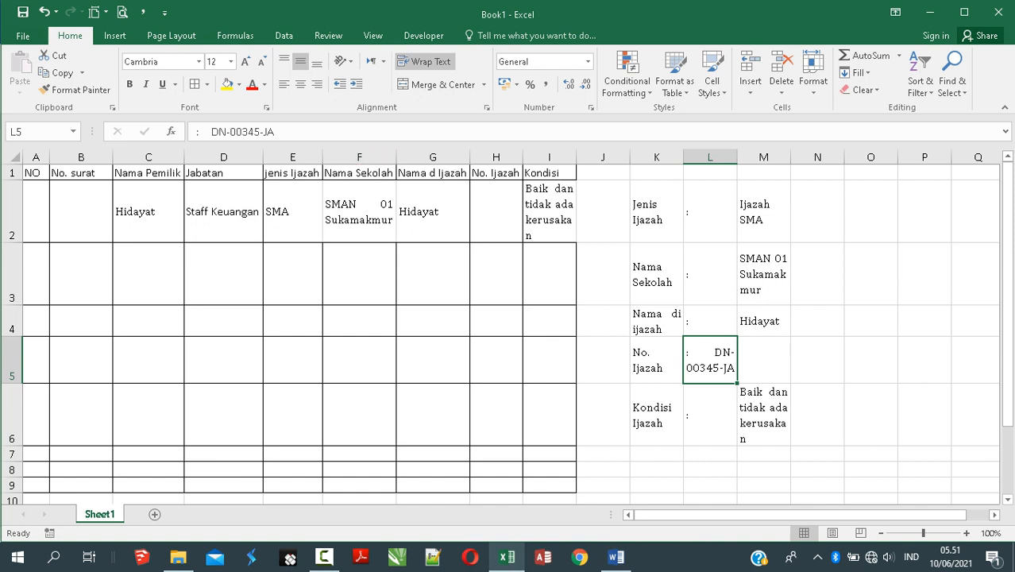
key(ctrl+c)
click(496, 212)
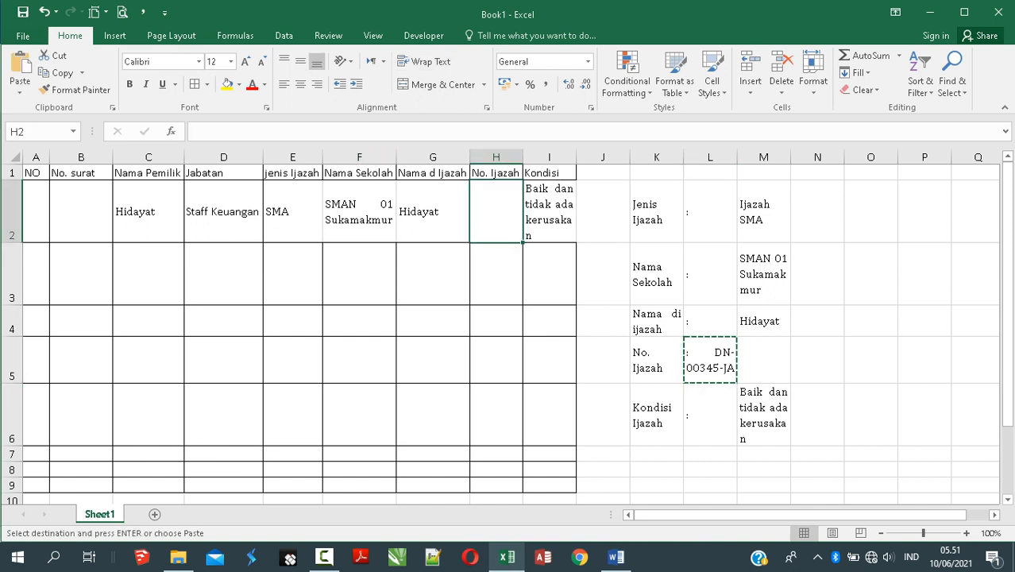
key(ctrl+v)
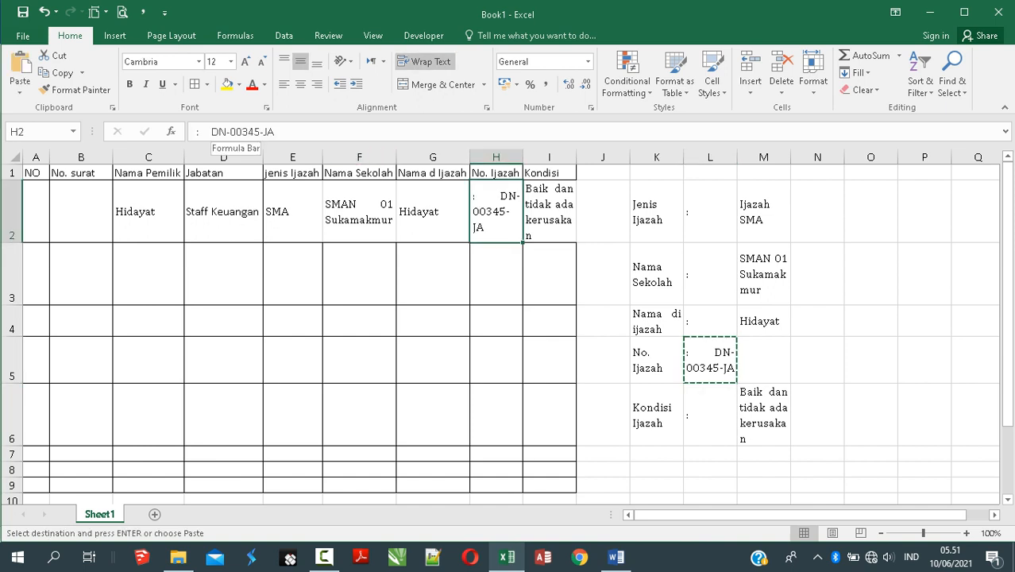
click(211, 132)
key(BackSpace)
key(BackSpace)
key(BackSpace)
key(BackSpace)
key(BackSpace)
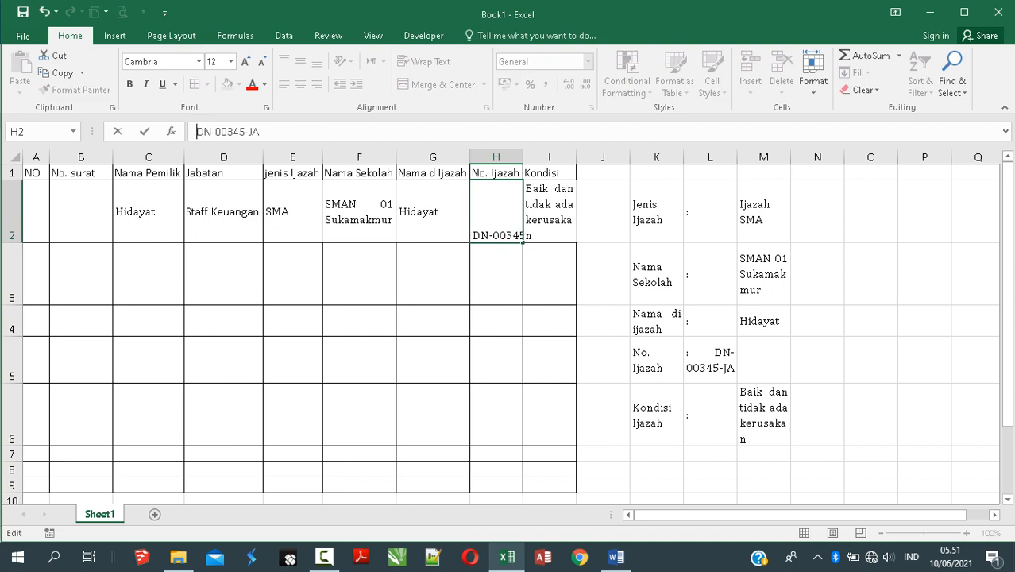
key(Return)
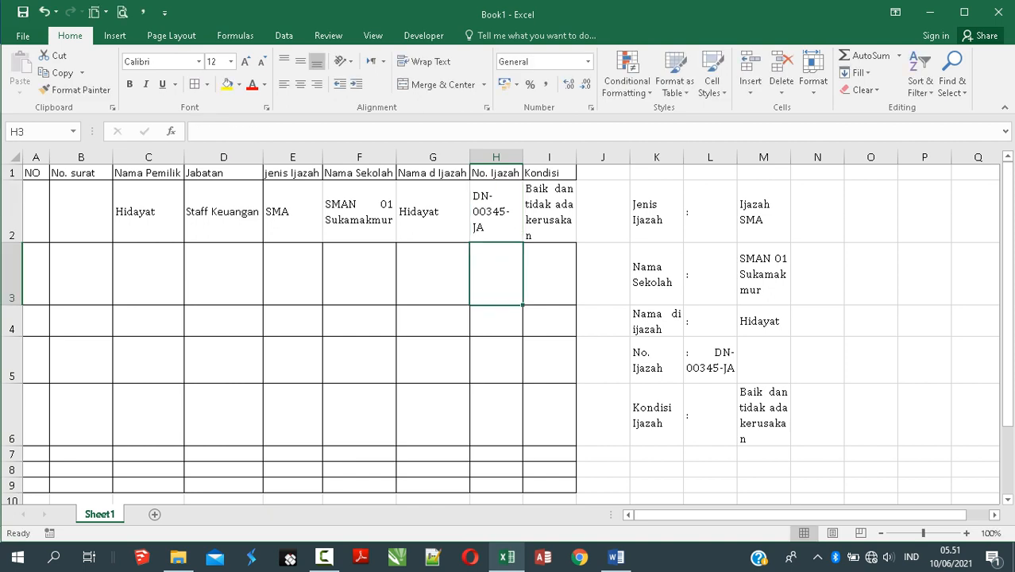
Step: Clear the side detail table K2:N6
drag(763, 274, 604, 484)
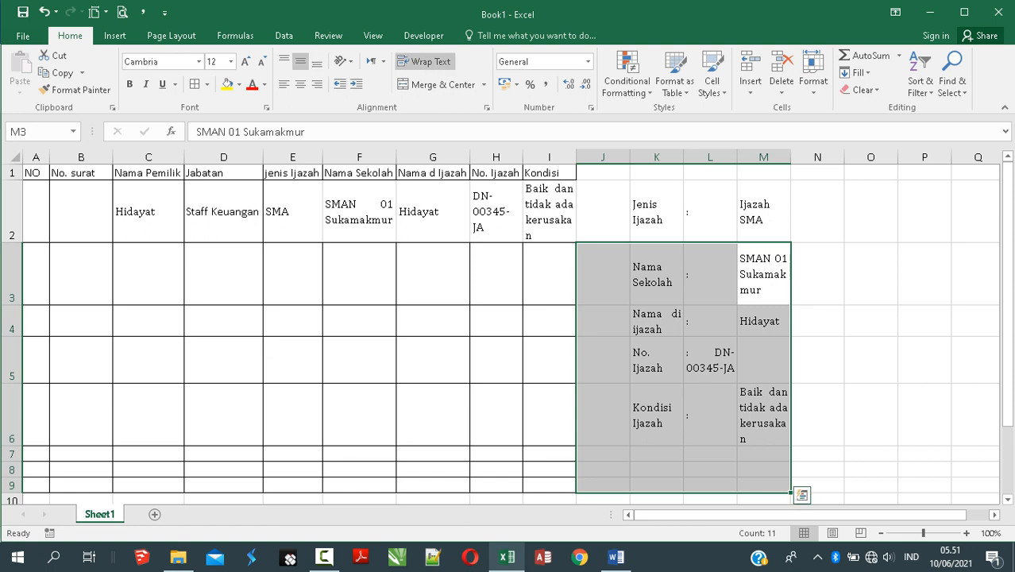
drag(763, 321, 762, 415)
drag(656, 212, 818, 415)
key(Delete)
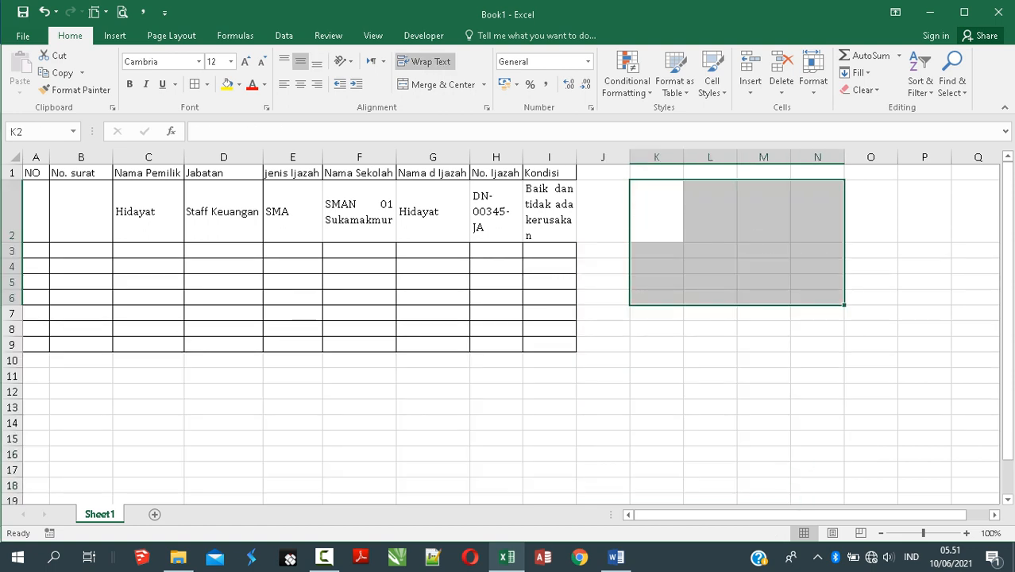
click(710, 329)
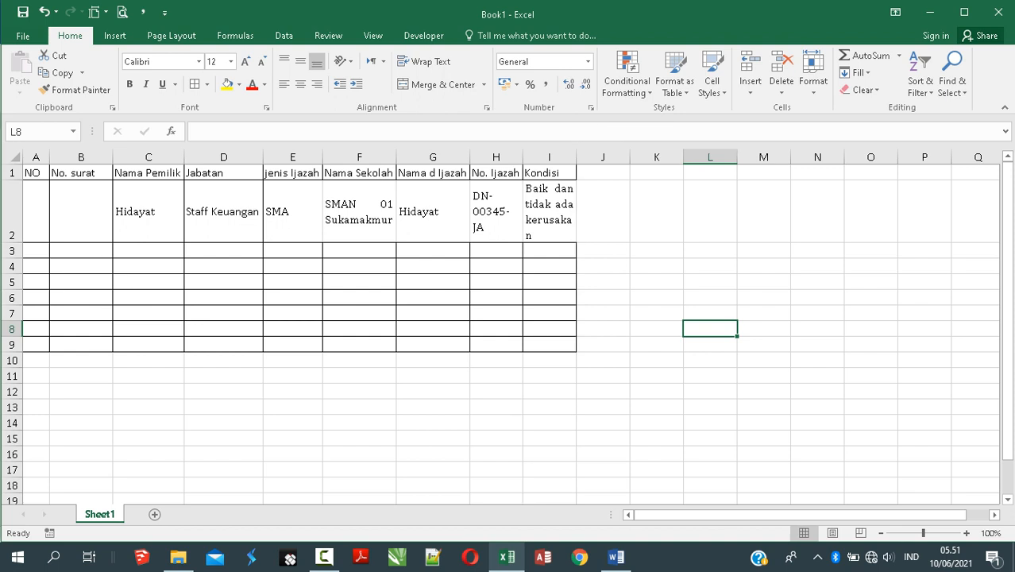
Step: Widen columns I, H and F so Kondisi, DN-00345-JA and SMAN 01 Sukamakmur fit
drag(575, 157, 716, 157)
drag(523, 157, 544, 157)
double_click(396, 157)
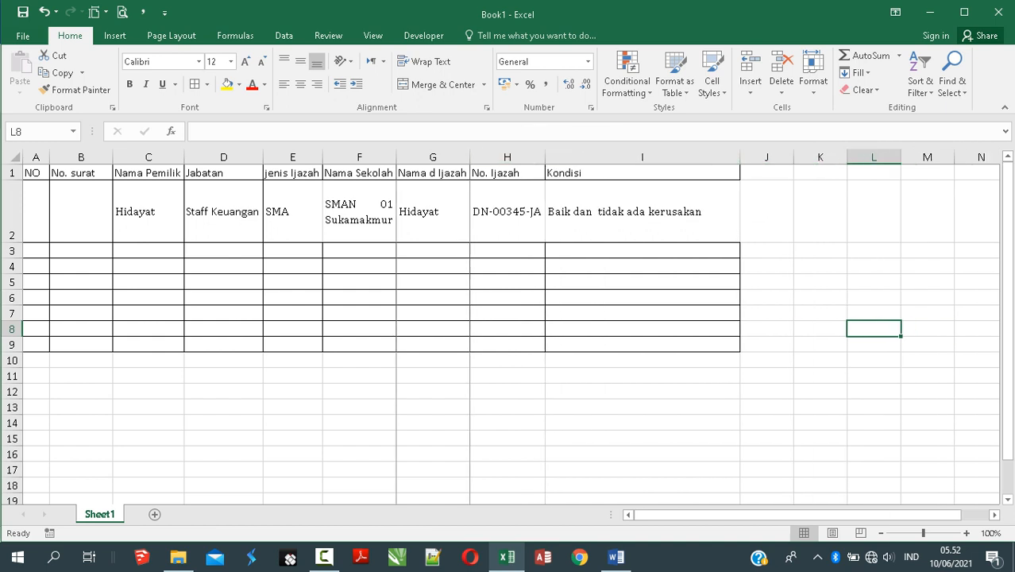
double_click(396, 157)
double_click(396, 158)
double_click(396, 157)
drag(396, 158, 474, 158)
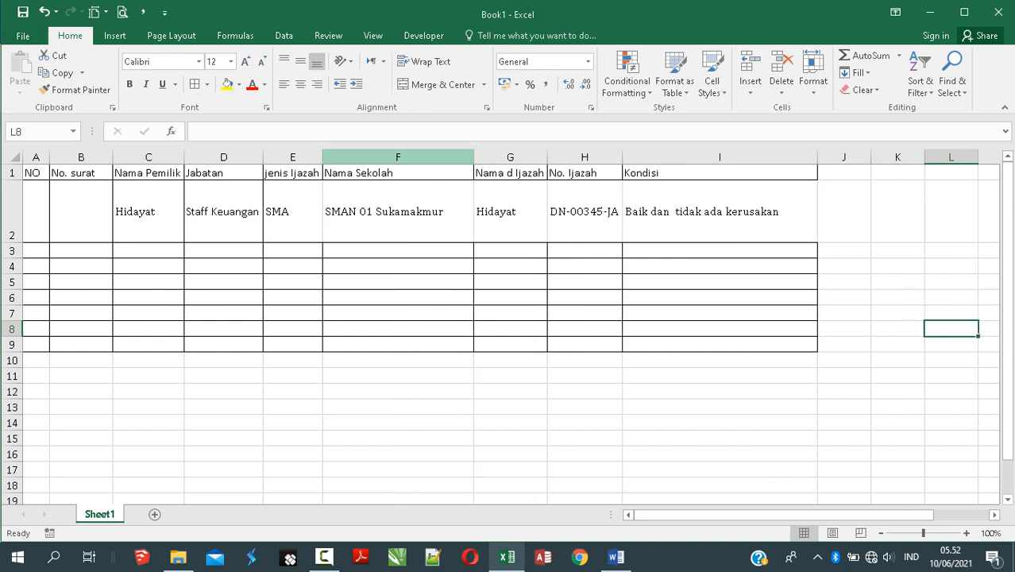
double_click(474, 157)
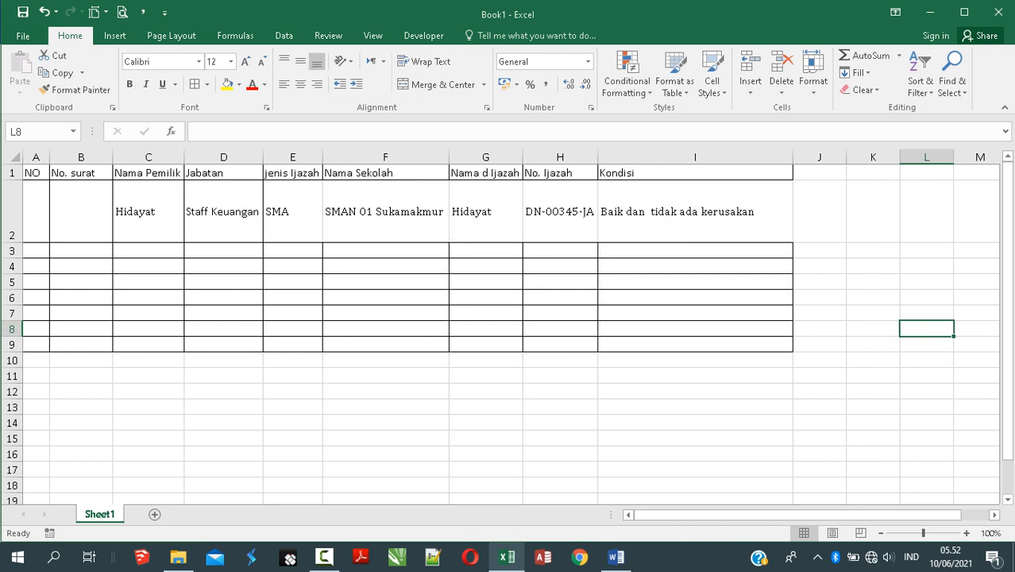
Step: Auto-fit row 2 to single-line height and widen column B for the letter number
double_click(12, 242)
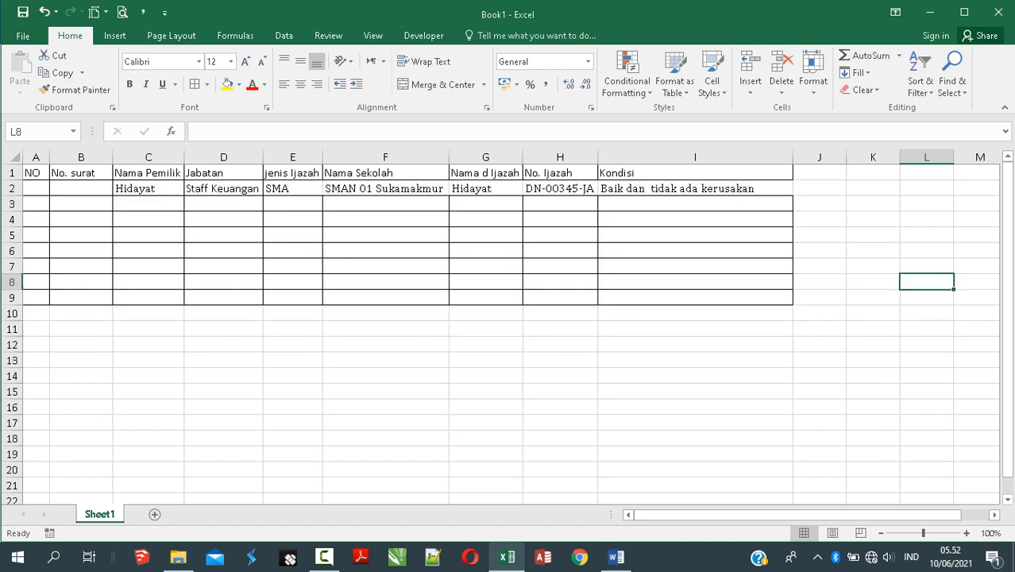
click(223, 204)
drag(80, 189, 695, 188)
click(223, 266)
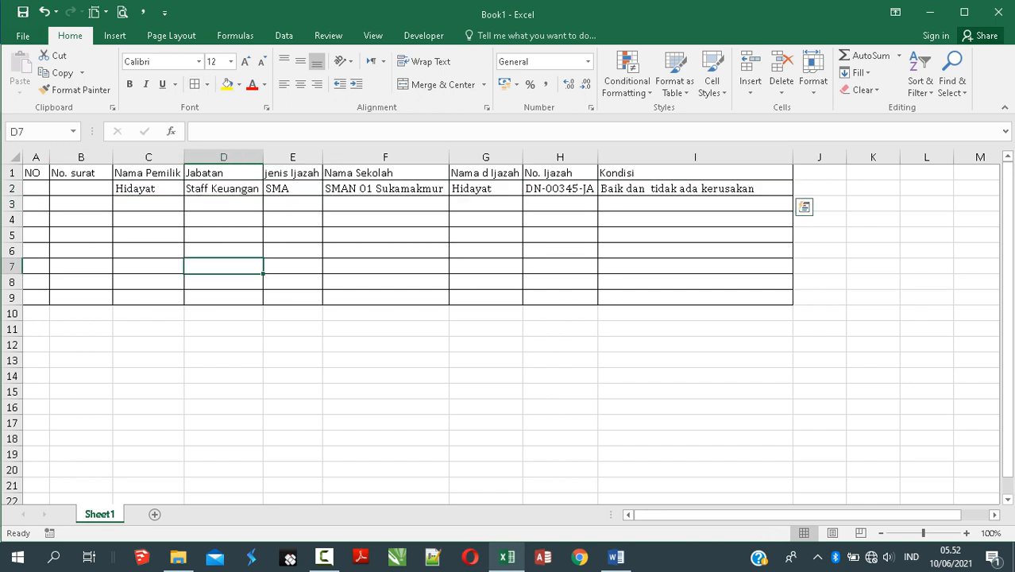
click(81, 189)
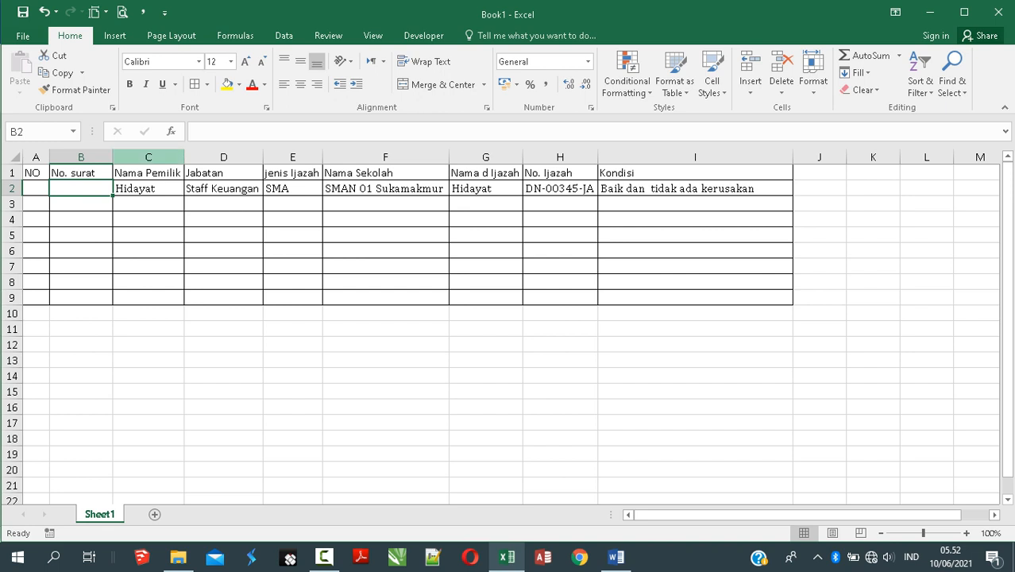
drag(113, 157, 149, 157)
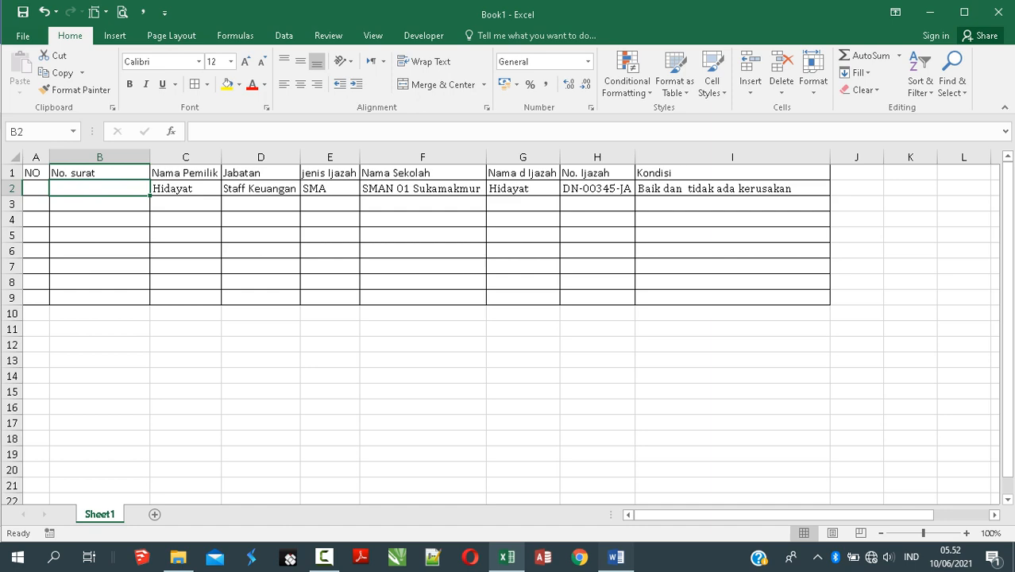
Step: Copy the letter number from Word's Nomor line and paste it into Excel cell B2
click(615, 556)
scroll(509, 318, down, 5)
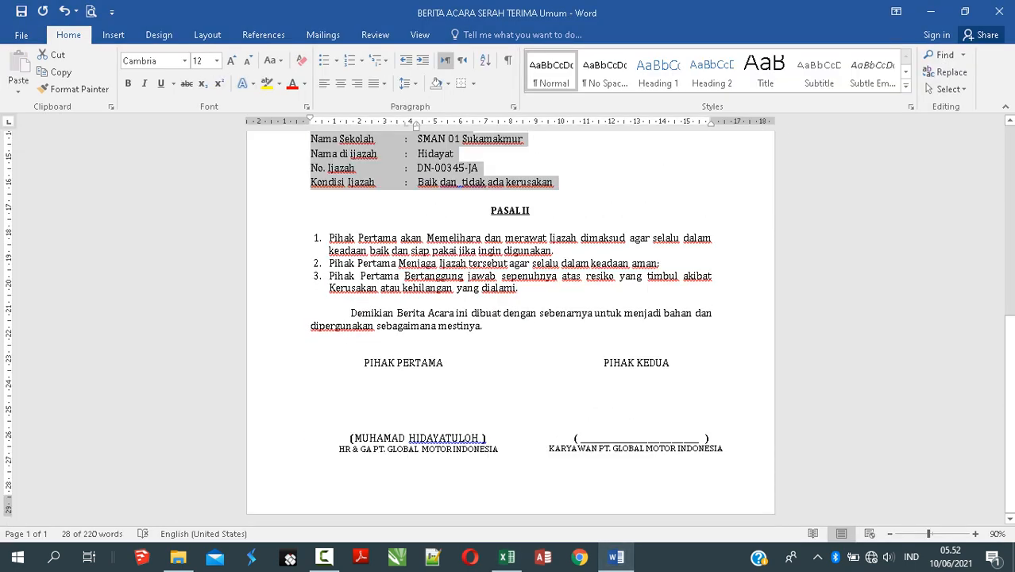
scroll(510, 317, up, 8)
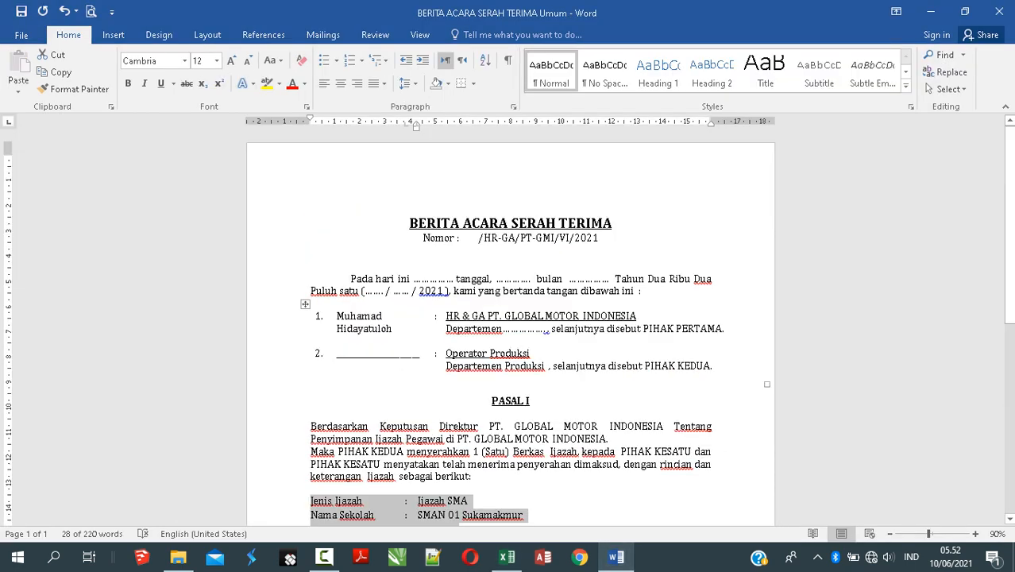
click(359, 209)
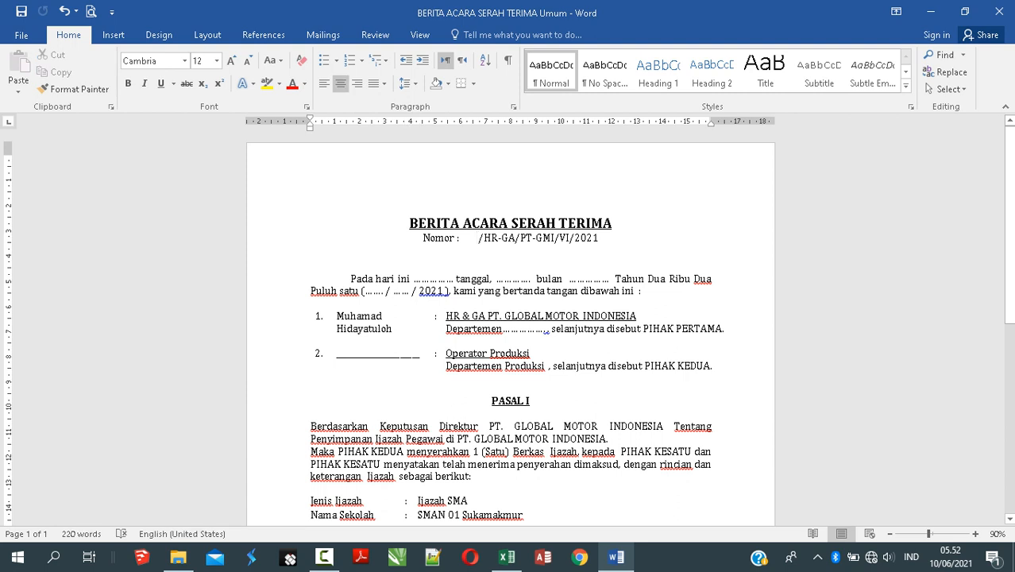
drag(477, 238, 571, 238)
click(510, 252)
drag(474, 238, 598, 238)
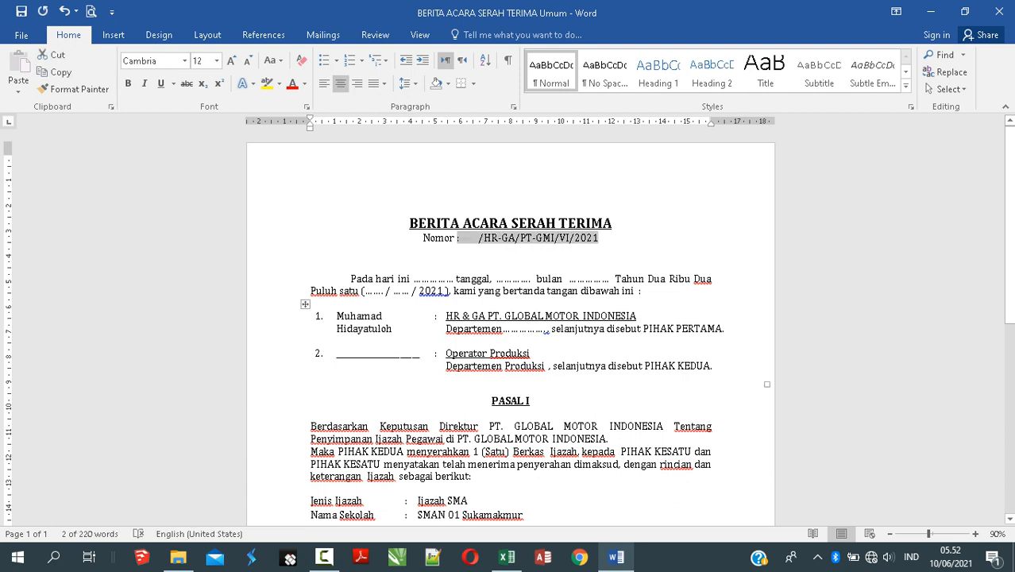
key(End)
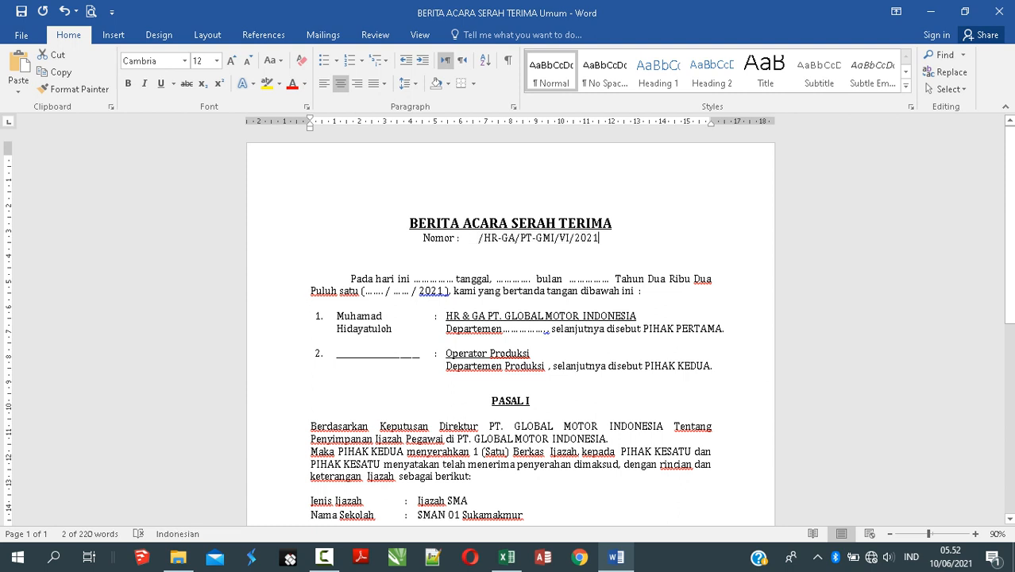
key(Return)
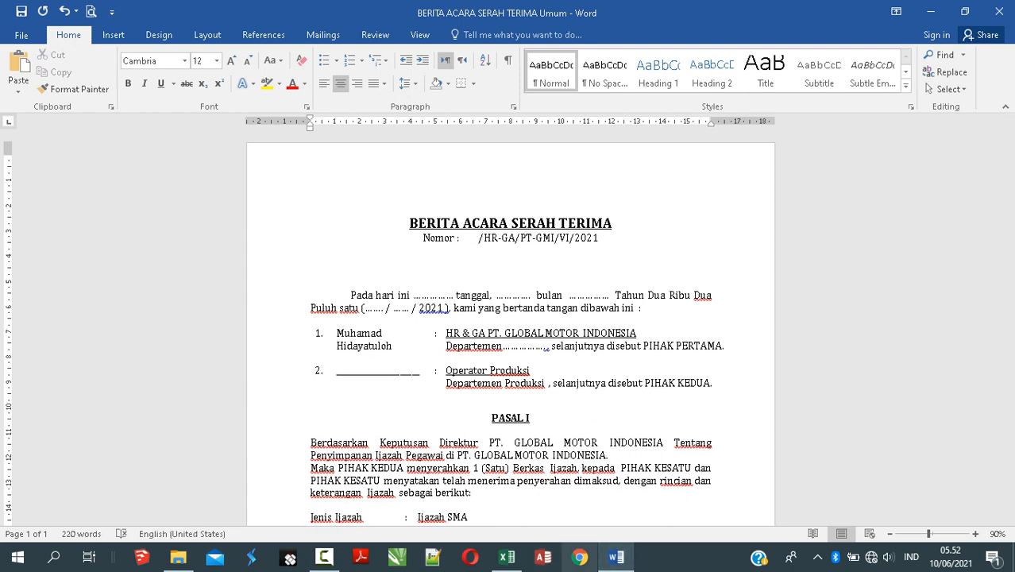
click(507, 556)
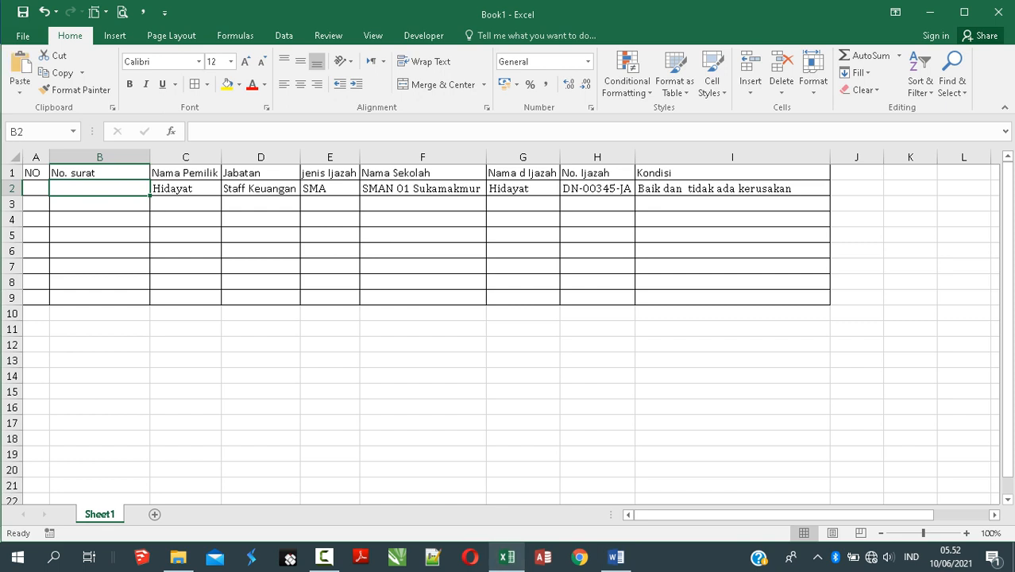
text(:        /HR-GA/PT-GMI/VI/2021)
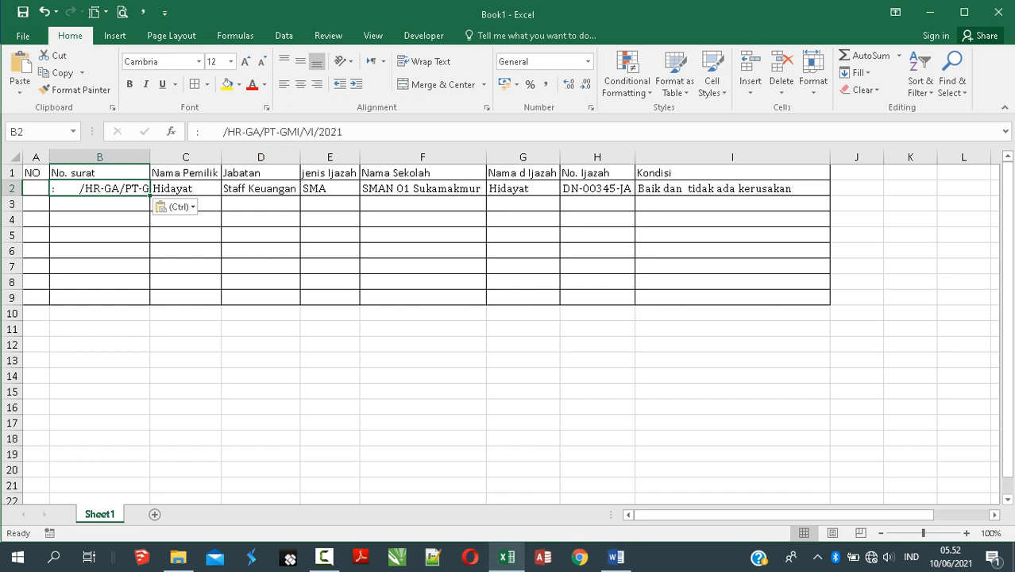
Step: Remove the leading colon and spaces so B2 reads /HR-GA/PT-GMI/VI/2021
double_click(150, 158)
click(136, 281)
double_click(77, 188)
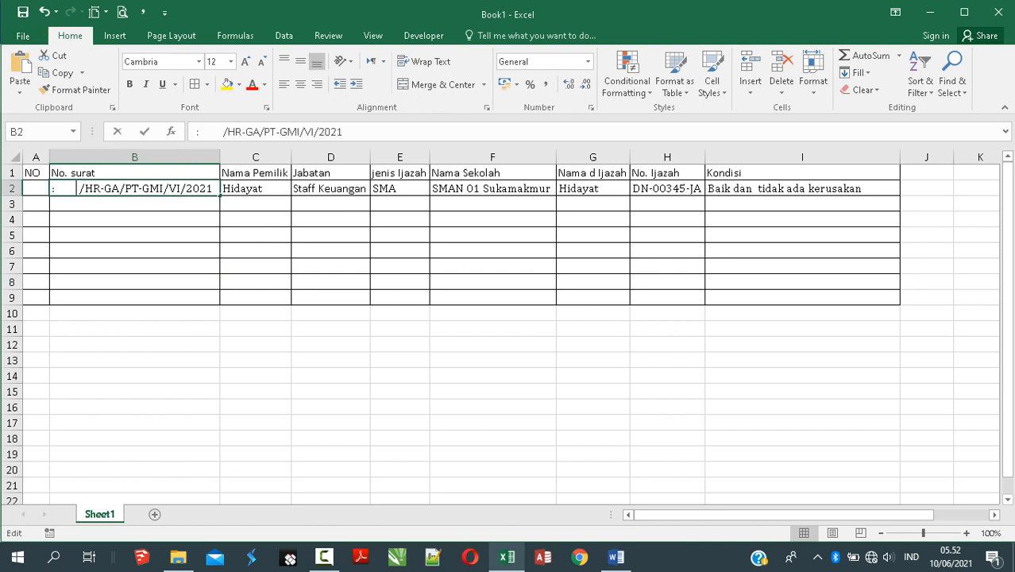
key(Delete)
key(BackSpace)
key(BackSpace)
key(BackSpace)
key(BackSpace)
key(BackSpace)
key(BackSpace)
key(BackSpace)
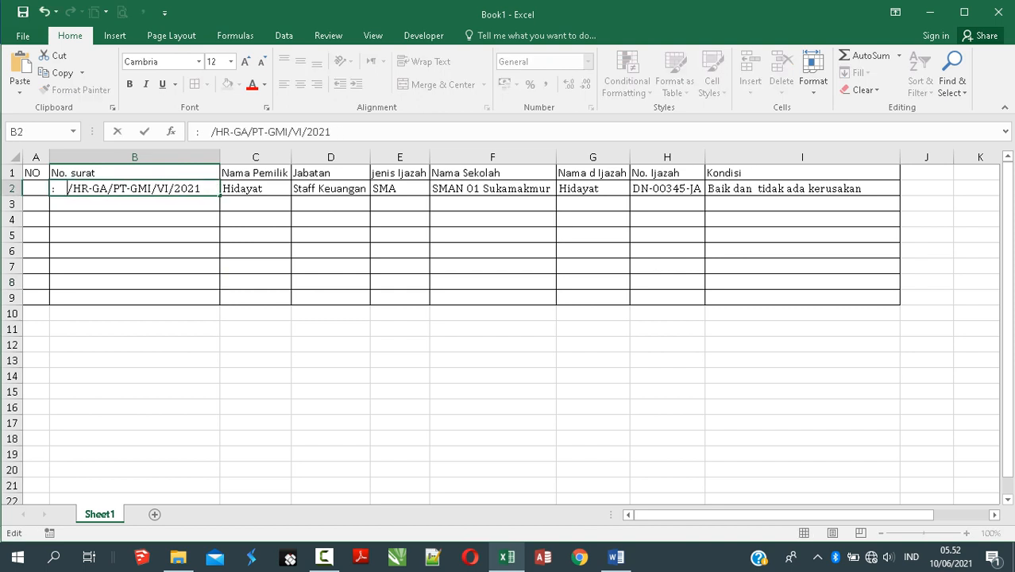
key(ctrl+Return)
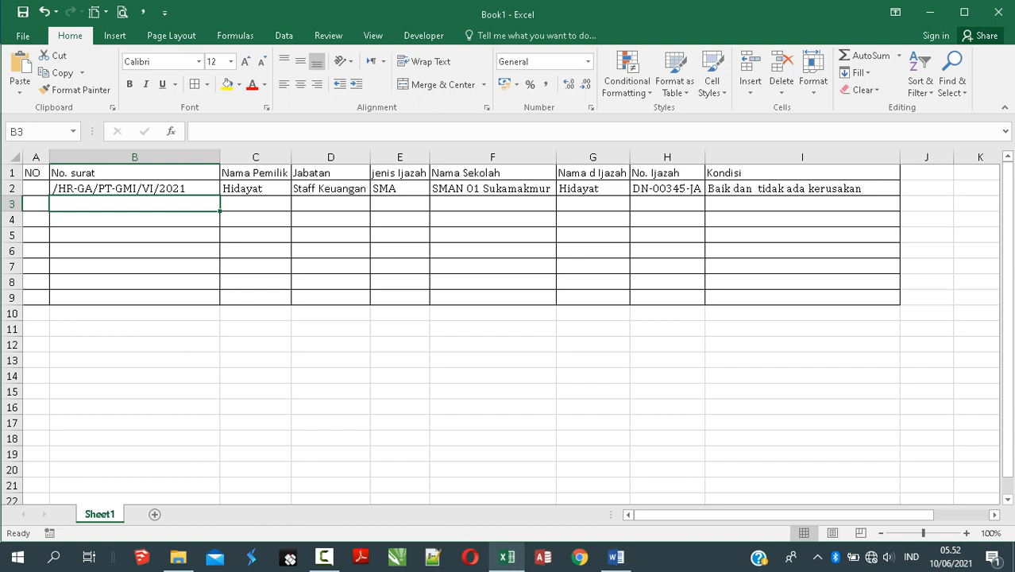
Step: Enter 1 in A2 and centre it
click(36, 188)
text(1)
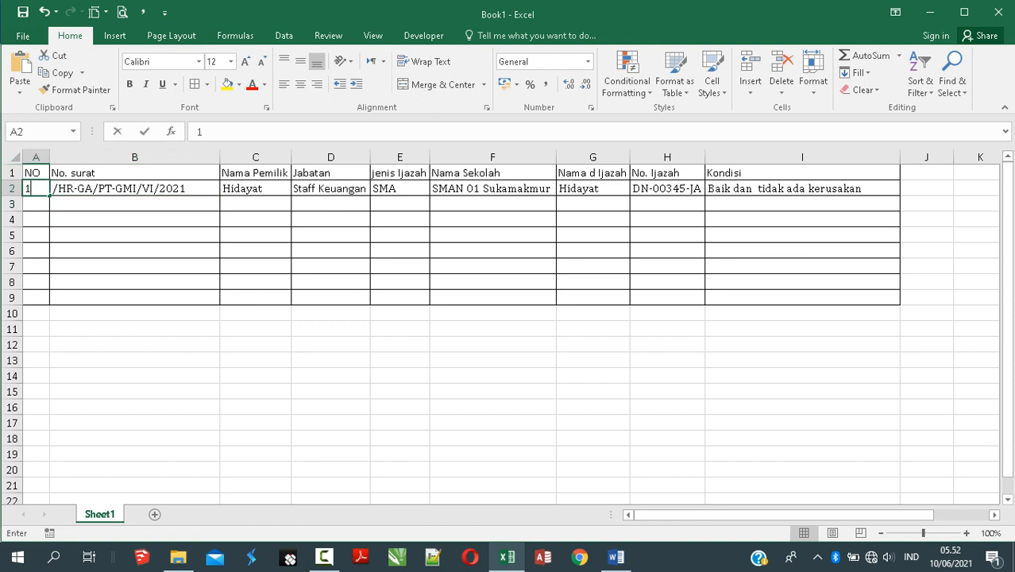
key(ctrl+Return)
click(300, 85)
click(151, 235)
click(256, 220)
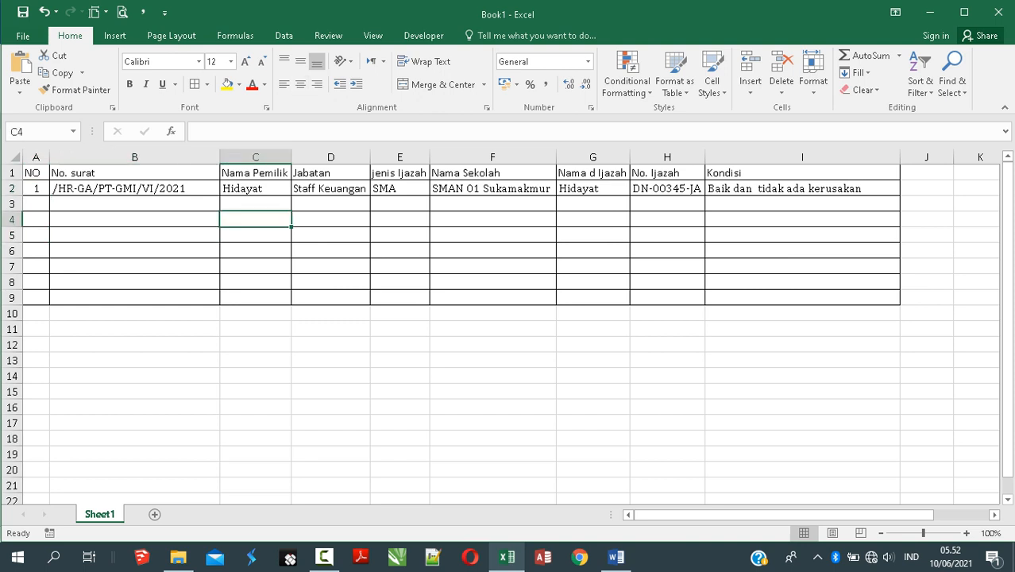
click(331, 189)
click(667, 266)
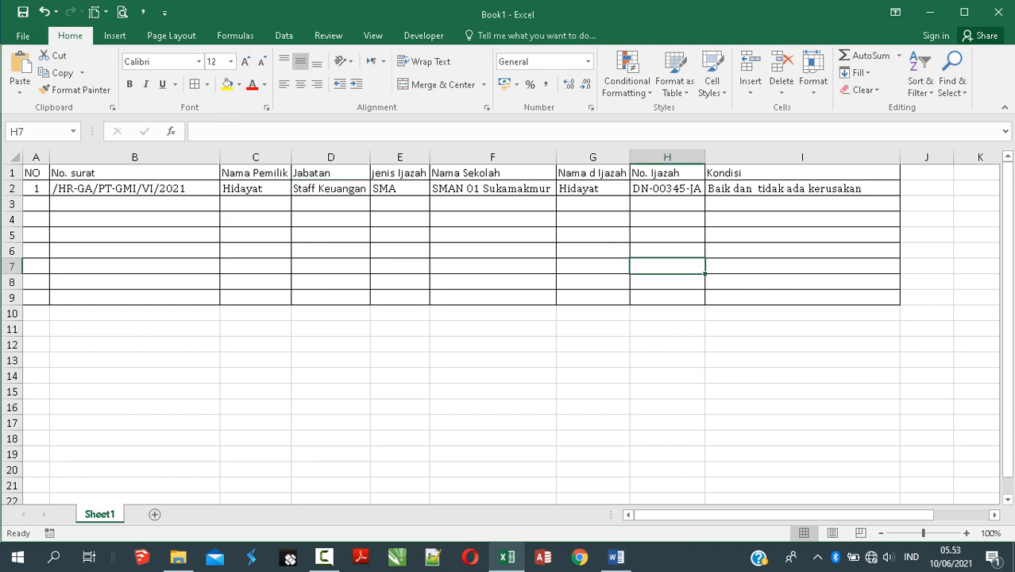
drag(32, 172, 802, 188)
Step: Enter 2 in A3 for the next record row
click(36, 204)
text(2)
key(Return)
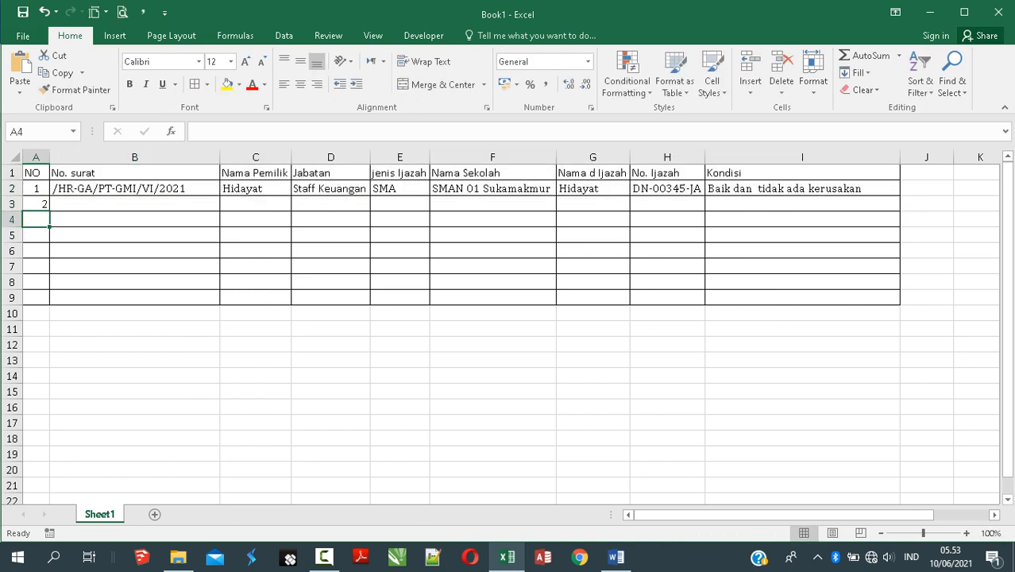
click(134, 189)
Step: Copy the letter number from B2 into B3 and enter the owner's name in C3
key(ctrl+c)
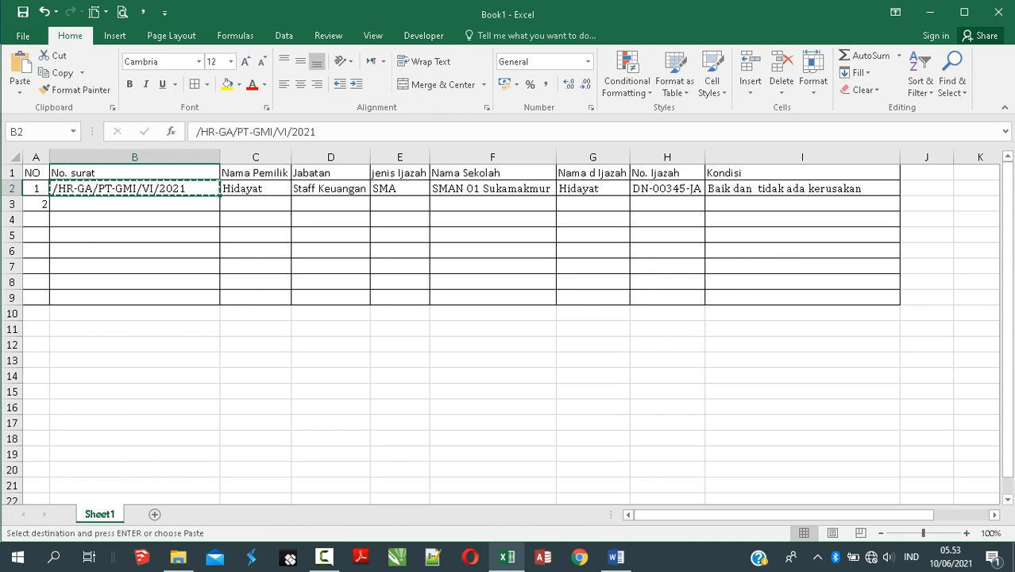
click(134, 204)
key(ctrl+v)
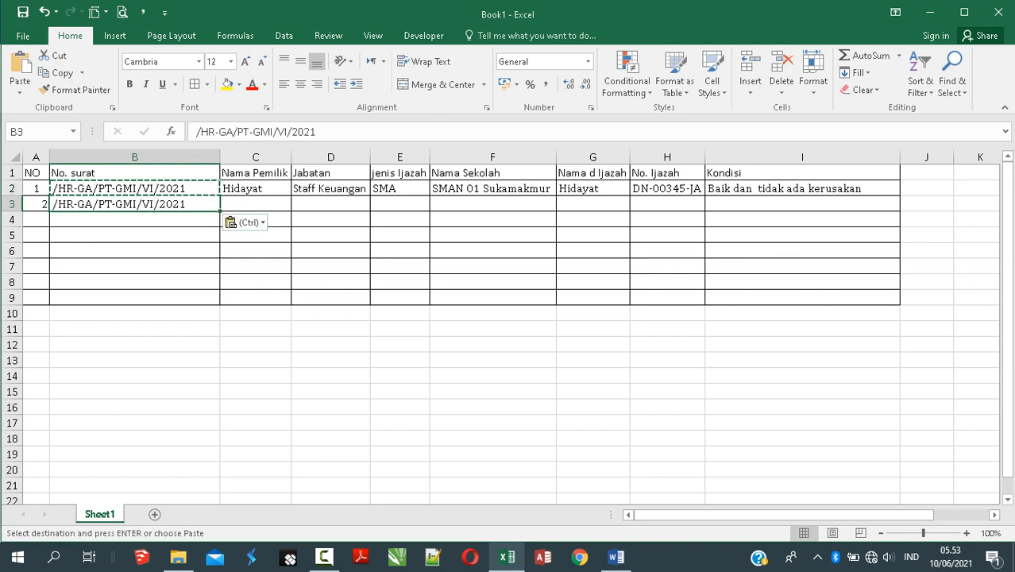
click(255, 204)
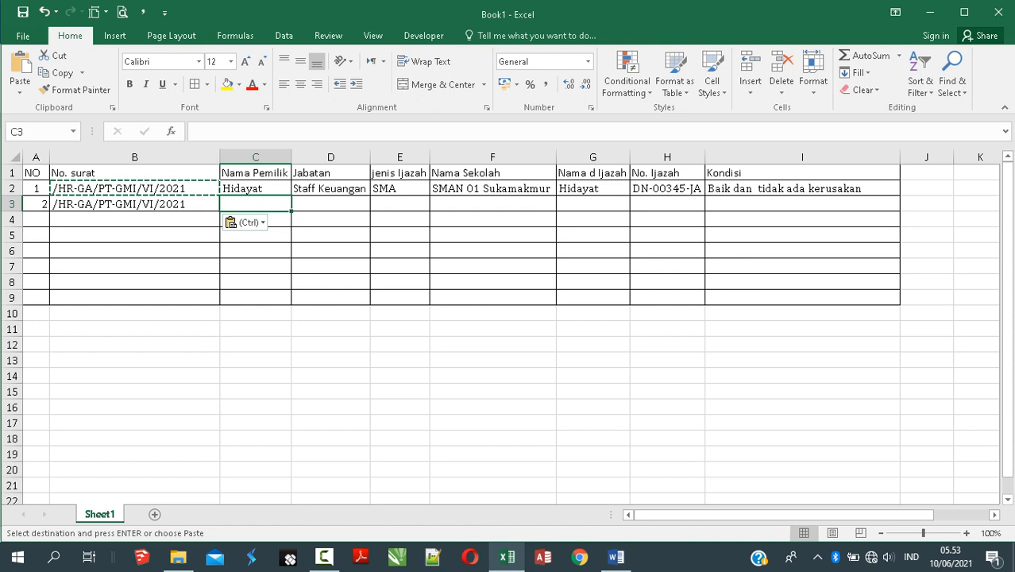
key(Escape)
text(Angga)
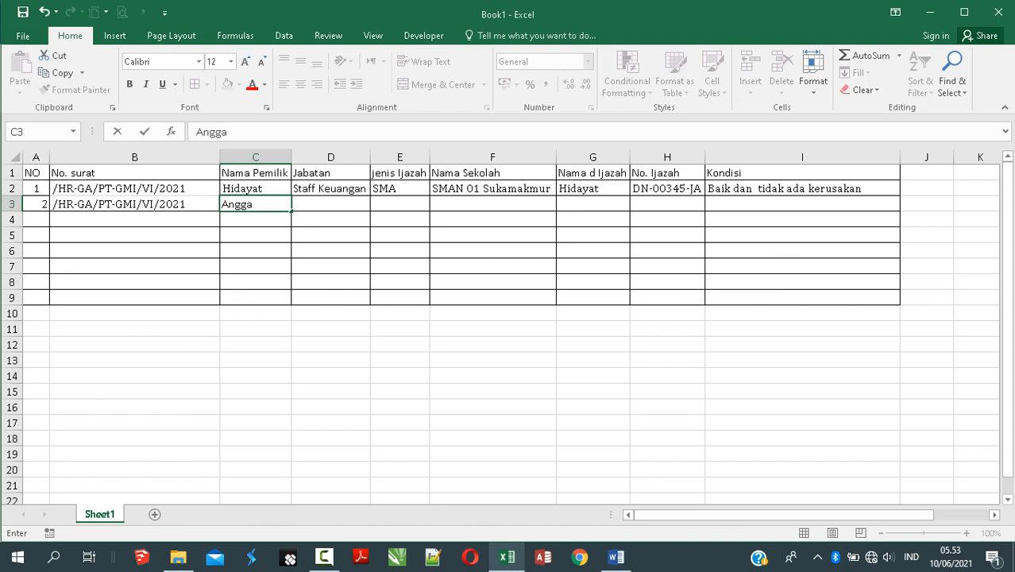
key(Return)
Step: Fill D3 to F3 with Produksi, S1 and Universitas Indonesia
click(330, 204)
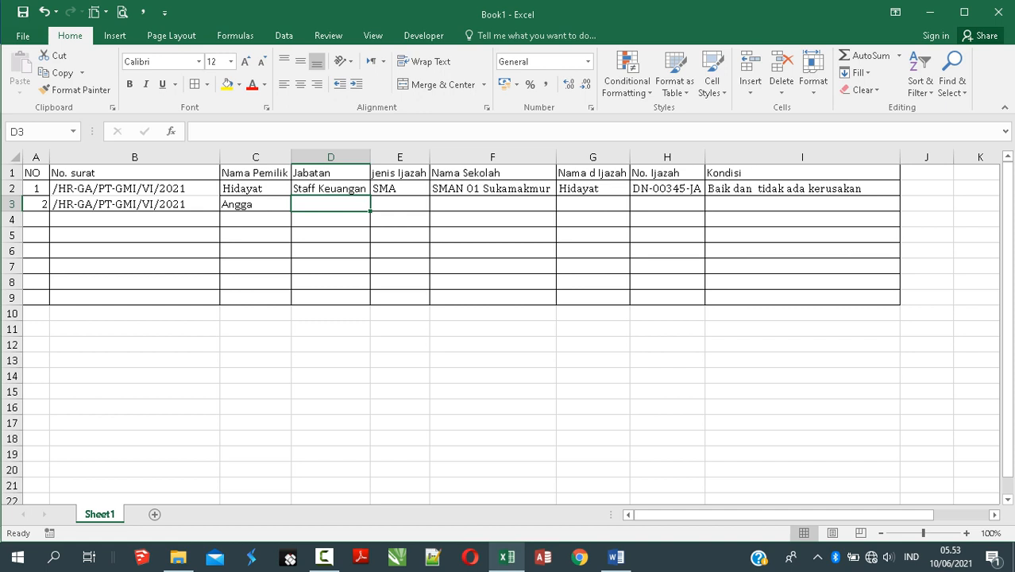
text(Pr)
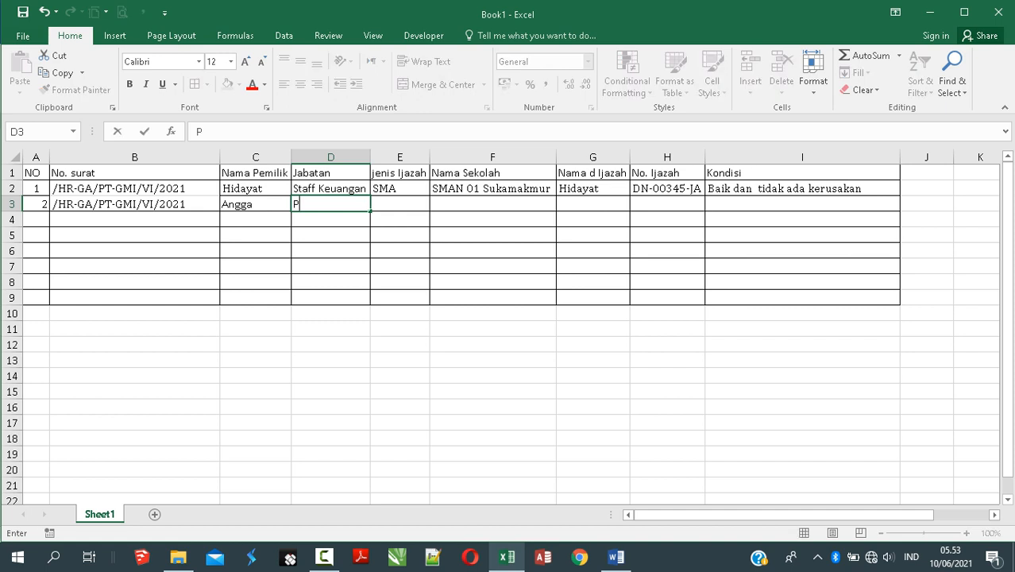
key(BackSpace)
key(BackSpace)
text(Produksi)
key(Tab)
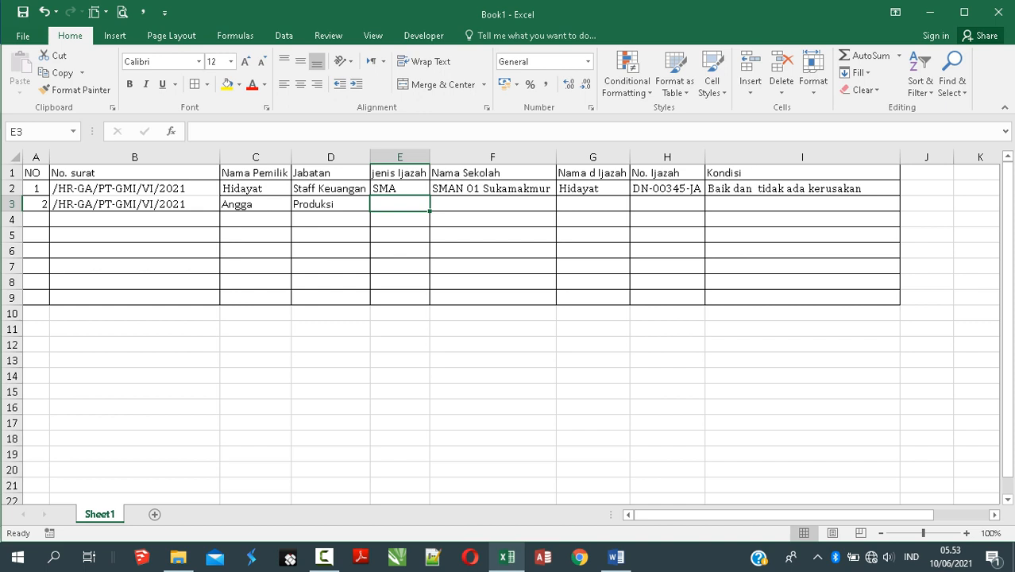
text(S)
key(BackSpace)
key(BackSpace)
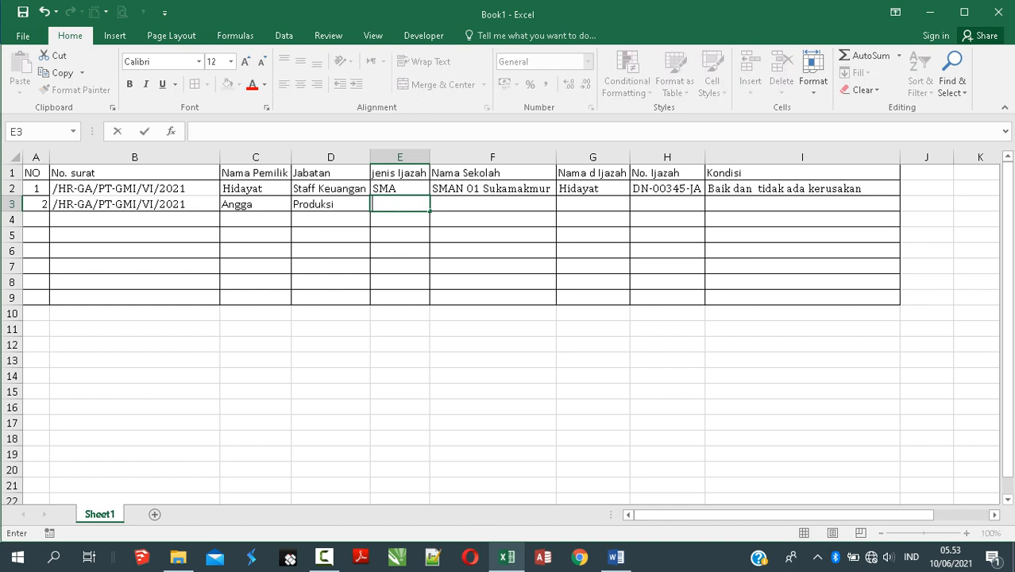
text(S1)
key(Return)
key(Right)
key(Up)
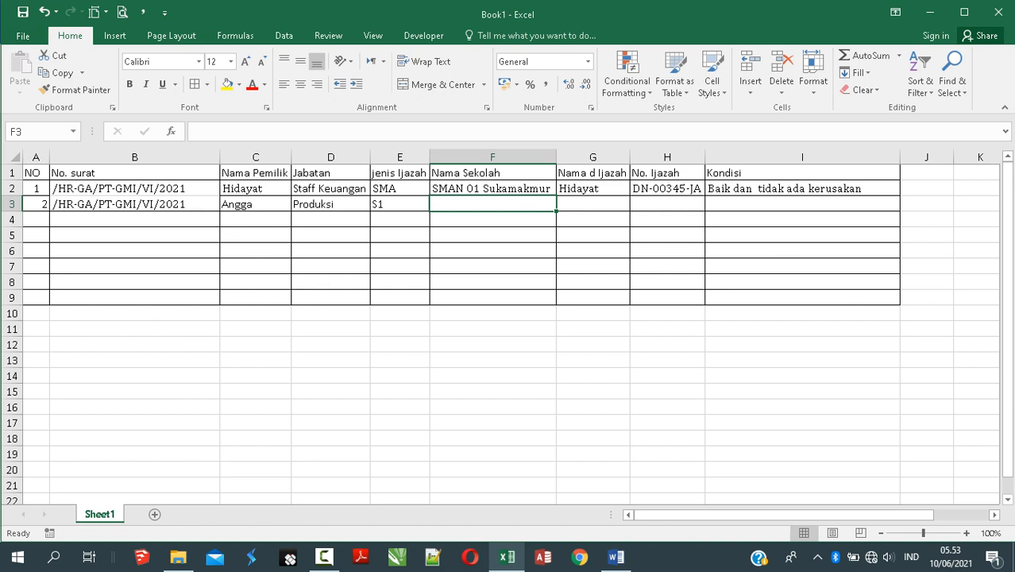
text(Univ)
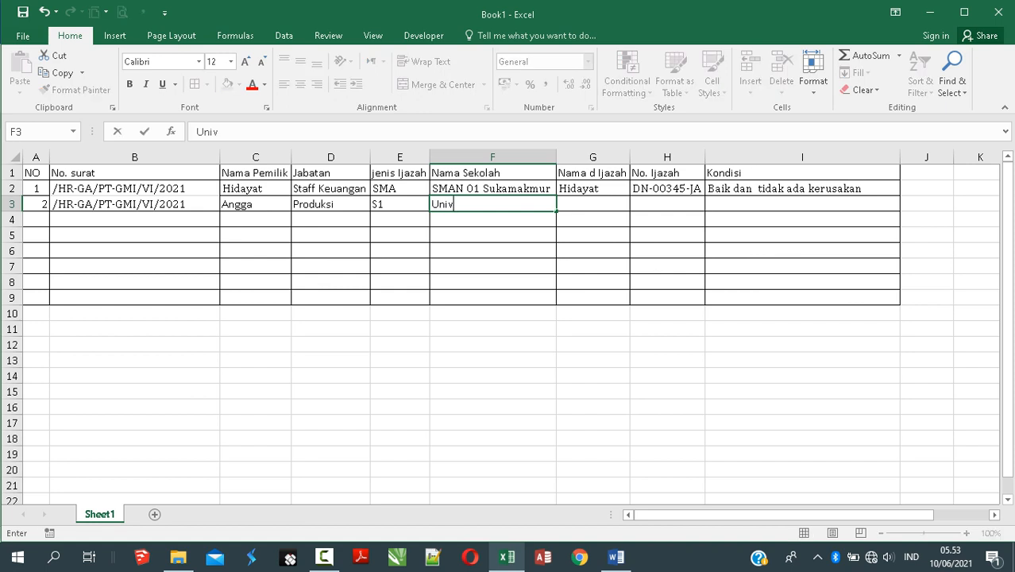
text(ersitas Indonesia)
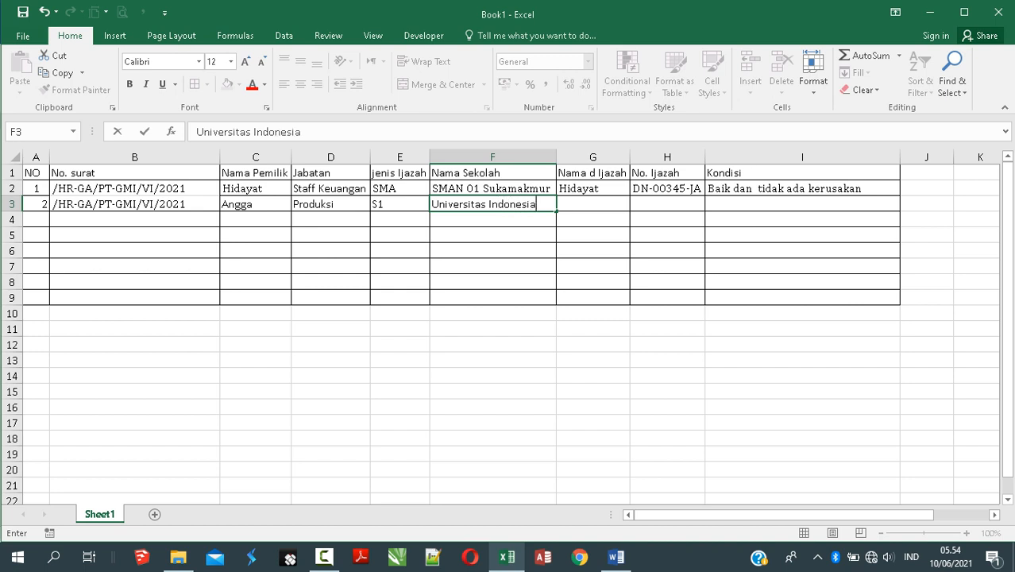
key(Tab)
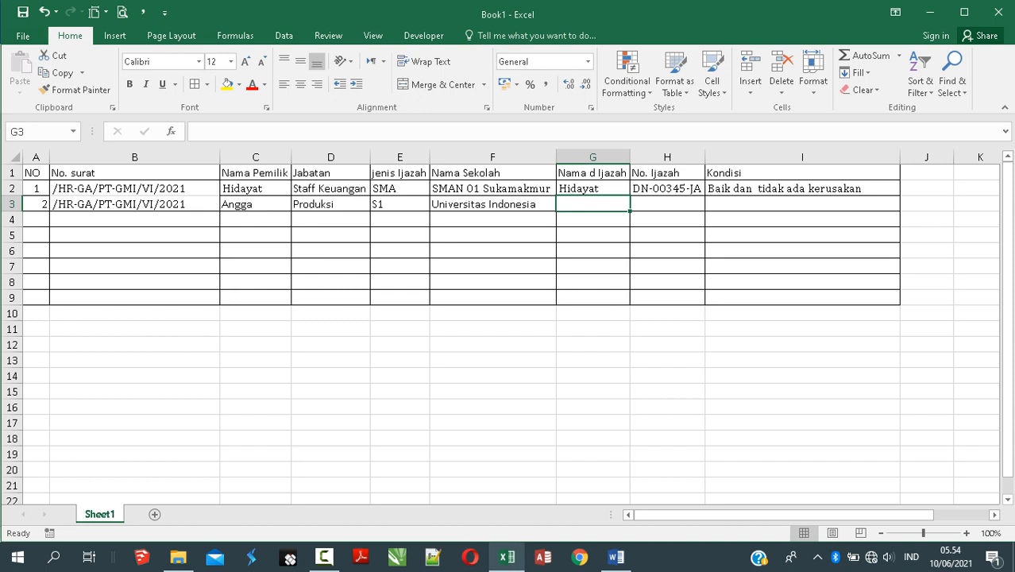
text(Angga)
key(Tab)
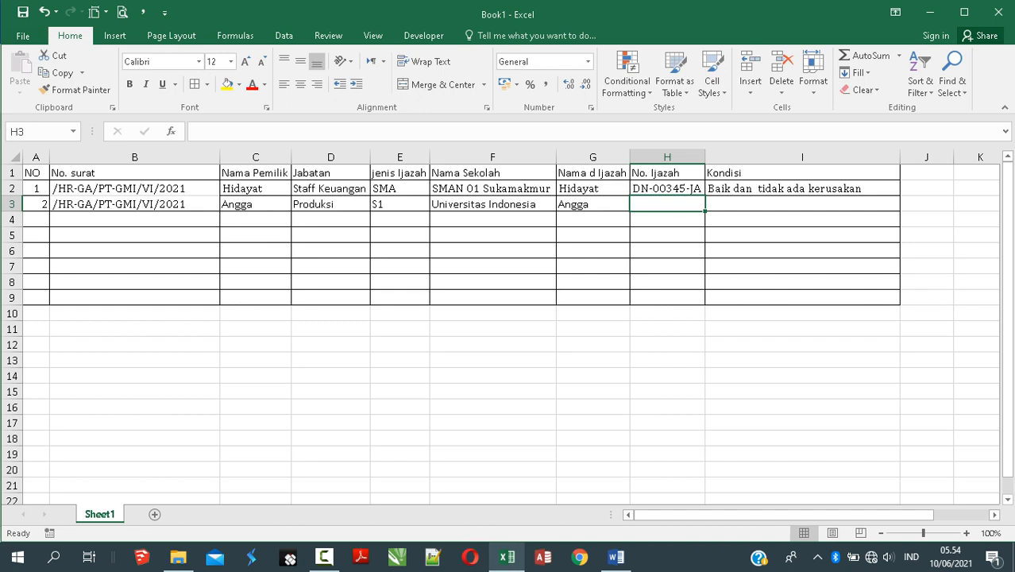
text(C)
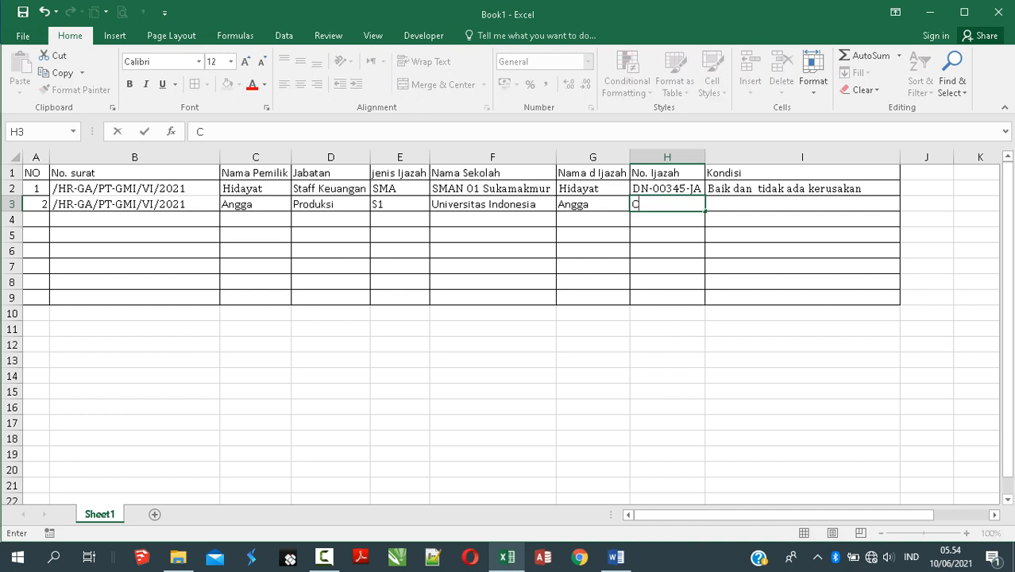
text(N-00045-)
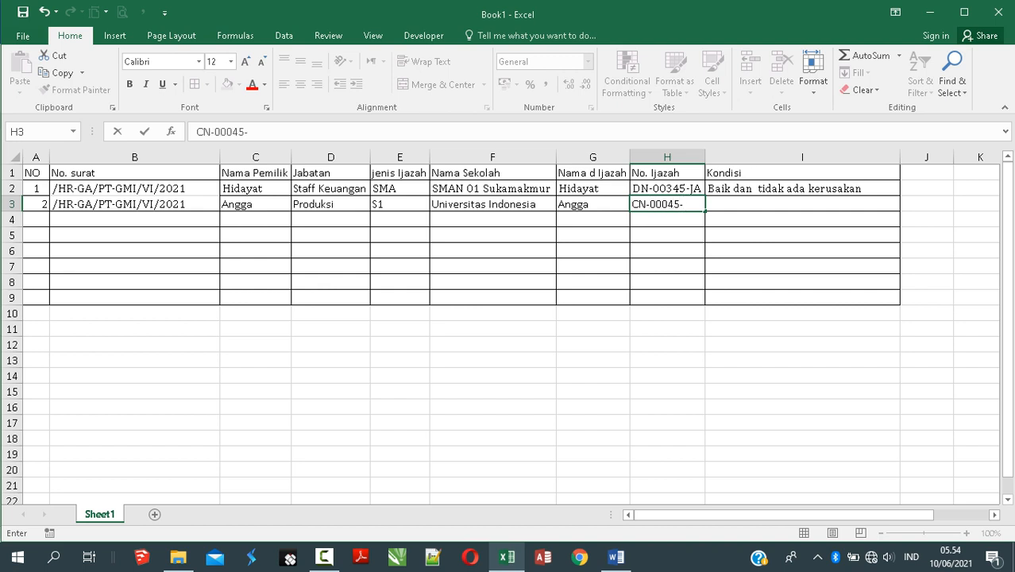
text(JO)
key(Return)
Step: Copy the condition from I2 into I3 and change it to 'Baik dan robek sedikit'
click(802, 204)
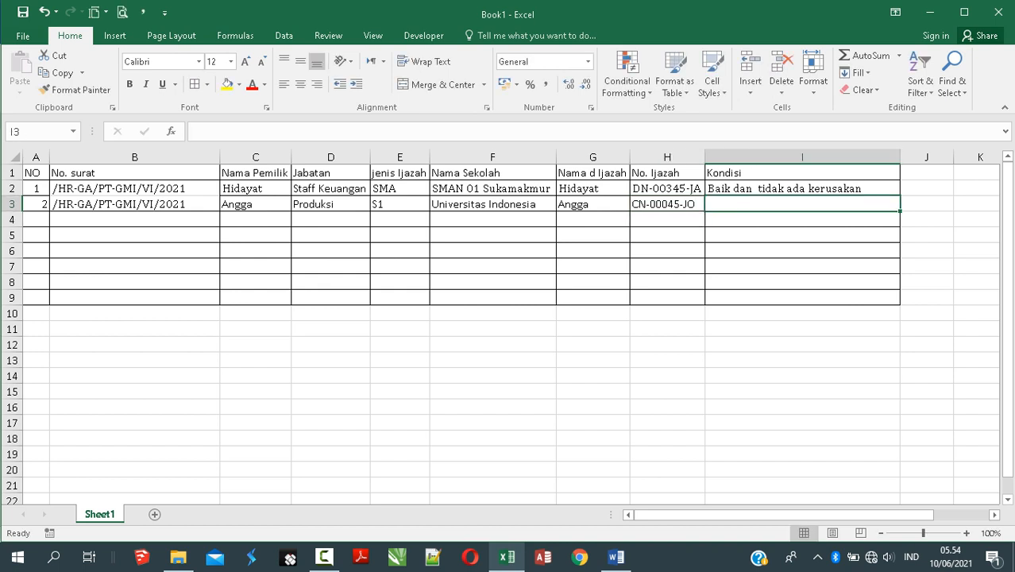
click(802, 188)
key(ctrl+c)
click(802, 204)
key(ctrl+v)
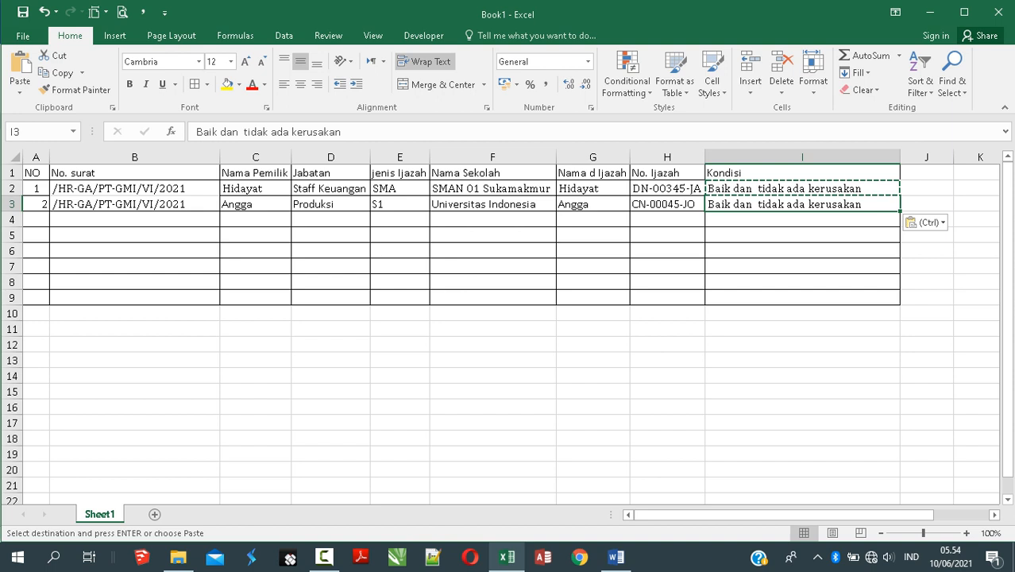
double_click(821, 204)
double_click(821, 204)
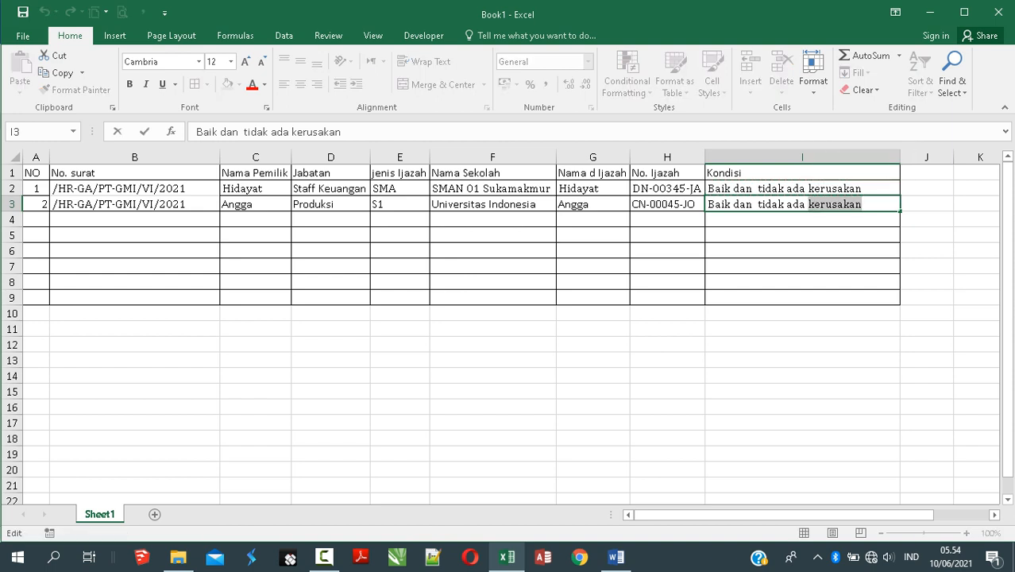
key(BackSpace)
key(BackSpace)
key(BackSpace)
key(BackSpace)
key(BackSpace)
key(BackSpace)
key(BackSpace)
key(BackSpace)
key(BackSpace)
key(BackSpace)
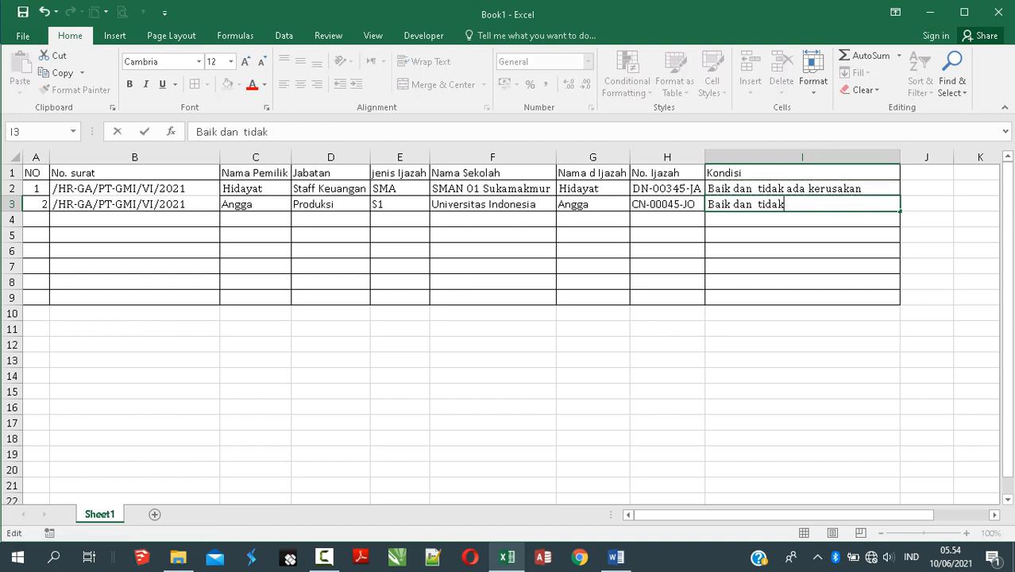
key(BackSpace)
text(robek)
text( dik)
key(BackSpace)
key(BackSpace)
key(BackSpace)
text(sedikit)
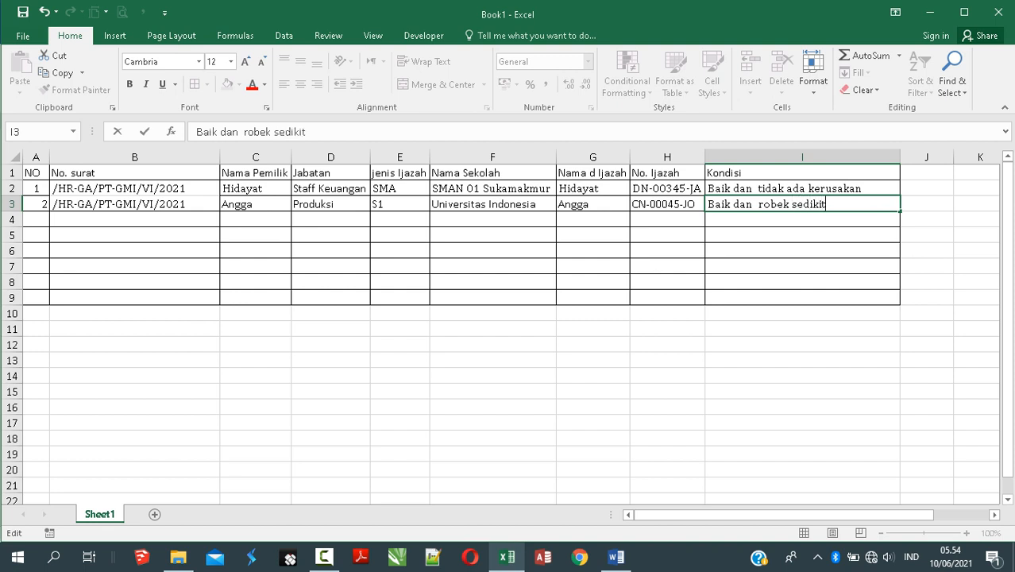
key(Return)
Step: Center the row numbers in column A and add borders to the letter-number cells B2:B3
click(485, 282)
drag(37, 188, 36, 219)
click(300, 84)
click(300, 84)
drag(127, 188, 127, 204)
click(195, 84)
click(255, 297)
click(134, 235)
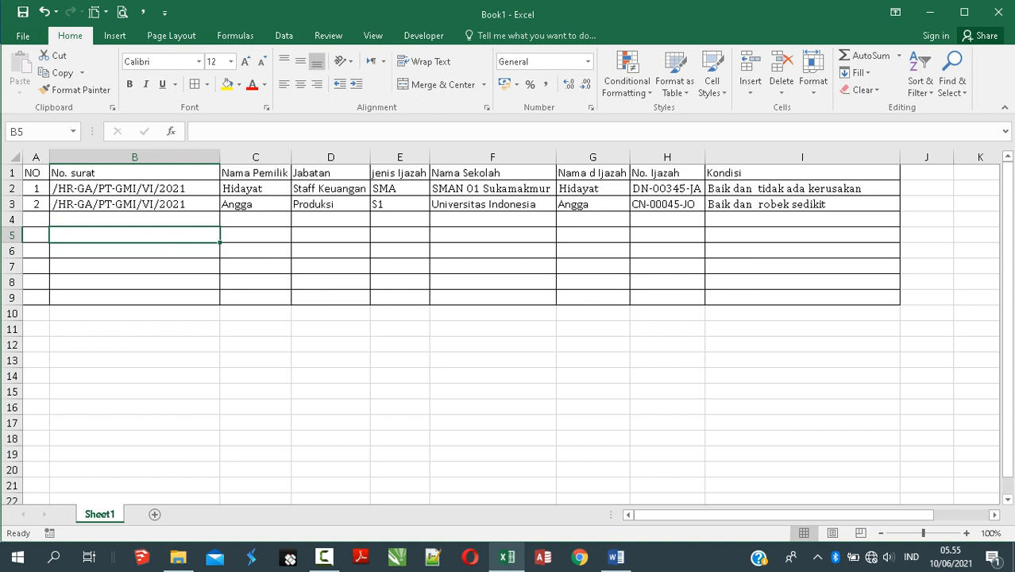
Step: Change the A1 header from NO to No and save the workbook with Ctrl+S
double_click(37, 173)
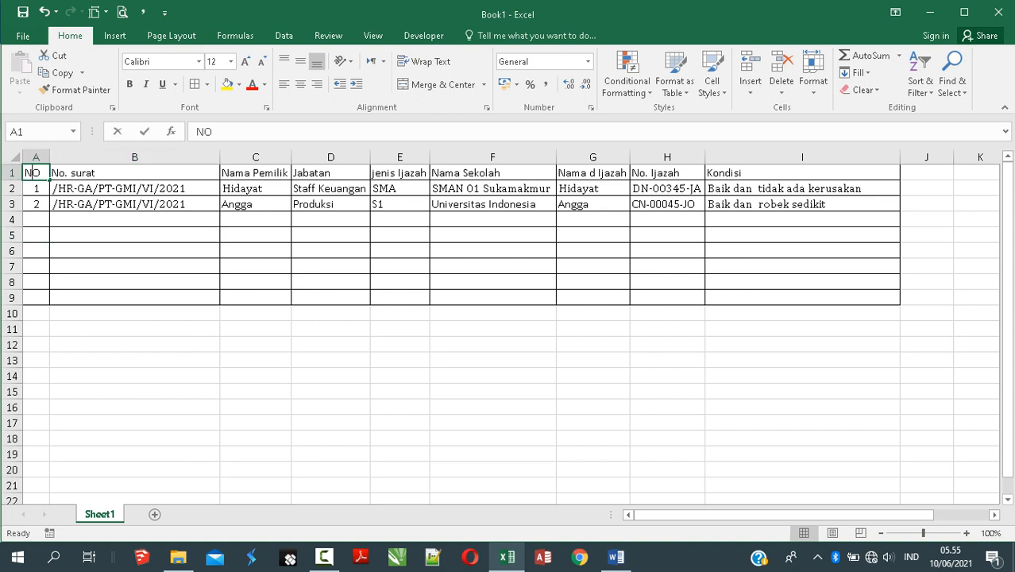
key(BackSpace)
text(o)
key(Return)
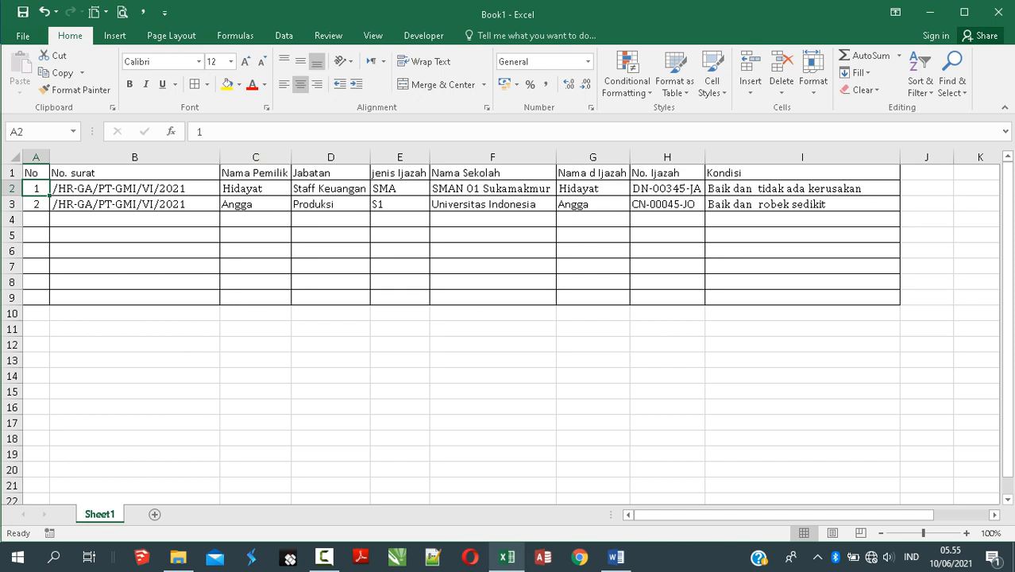
click(254, 298)
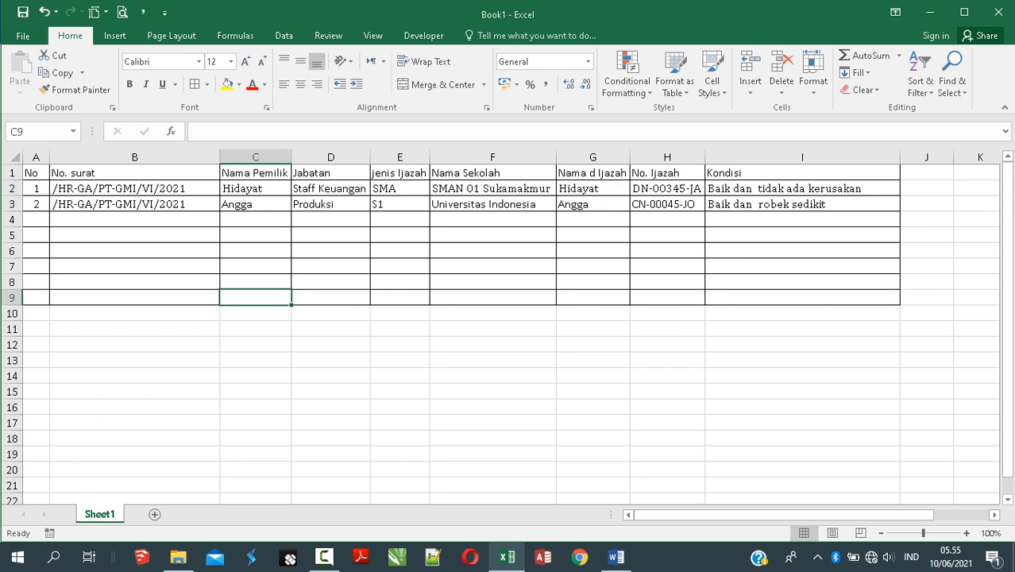
key(ctrl+s)
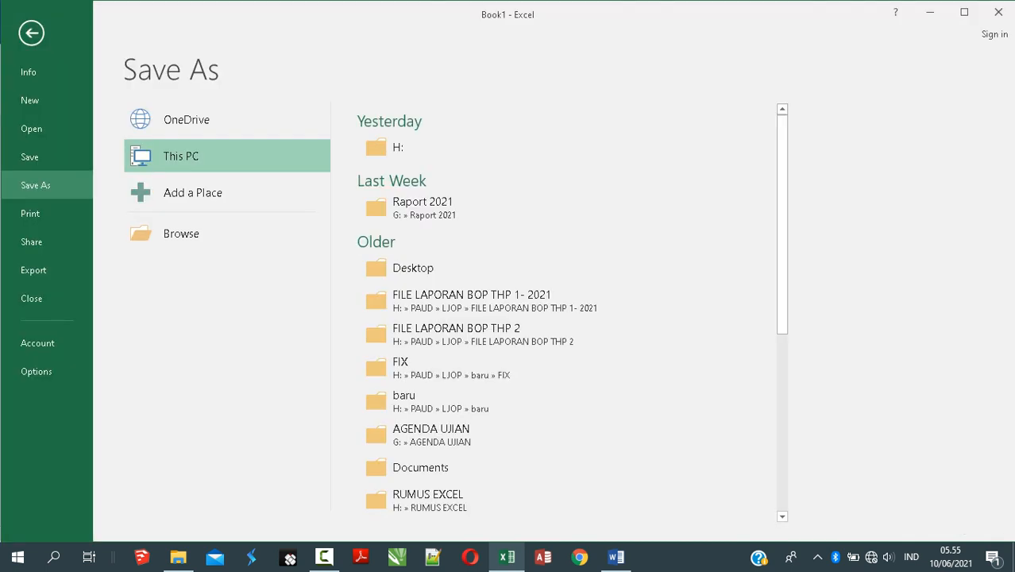
Step: Create a new folder named 'Berita Acara Ijazah' on USB Drive (G:)
click(413, 147)
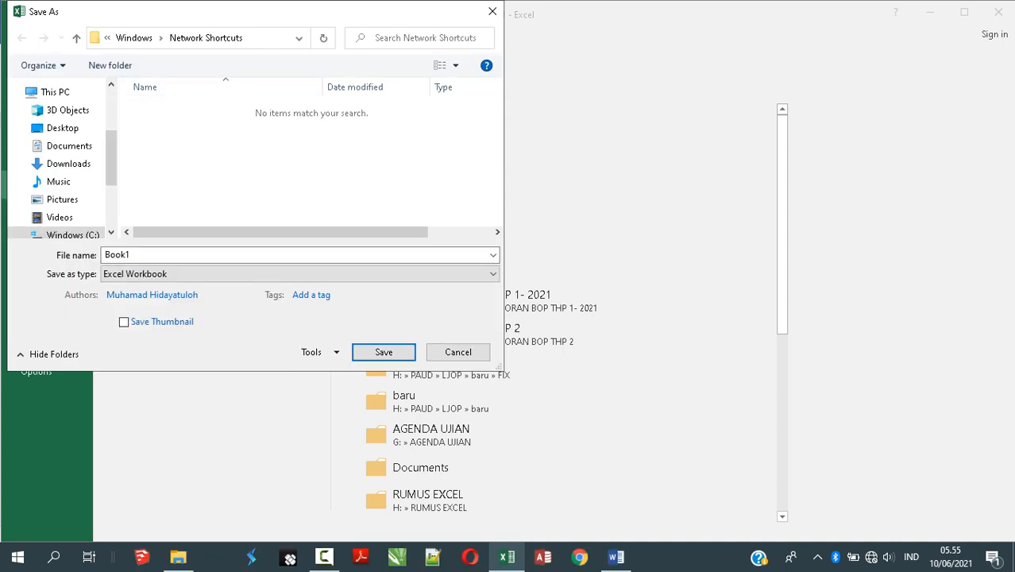
scroll(60, 159, down, 2)
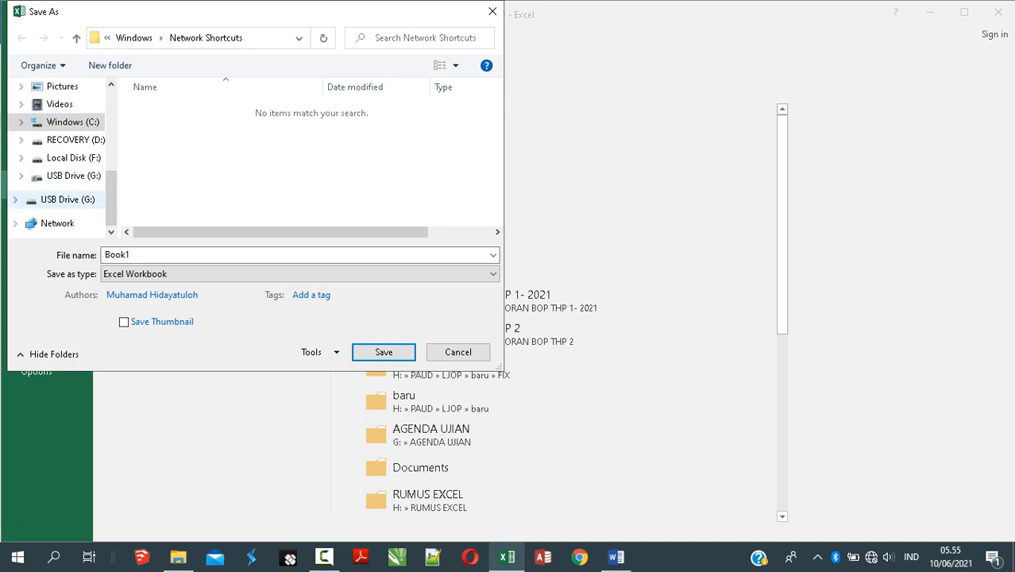
click(67, 199)
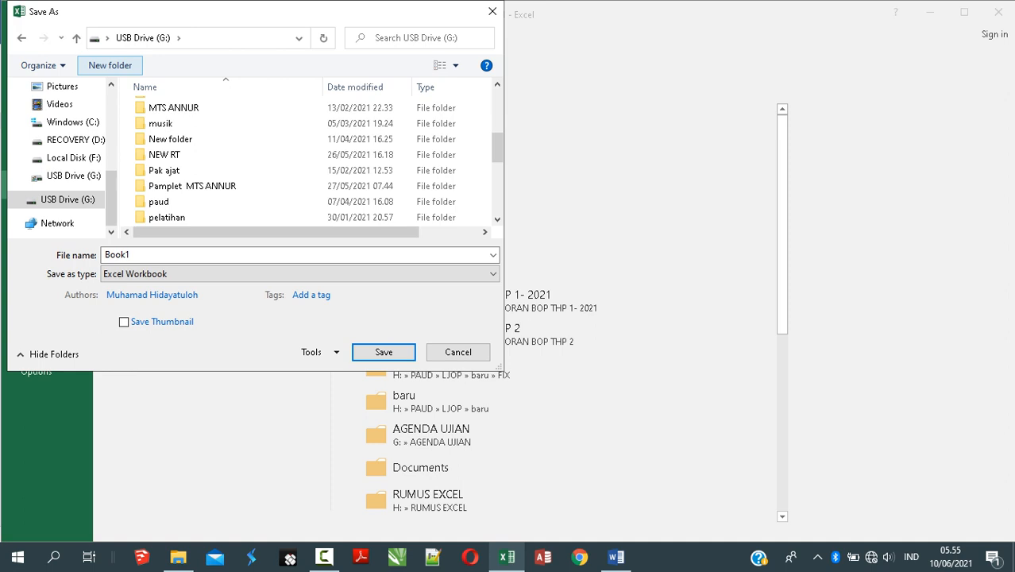
click(110, 65)
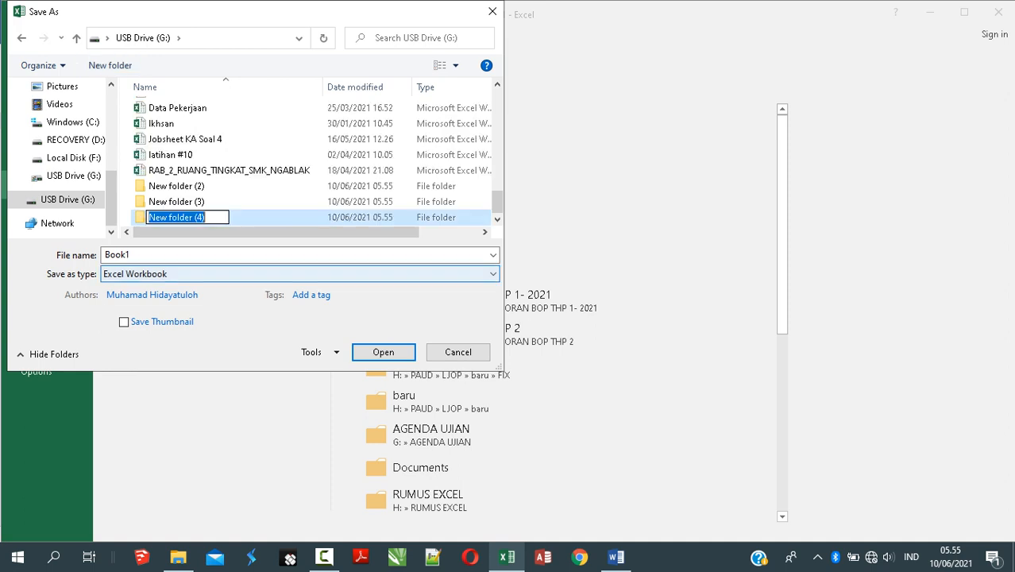
key(BackSpace)
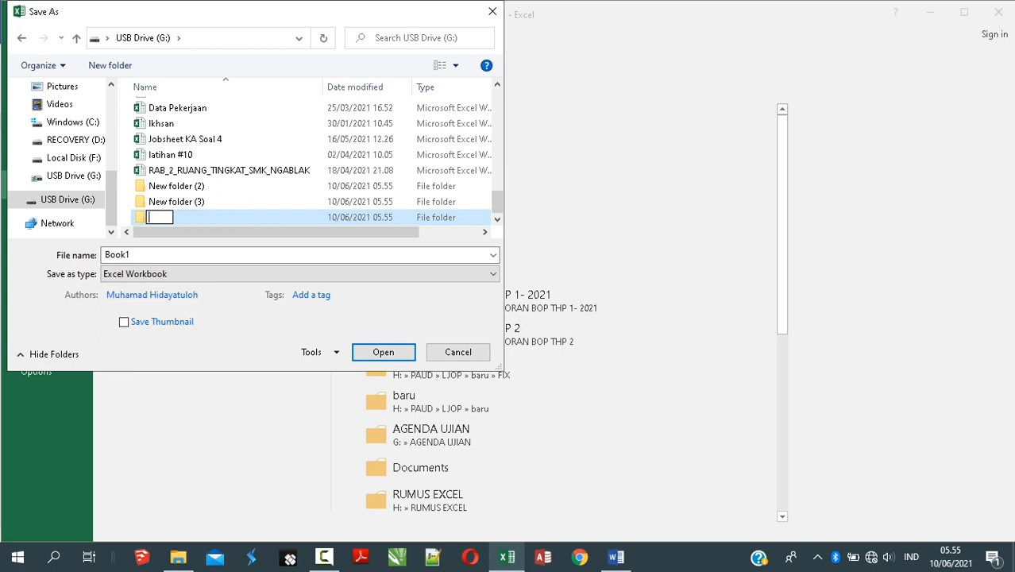
text(Berita Acara I)
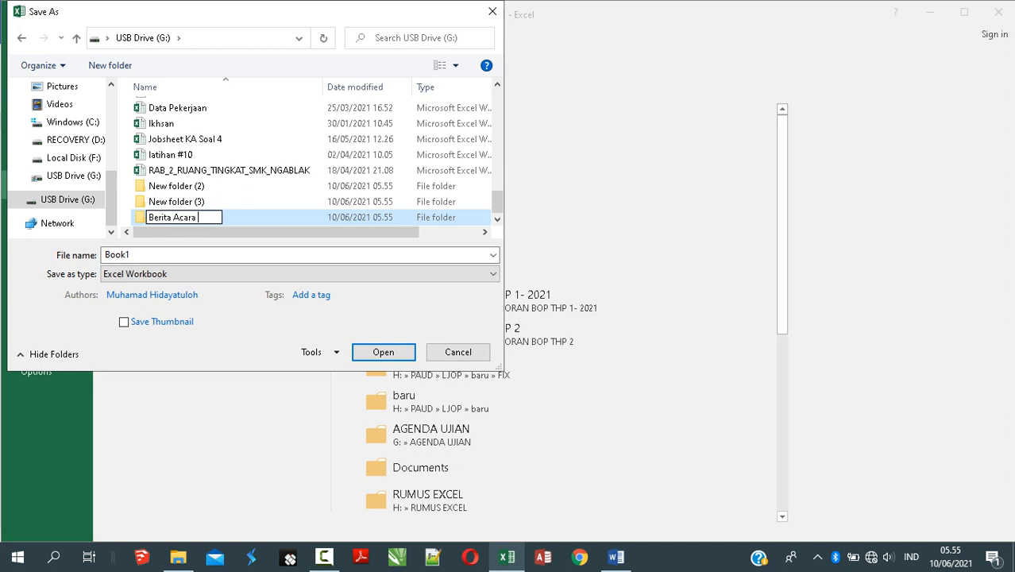
text(jazah)
key(Return)
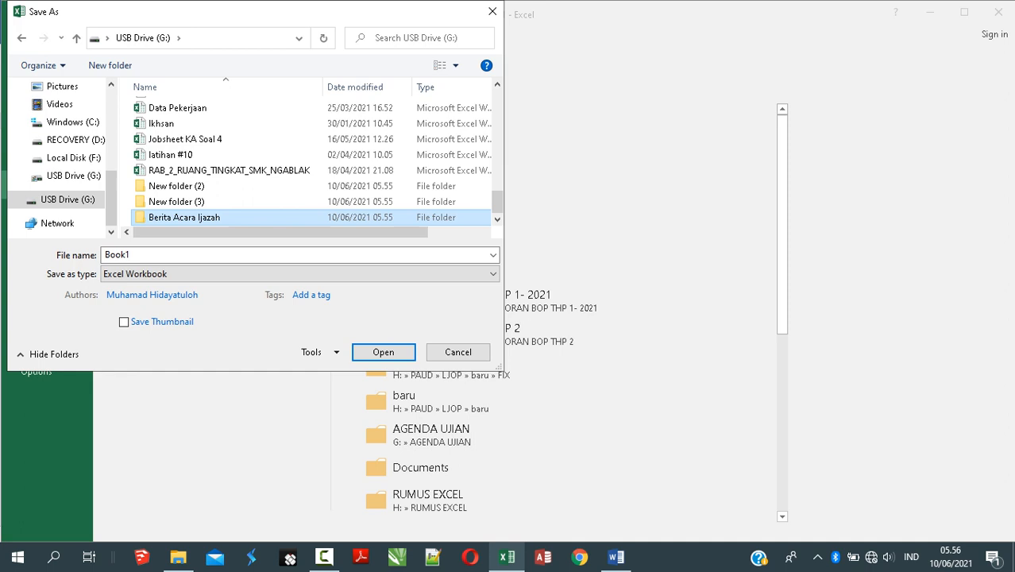
Step: Save the workbook as 'rekap' inside the Berita Acara Ijazah folder
key(Return)
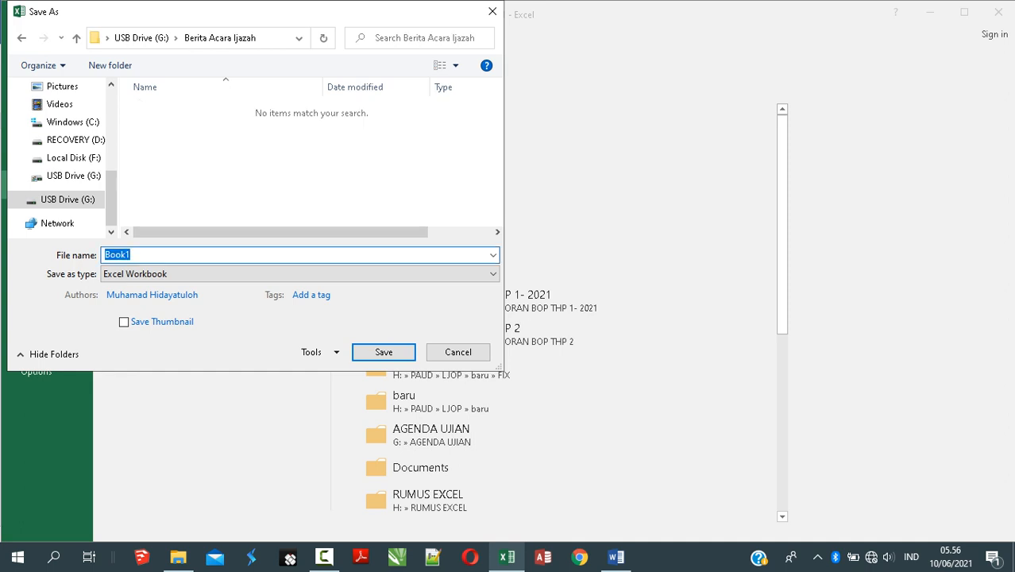
text(rekap)
key(Escape)
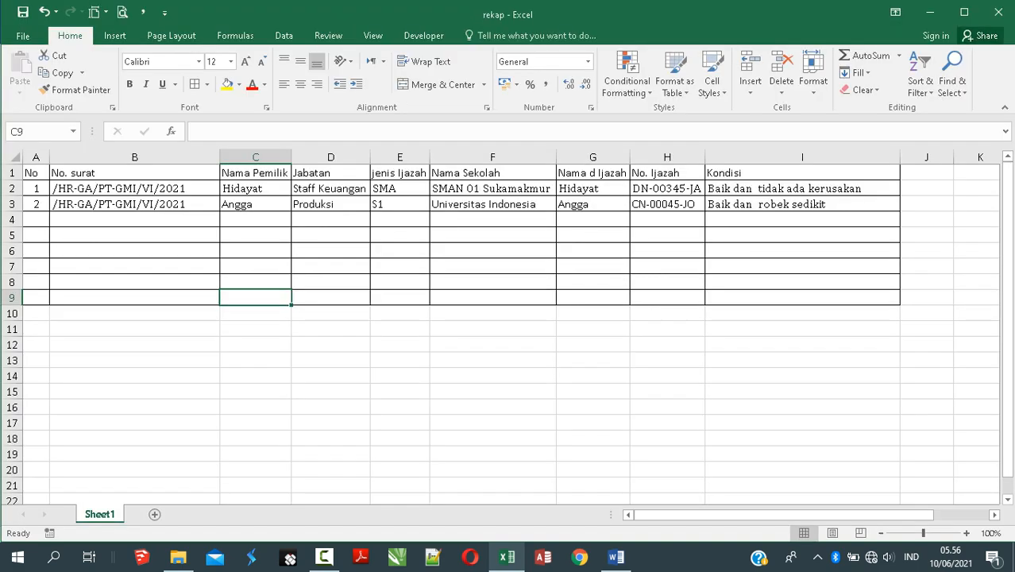
click(255, 421)
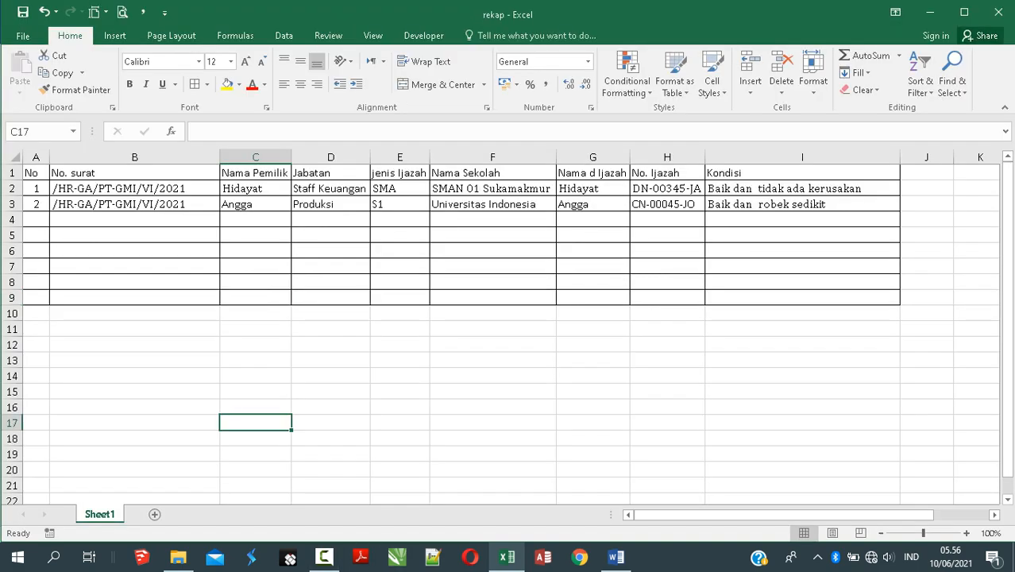
Step: Switch to the Word handover letter and place the cursor after 'Pada hari ini'
click(615, 556)
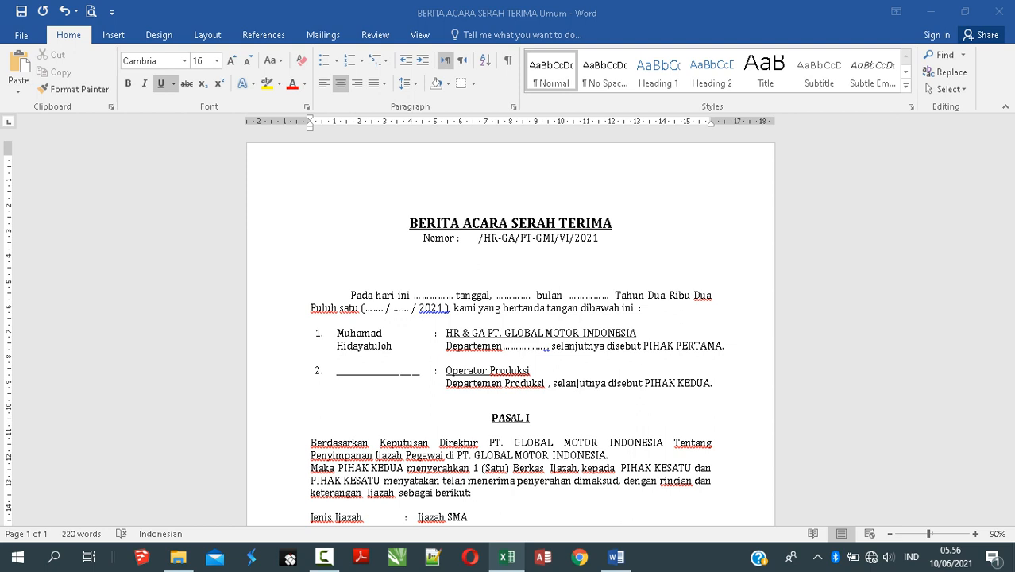
right_click(587, 333)
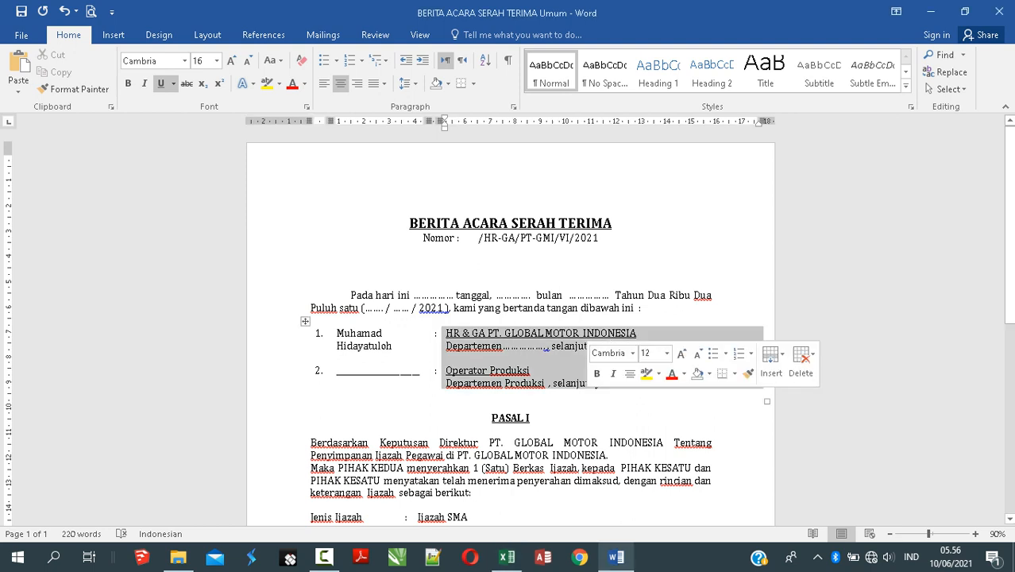
click(528, 370)
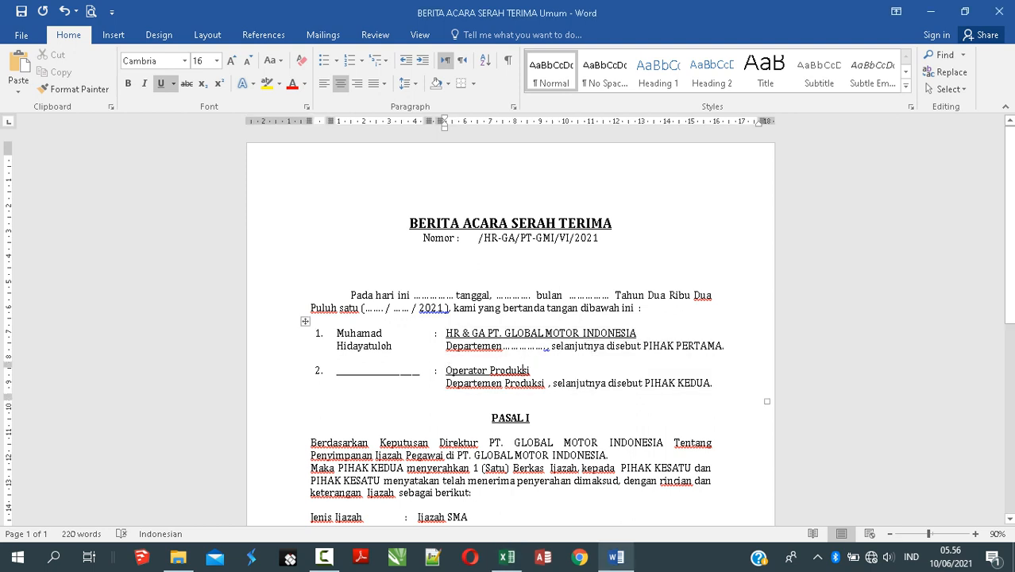
click(410, 223)
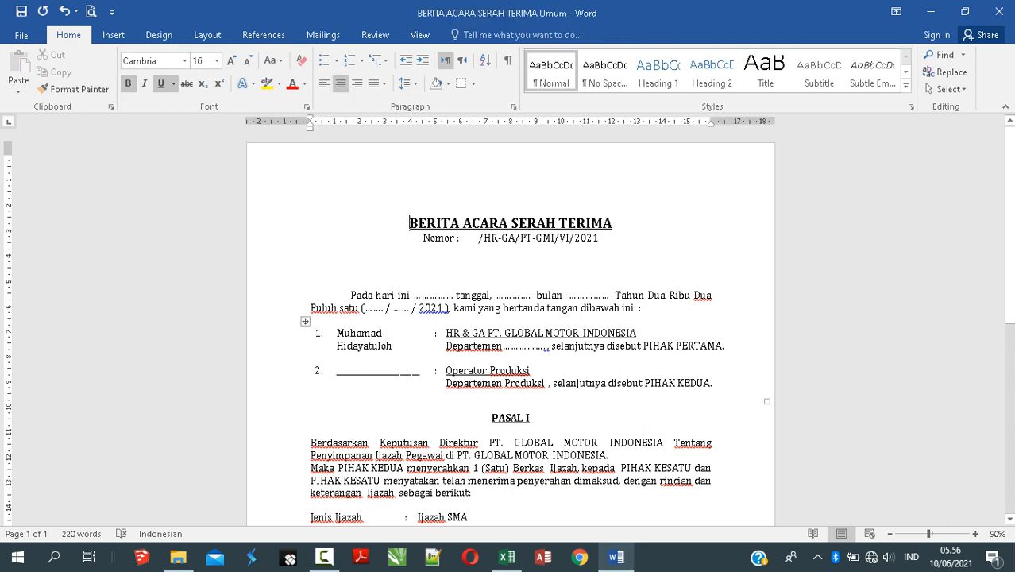
click(429, 307)
click(429, 295)
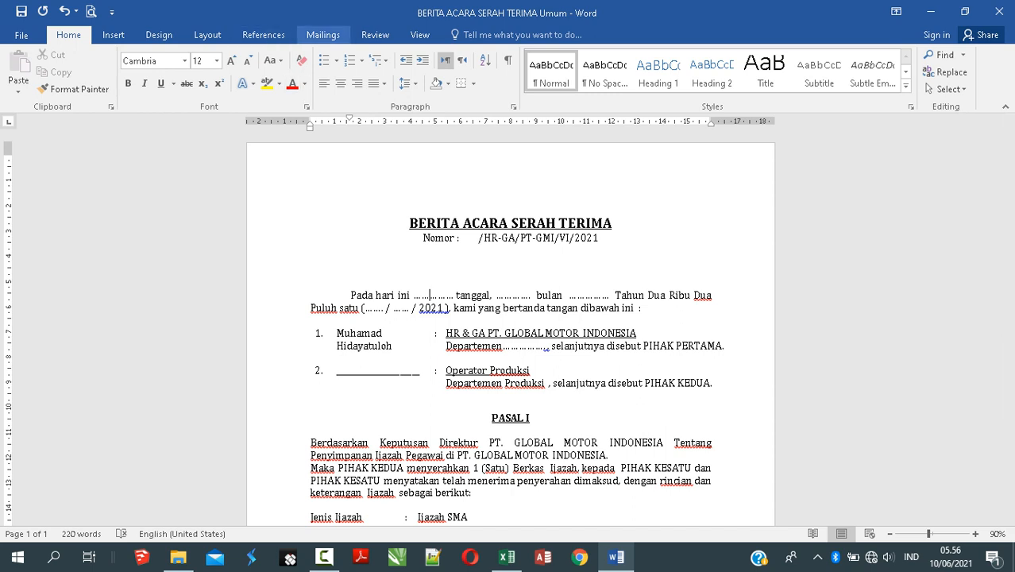
Step: Use G:\Berita Acara Ijazah\rekap as the existing recipient list, taking Sheet1$ with headers
click(323, 34)
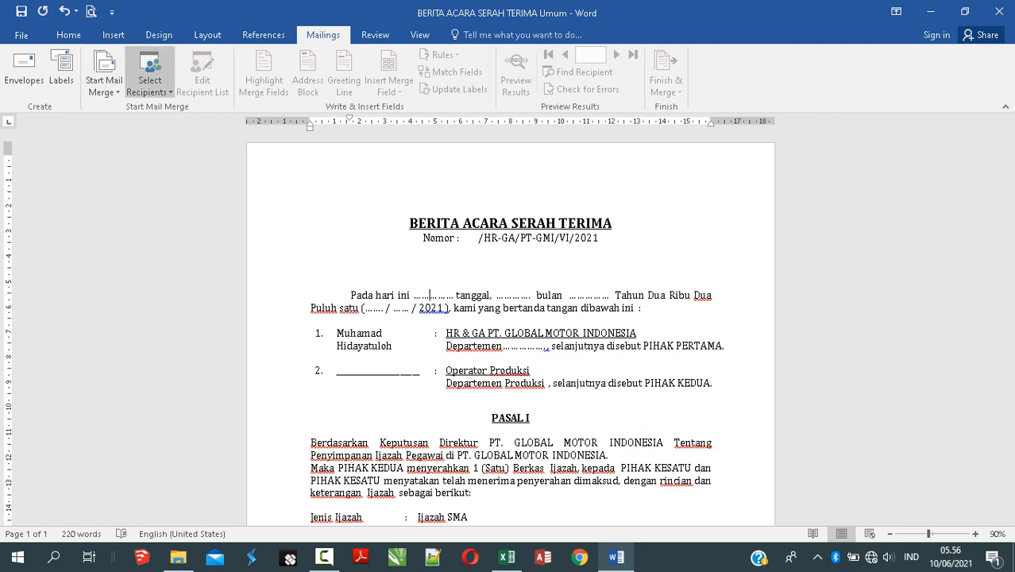
click(149, 85)
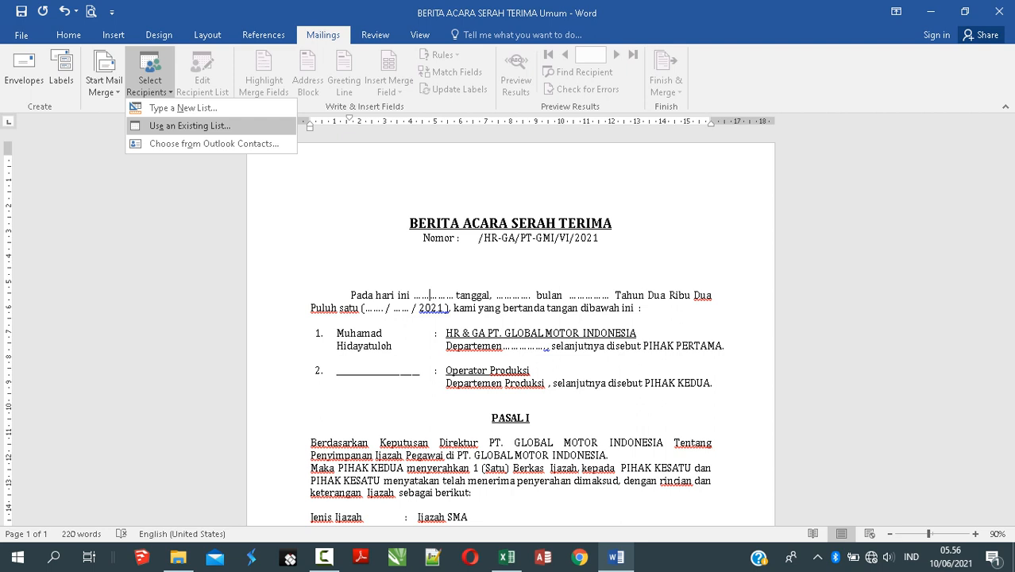
click(190, 126)
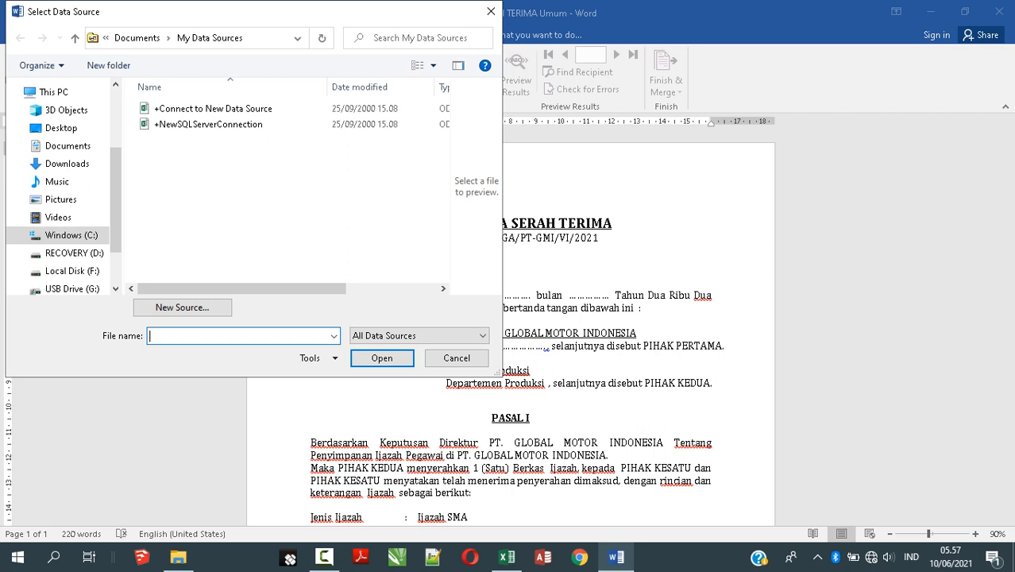
drag(116, 200, 116, 230)
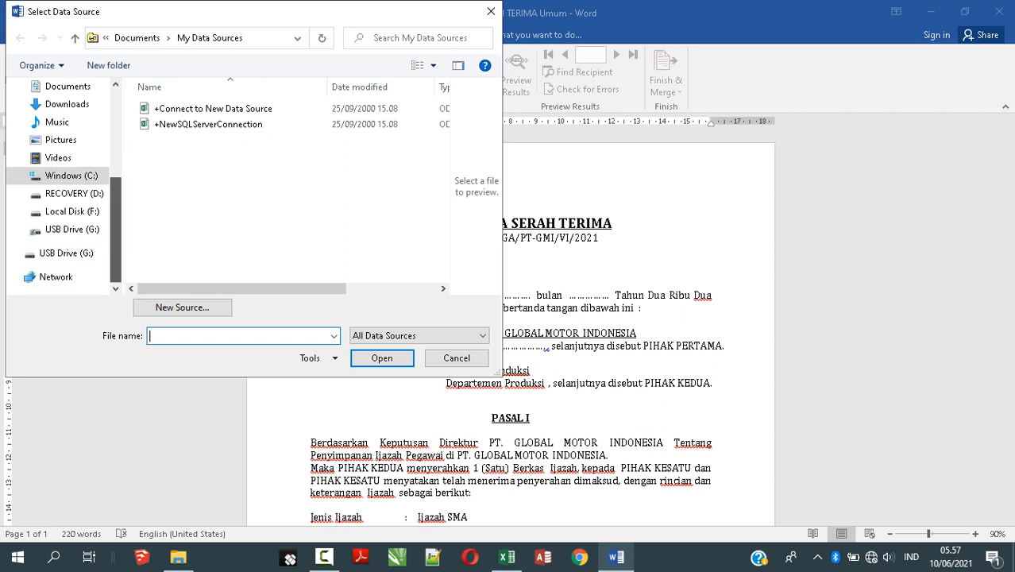
click(66, 253)
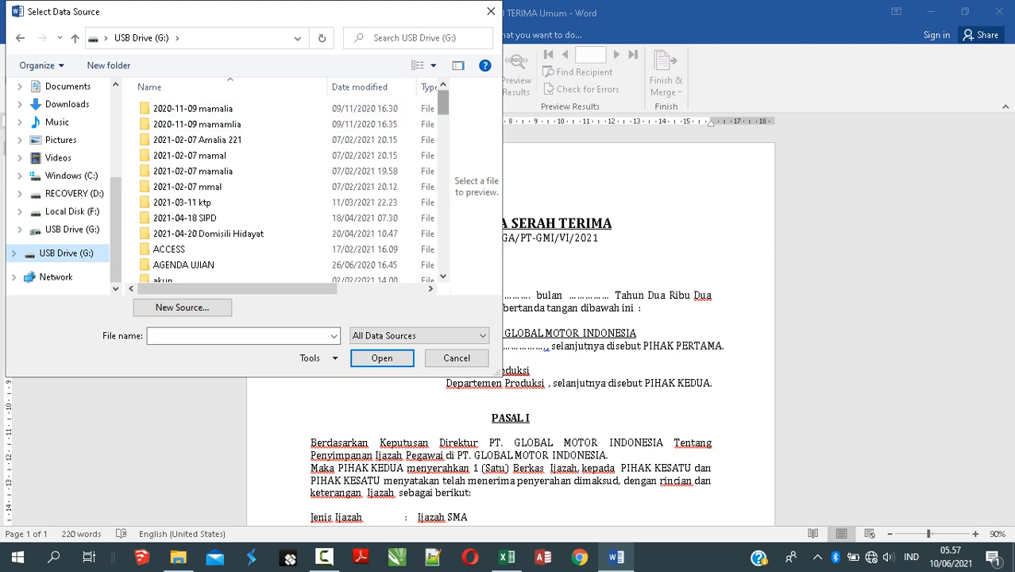
scroll(294, 127, down, 4)
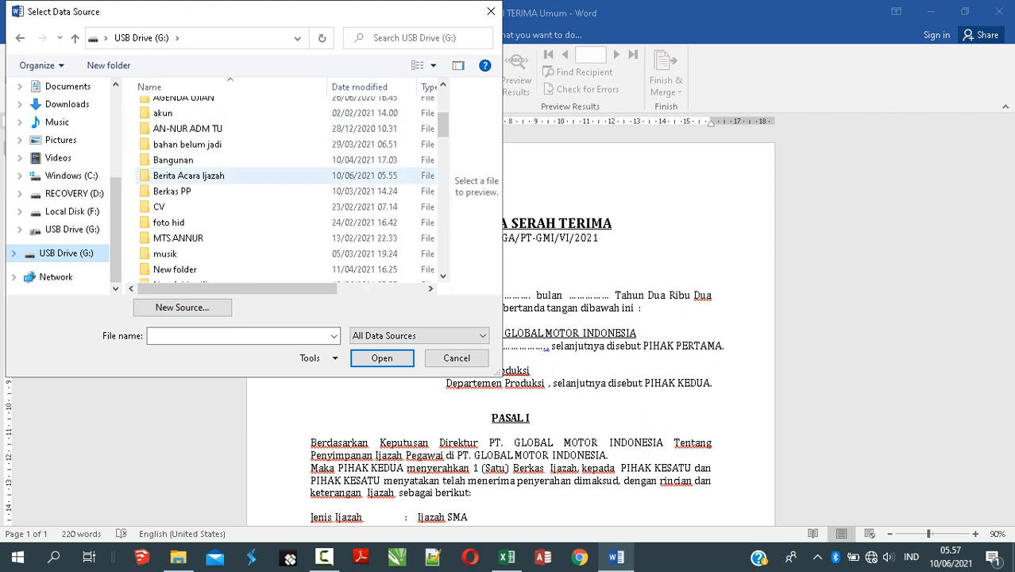
click(189, 175)
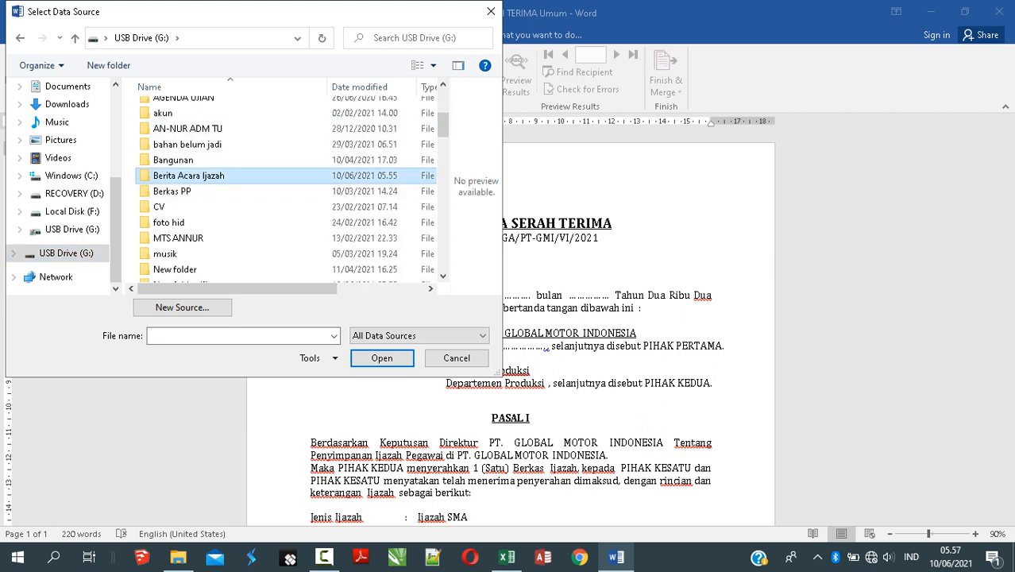
key(Return)
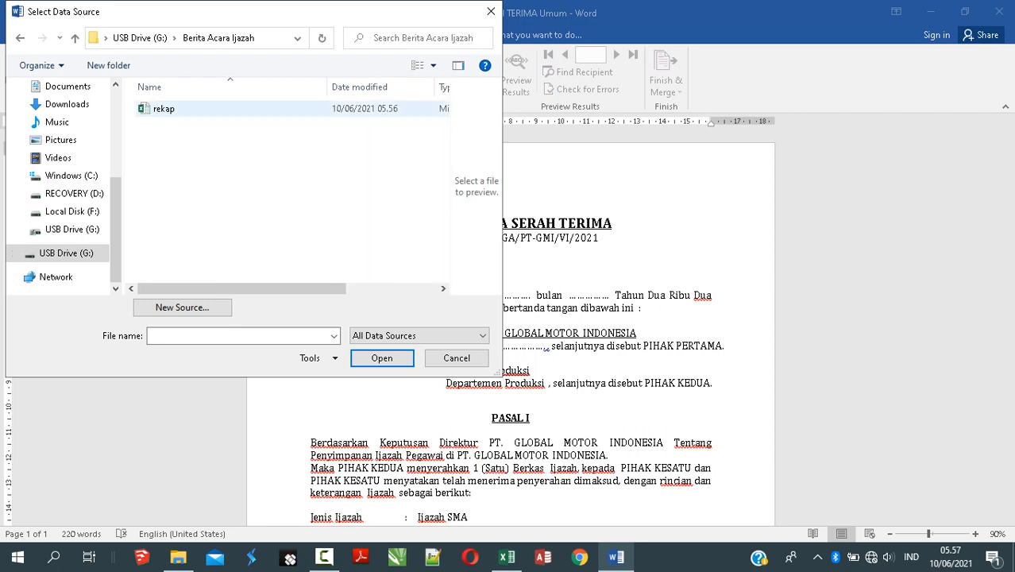
click(164, 109)
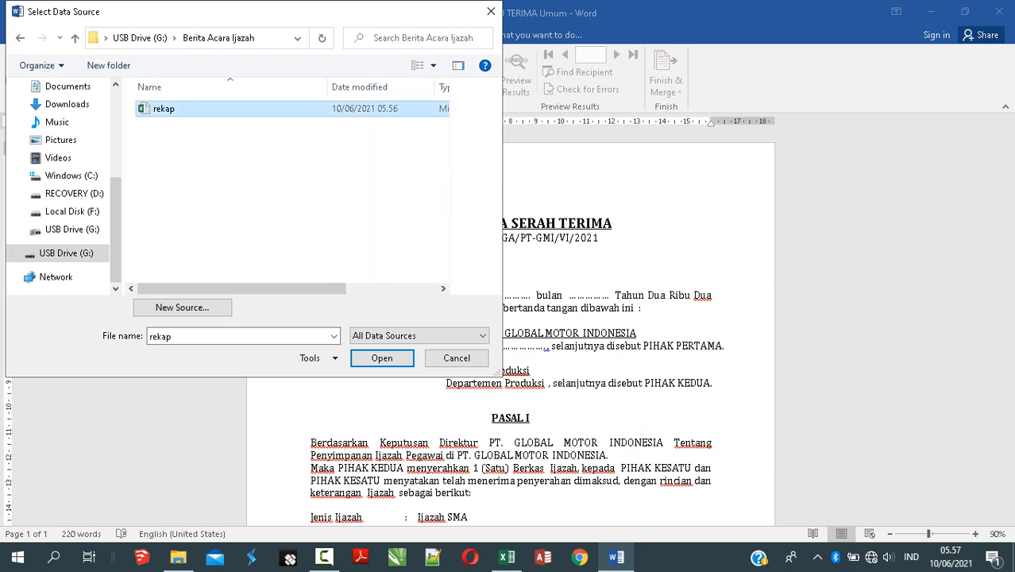
click(382, 358)
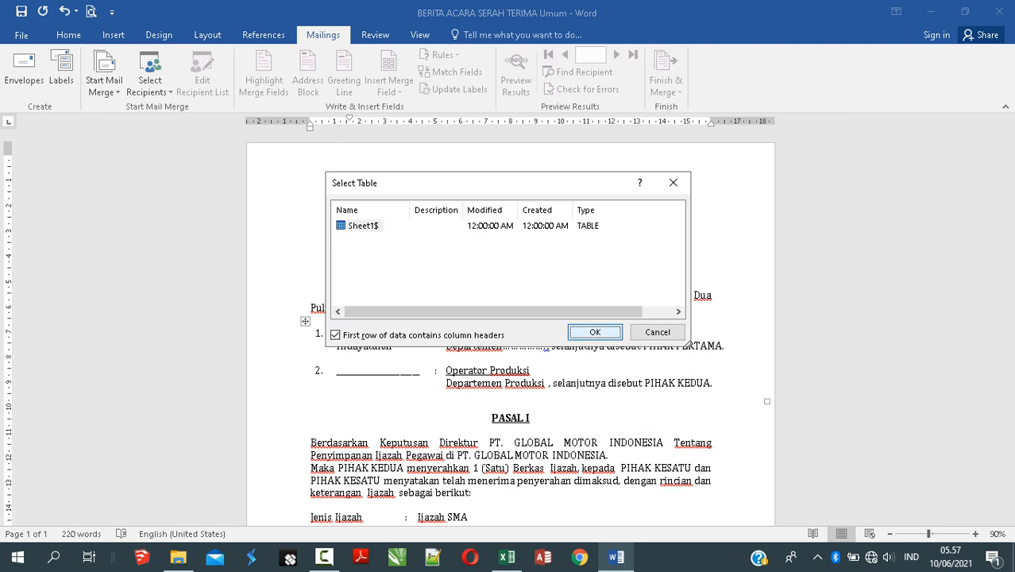
key(Return)
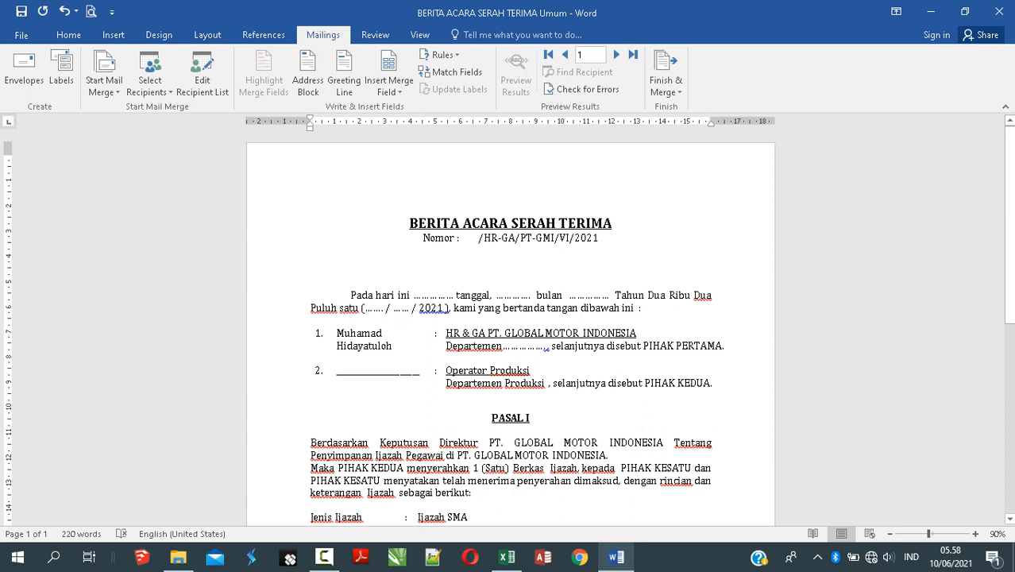
Step: Replace the typed letter number after Nomor with the «No» and «No_surat» merge fields
drag(457, 238, 599, 238)
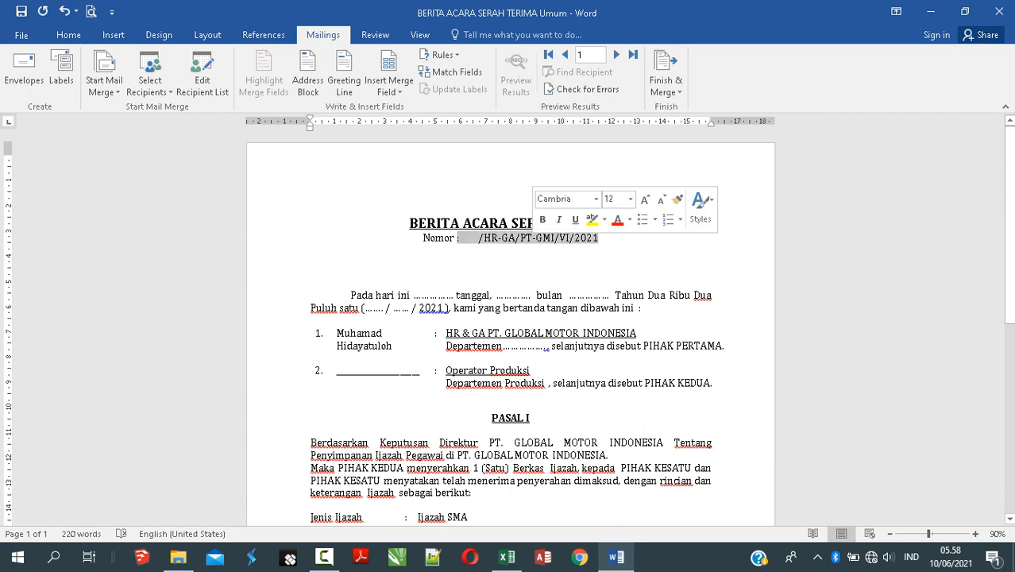
click(479, 238)
drag(479, 238, 599, 238)
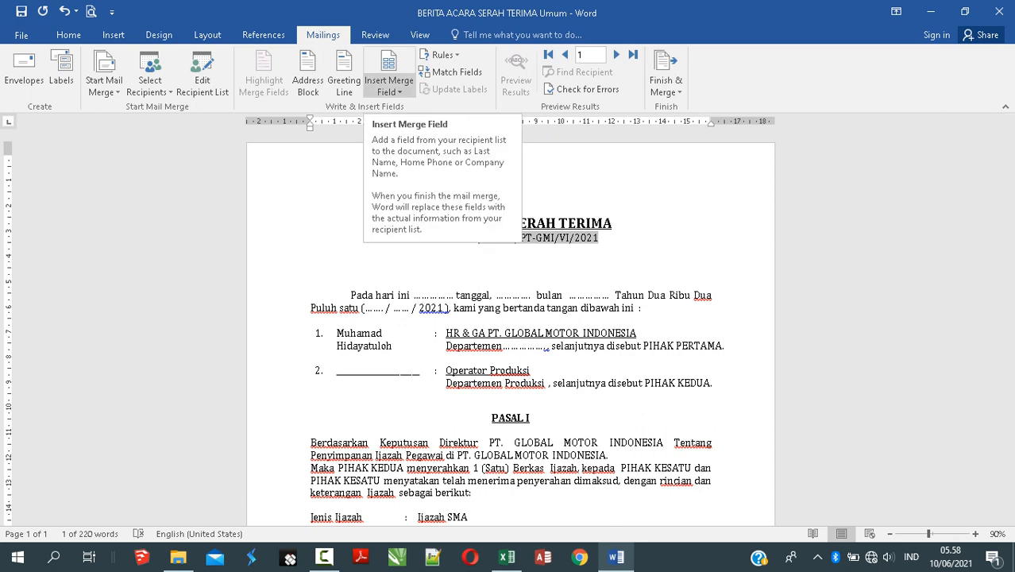
click(389, 91)
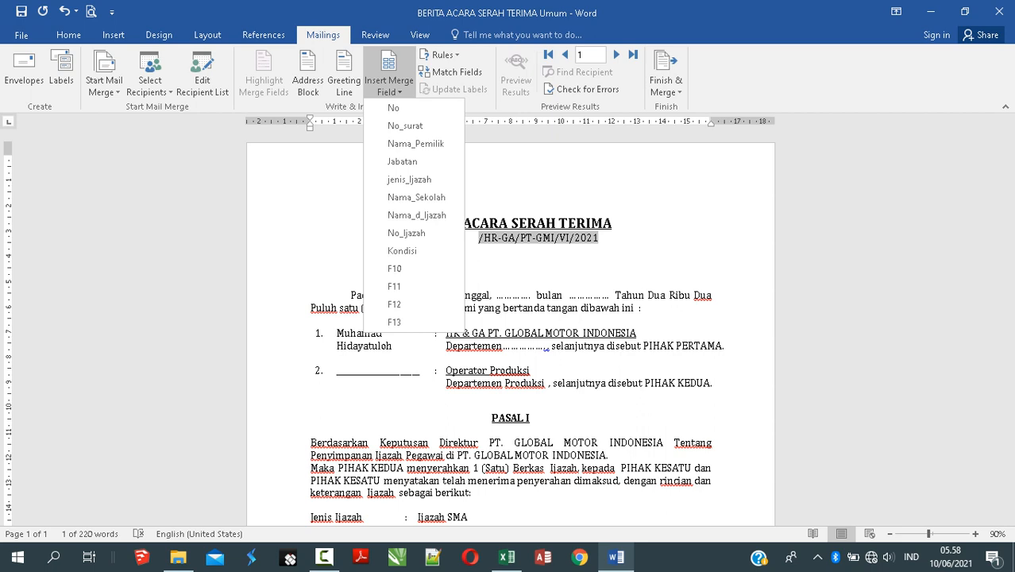
click(405, 126)
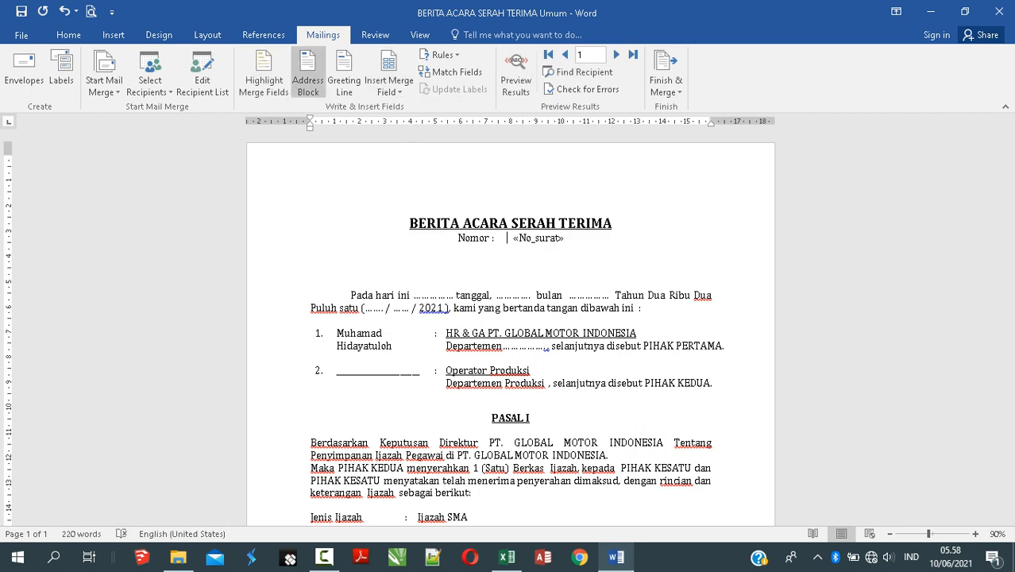
click(389, 91)
click(393, 107)
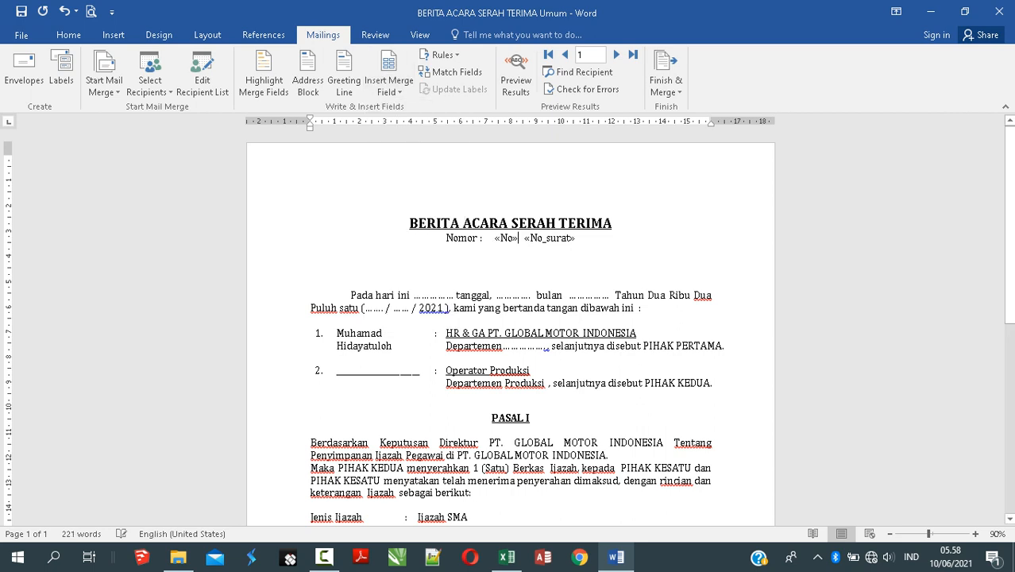
click(437, 295)
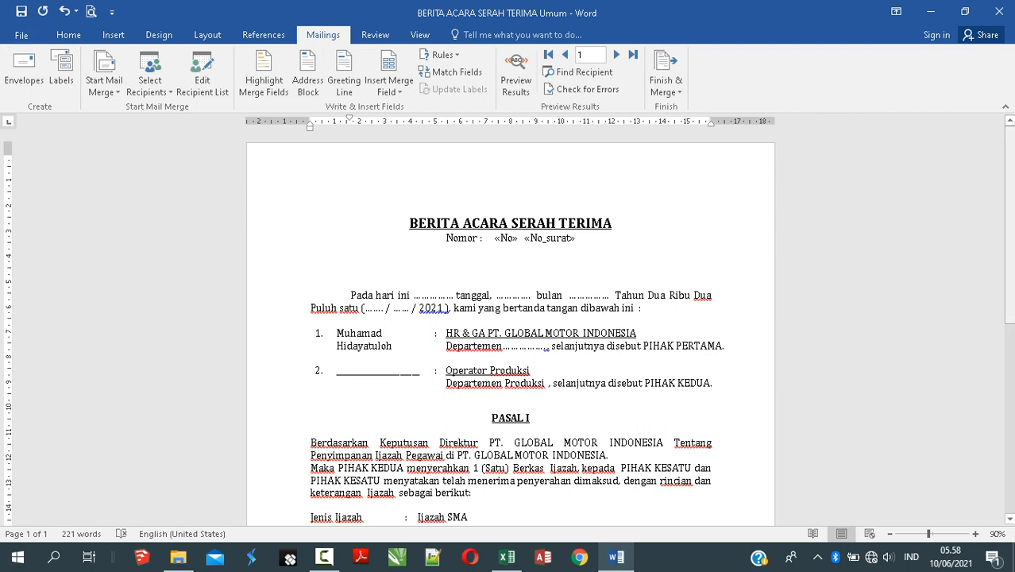
Step: Insert «Nama_Pemilik» and «Jabatan» for the second party and dot out its Produksi department
scroll(510, 333, down, 2)
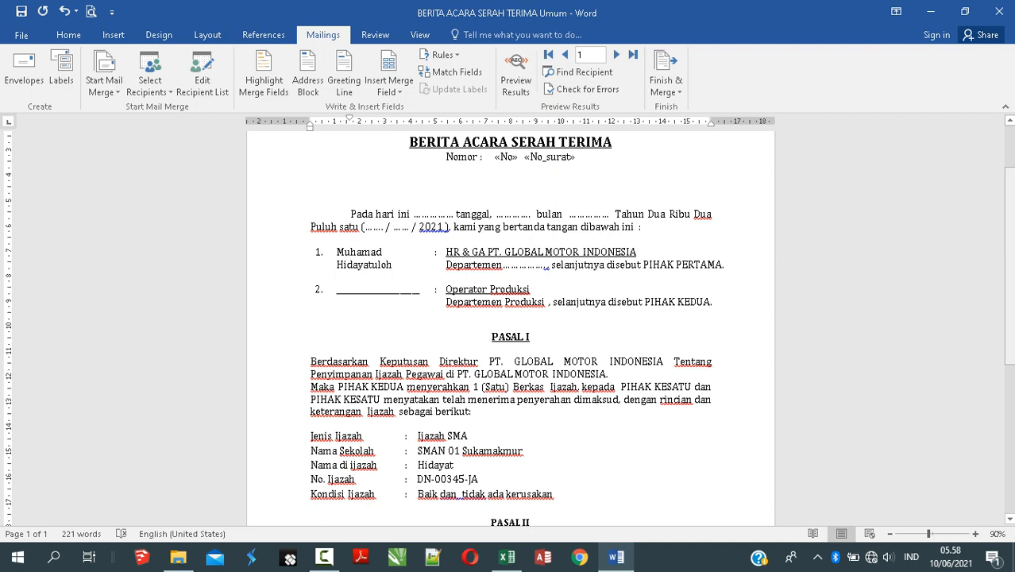
scroll(510, 331, down, 2)
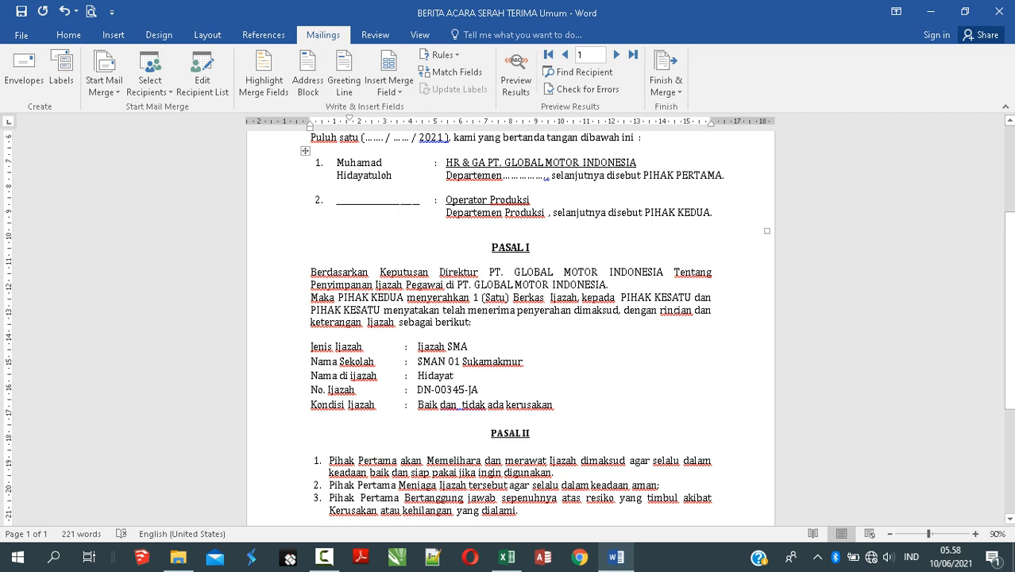
drag(337, 200, 419, 199)
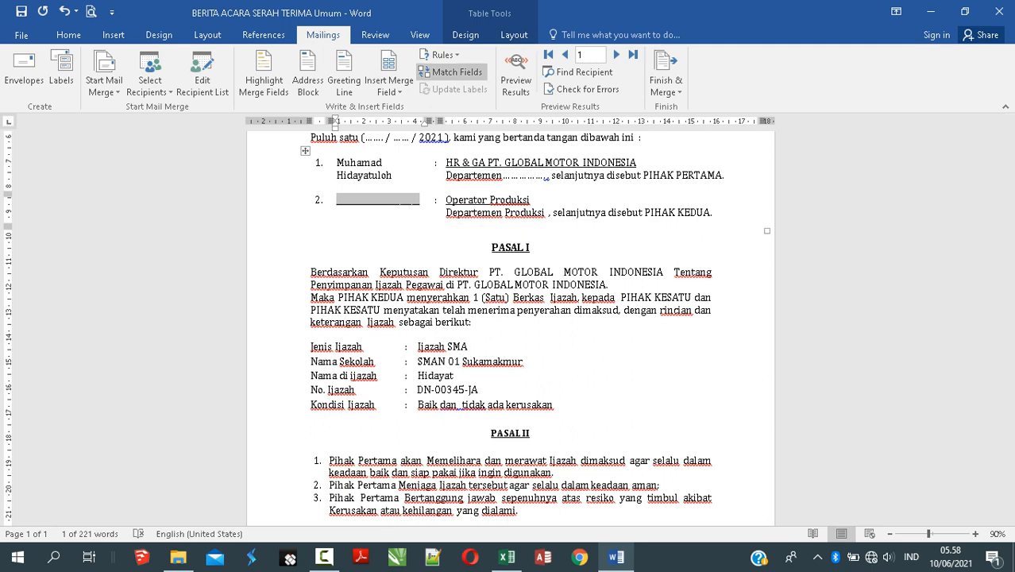
click(389, 87)
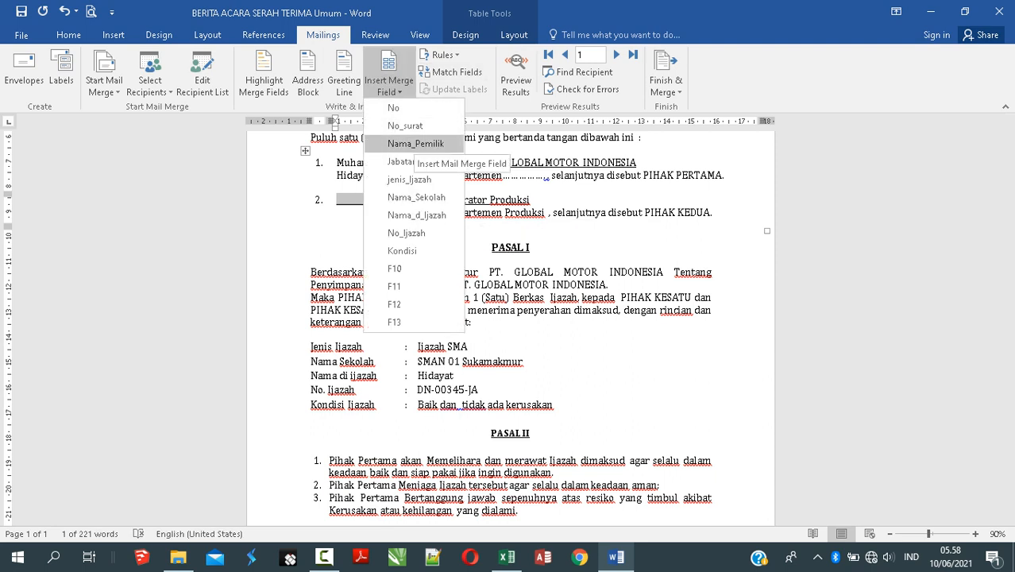
click(416, 144)
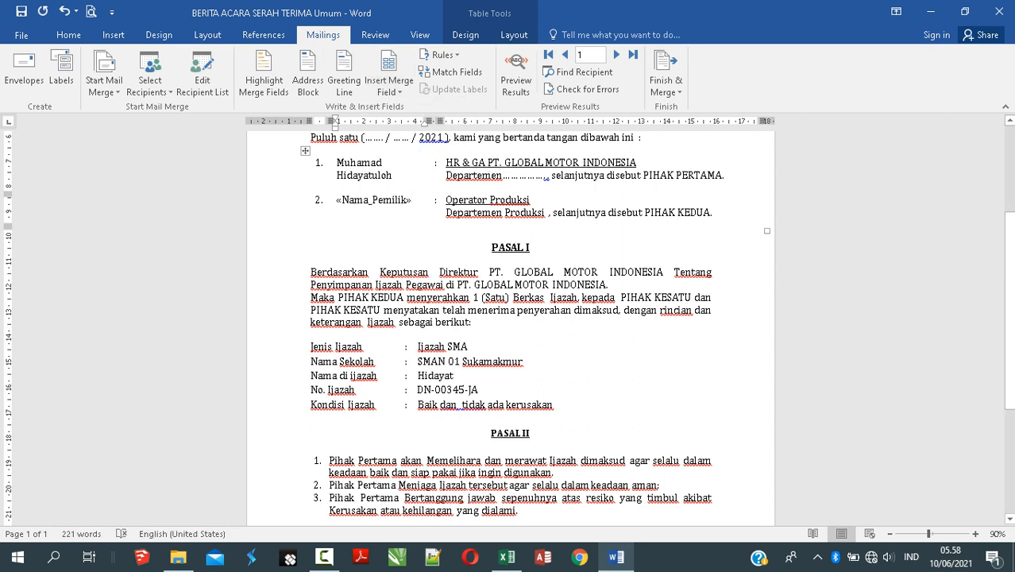
double_click(507, 200)
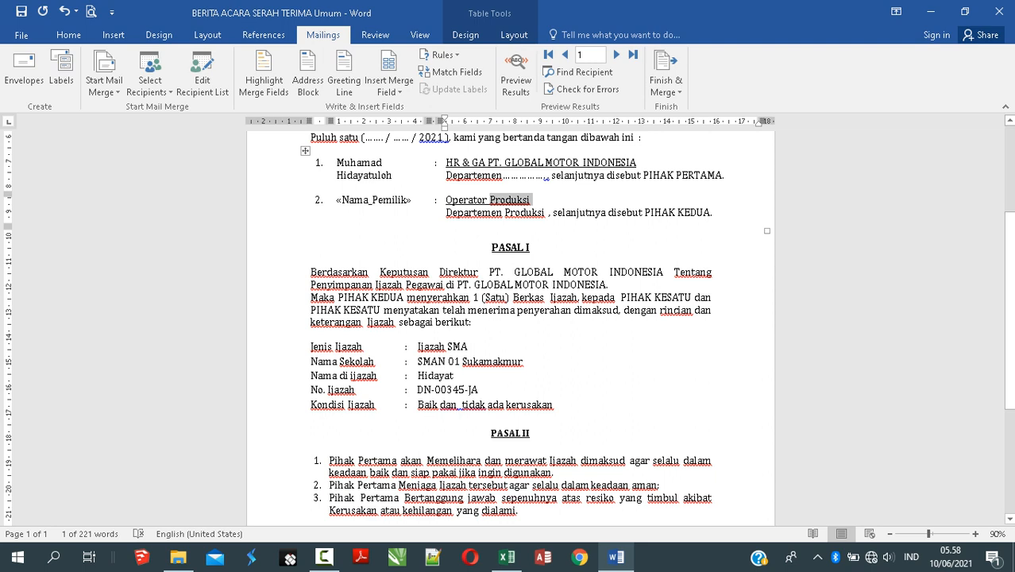
drag(446, 201, 527, 202)
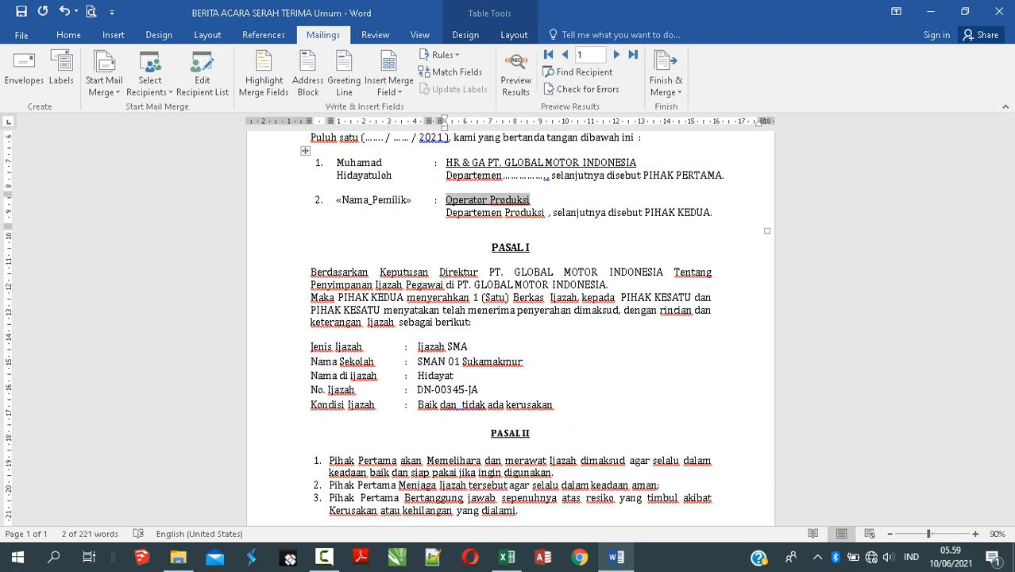
click(389, 87)
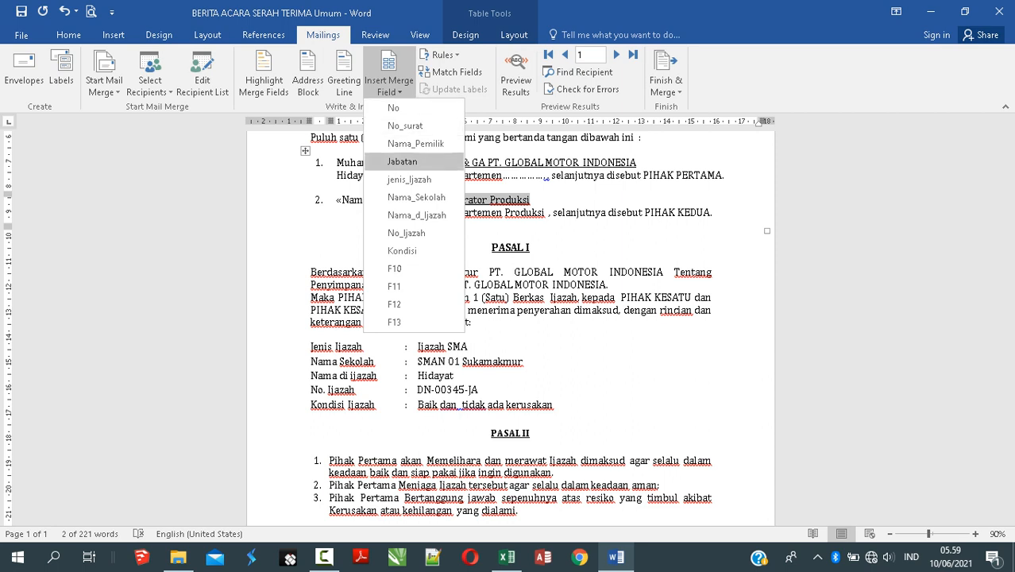
click(401, 161)
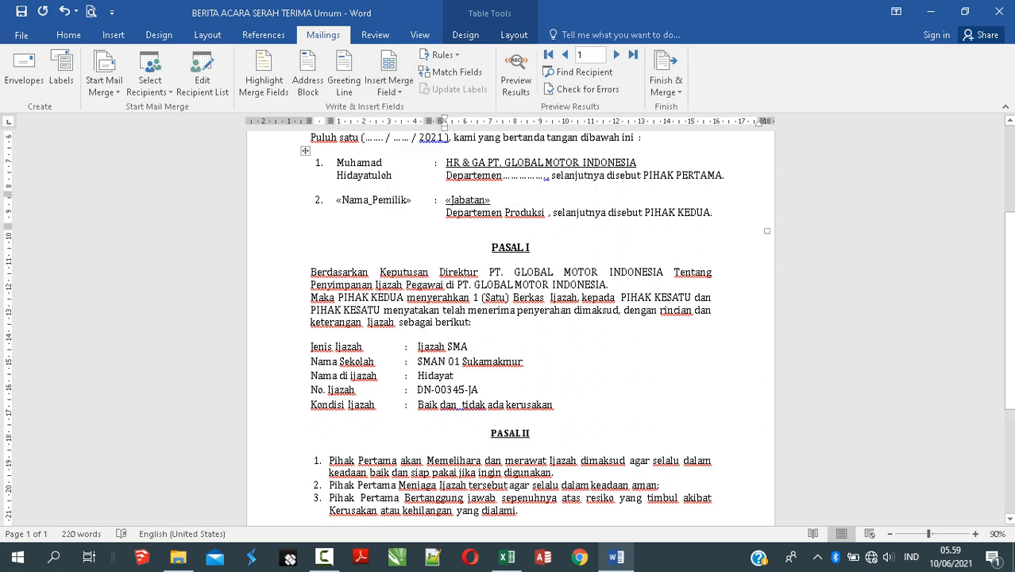
double_click(509, 212)
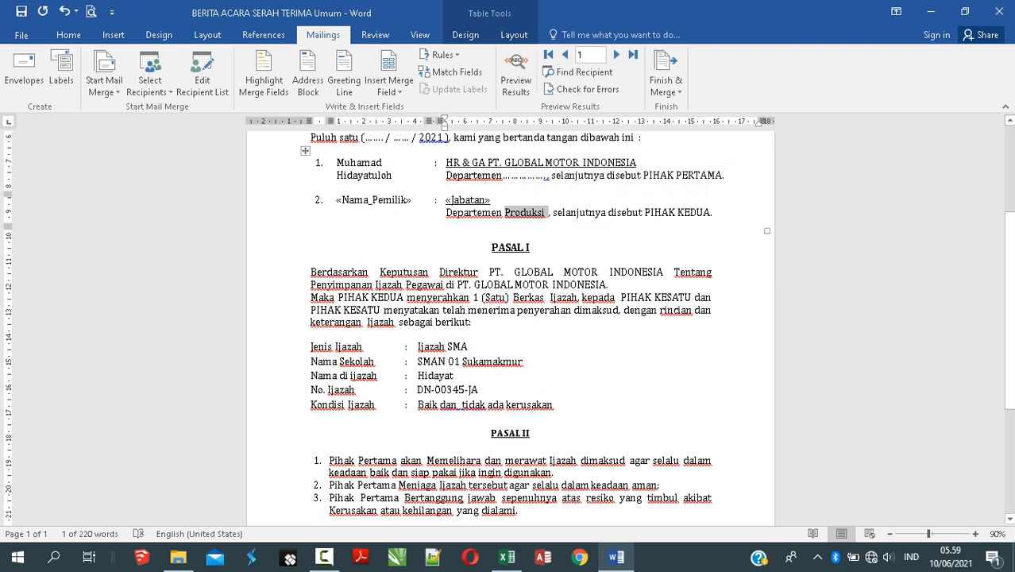
text(..........)
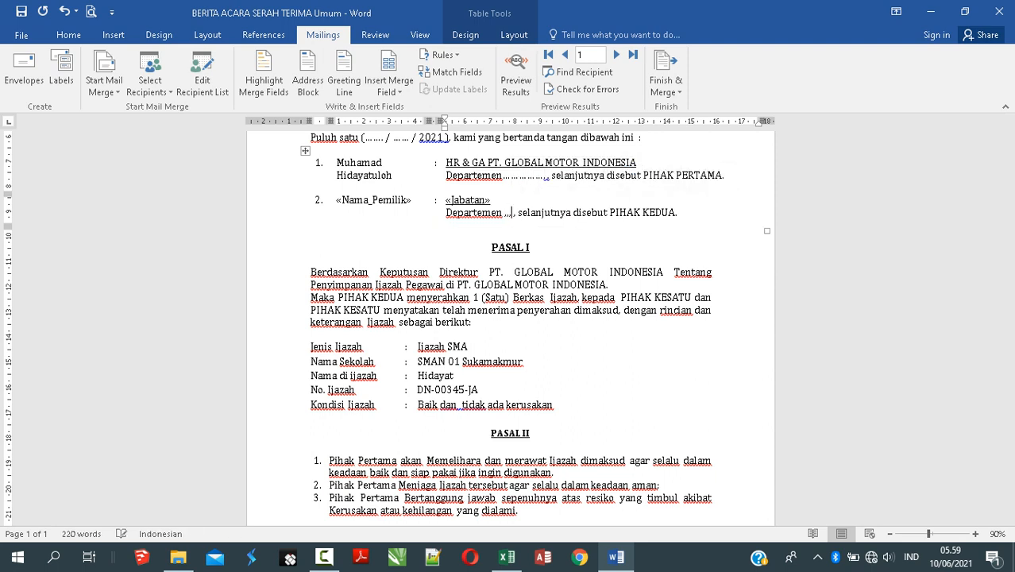
text(..)
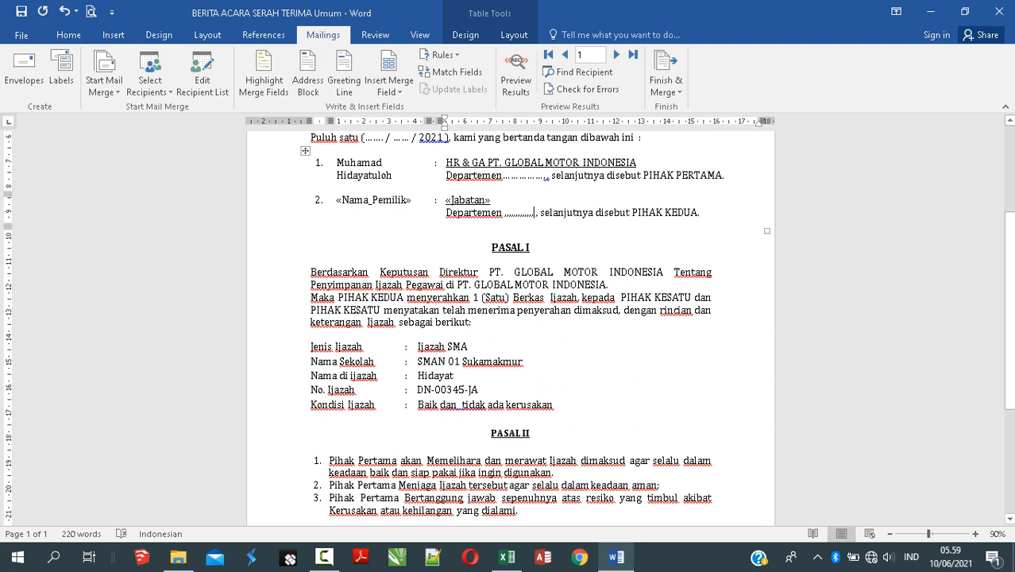
Step: Replace Ijazah SMA and SMAN 01 Sukamakmur with the «jenis_Ijazah» and «Nama_Sekolah» fields
drag(418, 347, 467, 347)
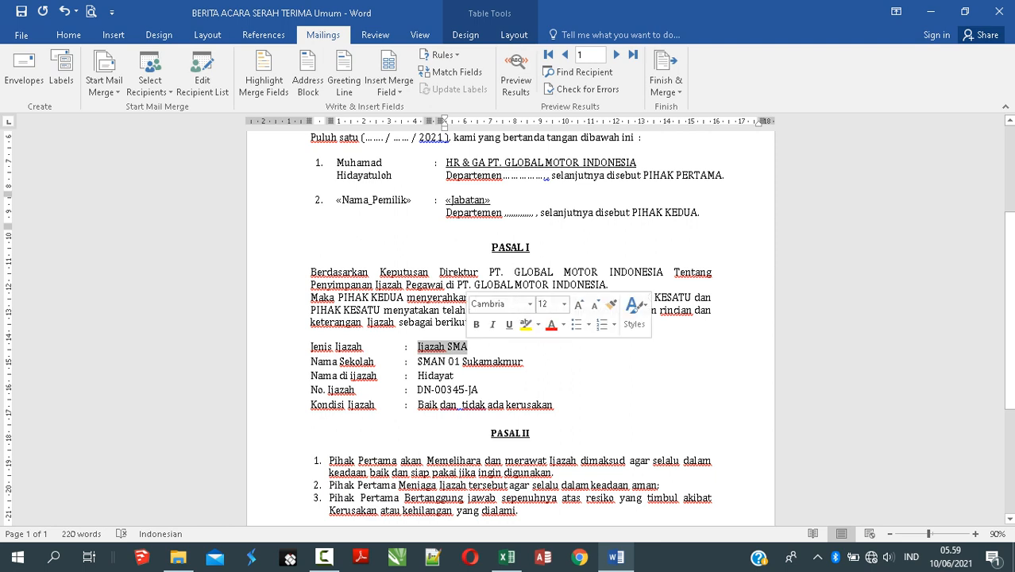
click(389, 87)
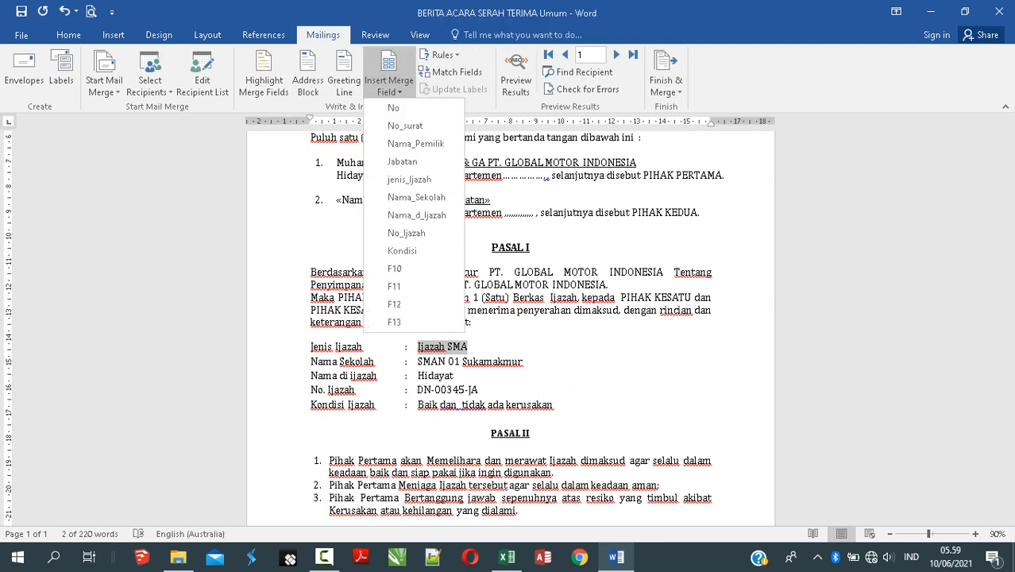
click(408, 180)
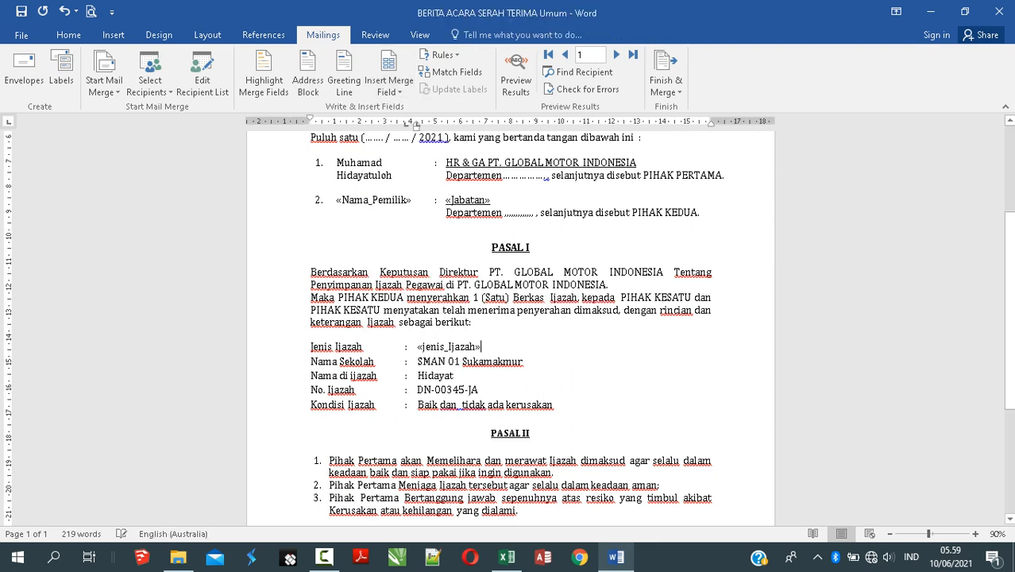
drag(416, 361, 523, 361)
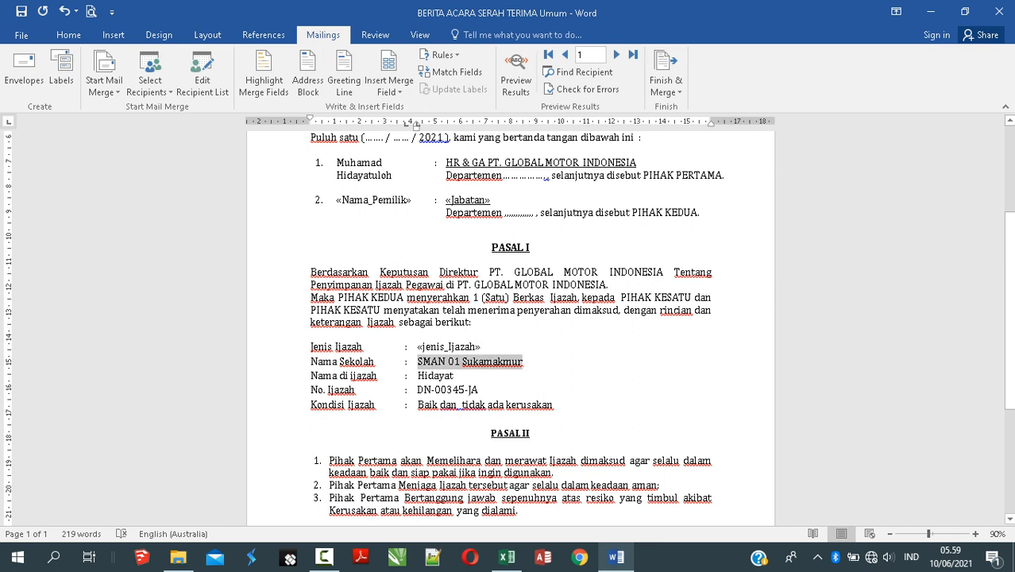
click(389, 89)
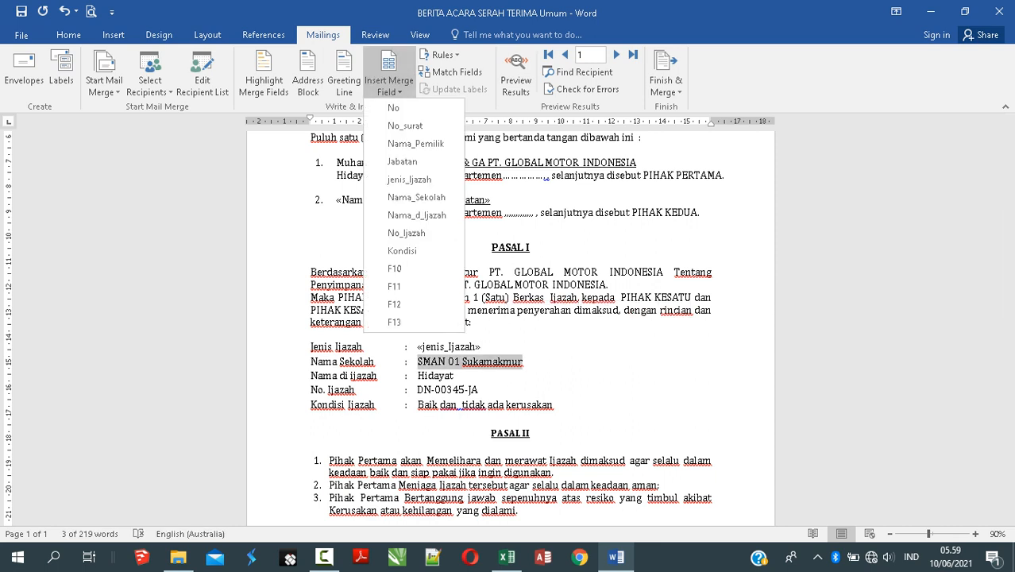
click(416, 197)
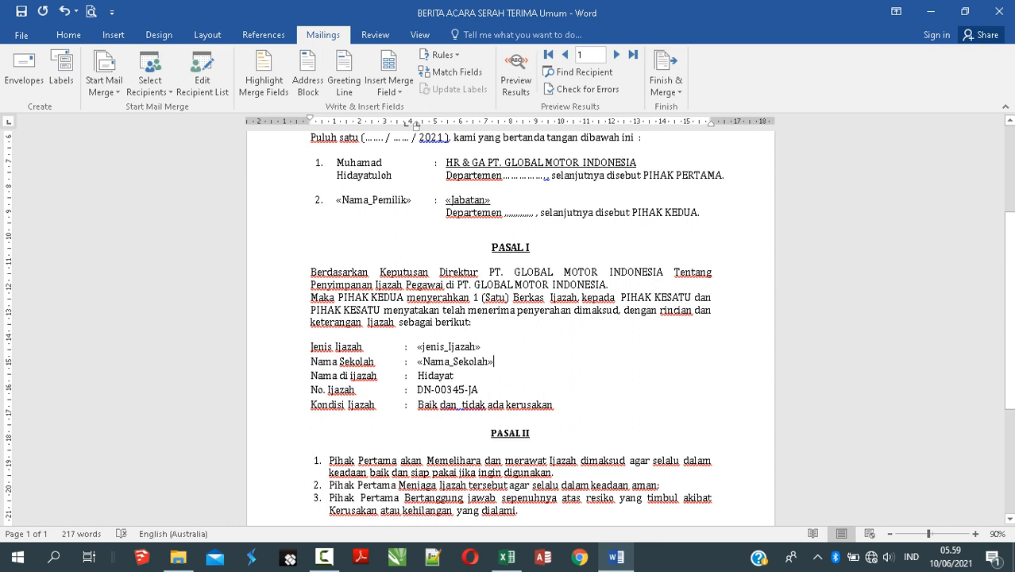
drag(417, 375, 453, 375)
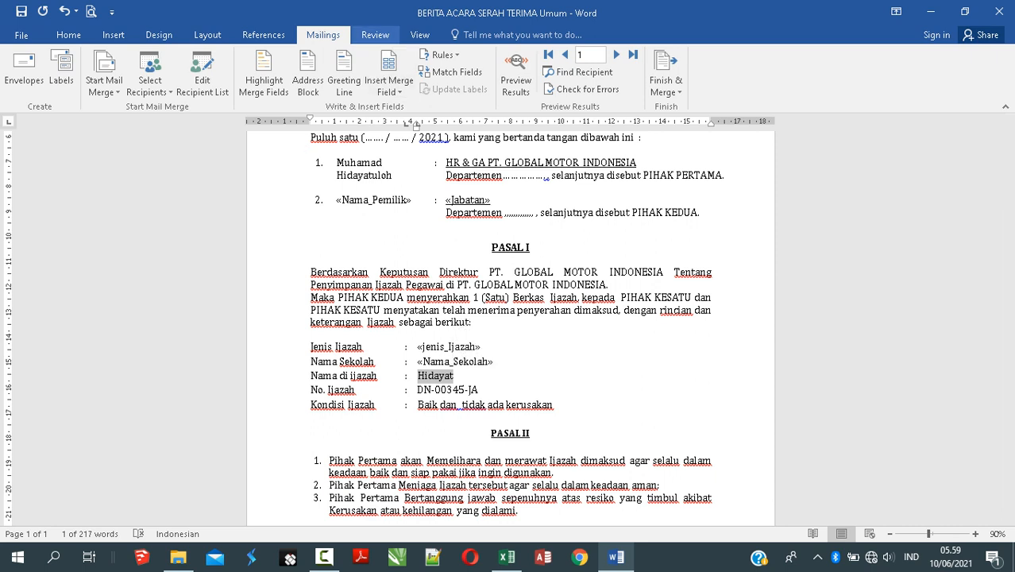
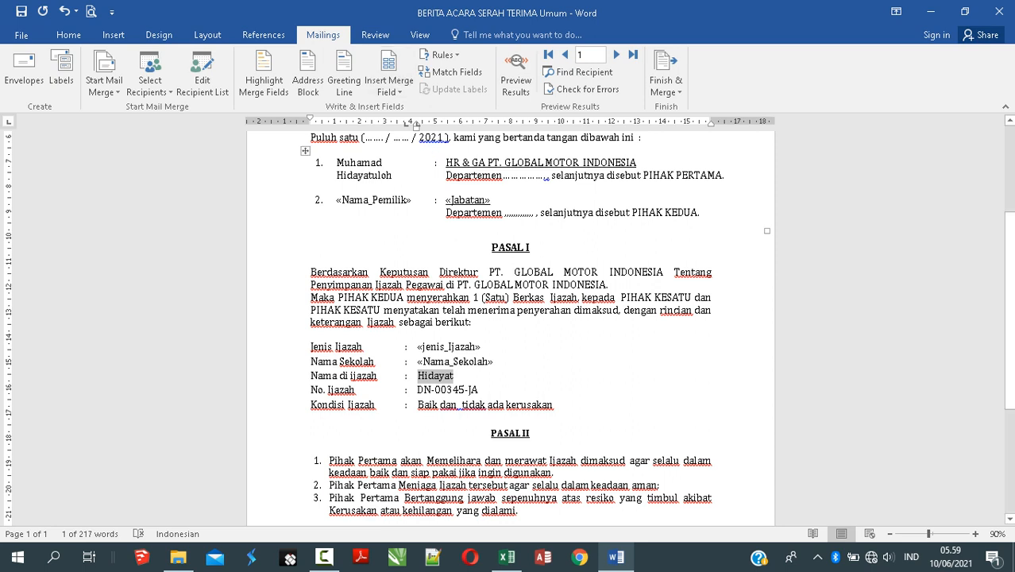
Step: Replace the sample certificate name, number DN-00345-JA and condition with «Nama_d_Ijazah», «No_Ijazah» and «Kondisi»
click(389, 86)
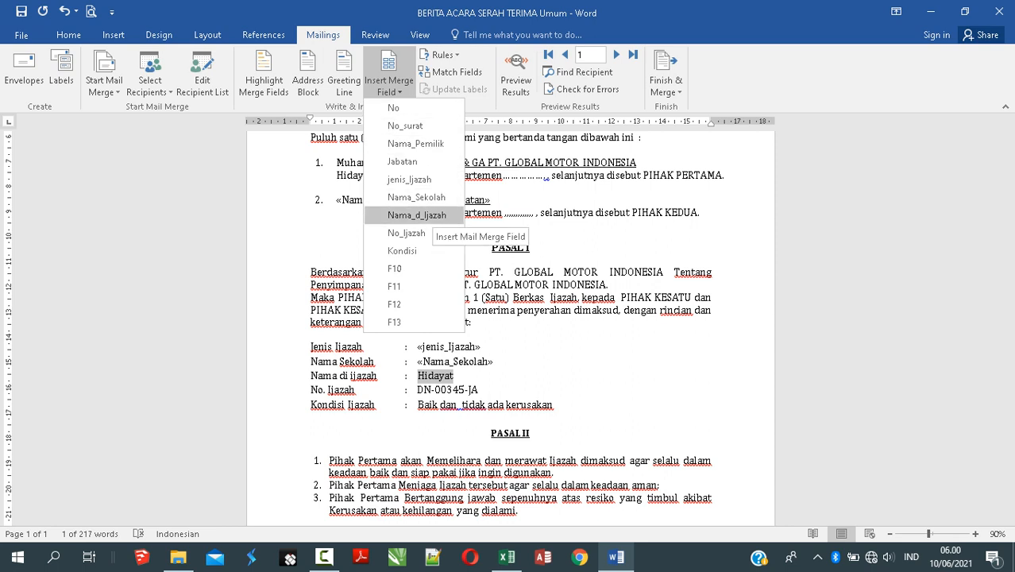
click(416, 215)
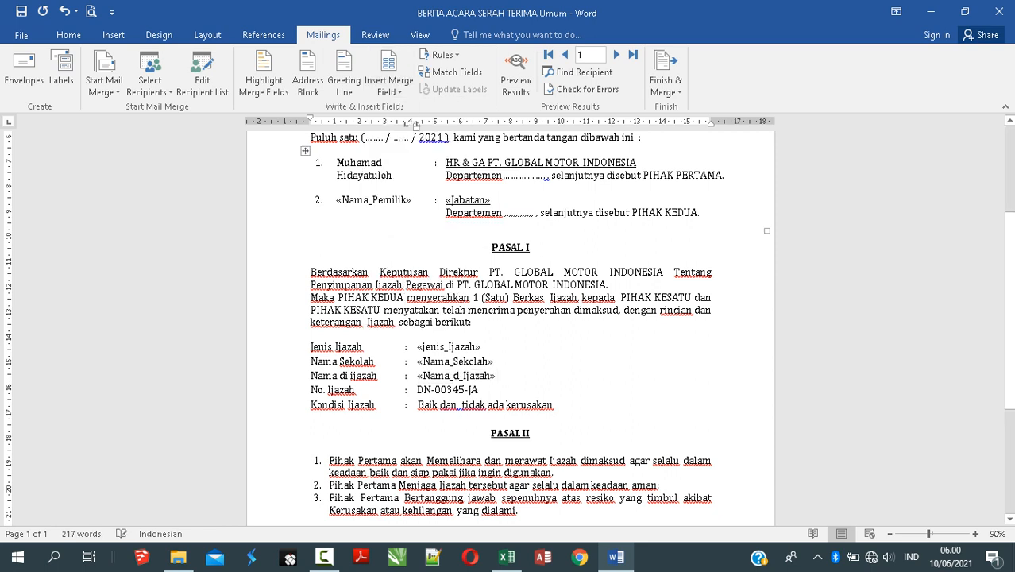
drag(416, 390, 477, 390)
click(389, 86)
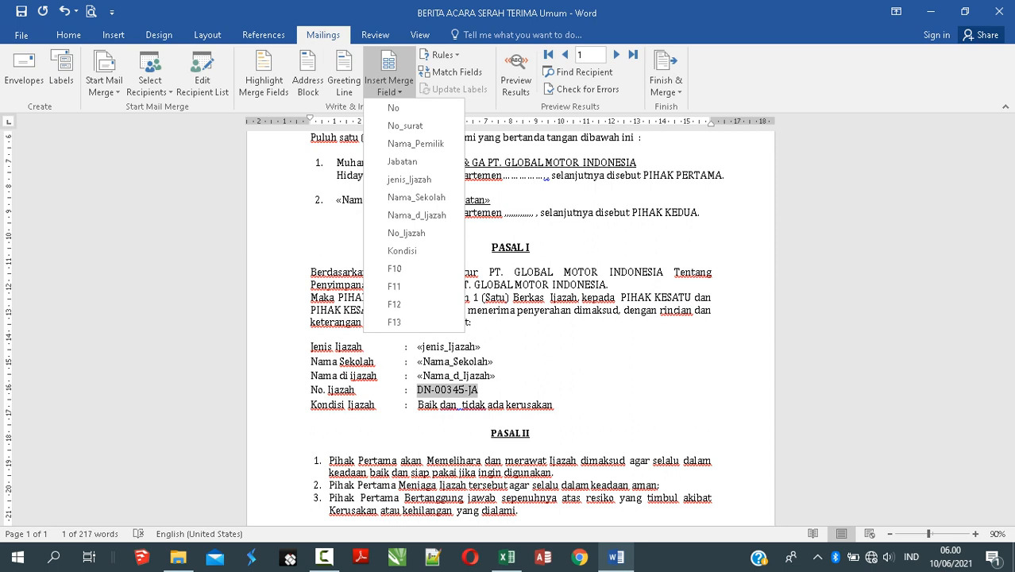
click(407, 232)
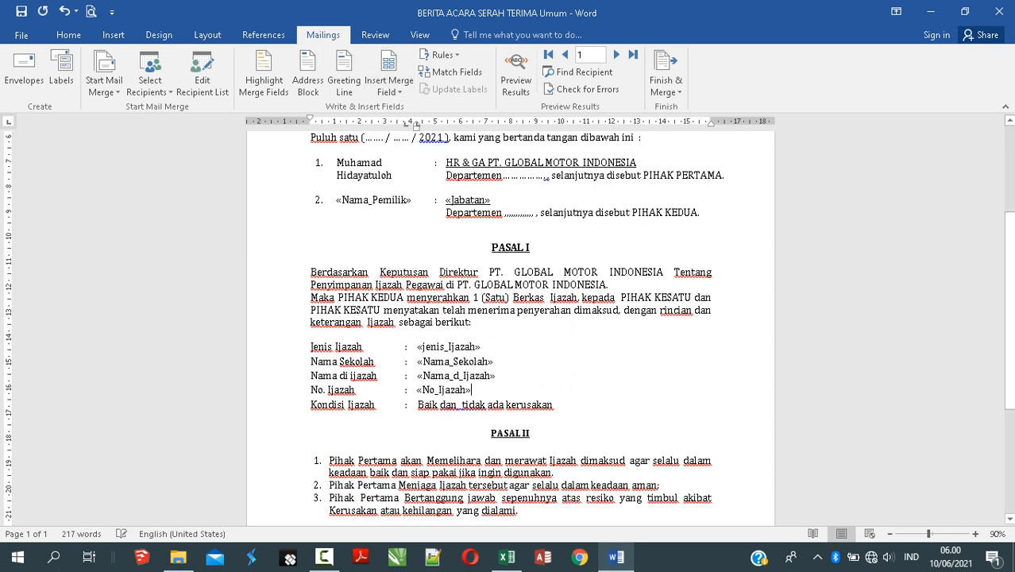
drag(423, 405, 553, 405)
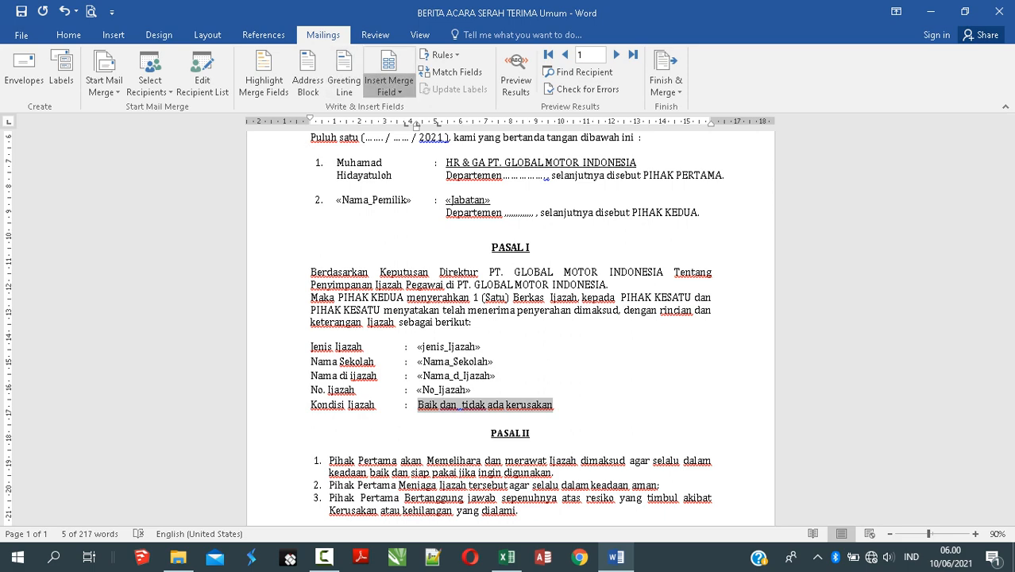
click(389, 86)
click(401, 250)
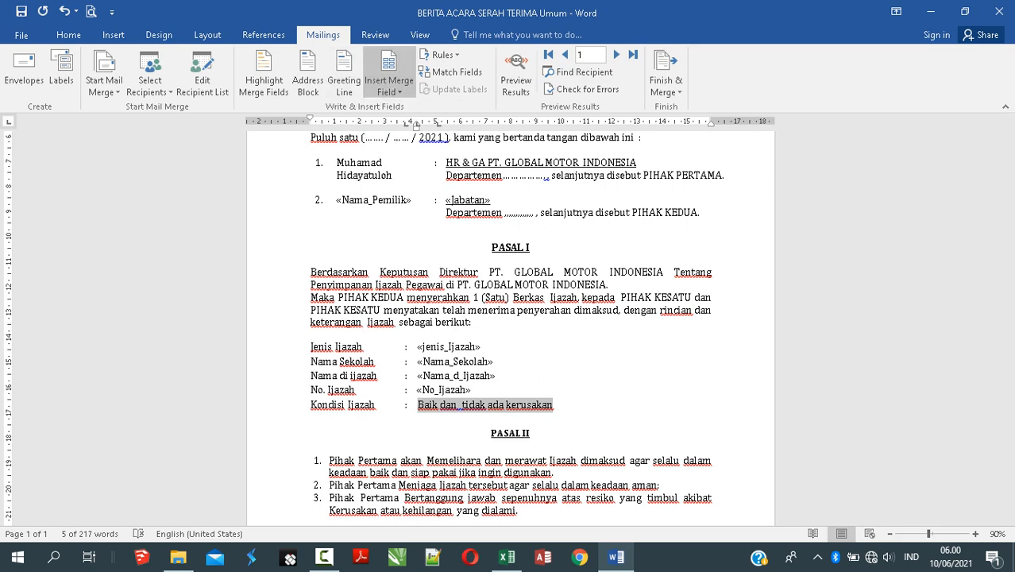
Step: Put the «Nama_Pemilik» field on the blank signature line above KARYAWAN
scroll(510, 317, up, 5)
scroll(509, 318, down, 6)
scroll(509, 317, up, 2)
scroll(510, 318, up, 6)
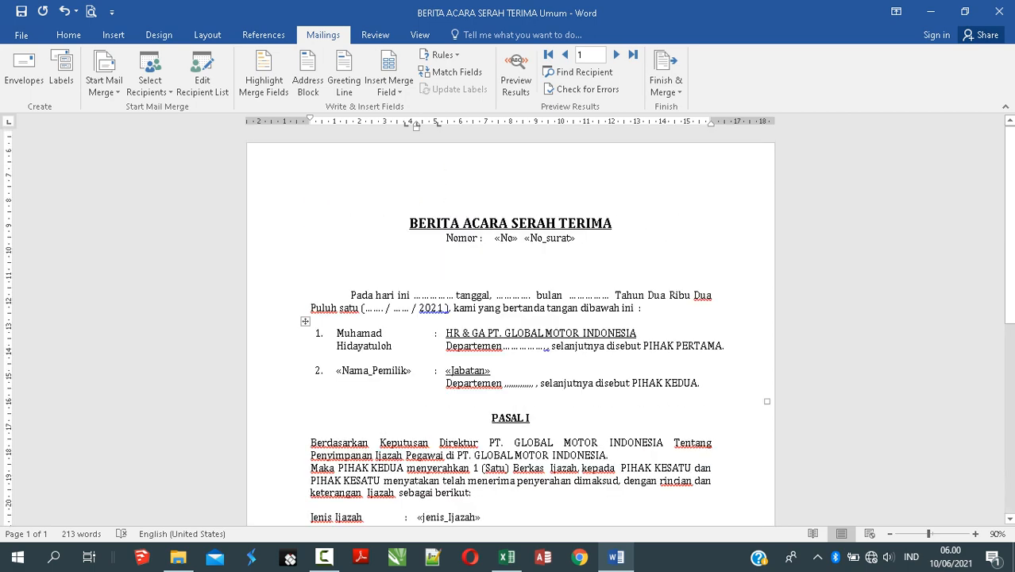
scroll(510, 318, down, 10)
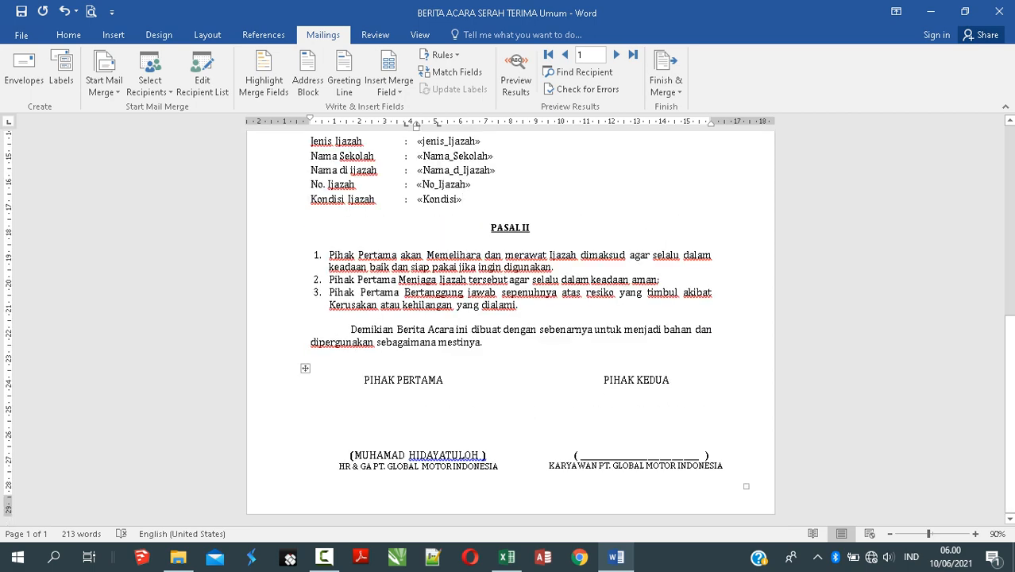
drag(579, 454, 699, 454)
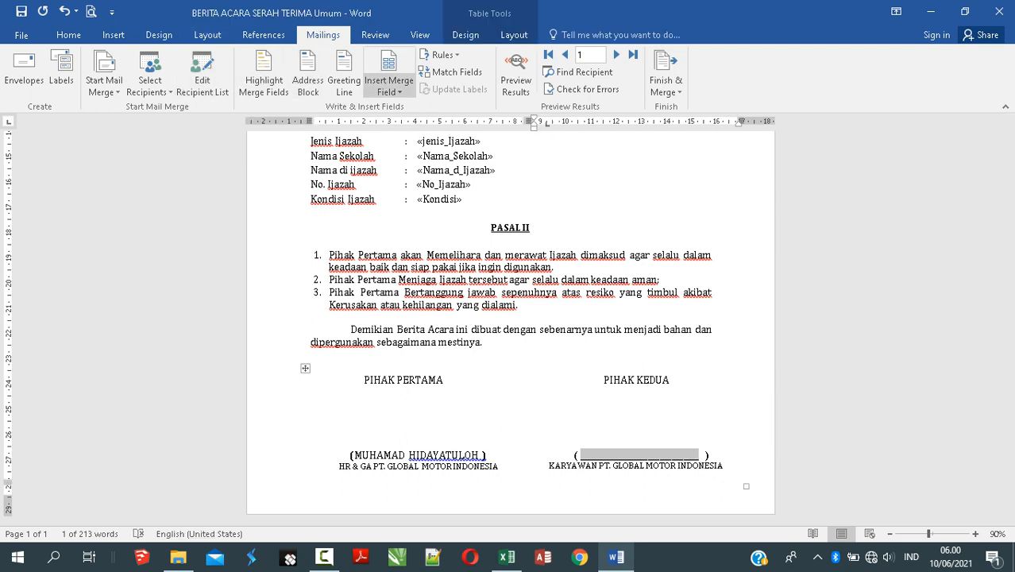
click(389, 85)
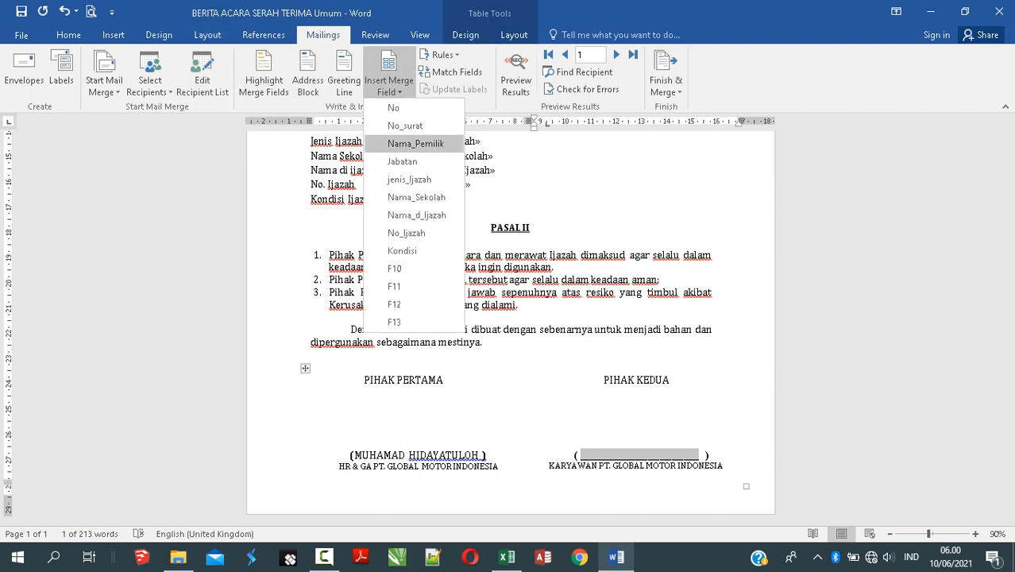
click(415, 143)
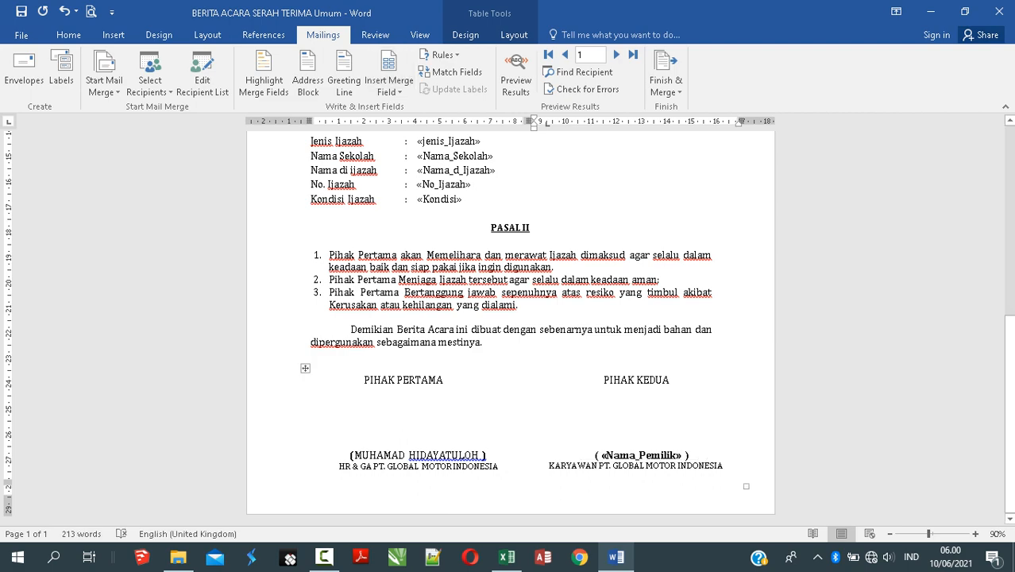
drag(1009, 414, 1009, 267)
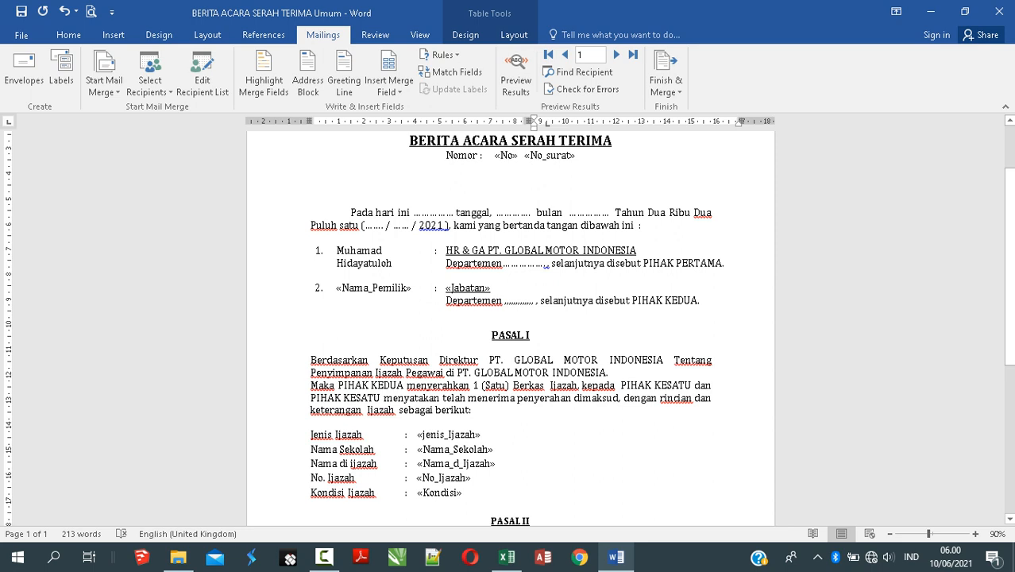
scroll(510, 318, up, 2)
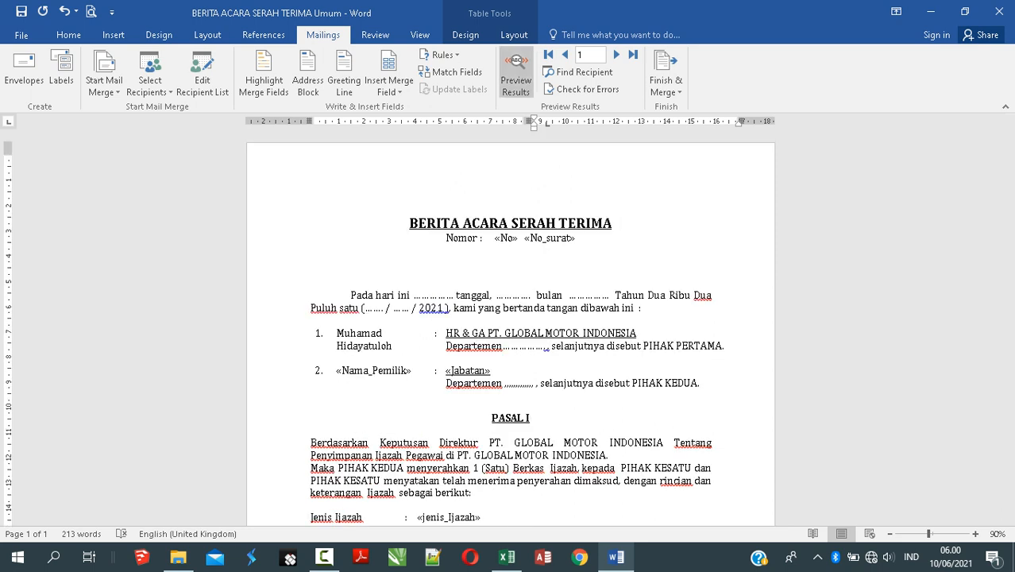
Step: Preview the first record and tighten the number line to 'Nomor : 00 1 /HR-GA/PT-GMI/VI/2021'
click(515, 75)
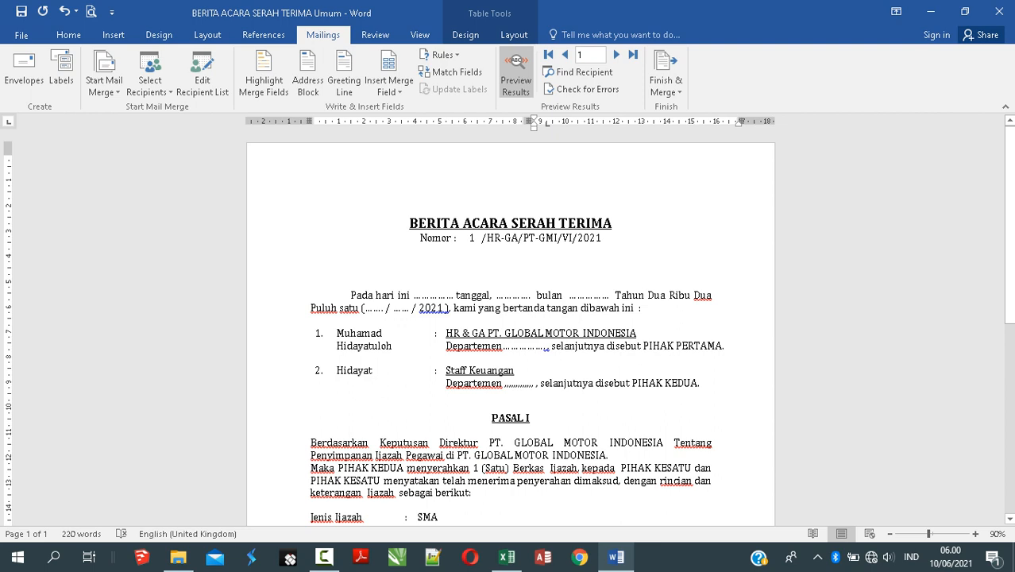
click(469, 238)
key(Left)
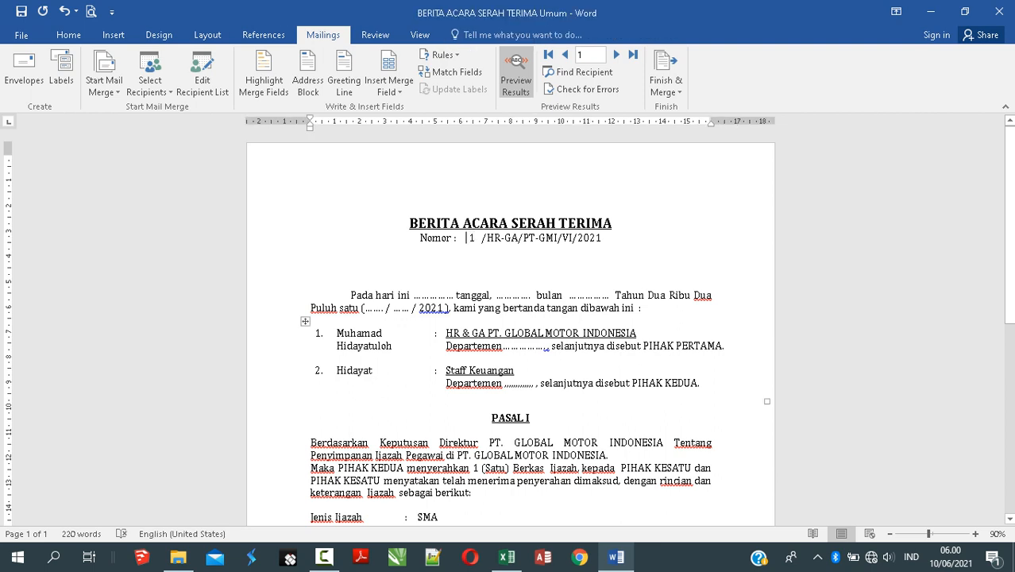
text(00)
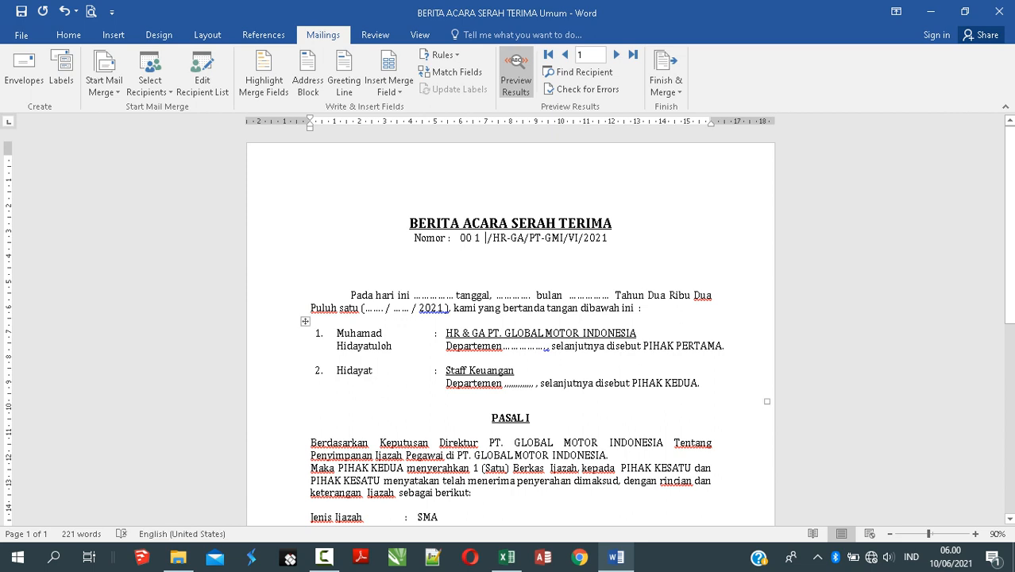
key(BackSpace)
key(BackSpace)
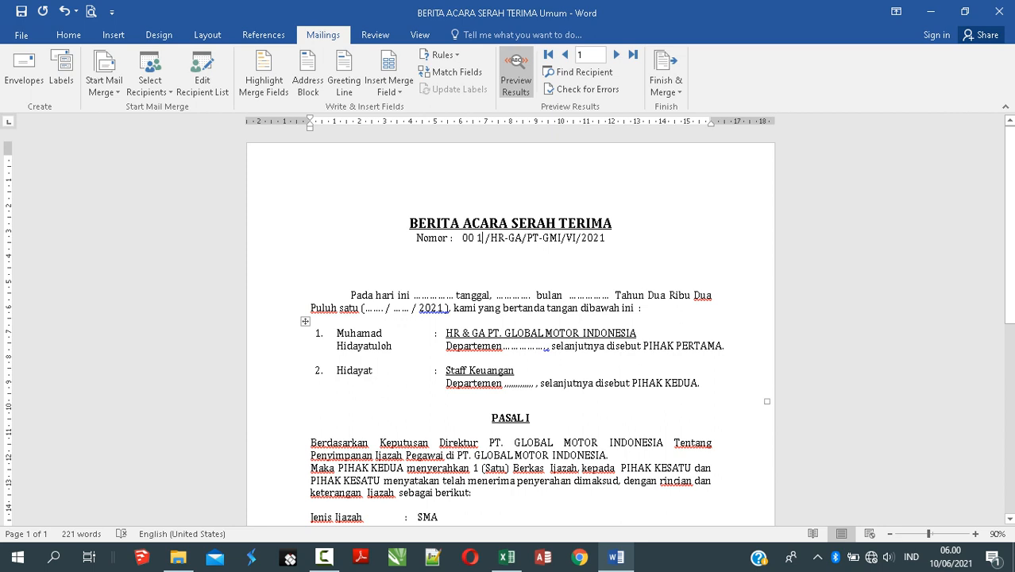
click(460, 238)
key(BackSpace)
key(BackSpace)
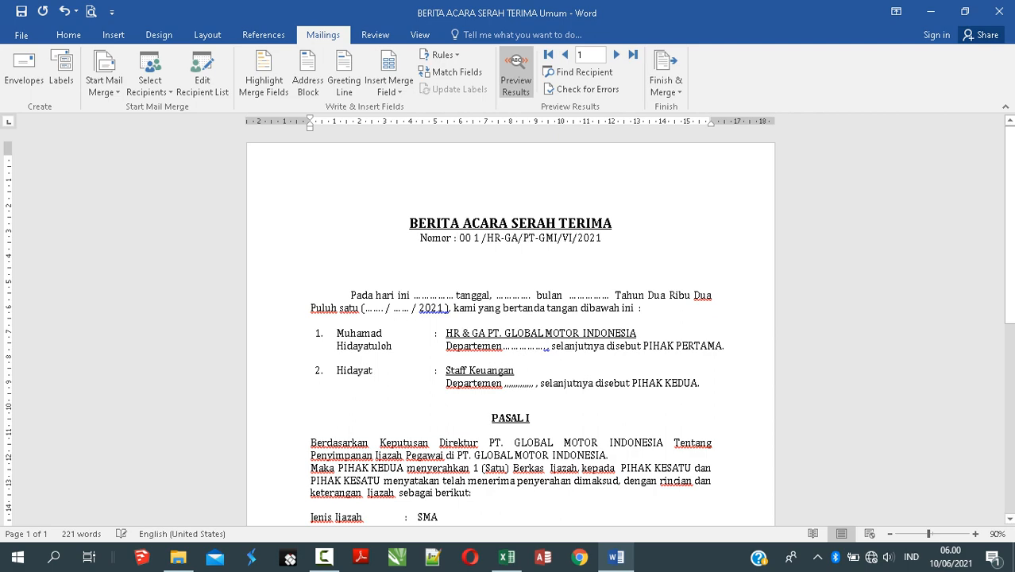
click(510, 268)
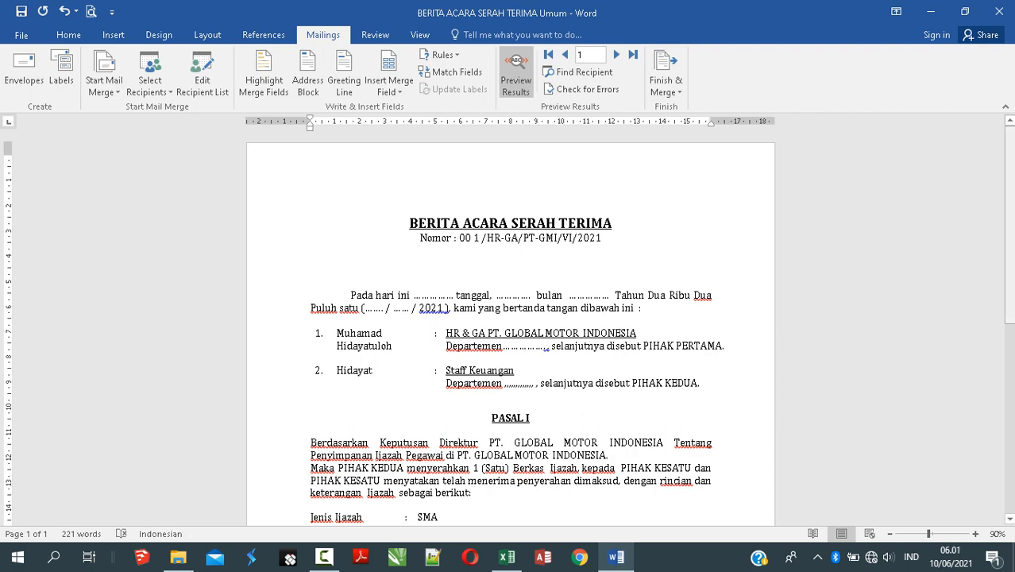
Step: Check the previewed Jenis Ijazah value SMA, then bring up the rekap workbook in Excel
scroll(511, 333, down, 3)
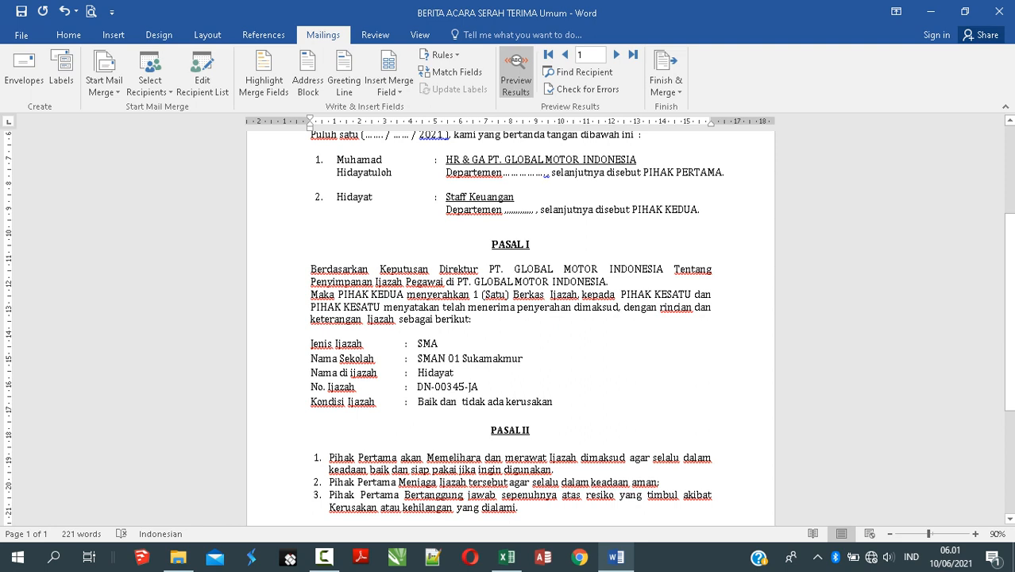
click(349, 331)
click(438, 344)
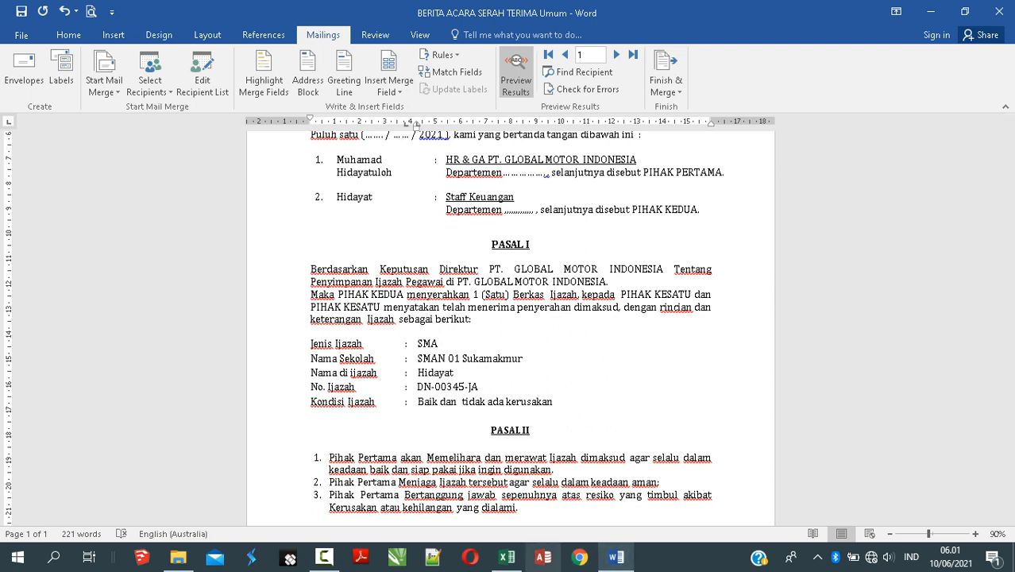
click(507, 556)
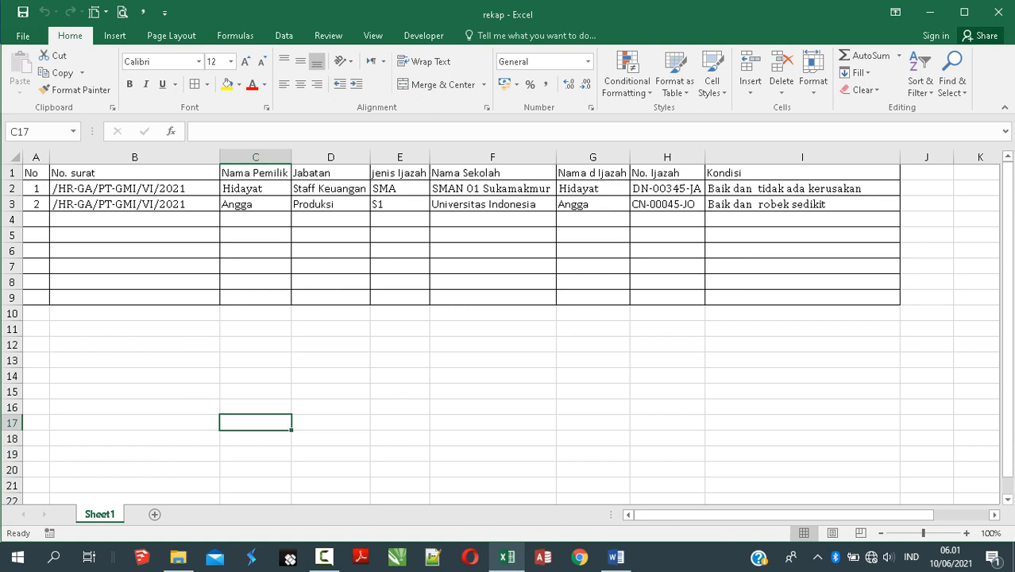
Step: Edit cell E2 but keep it as SMA, then return to the Word handover document
double_click(404, 189)
text(-)
key(BackSpace)
key(Return)
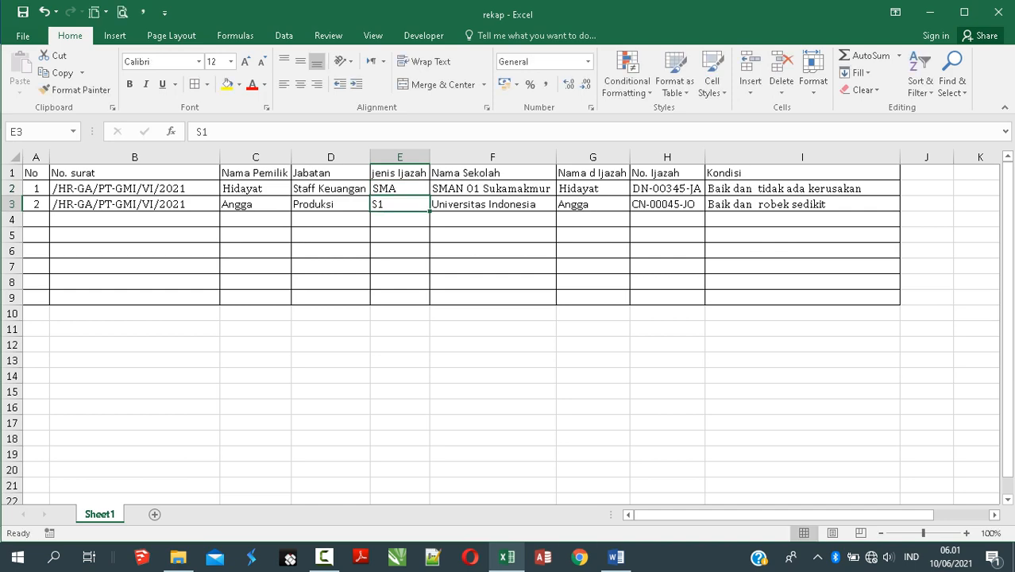
click(616, 556)
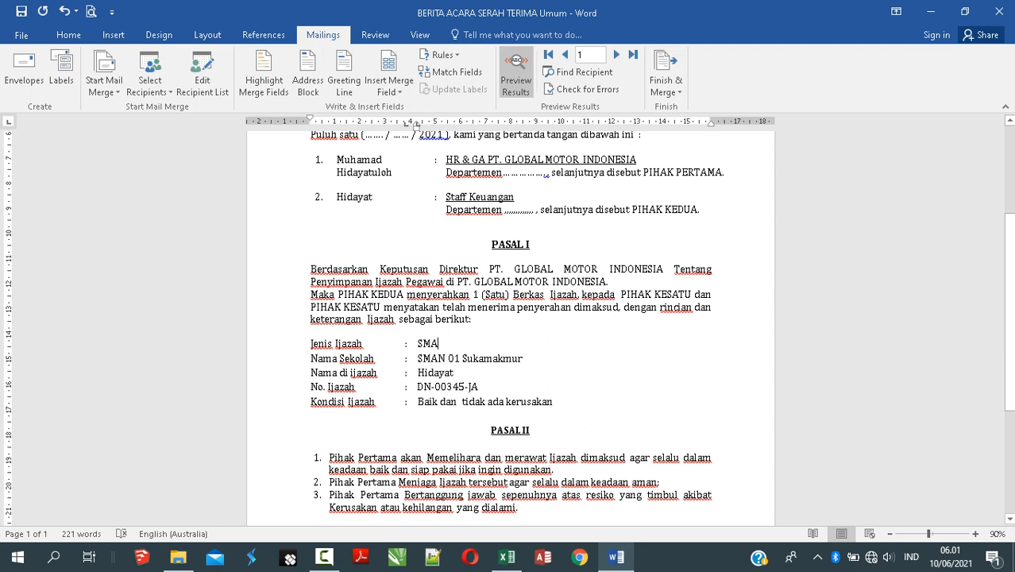
Step: Check the certificate holder name and number fields, then advance the preview to record 2
click(458, 386)
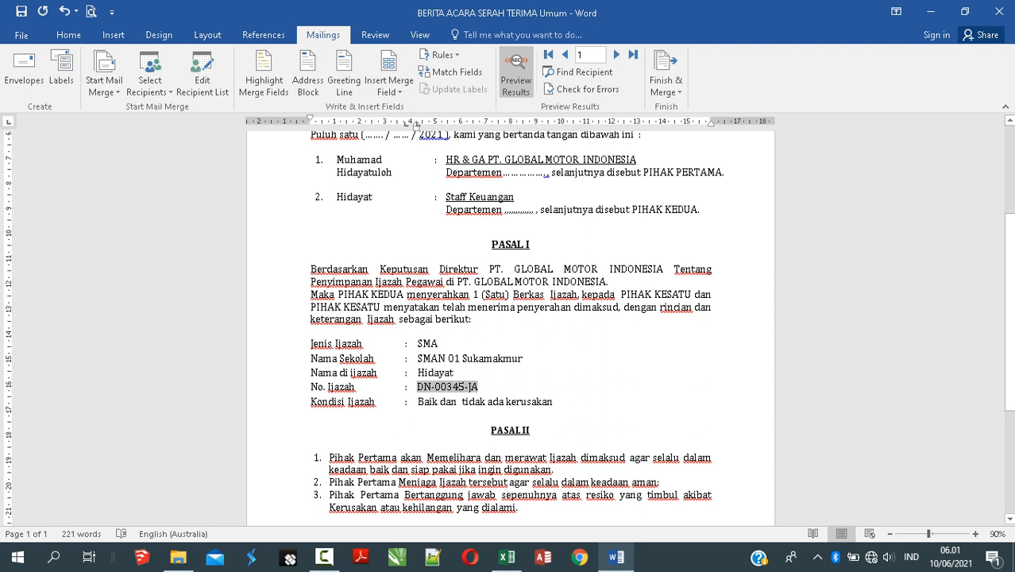
click(445, 372)
click(454, 372)
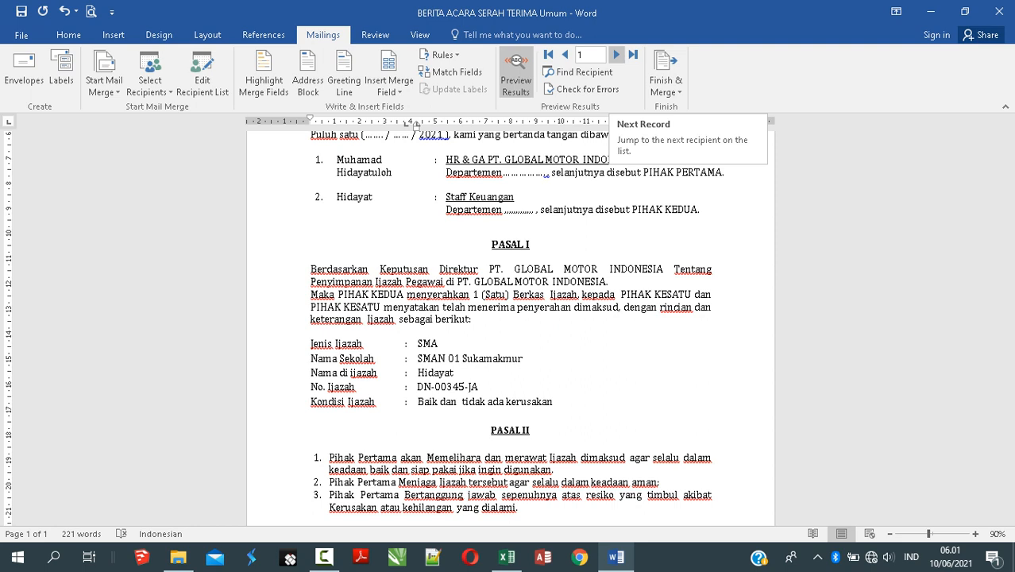
click(616, 54)
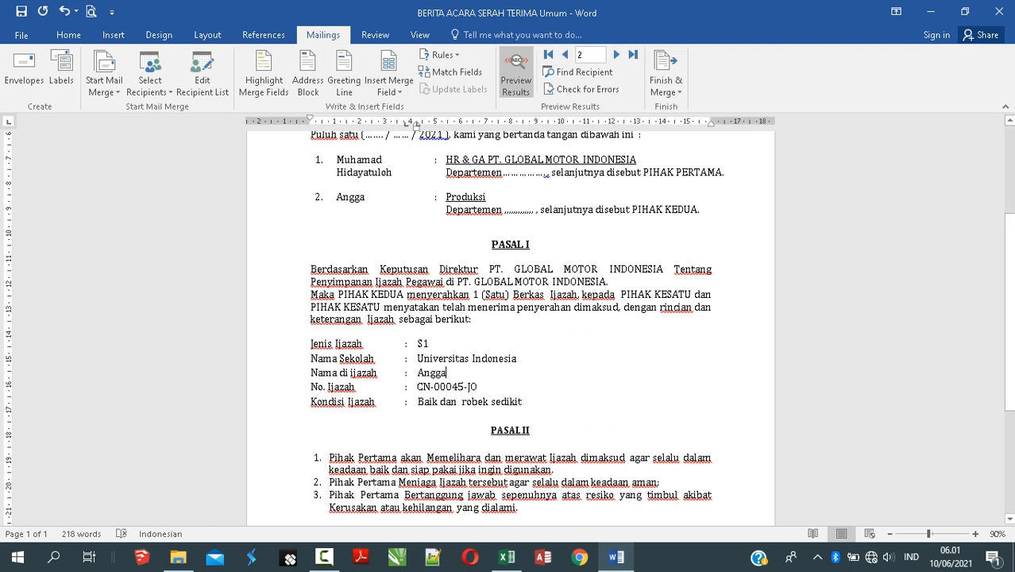
Step: Check record 2's S1, Universitas Indonesia, CN-00045-JO and Kondisi Ijazah values
click(422, 342)
key(Down)
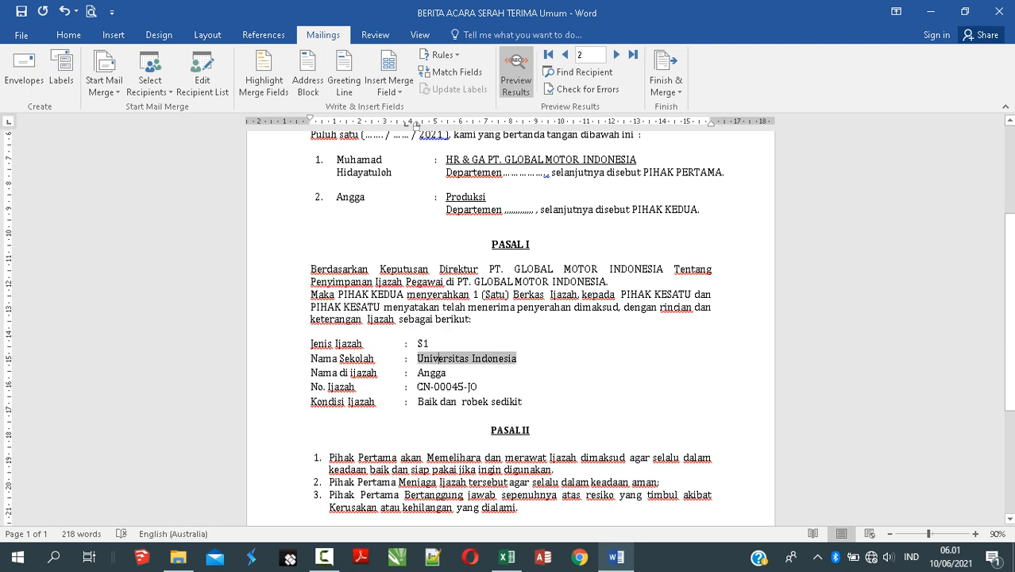
key(Down)
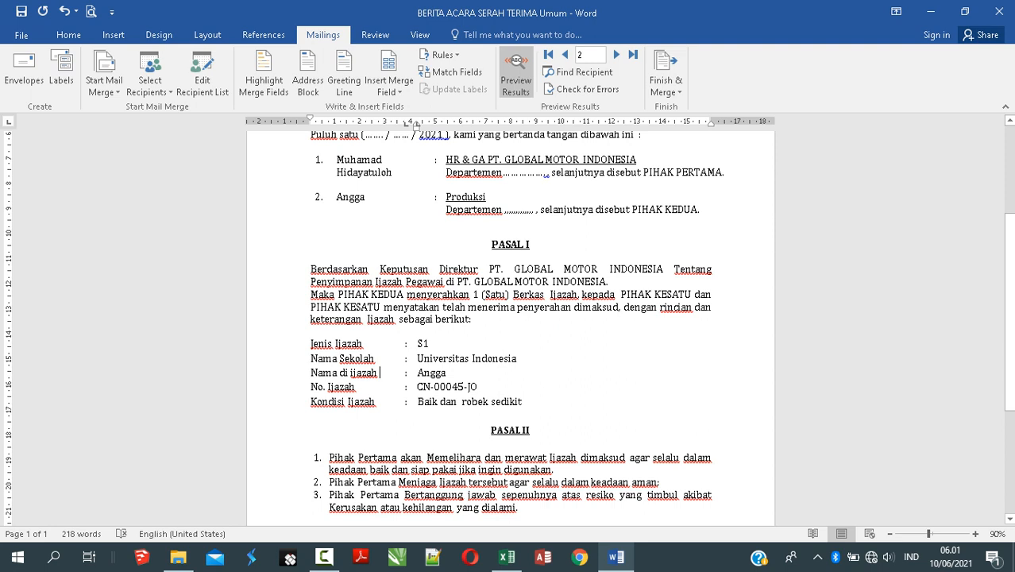
click(464, 387)
click(346, 401)
scroll(508, 357, up, 3)
scroll(508, 326, up, 2)
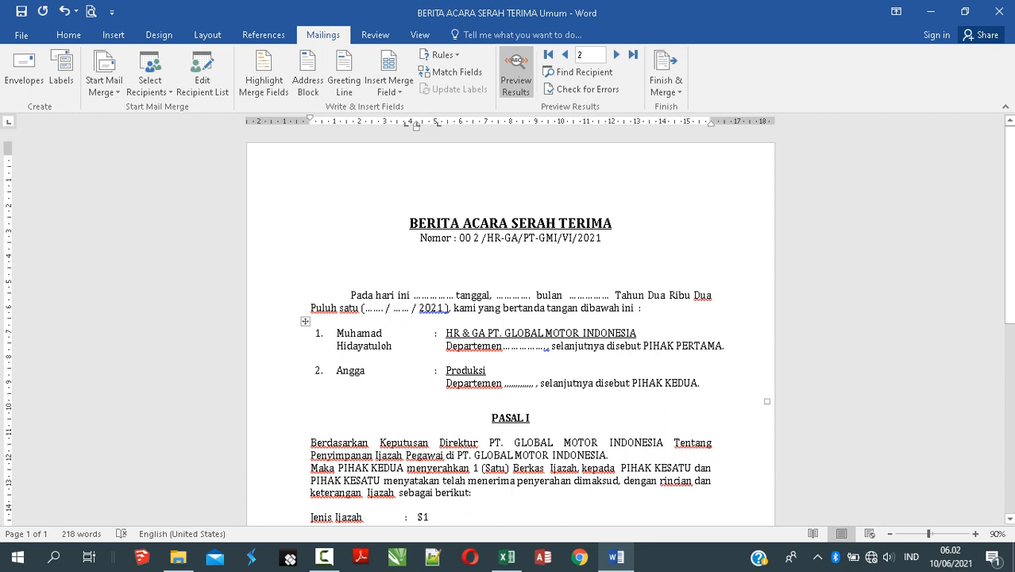
Step: Check the Produksi field and the available merge fields without inserting any, then save the letter
click(506, 383)
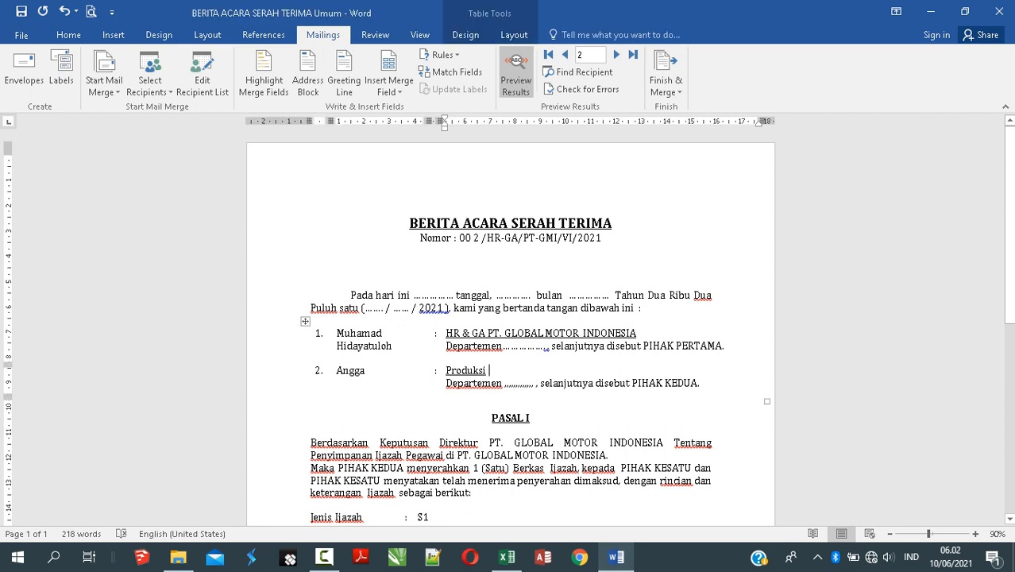
drag(487, 370, 447, 370)
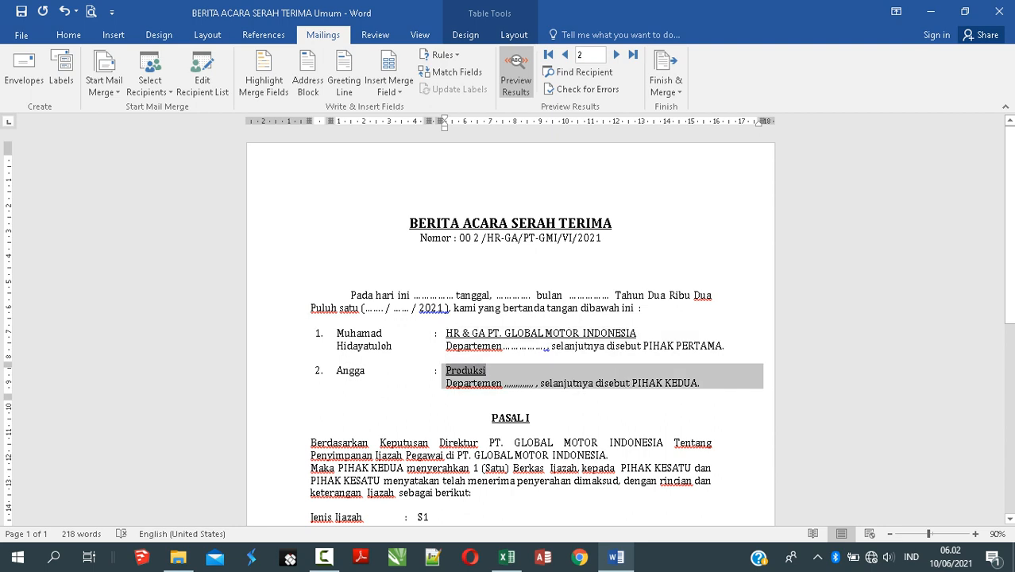
click(483, 371)
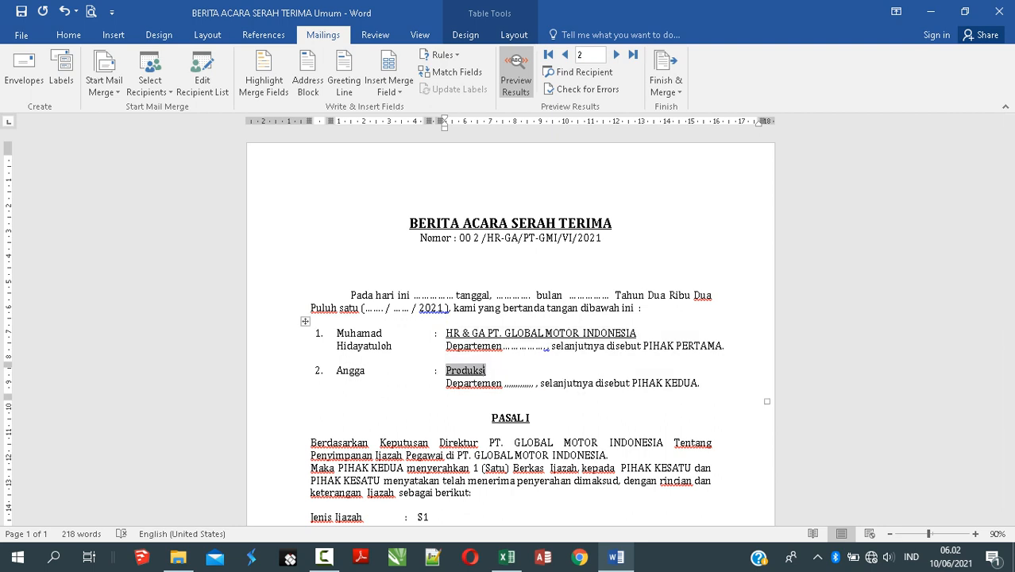
click(389, 88)
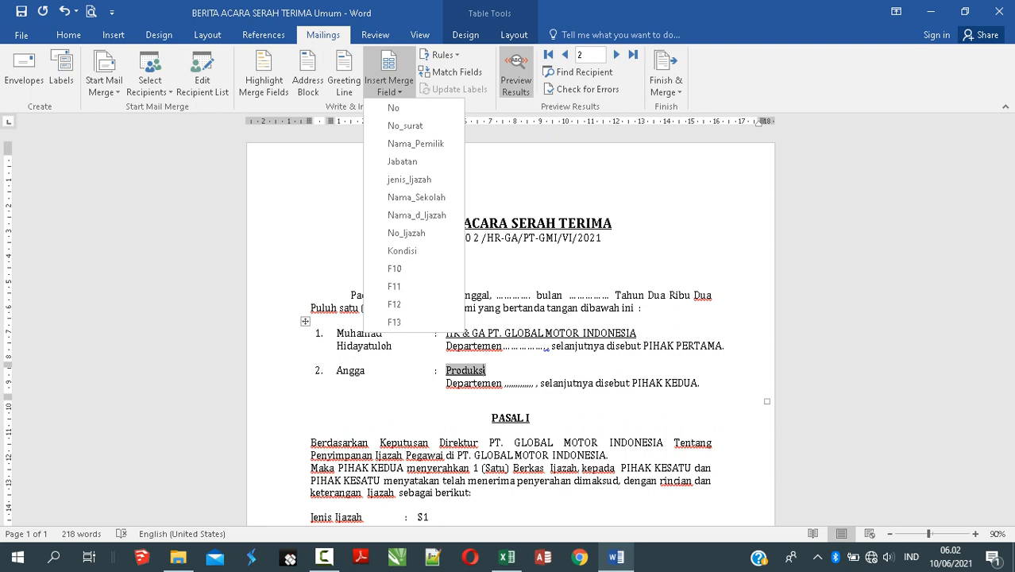
click(402, 161)
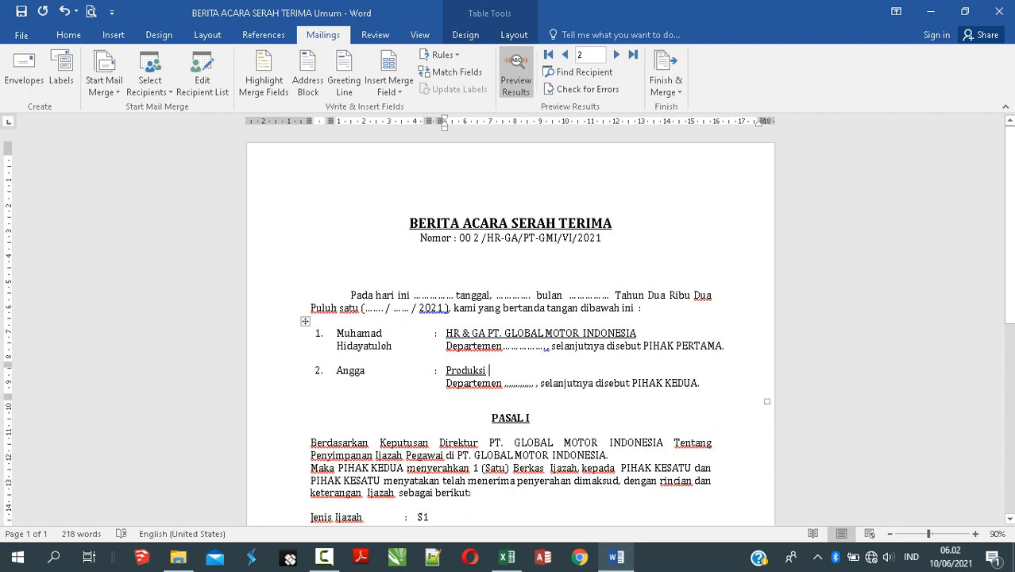
click(406, 319)
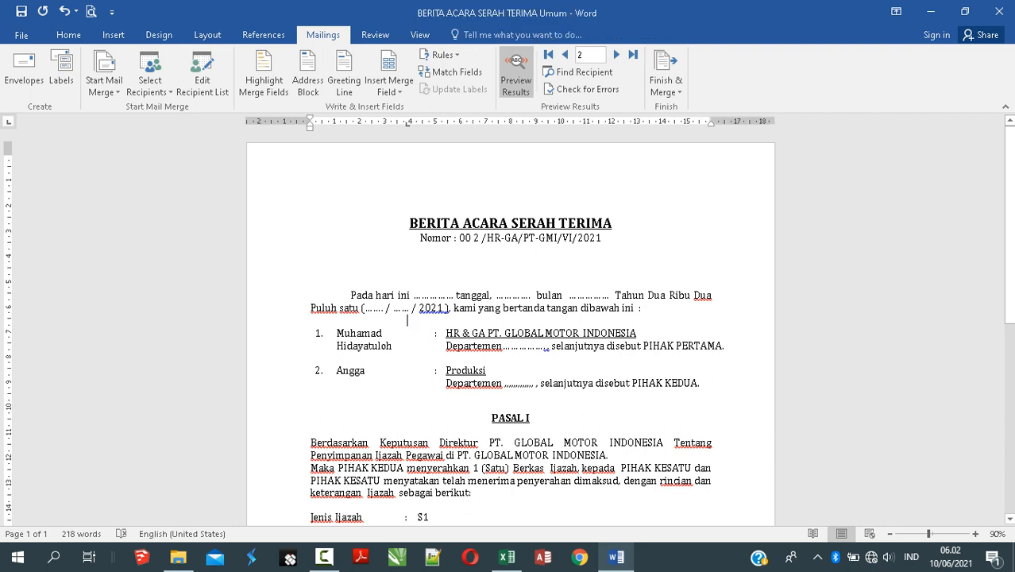
click(21, 12)
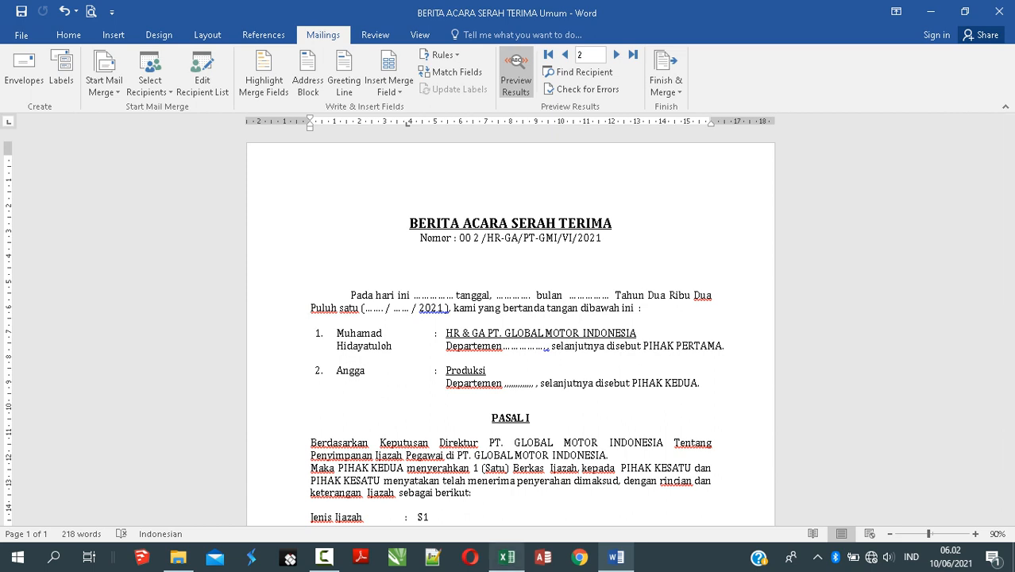
Step: Add a 'tanggal diterima' heading in J1 with today's date 10/06/2021 in J2, autofitting column J
click(506, 557)
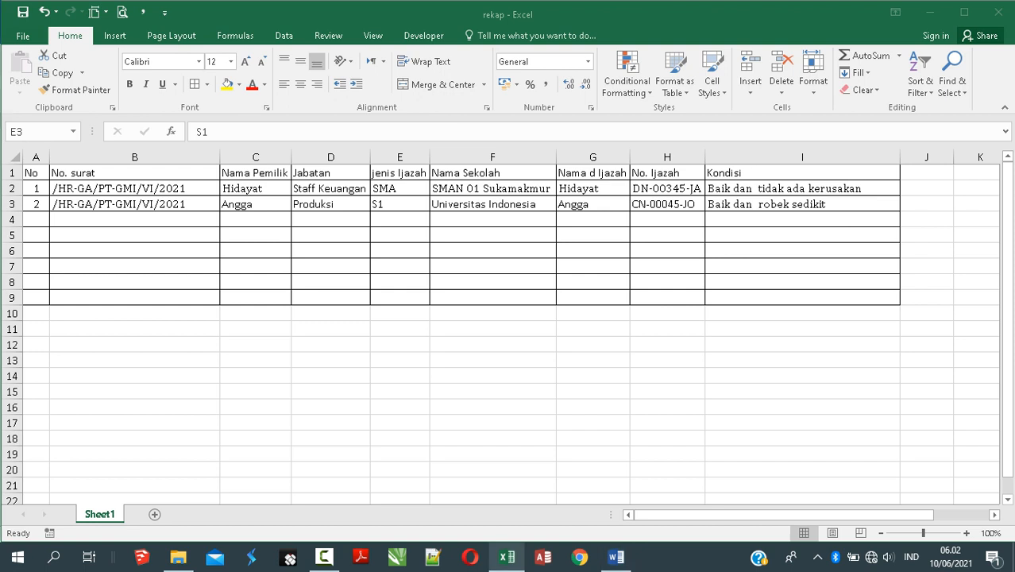
drag(783, 516, 834, 515)
click(728, 172)
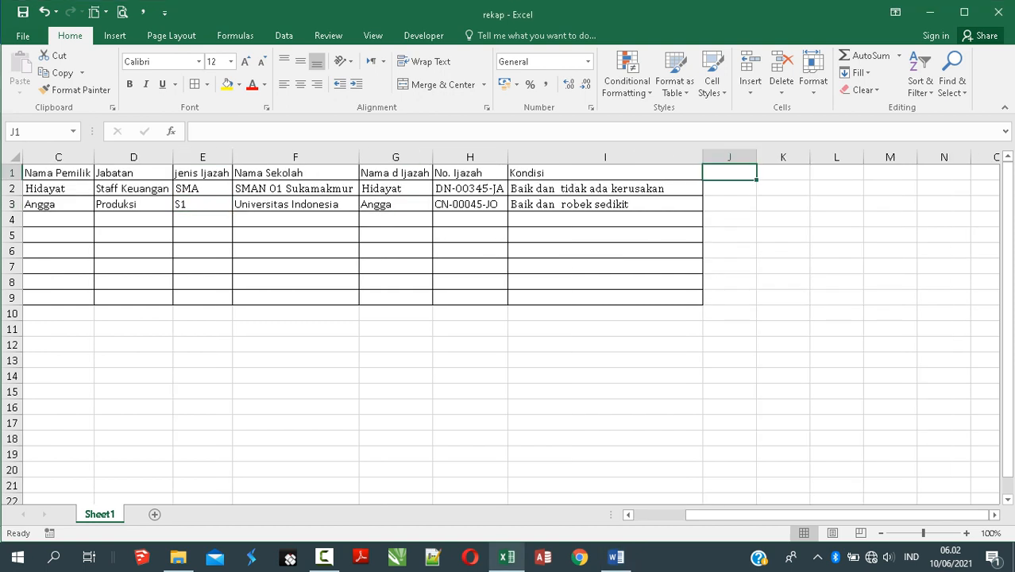
text(pada)
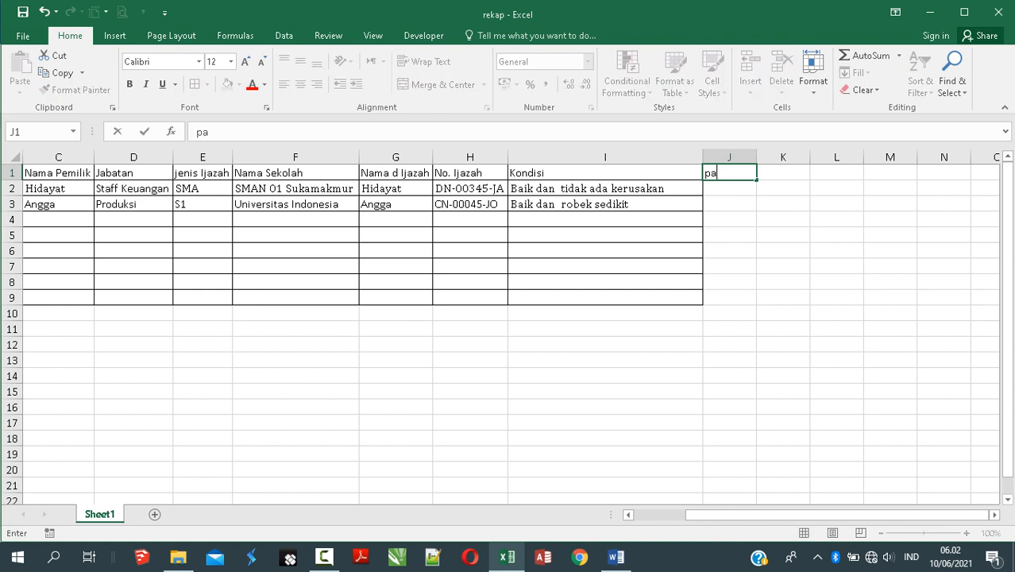
key(BackSpace)
key(BackSpace)
key(BackSpace)
key(BackSpace)
text(tanggal diterim)
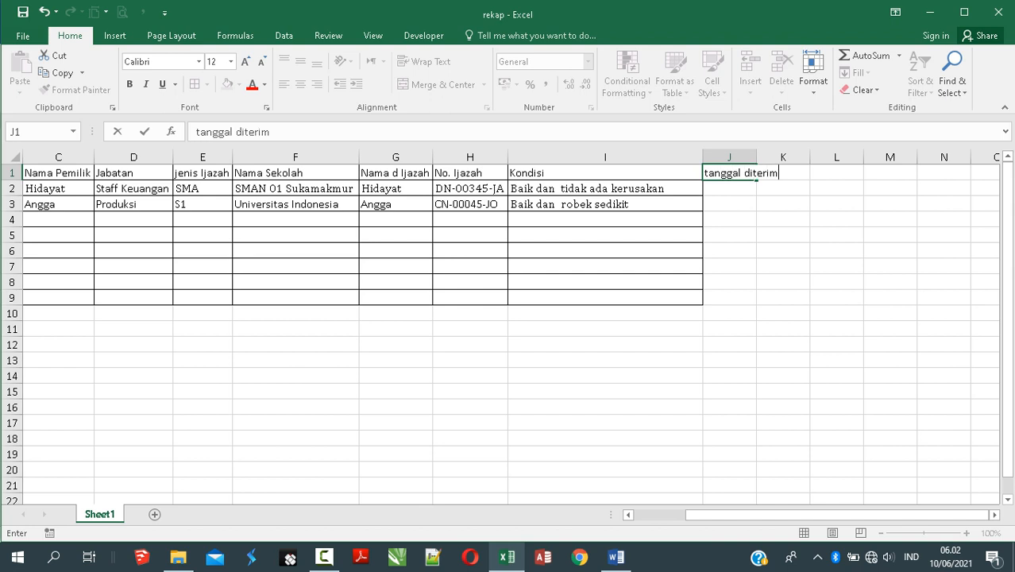
text(a)
key(Return)
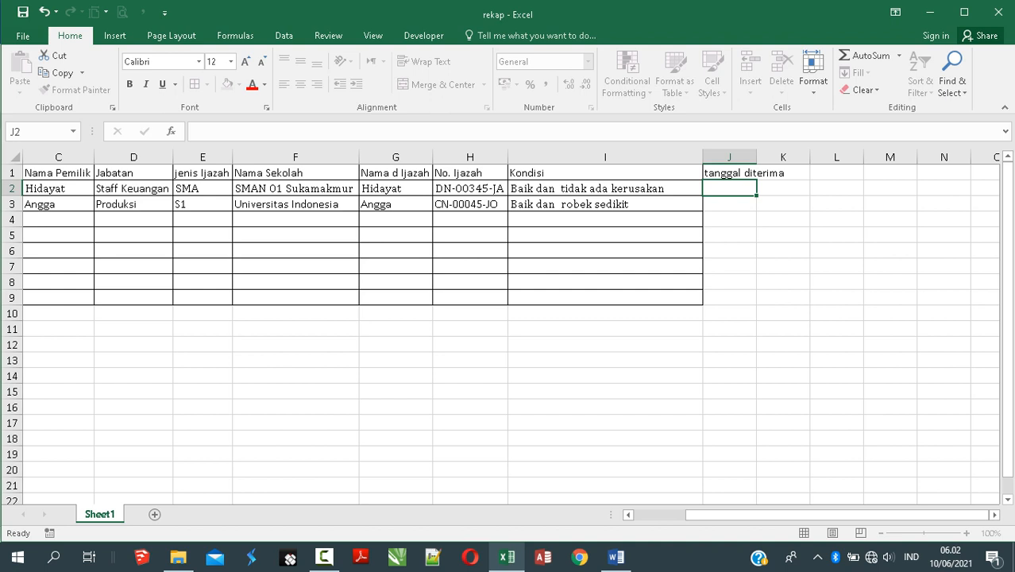
key(ctrl+semicolon)
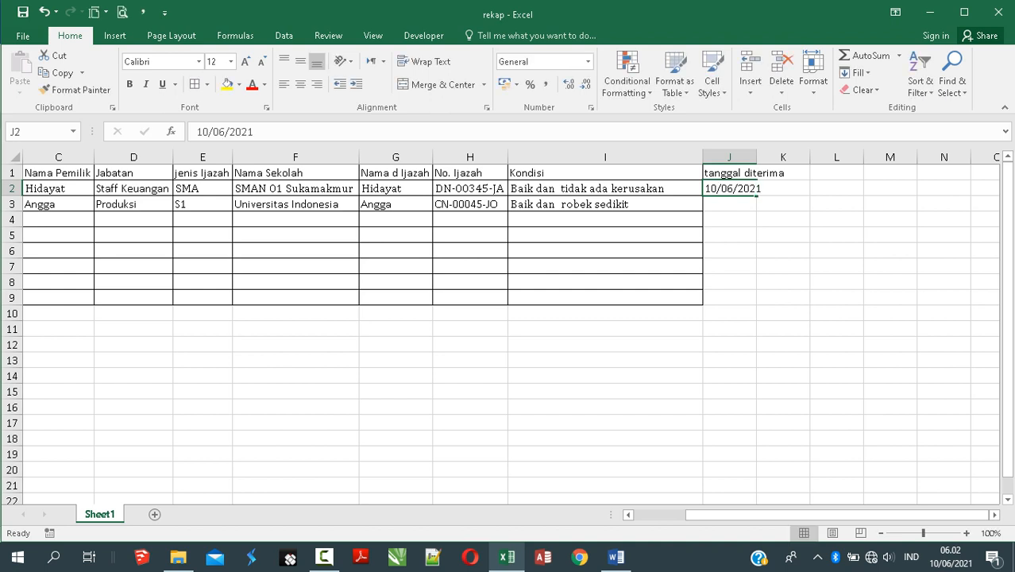
key(Return)
click(791, 188)
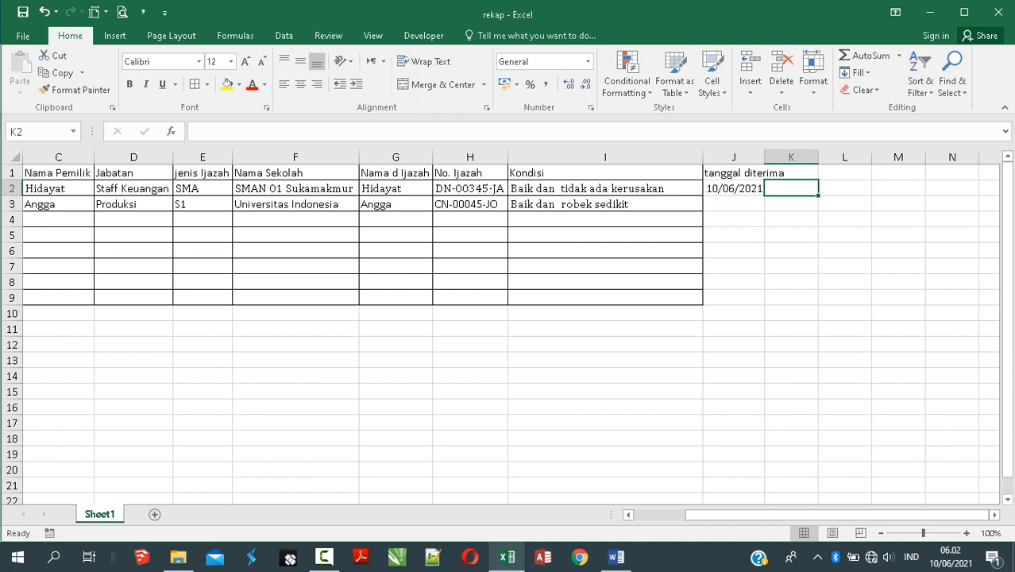
double_click(764, 157)
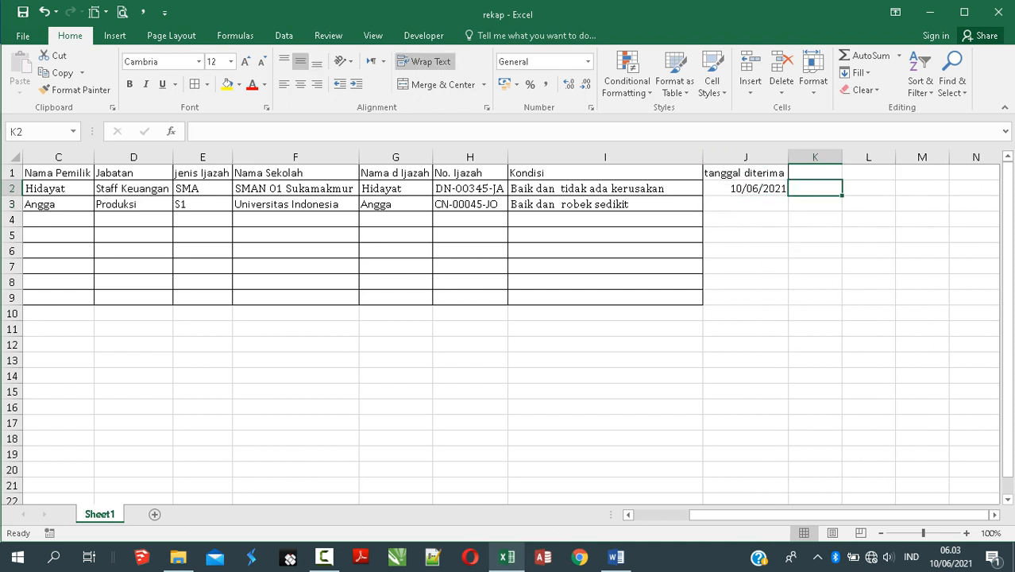
click(744, 188)
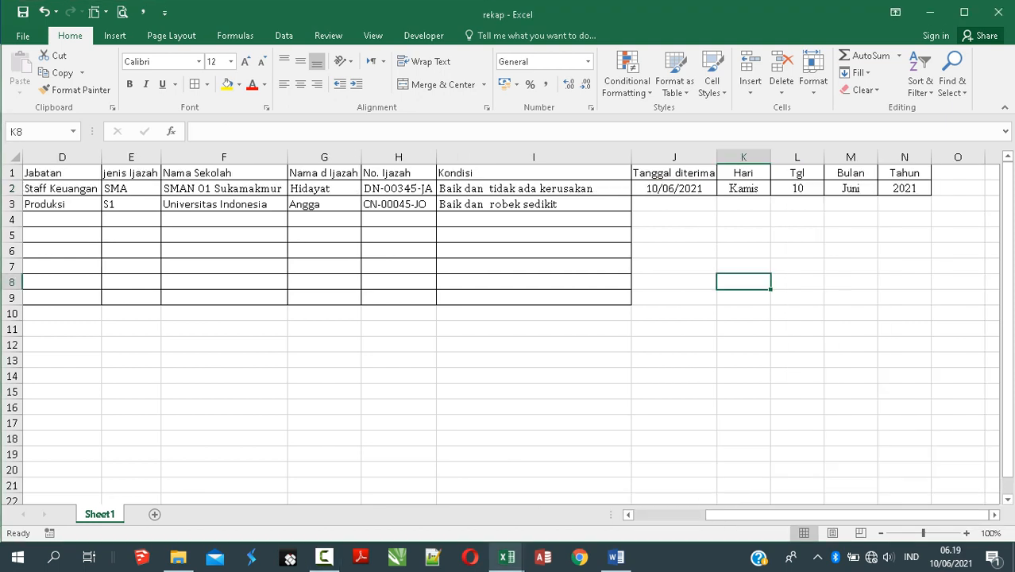
Step: Review the Tanggal diterima, Hari, Tgl, Bulan and Tahun headings and the J2 date
drag(1007, 201, 1006, 201)
click(674, 173)
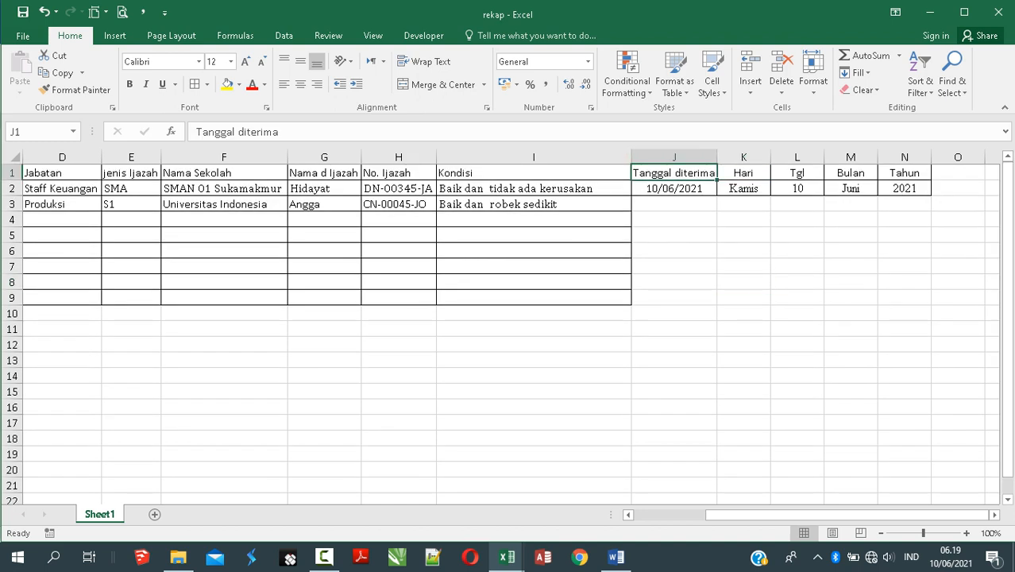
click(743, 173)
click(796, 173)
click(850, 173)
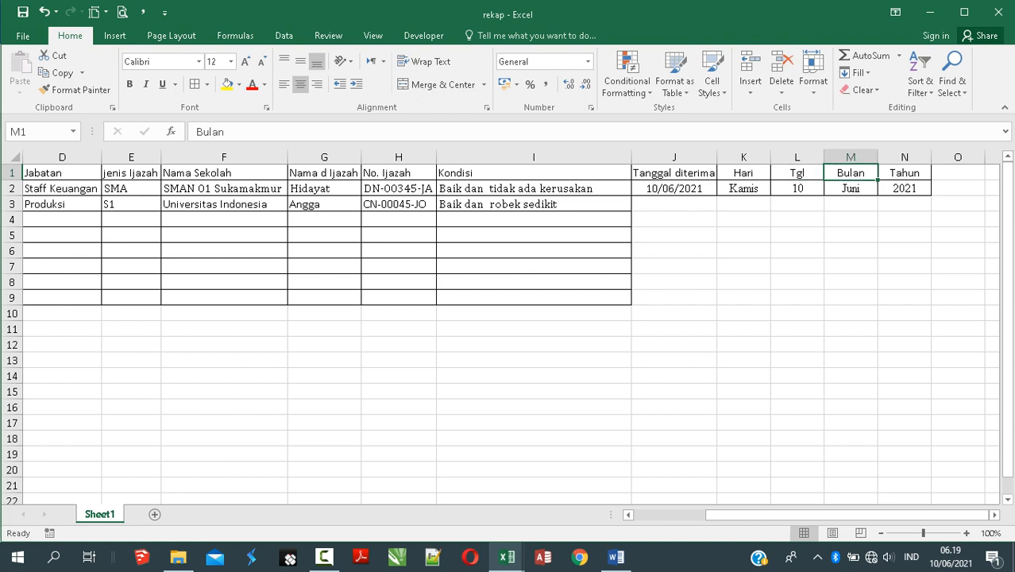
click(904, 173)
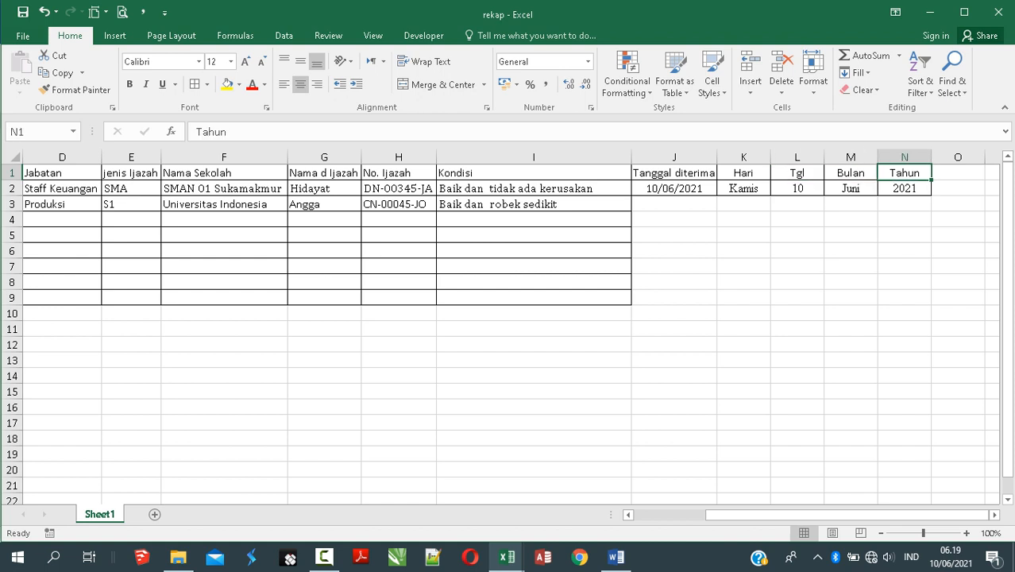
click(796, 173)
click(850, 173)
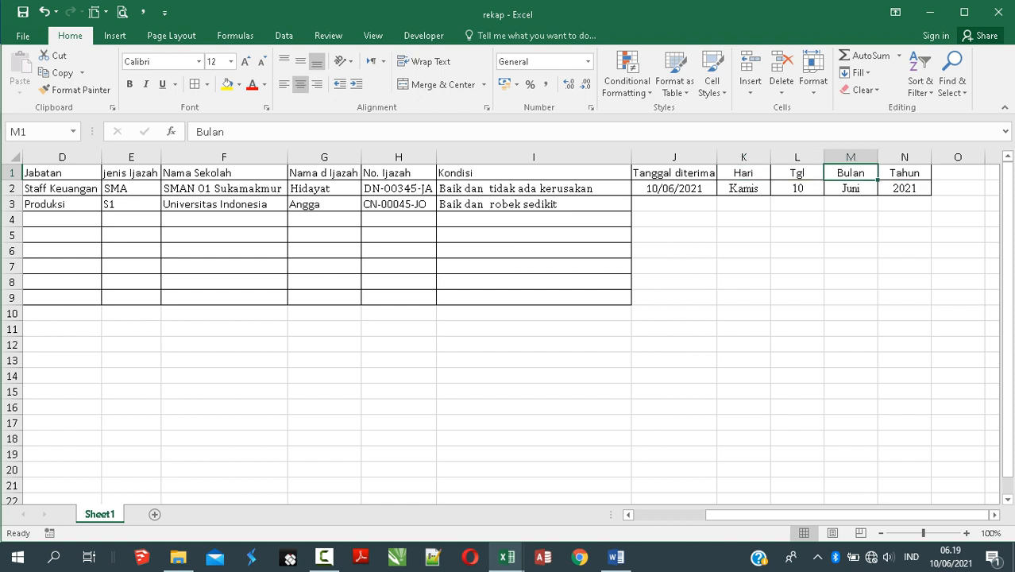
click(904, 173)
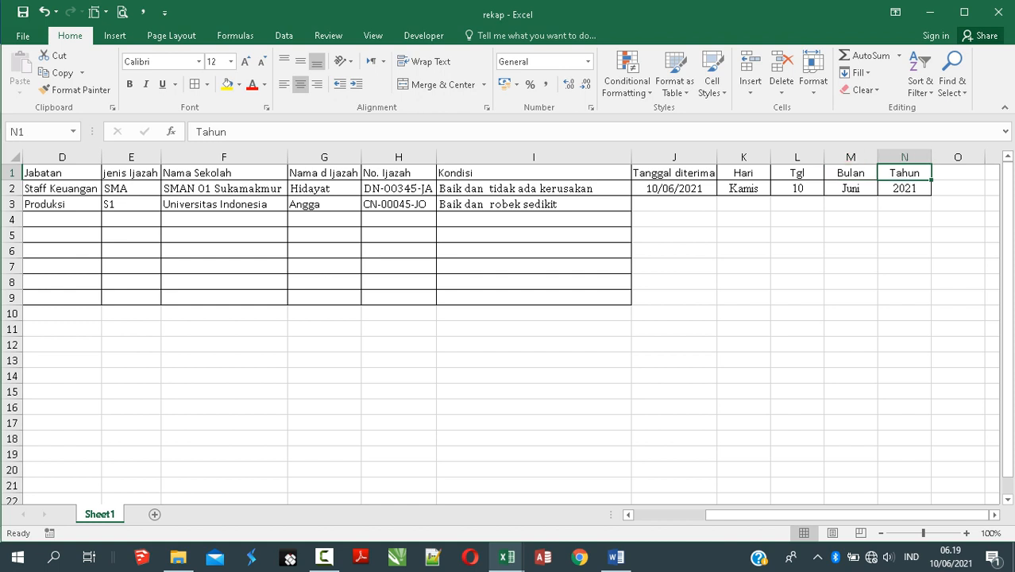
click(674, 189)
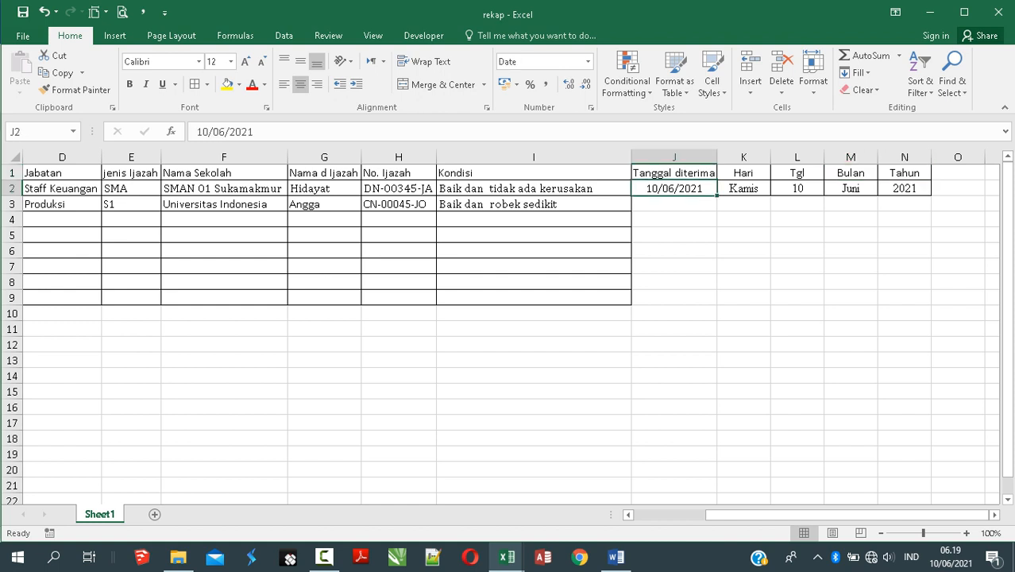
click(674, 328)
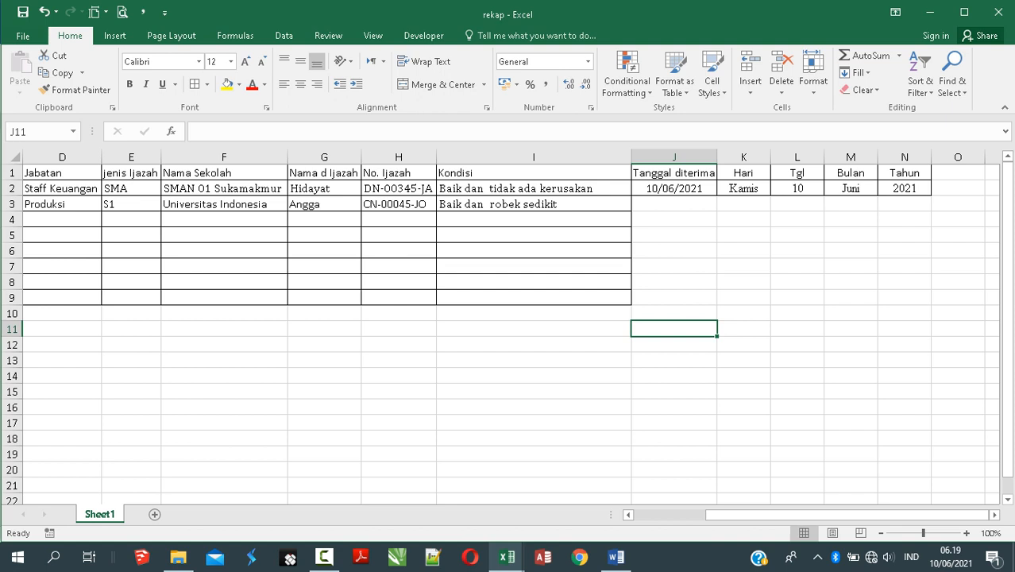
click(674, 204)
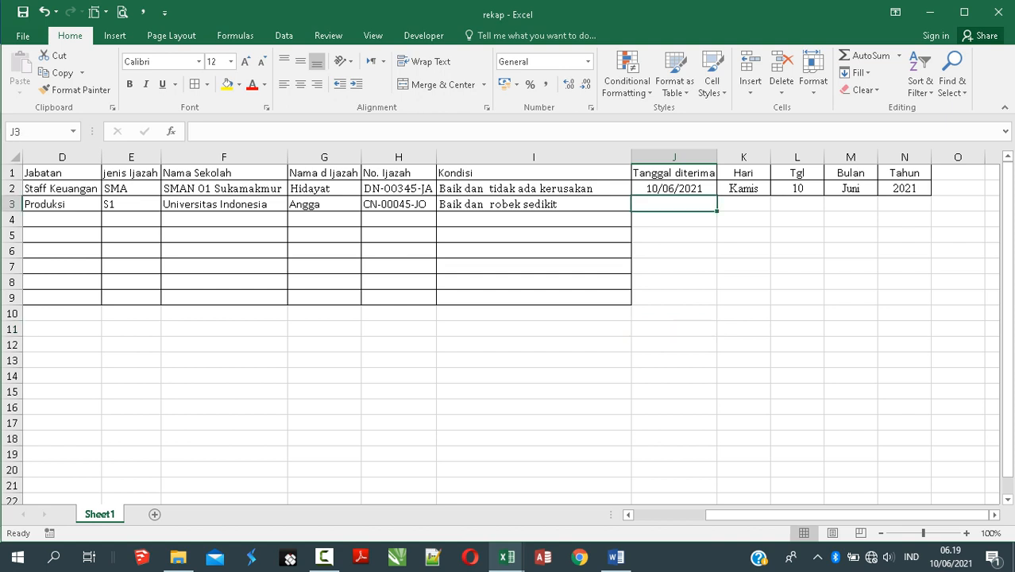
Step: Change J2's date to 11/06/2021 and check the Hari formula in K2
click(656, 188)
double_click(656, 188)
key(BackSpace)
text(1)
key(Return)
click(673, 266)
click(673, 189)
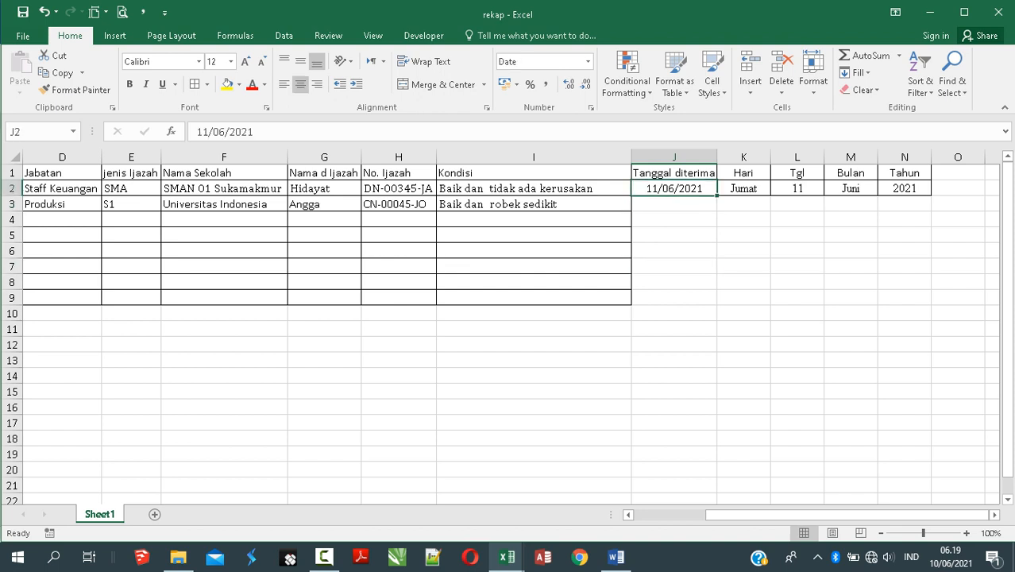
click(743, 189)
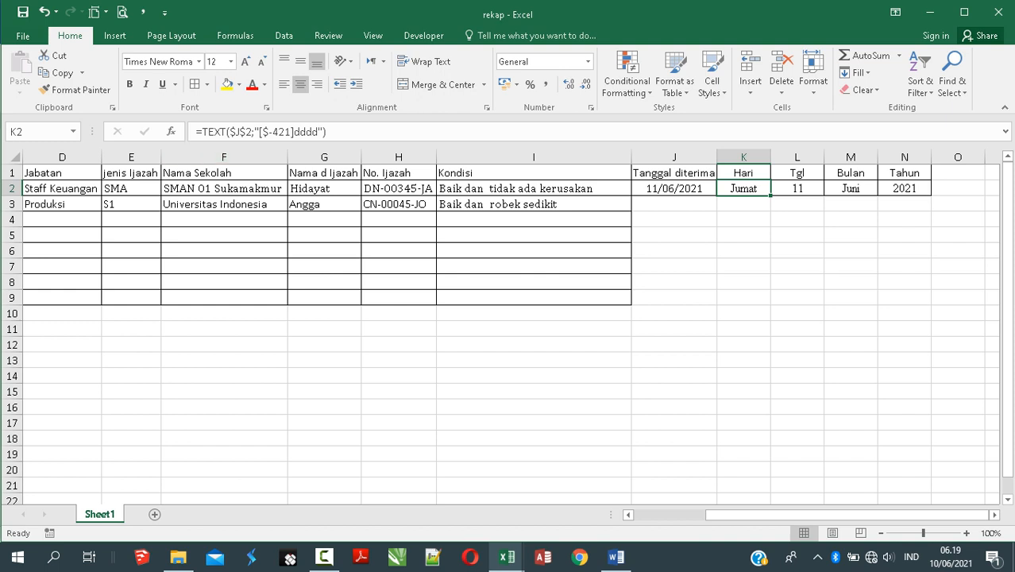
click(326, 132)
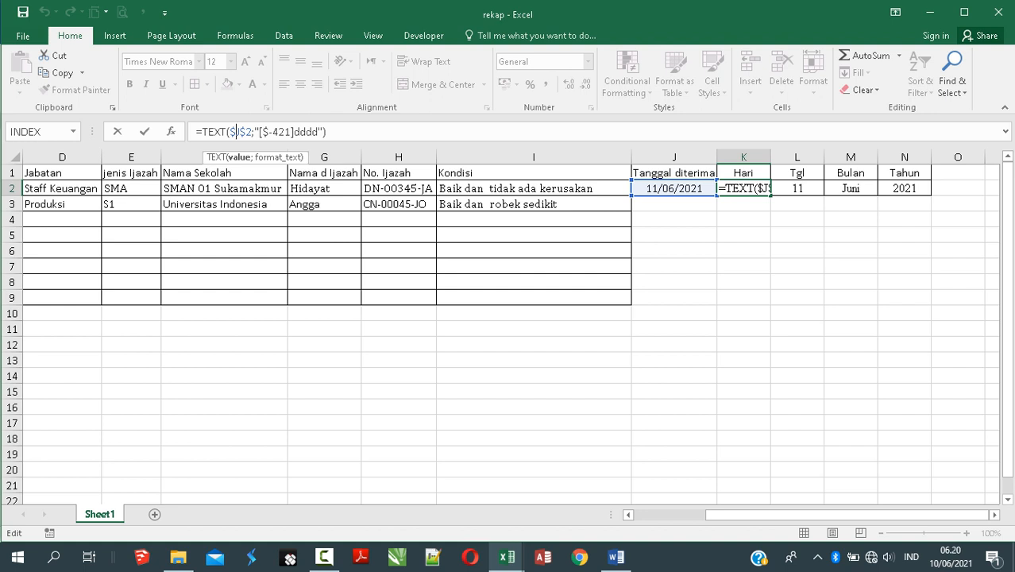
drag(293, 131, 318, 133)
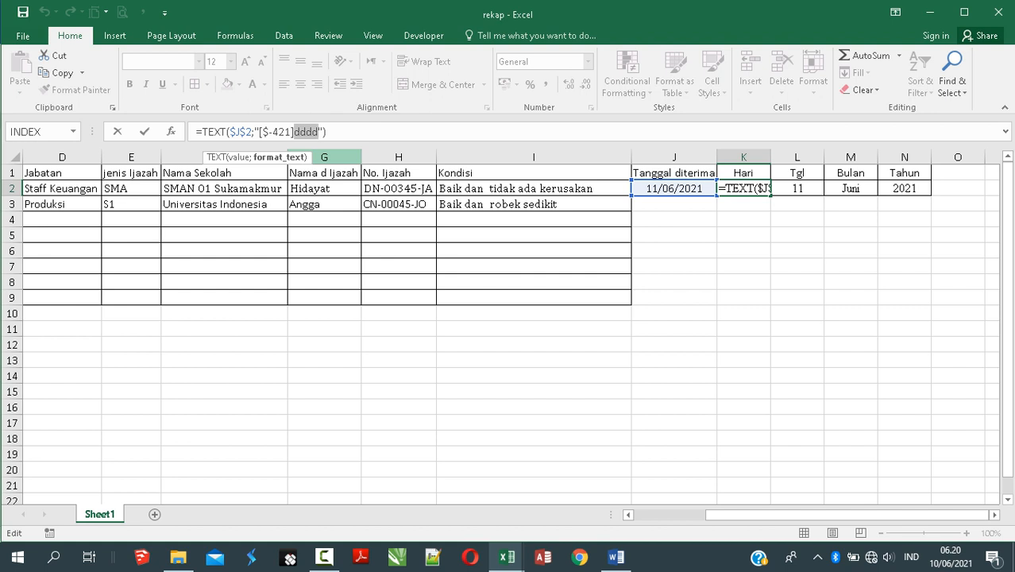
key(Return)
click(797, 188)
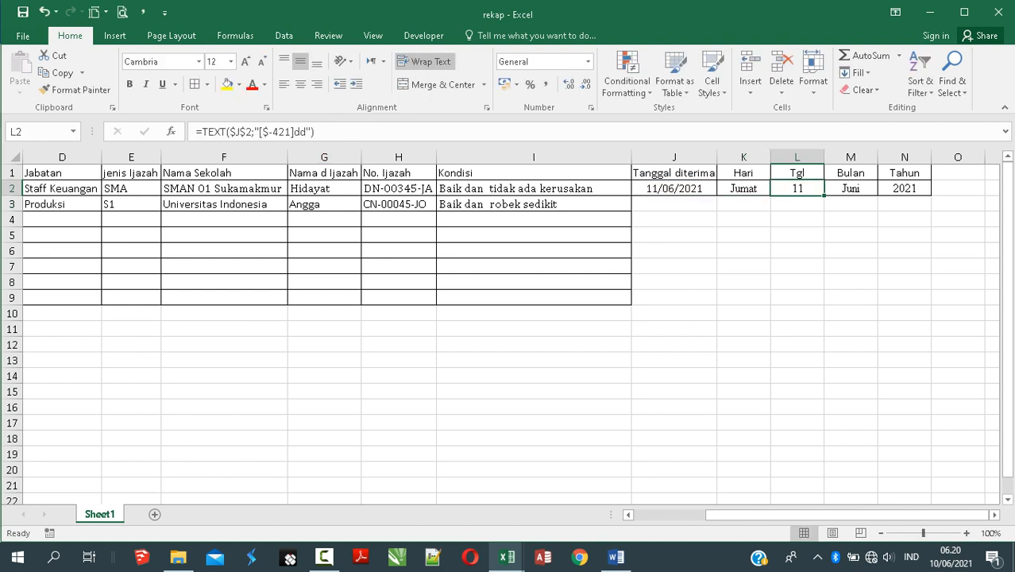
click(300, 132)
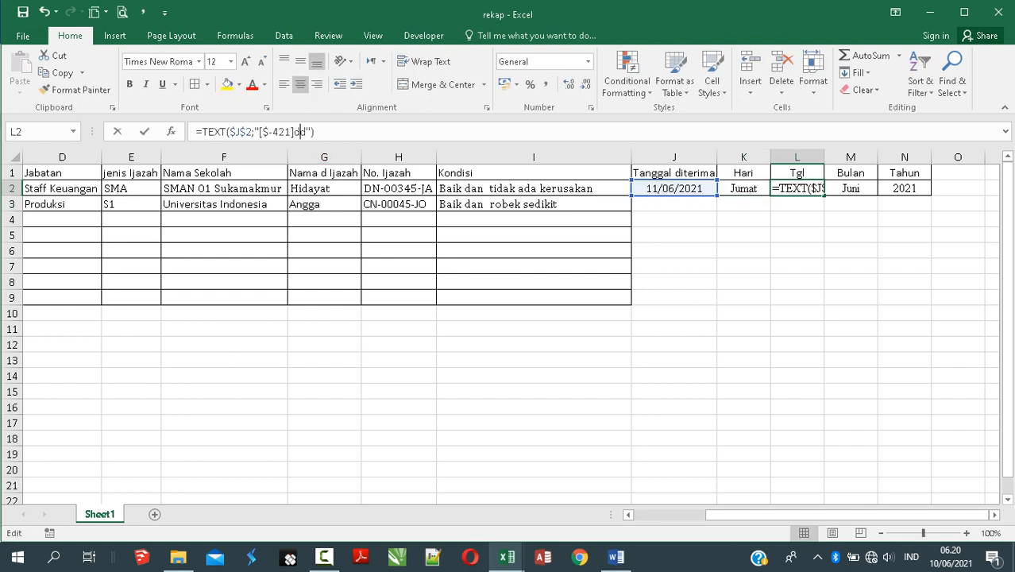
click(307, 132)
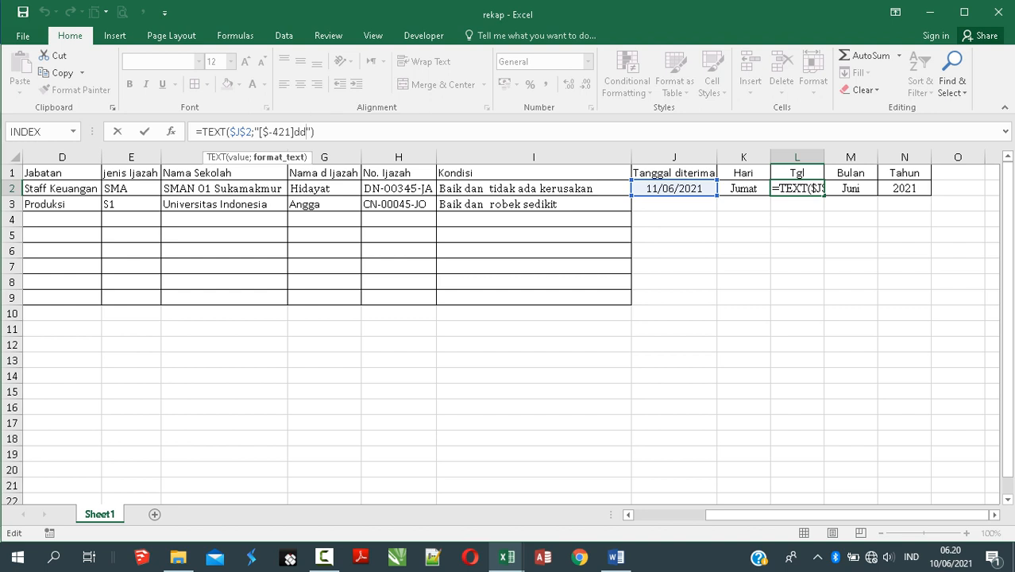
key(Return)
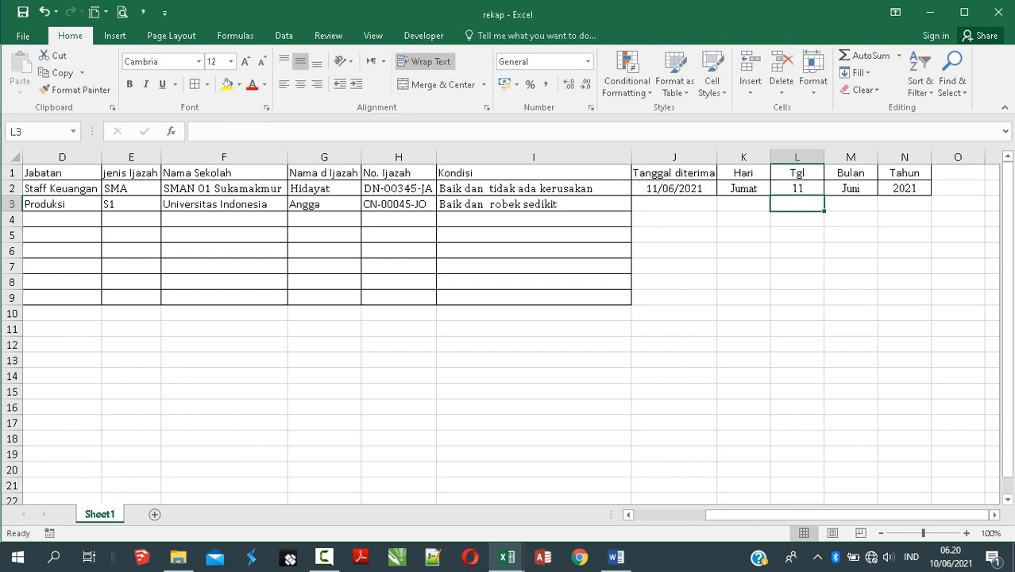
click(850, 188)
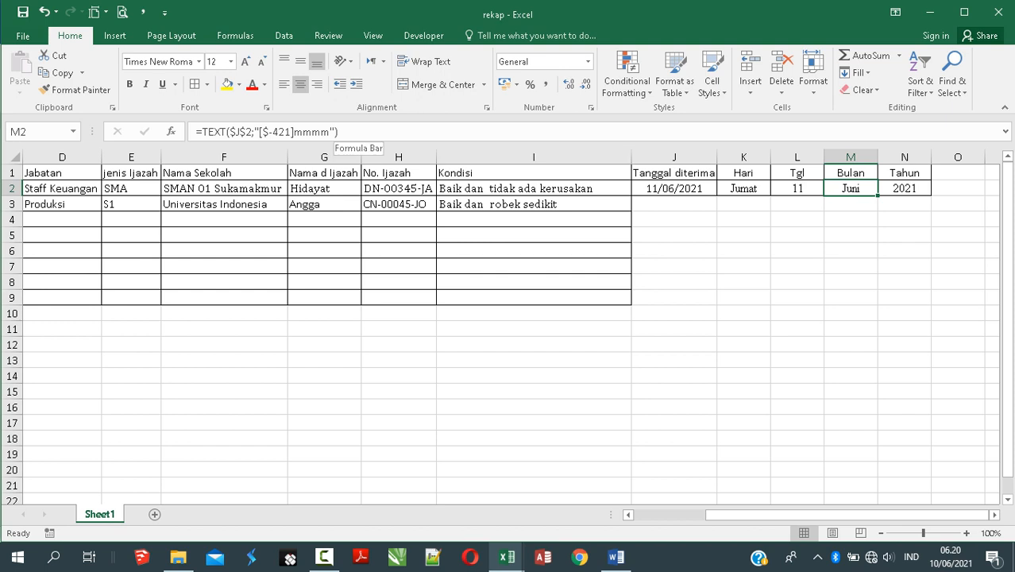
double_click(311, 131)
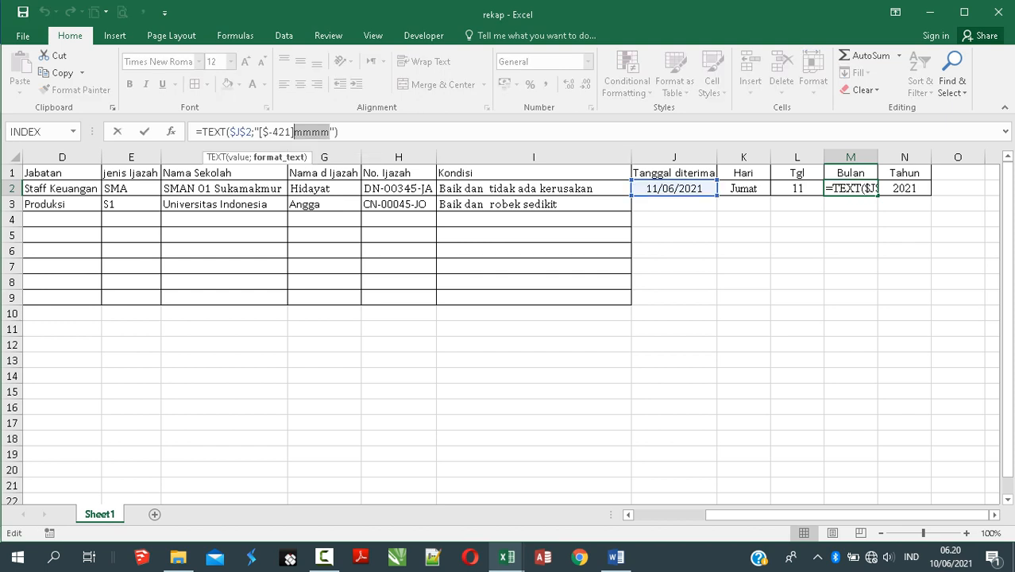
click(320, 131)
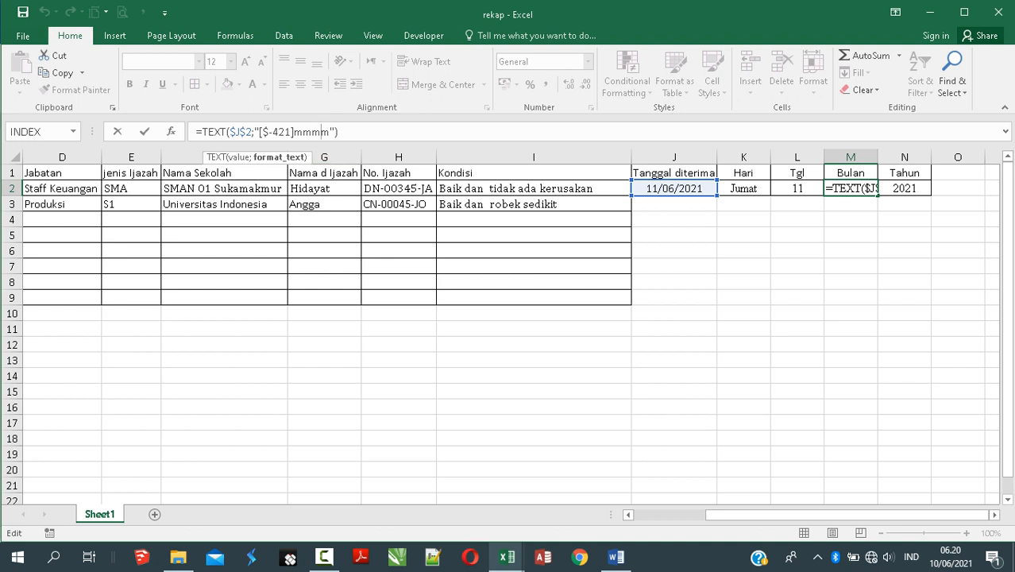
double_click(321, 132)
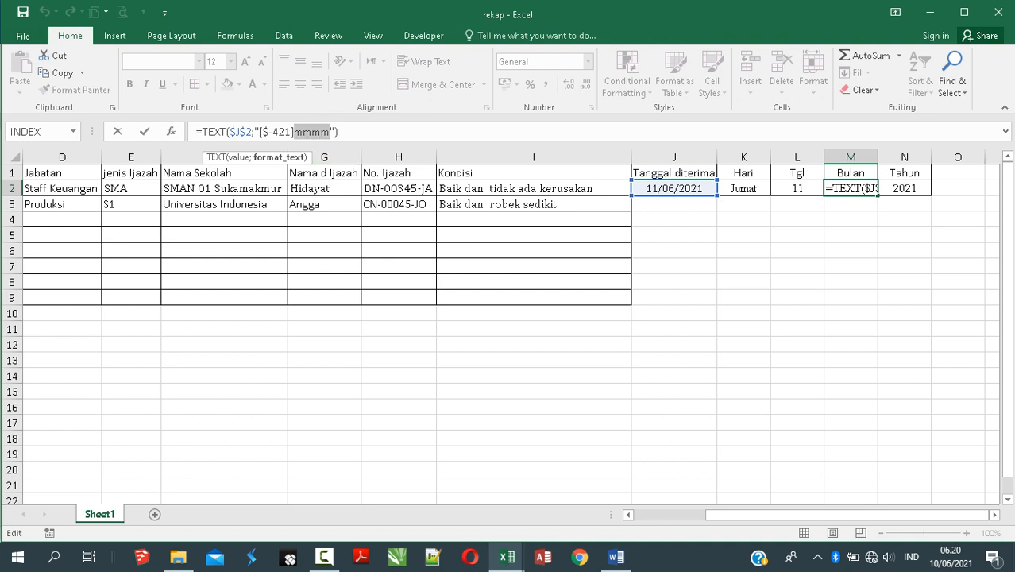
key(Return)
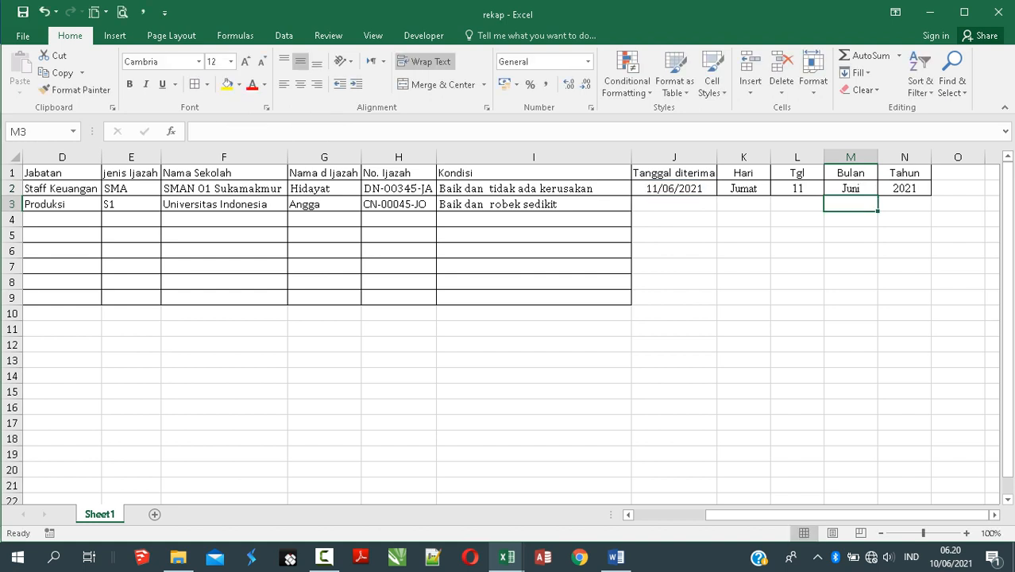
click(903, 188)
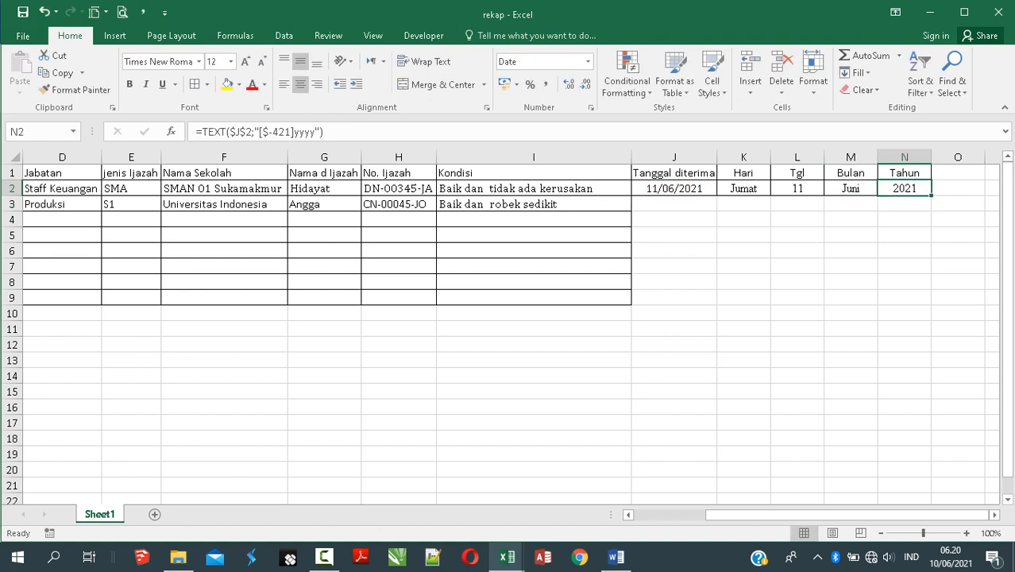
drag(316, 131, 294, 132)
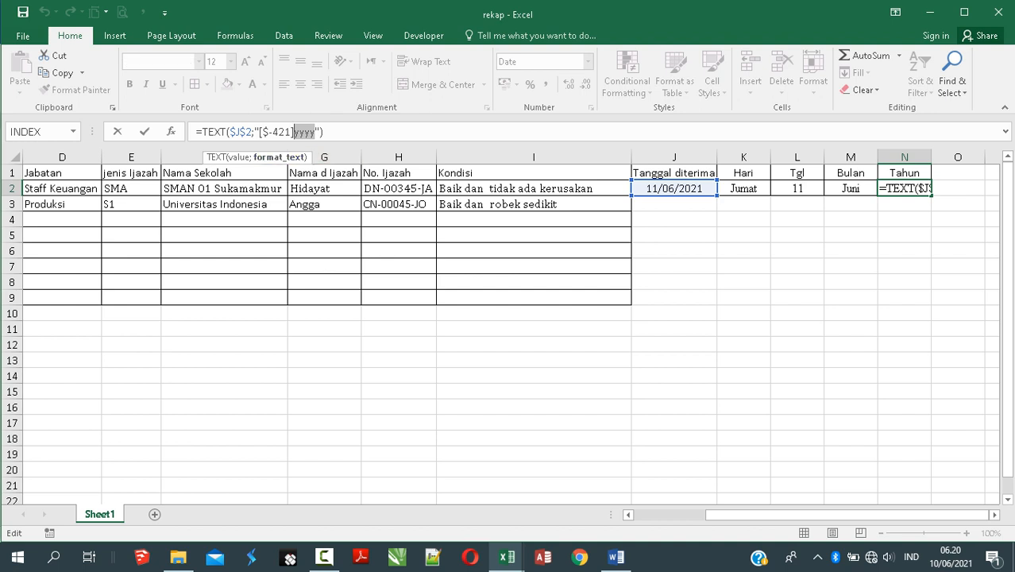
click(315, 132)
drag(319, 132, 272, 131)
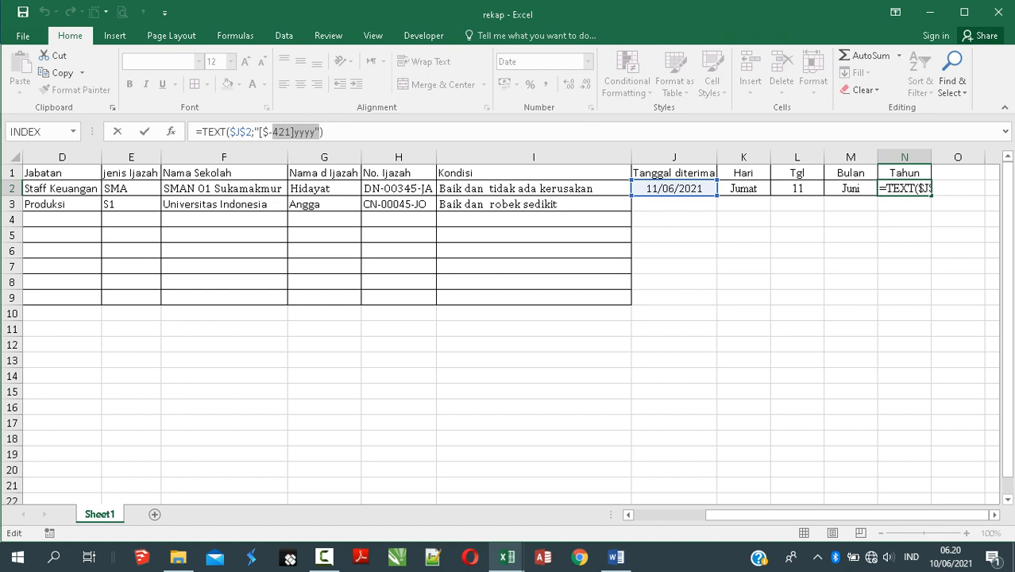
key(Return)
click(674, 298)
click(674, 204)
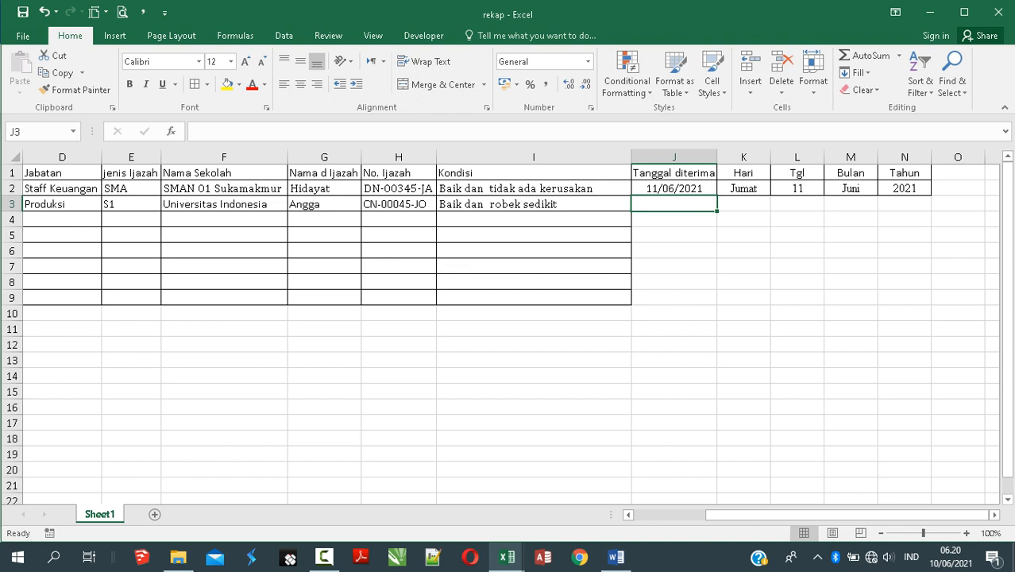
Step: Enter 15/06/2021 as the second record's received date in J3
key(ctrl+semicolon)
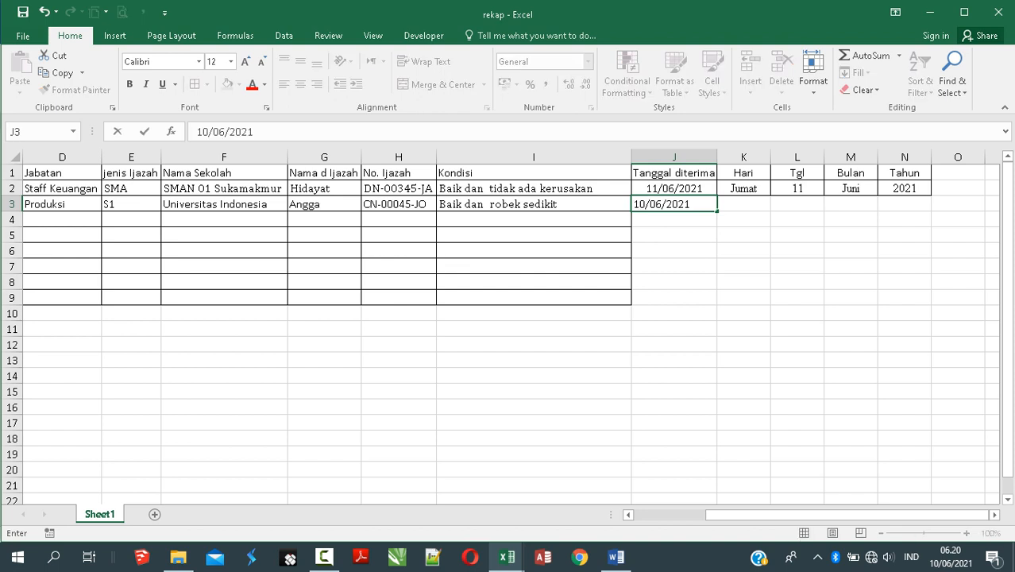
click(645, 204)
key(BackSpace)
text(5)
click(743, 188)
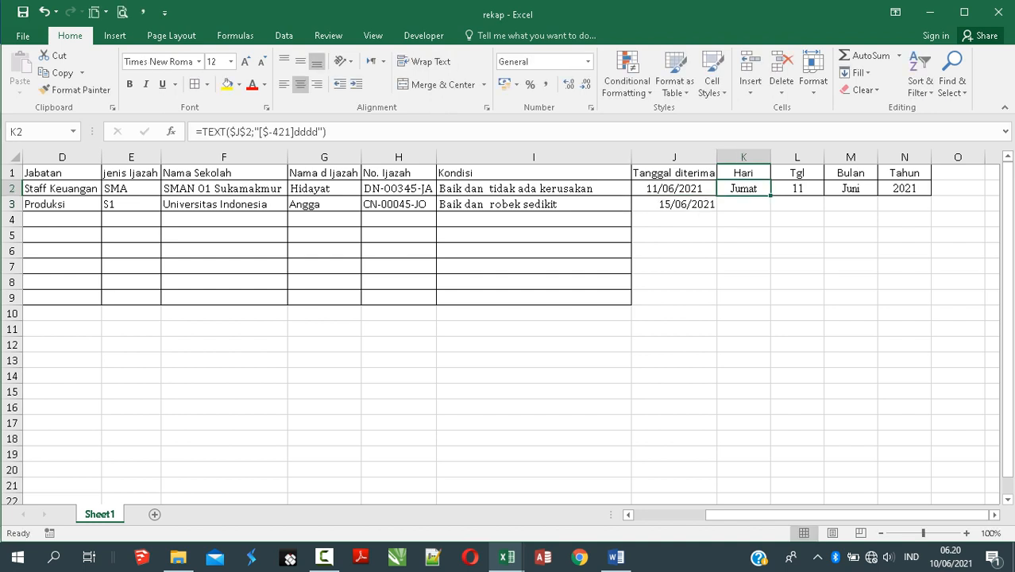
Step: Make the Hari formula's J2 reference relative, fill it down to row 3, and centre J3
click(235, 131)
double_click(235, 132)
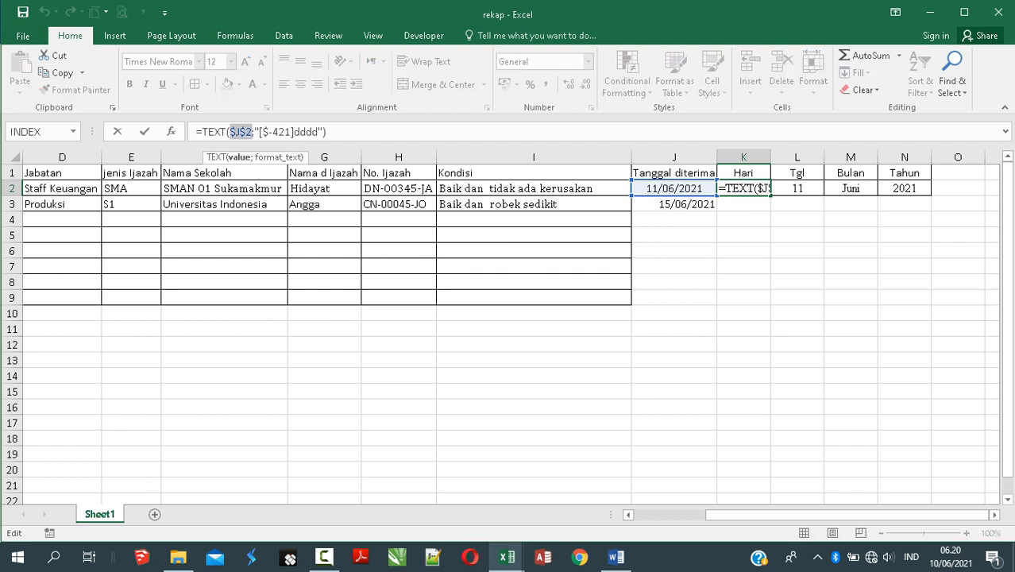
key(F5)
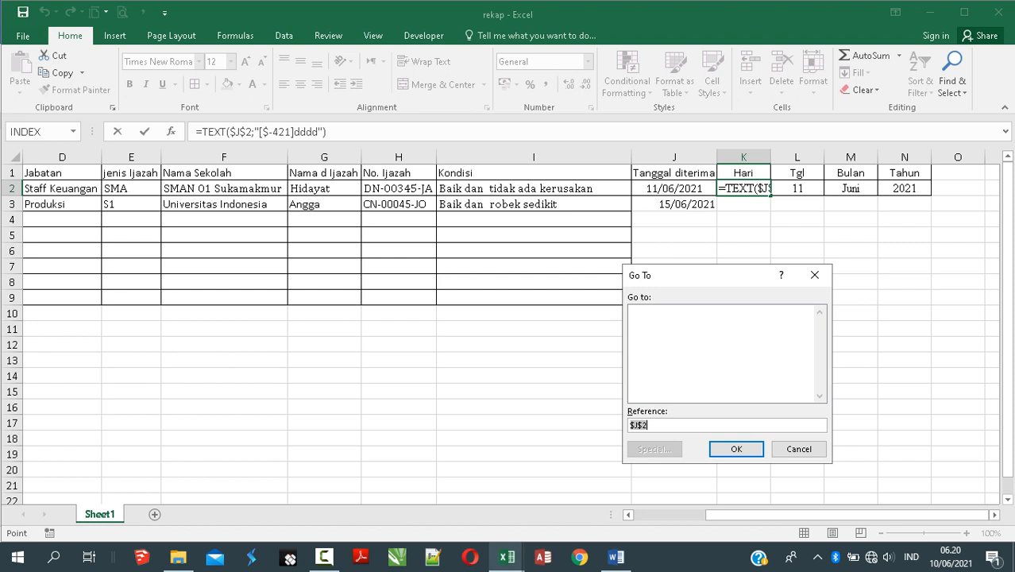
key(Escape)
key(F4)
key(F4)
key(F4)
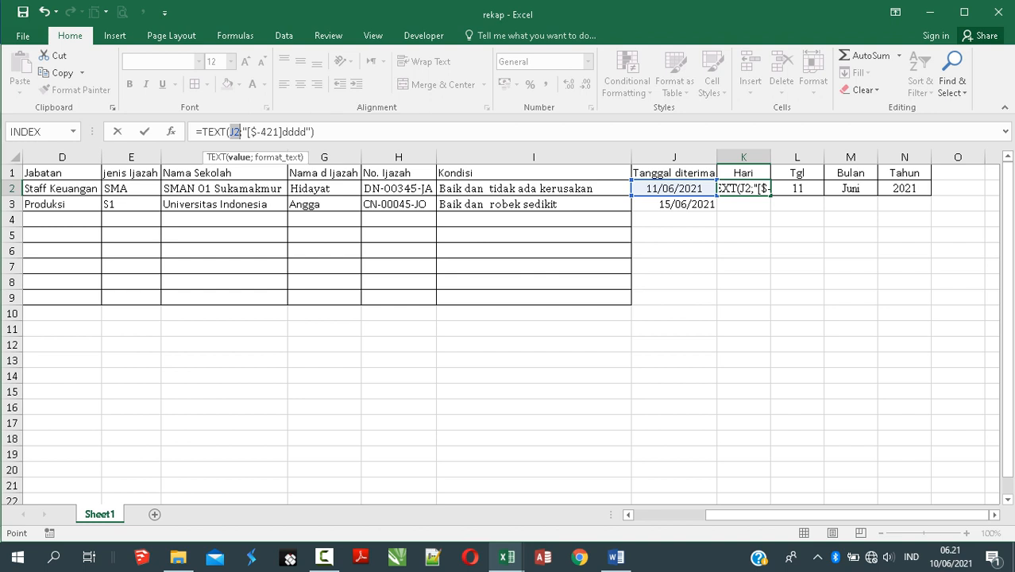
key(ctrl+Return)
double_click(770, 195)
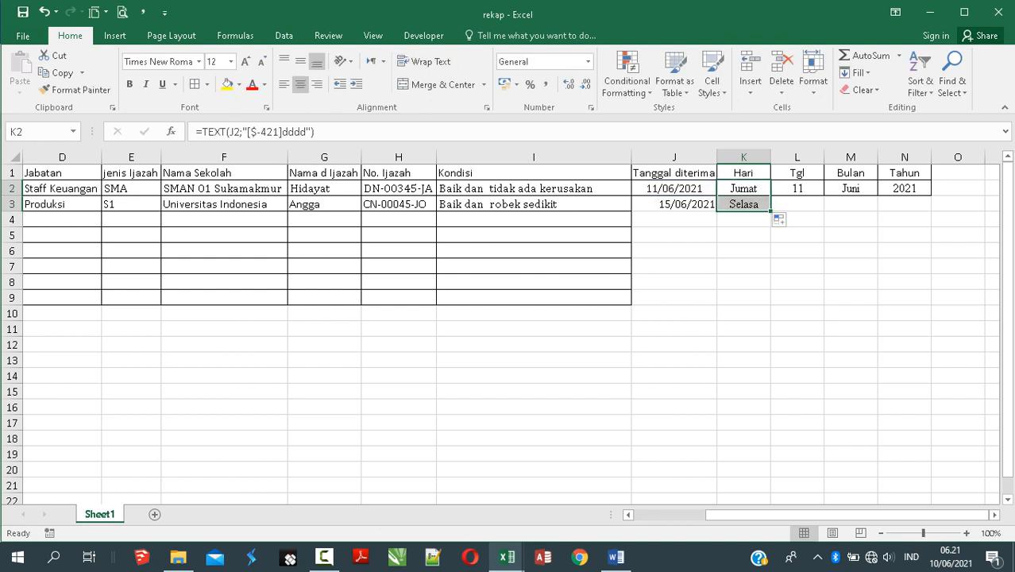
click(674, 204)
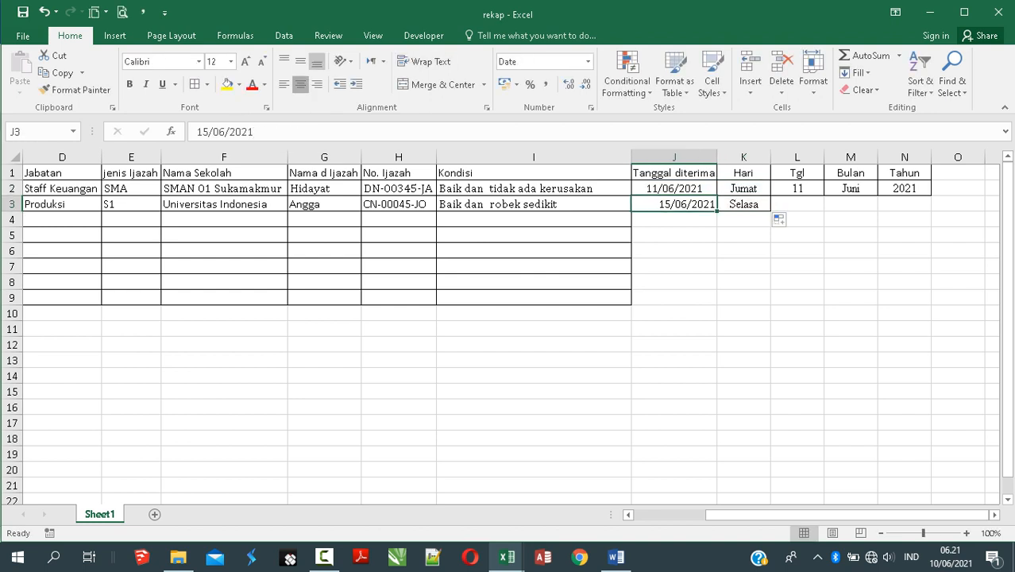
click(300, 84)
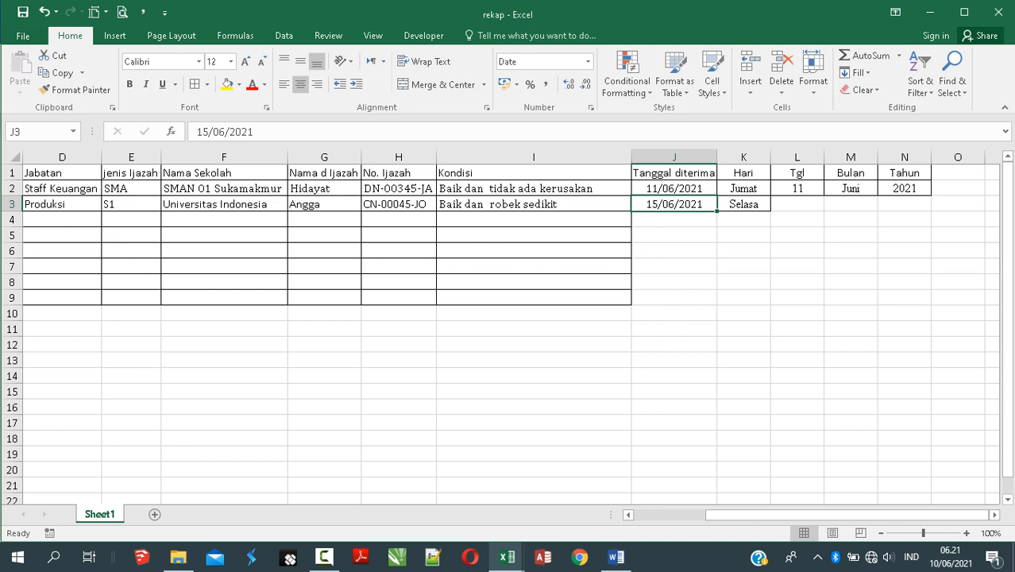
Step: Make the Tgl formula's date reference relative and fill it down to row 3
click(797, 189)
double_click(242, 131)
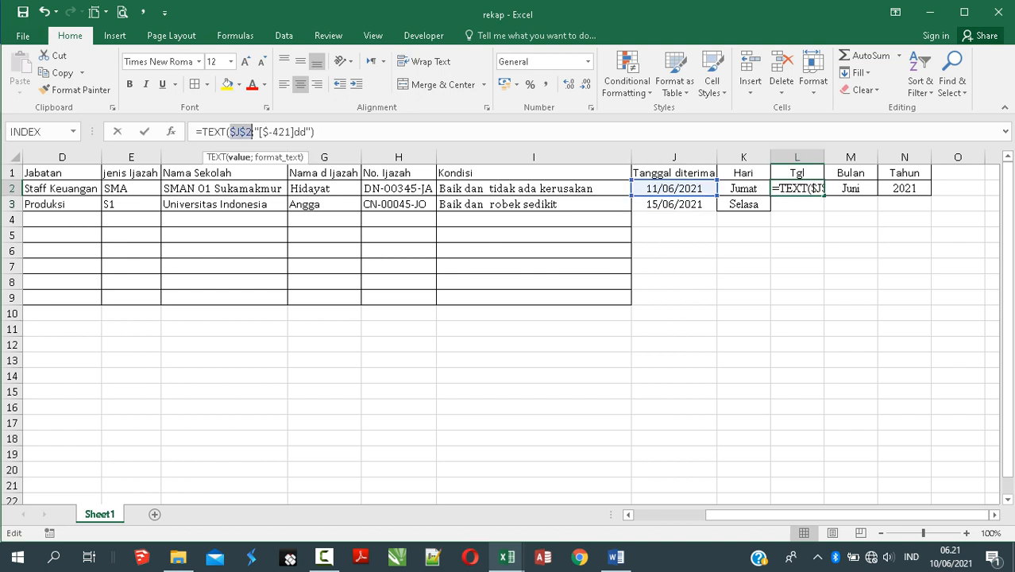
key(F4)
key(F4)
key(F4)
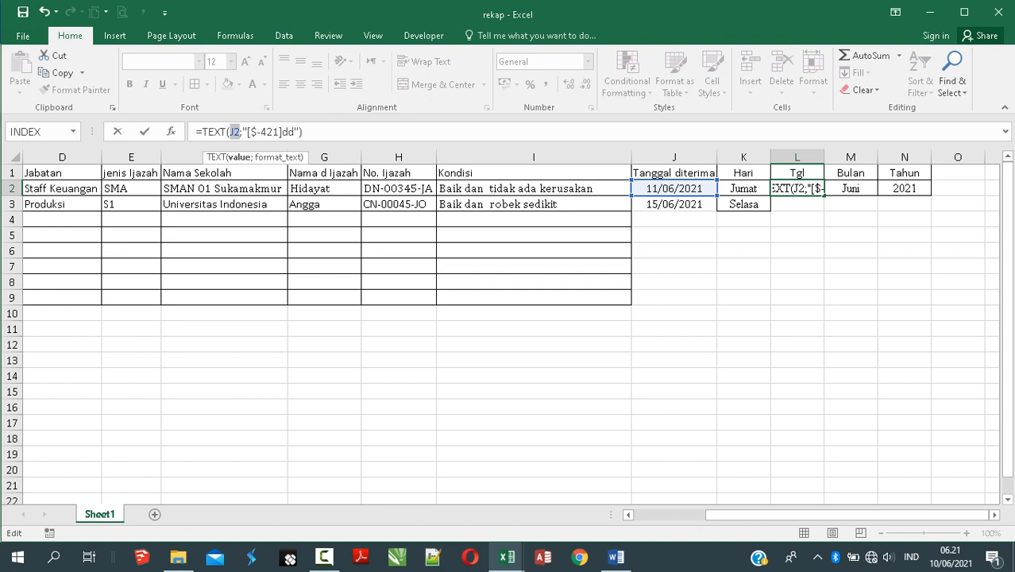
key(Return)
click(797, 188)
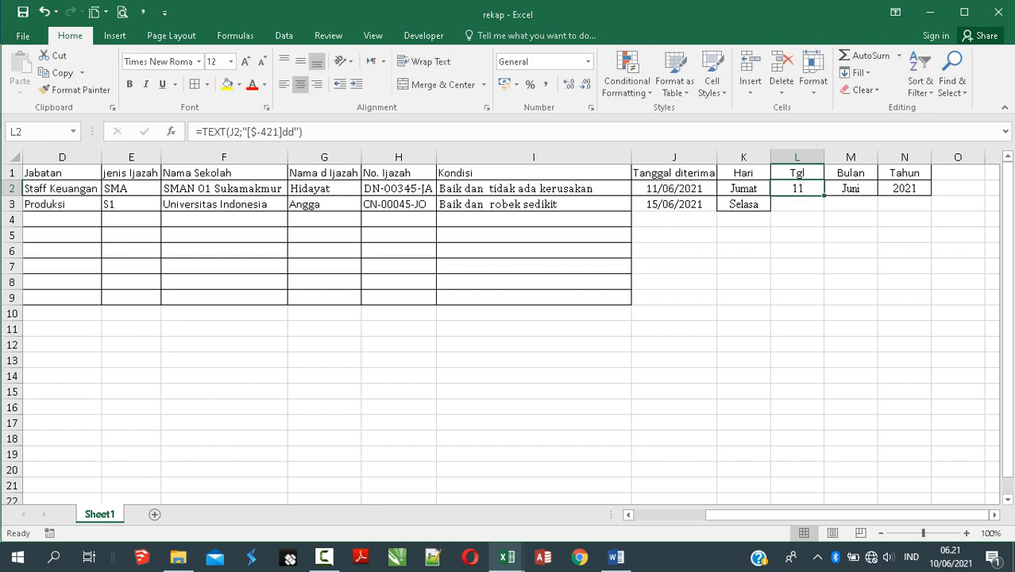
double_click(824, 195)
Step: Make the Bulan formula's date reference relative and fill it down to row 3
click(850, 188)
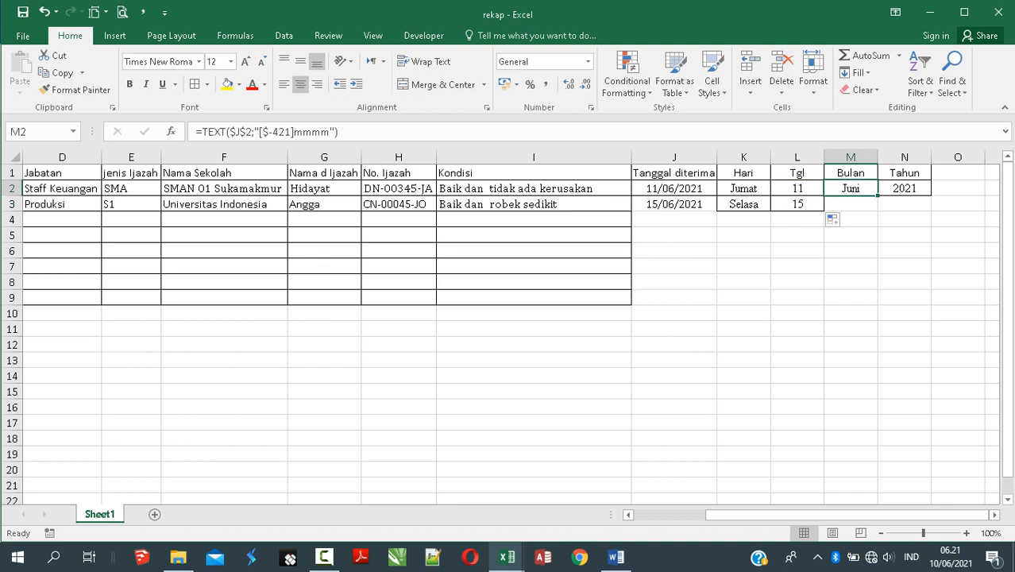
drag(250, 132, 229, 132)
key(F4)
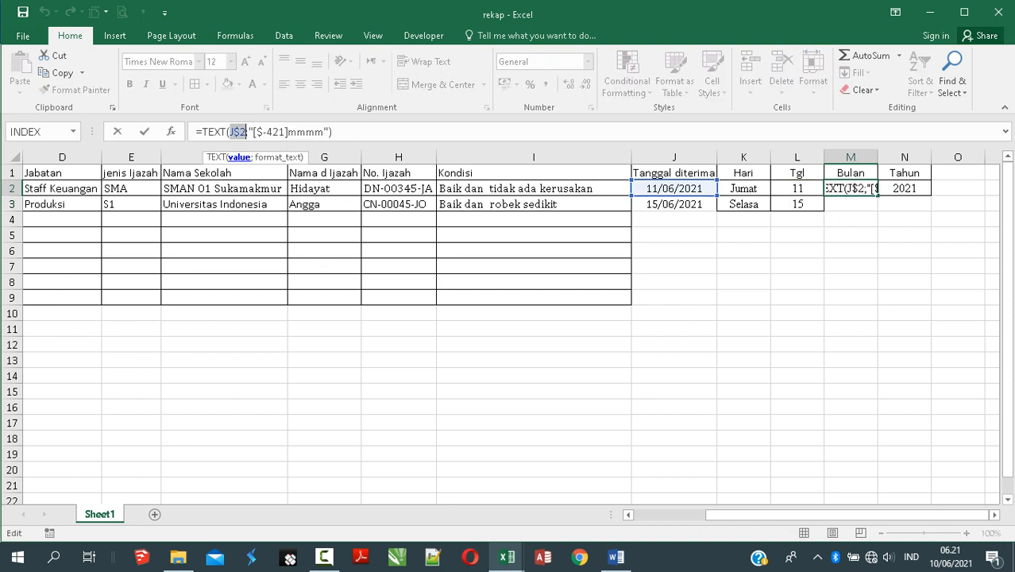
key(F4)
key(F4)
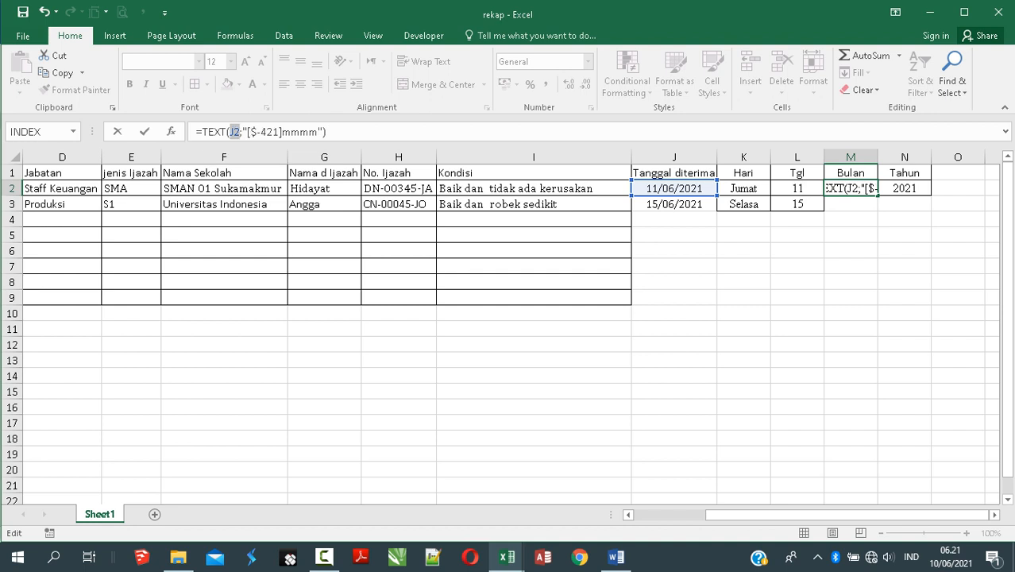
key(Return)
click(850, 188)
drag(877, 195, 876, 208)
Step: Make the Tahun formula's date reference relative and fill it down to row 3
click(904, 189)
double_click(904, 188)
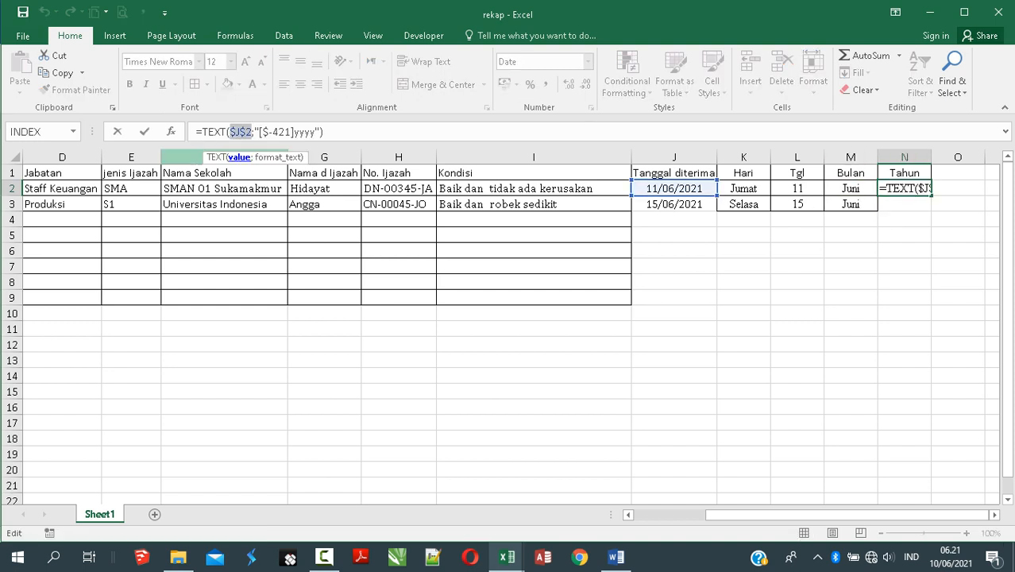
key(F4)
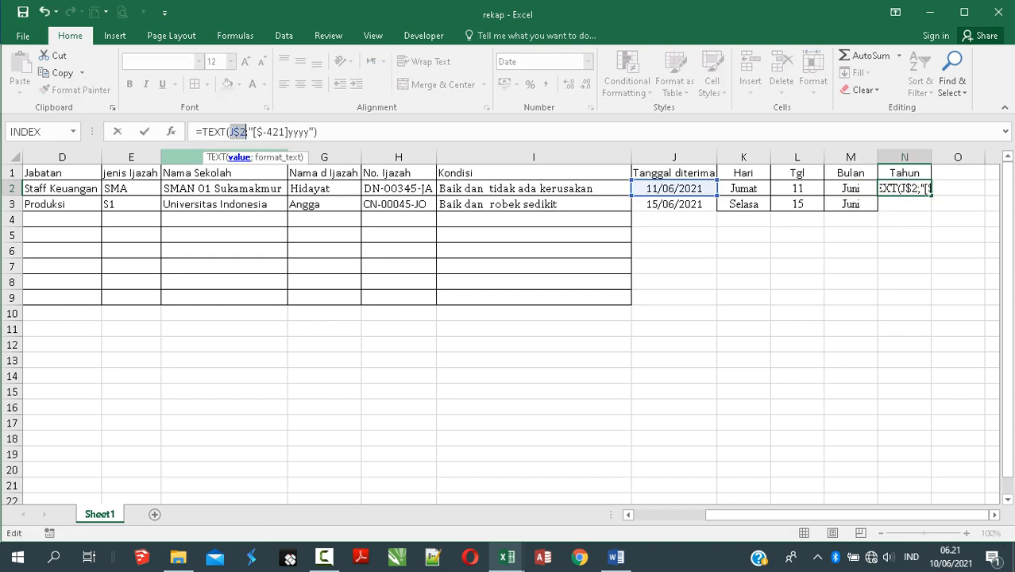
key(F4)
key(F4)
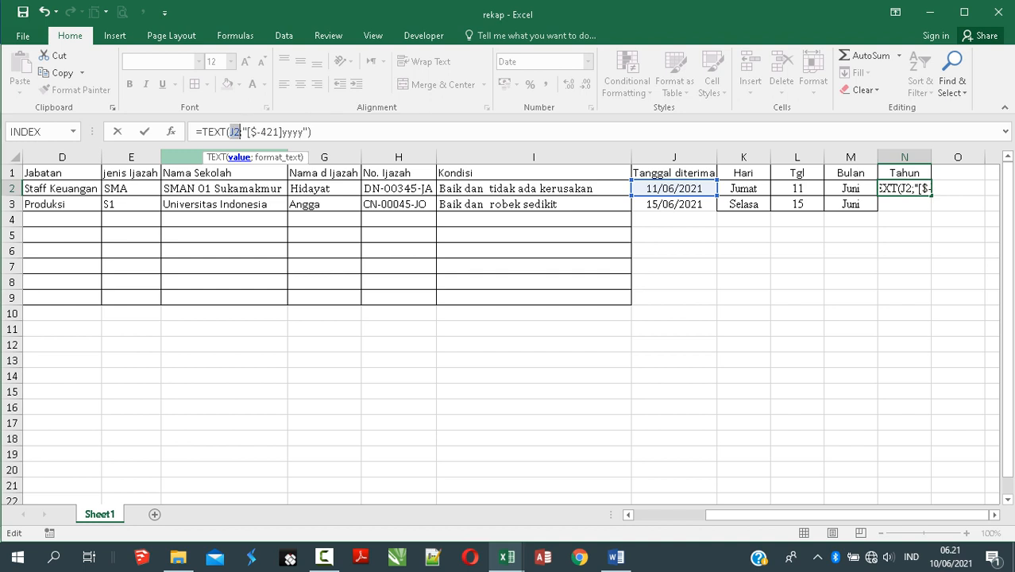
key(Return)
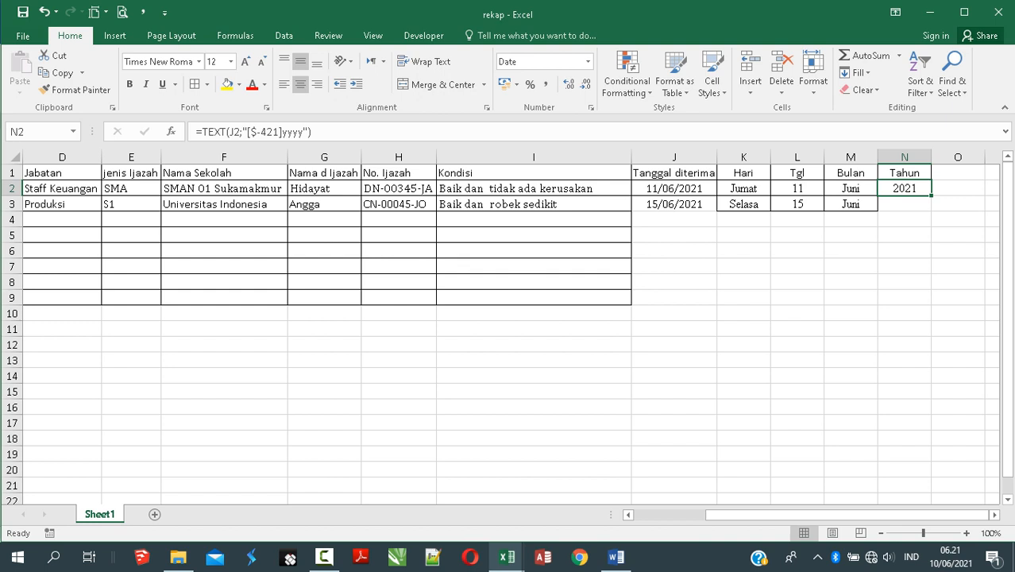
double_click(931, 195)
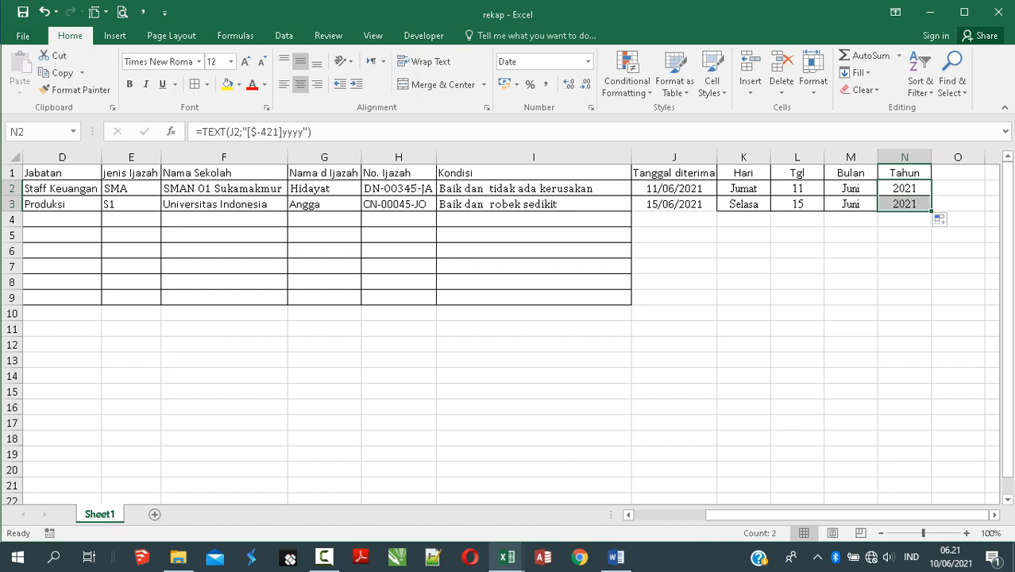
click(674, 204)
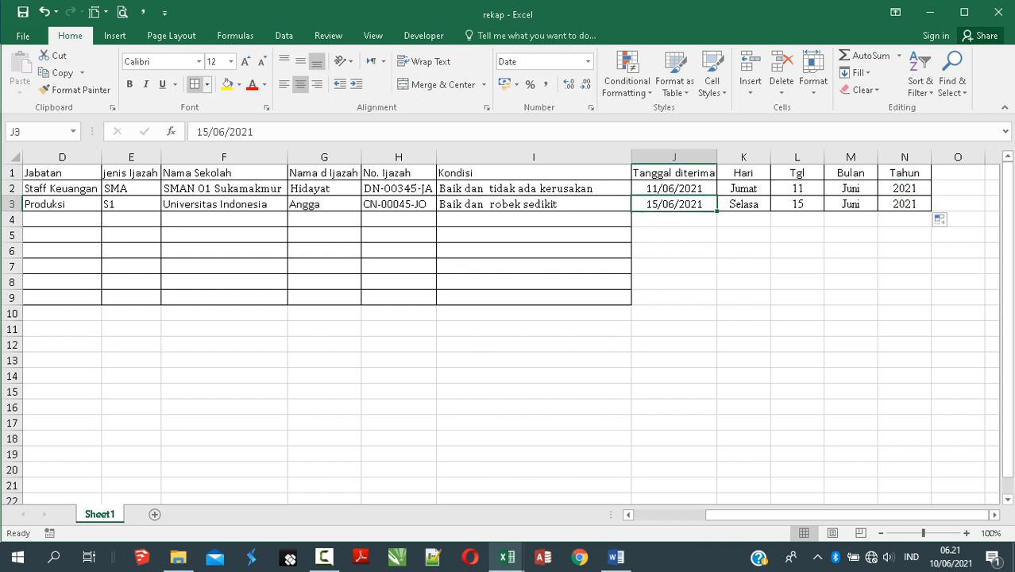
click(904, 251)
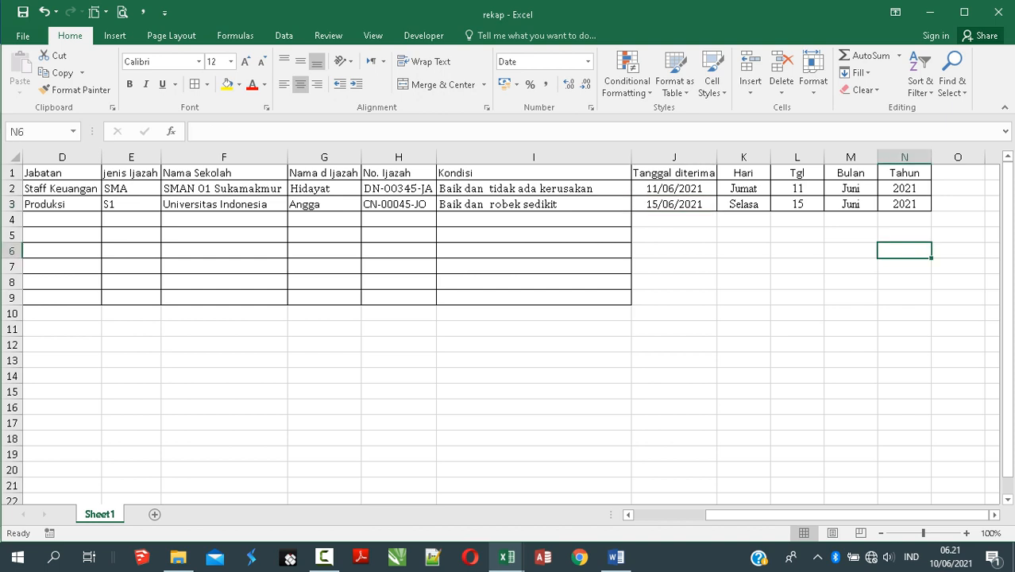
Step: In the Word letter, check the Tanggal_diterima merge field in the opening date sentence
key(alt+Tab)
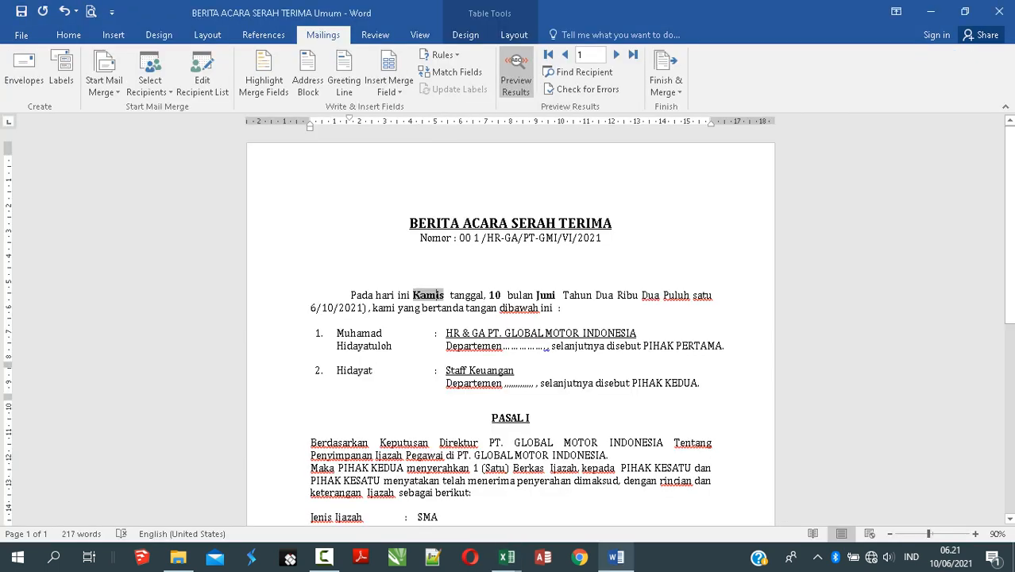
key(ctrl+s)
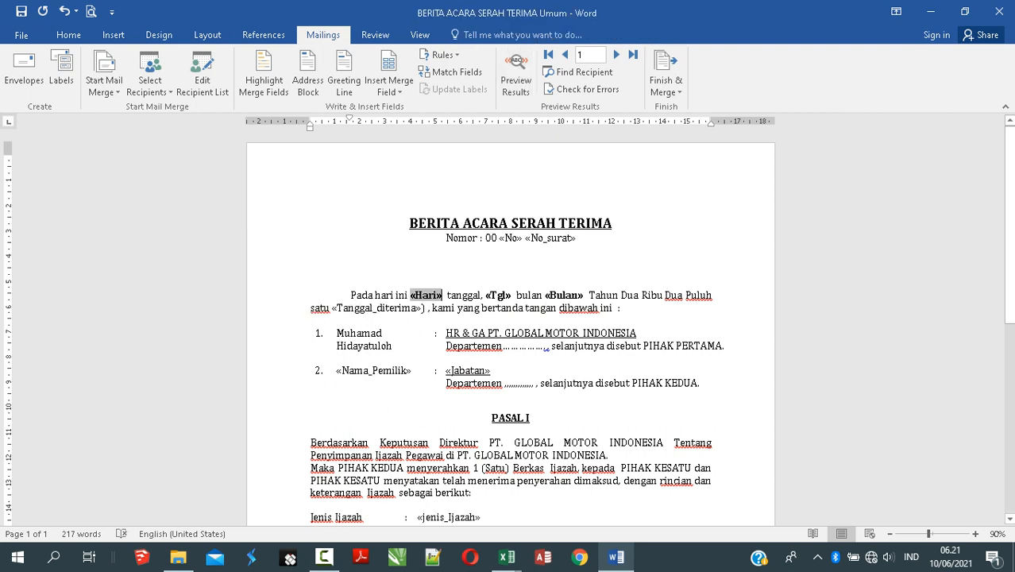
click(590, 294)
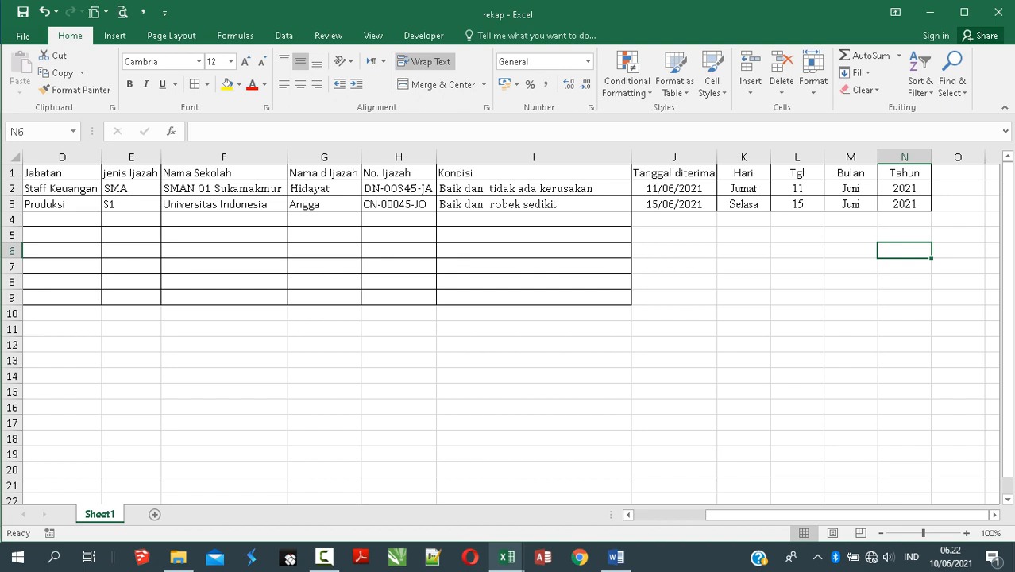
key(alt+Tab)
double_click(355, 308)
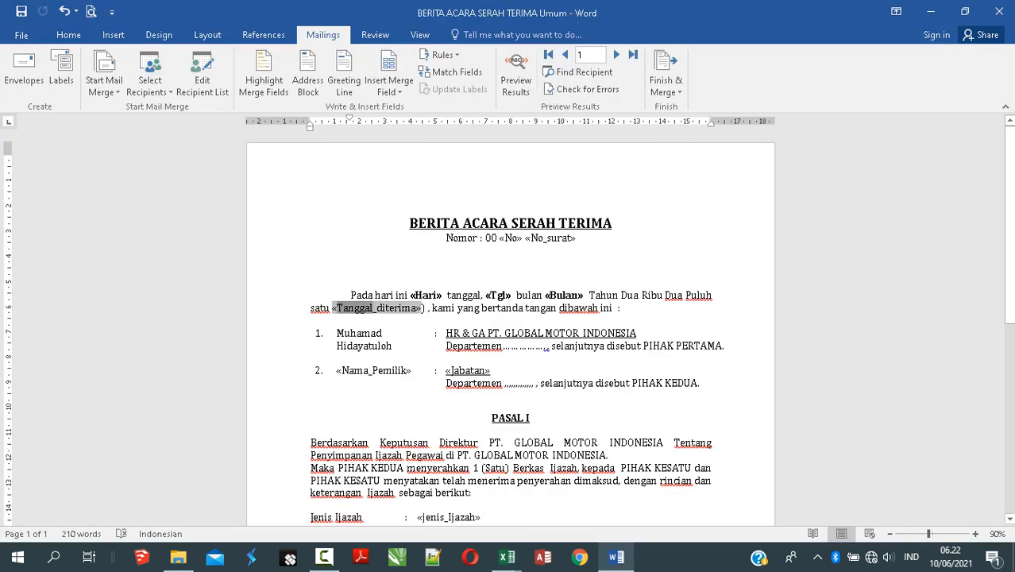
click(408, 320)
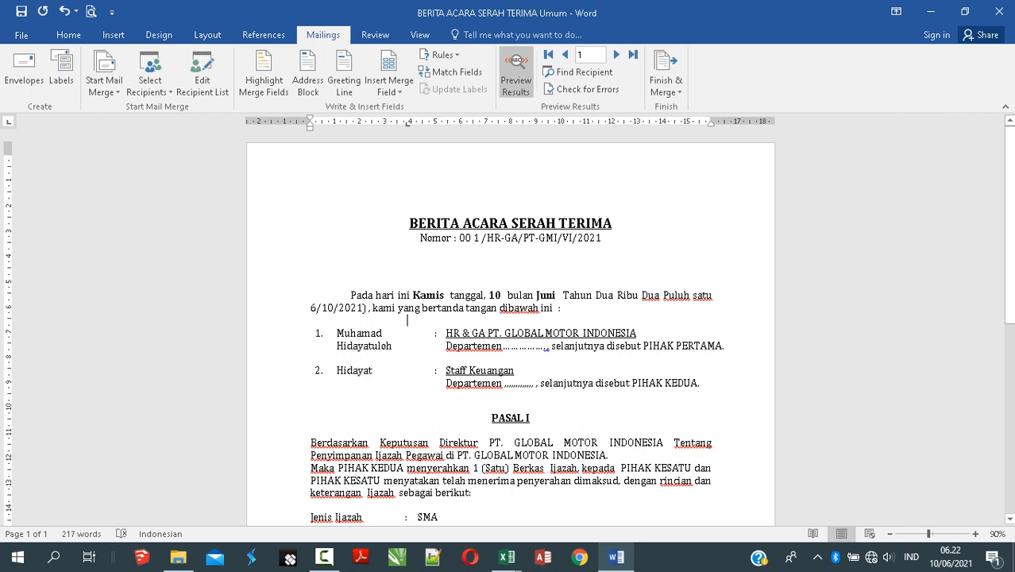
Step: Verify the merged Hari, Tgl and Bulan values Kamis, 10 and Juni, then switch to Excel
click(421, 295)
click(495, 295)
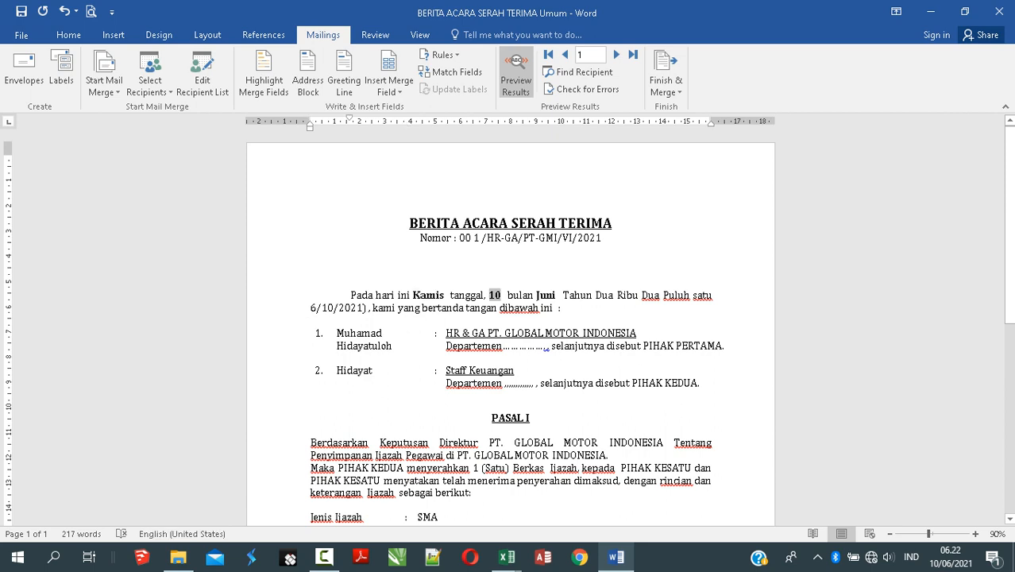
click(546, 295)
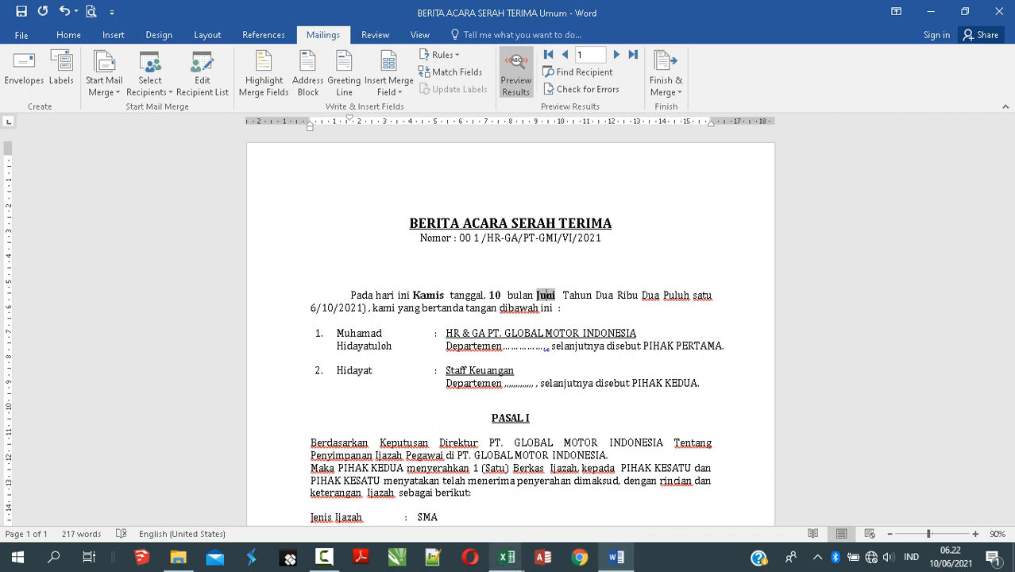
click(506, 557)
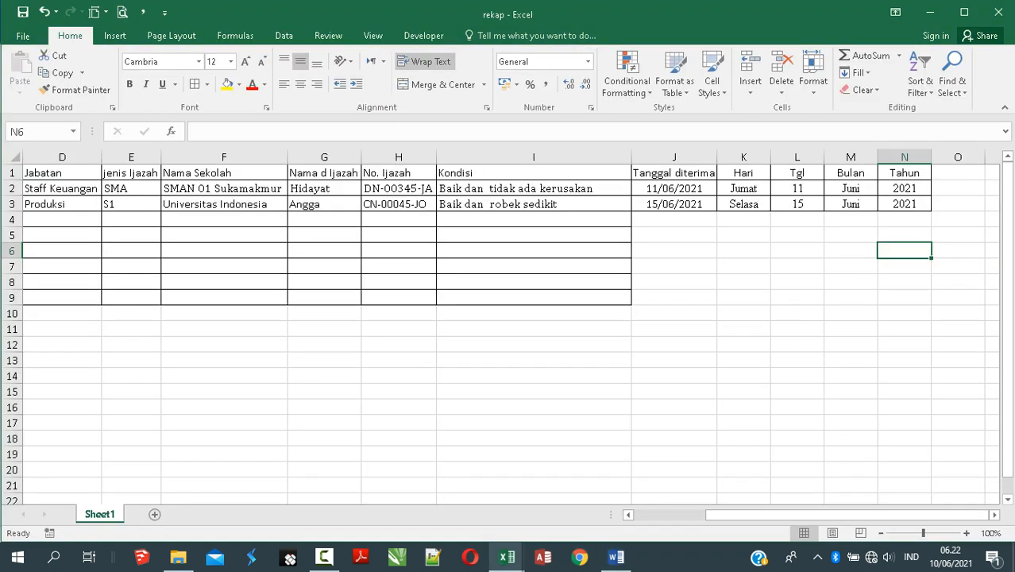
Step: Inspect J2, K2 and L2 in rekap, then return to Word and preview the second record
click(674, 189)
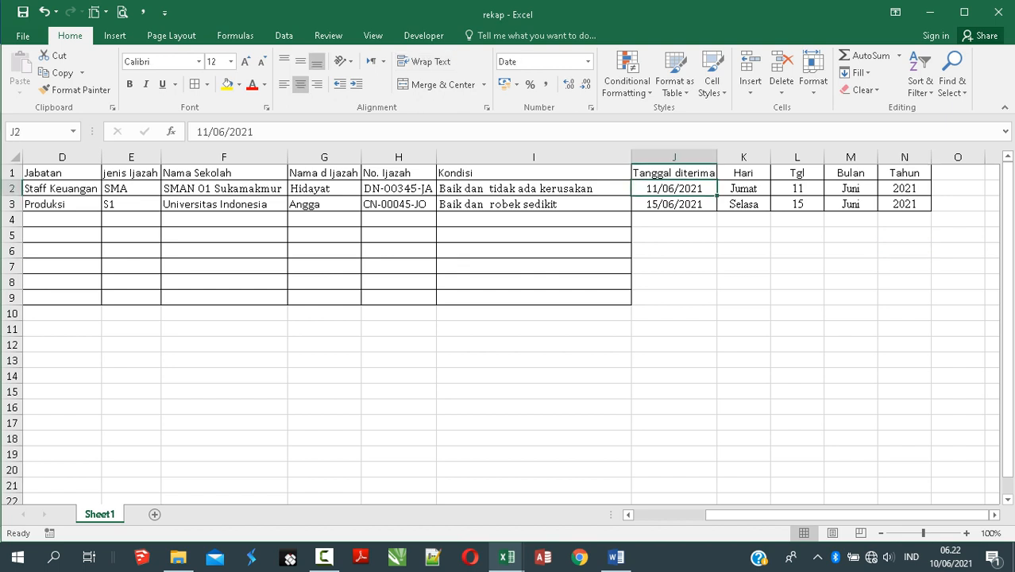
click(743, 189)
click(797, 189)
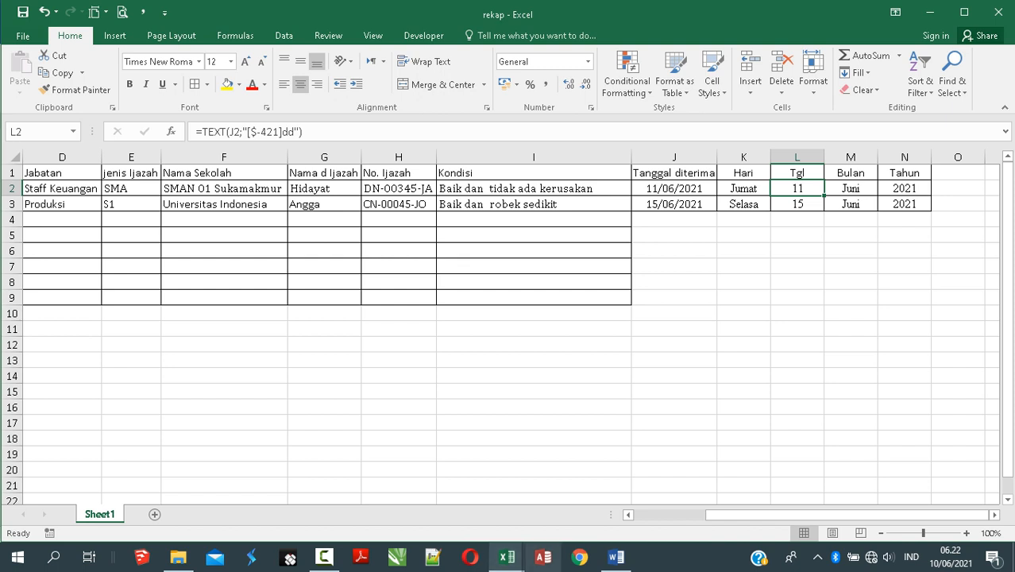
click(616, 556)
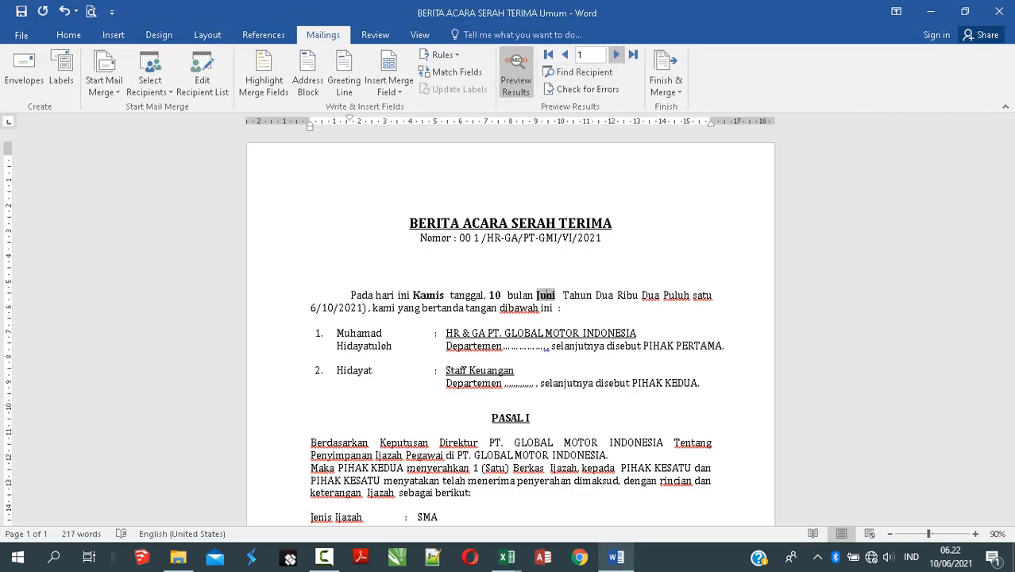
click(616, 54)
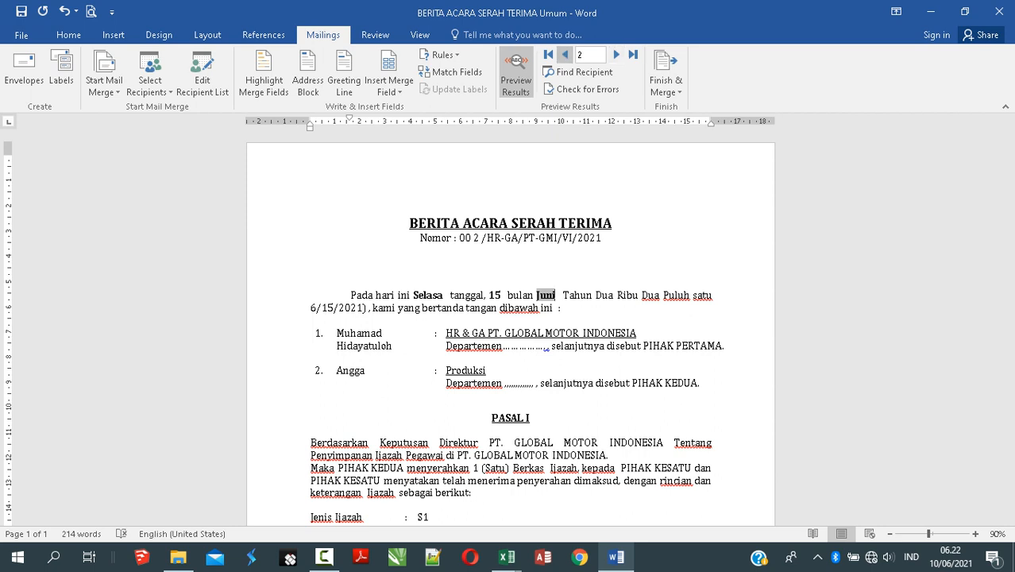
Step: Step to record 2 and back to record 1 so its preview reads Jumat, 11 Juni
click(565, 54)
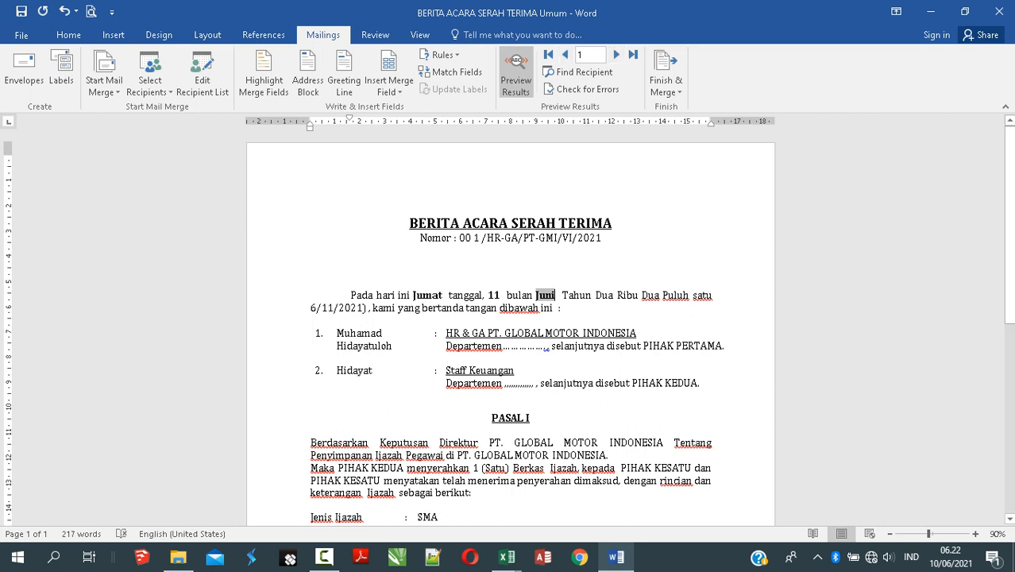
click(562, 307)
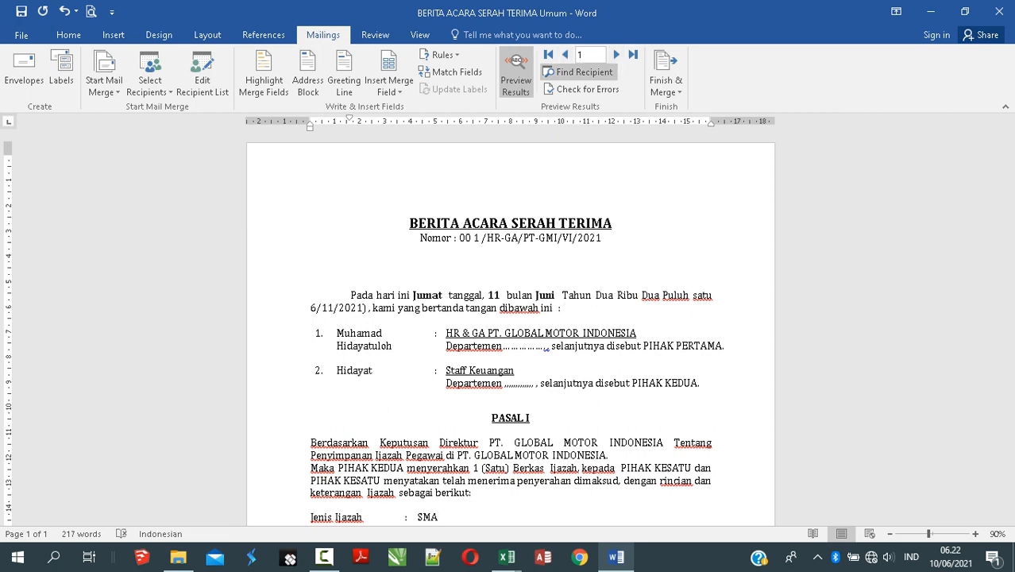
click(616, 54)
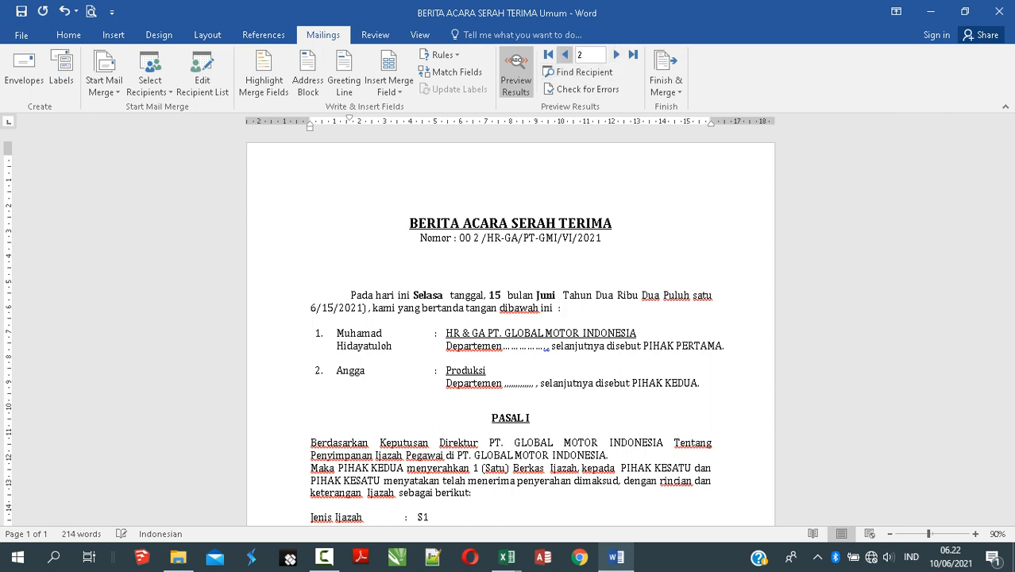
click(564, 54)
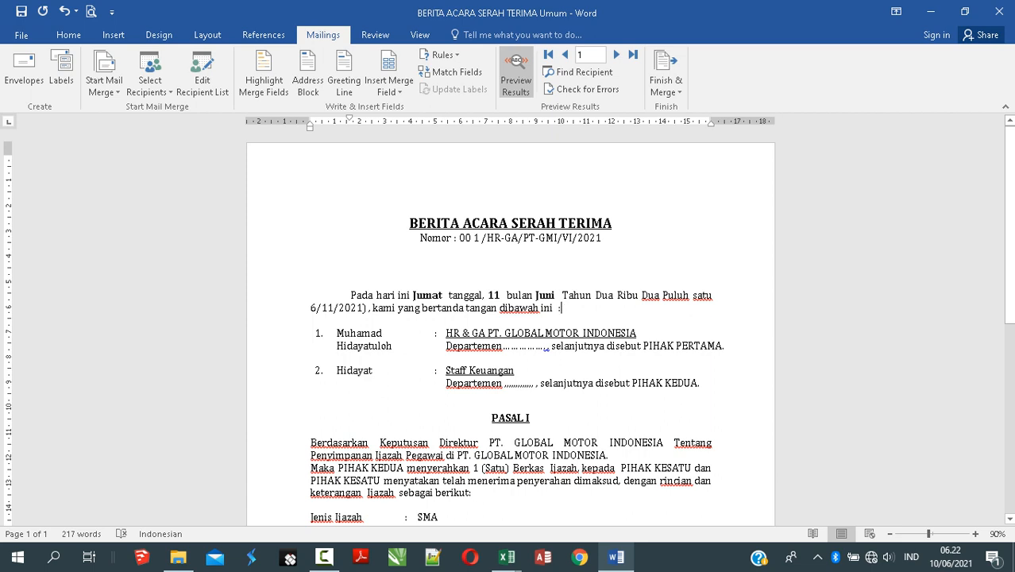
Step: Bring the rekap workbook forward in Excel and scroll its rows toward column A
mouse_move(506, 556)
click(430, 484)
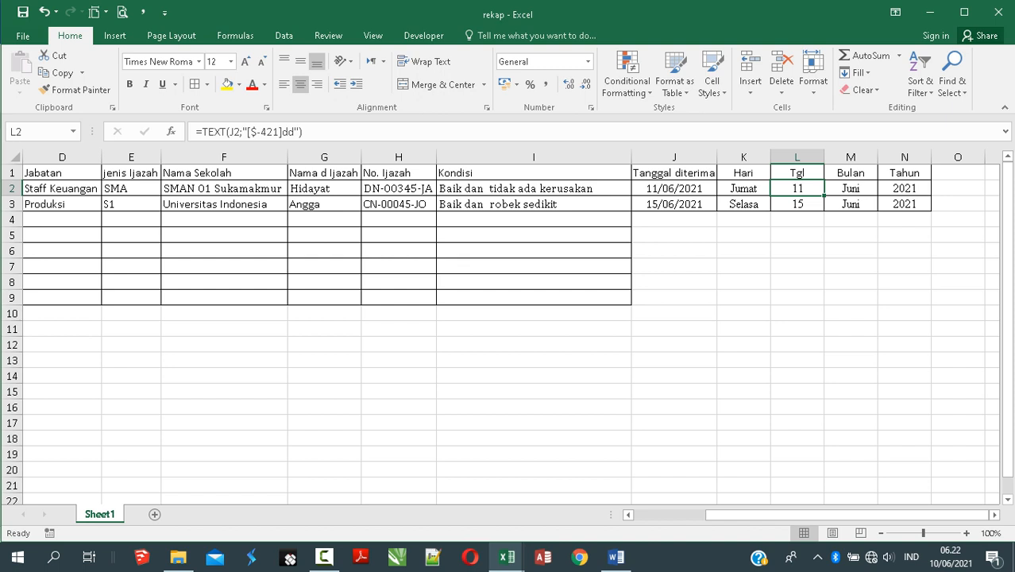
mouse_move(506, 555)
click(588, 486)
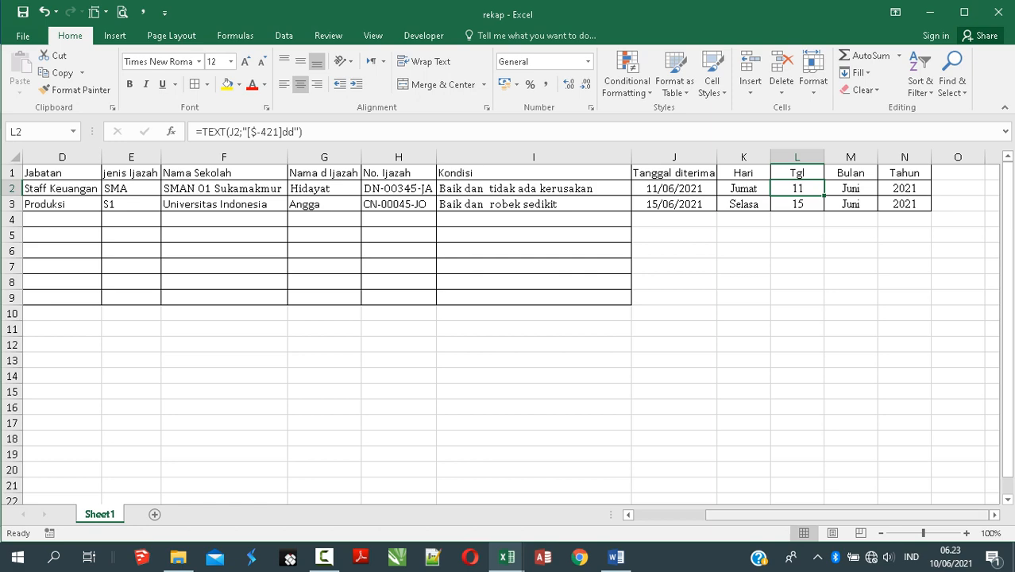
drag(963, 514, 892, 515)
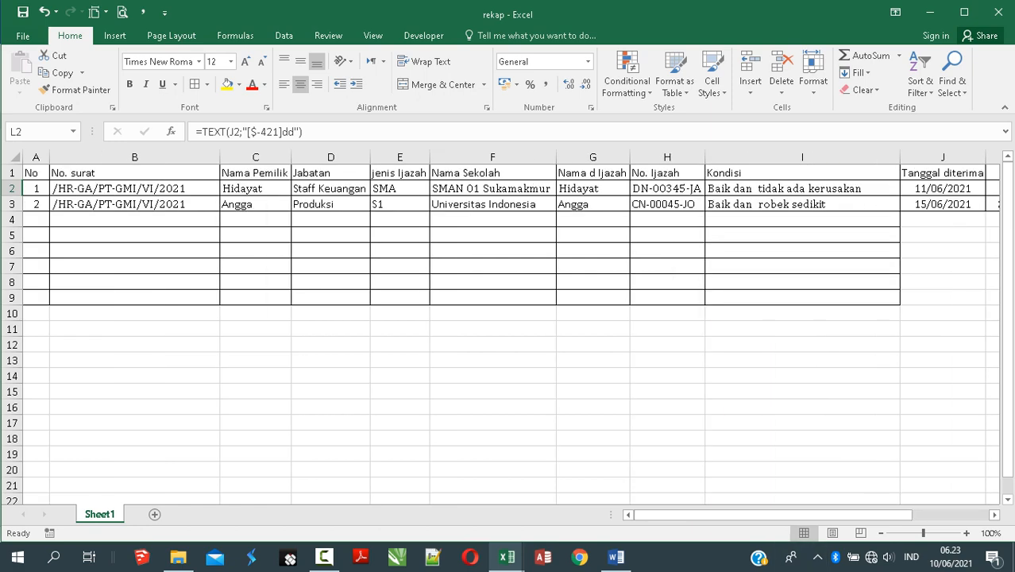
Step: Back in Word, preview record 2 showing Selasa, 15 Juni
click(616, 557)
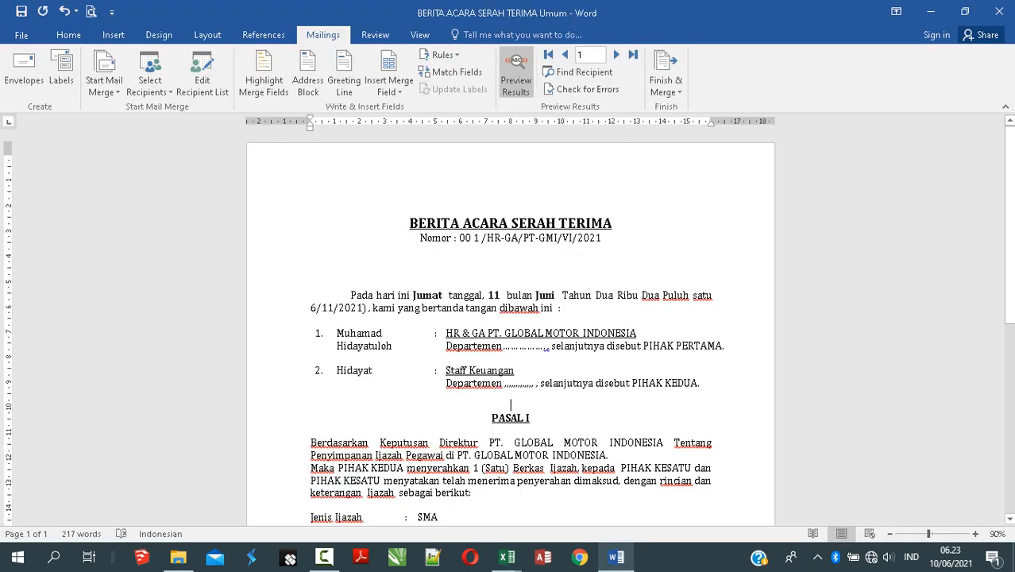
click(616, 54)
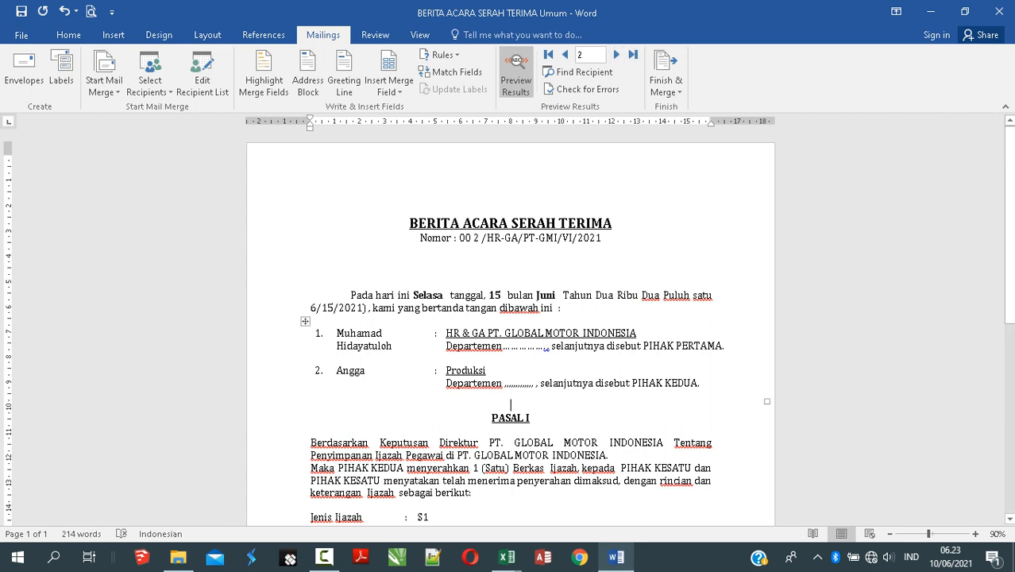
click(501, 295)
Step: Recheck the rekap rows and Tgl formula in Excel, then return to the Word letter's record 2
mouse_move(506, 556)
click(425, 530)
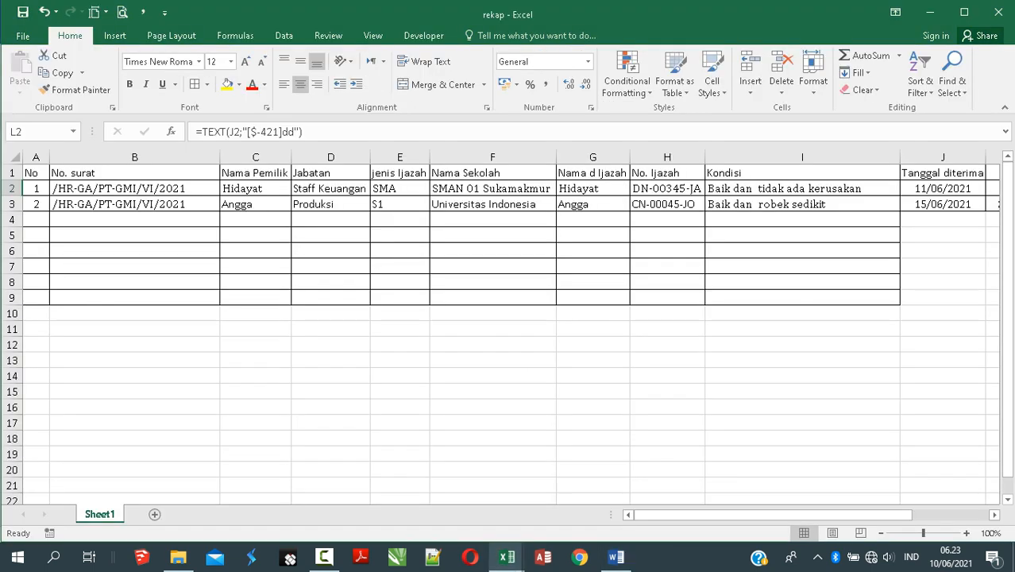
drag(789, 515, 861, 514)
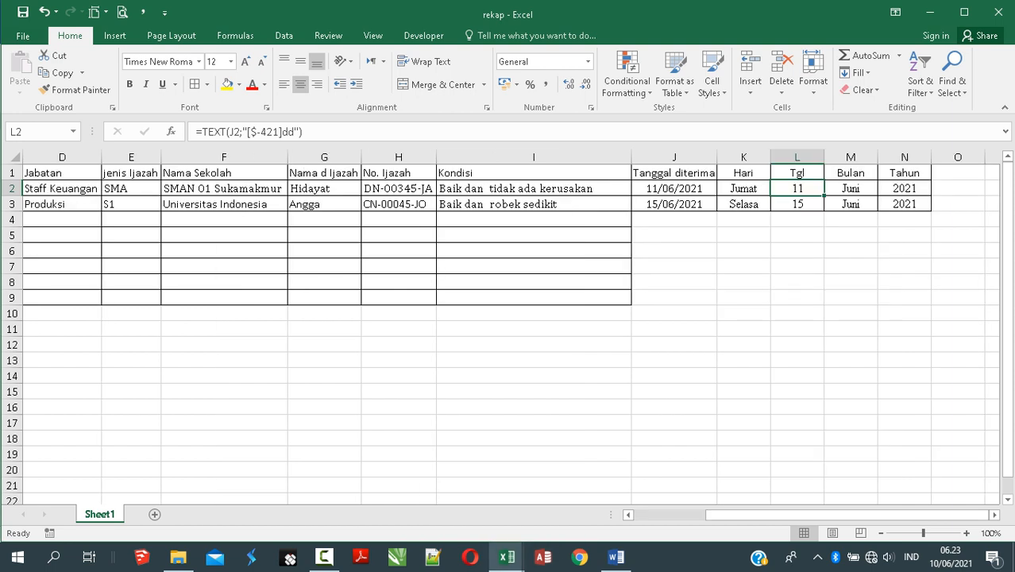
click(506, 556)
click(427, 493)
click(533, 376)
drag(769, 515, 693, 514)
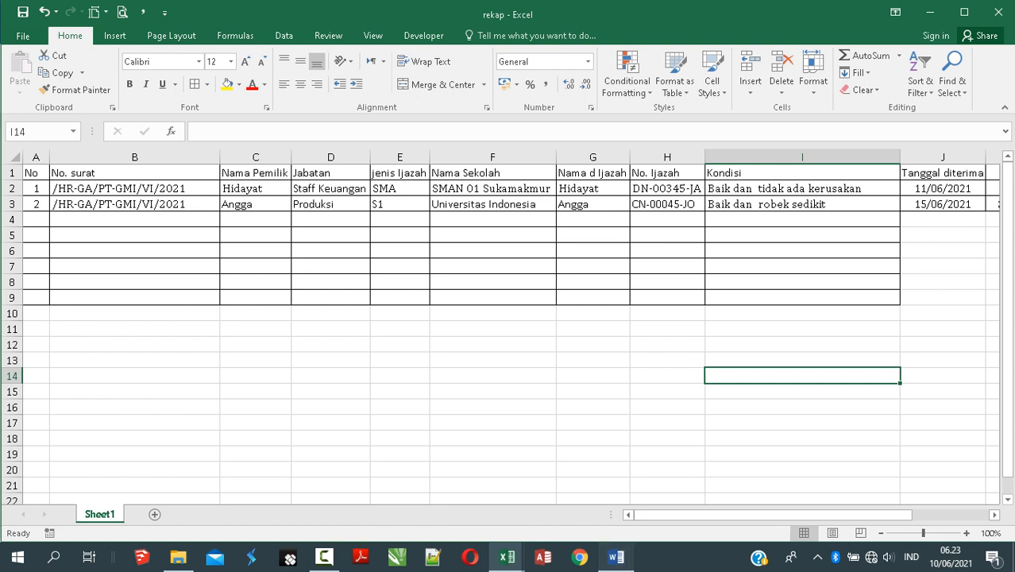
click(616, 557)
click(494, 371)
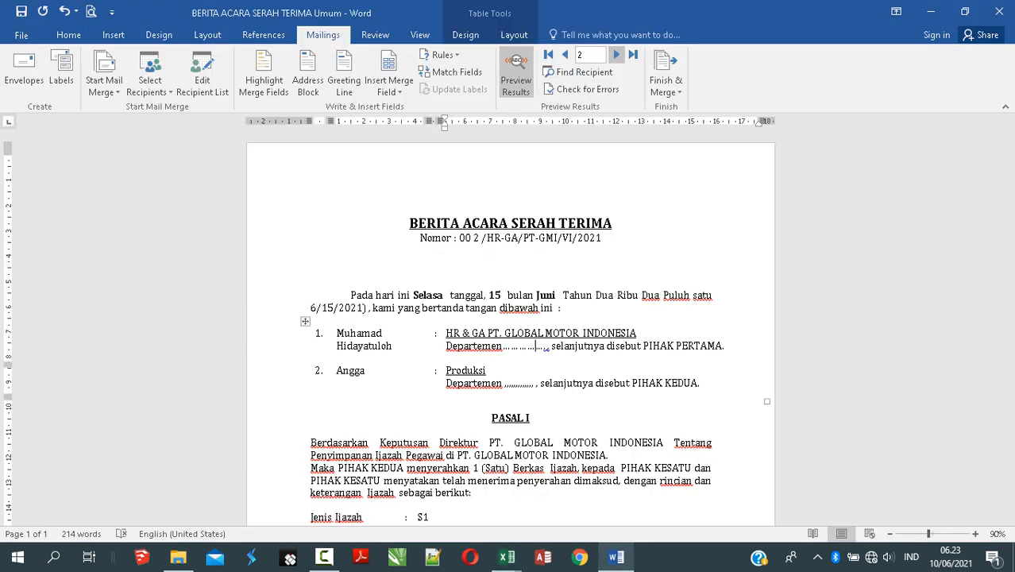
click(616, 54)
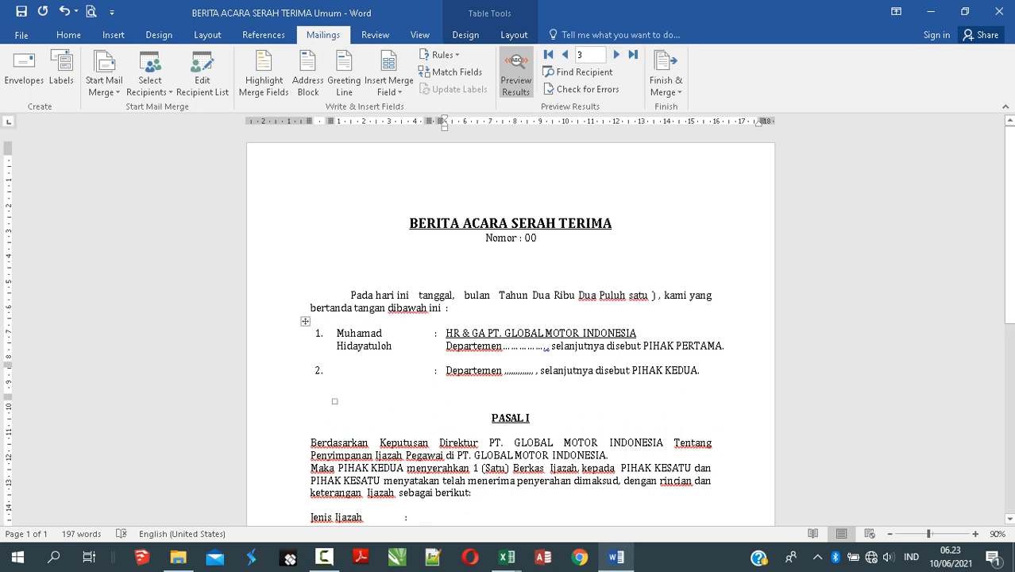
click(565, 54)
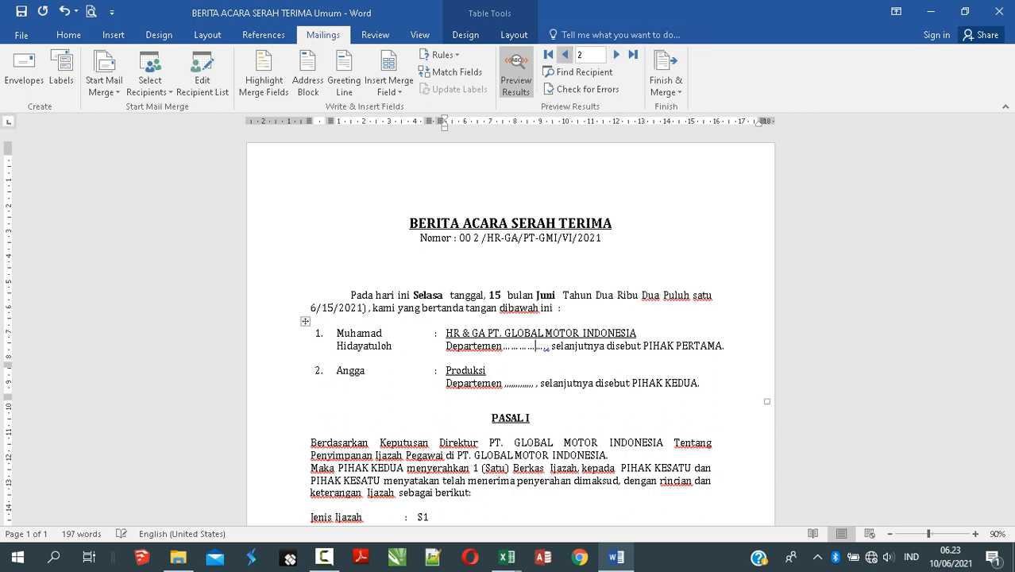
click(565, 54)
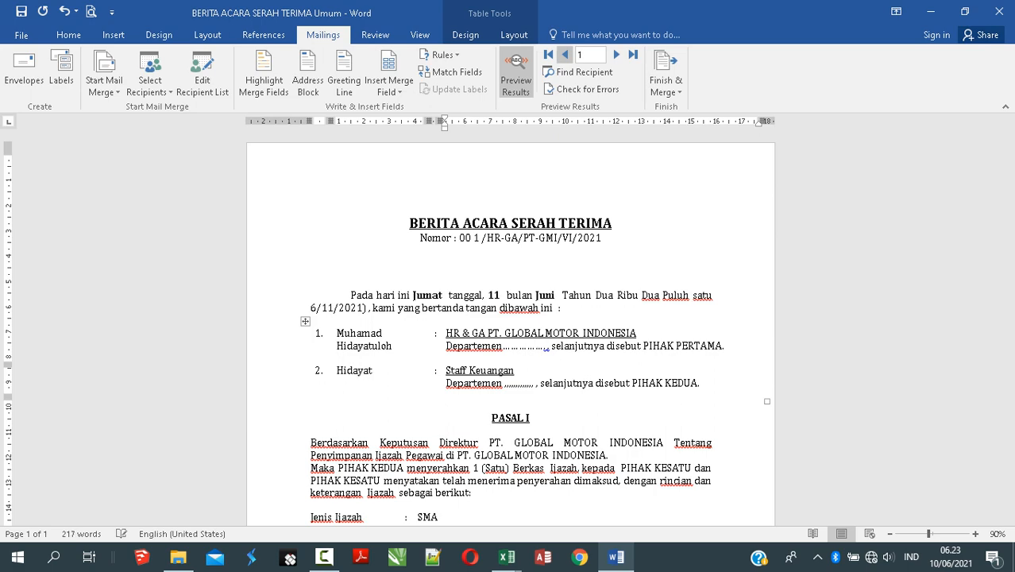
click(617, 54)
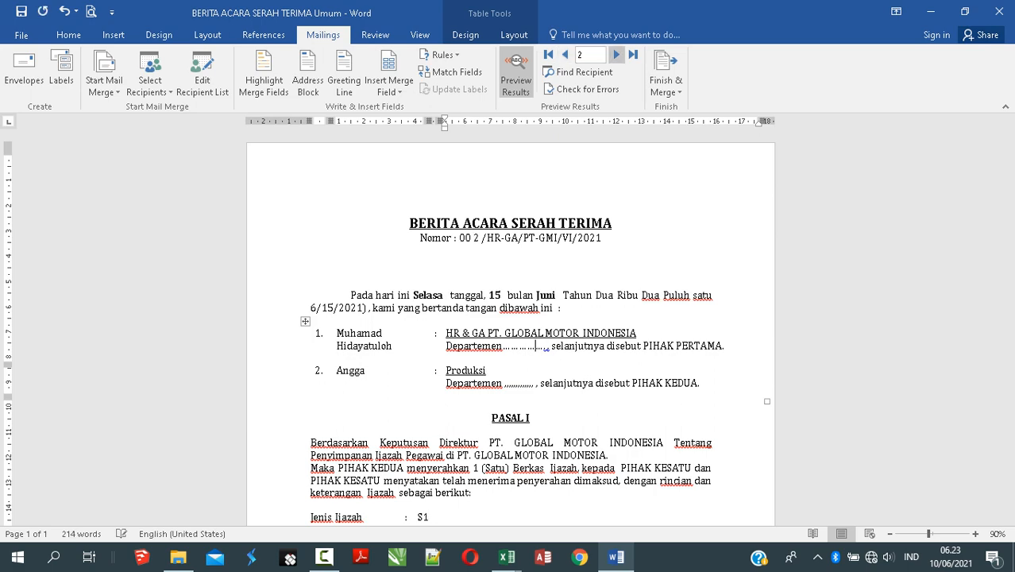
scroll(536, 339, down, 5)
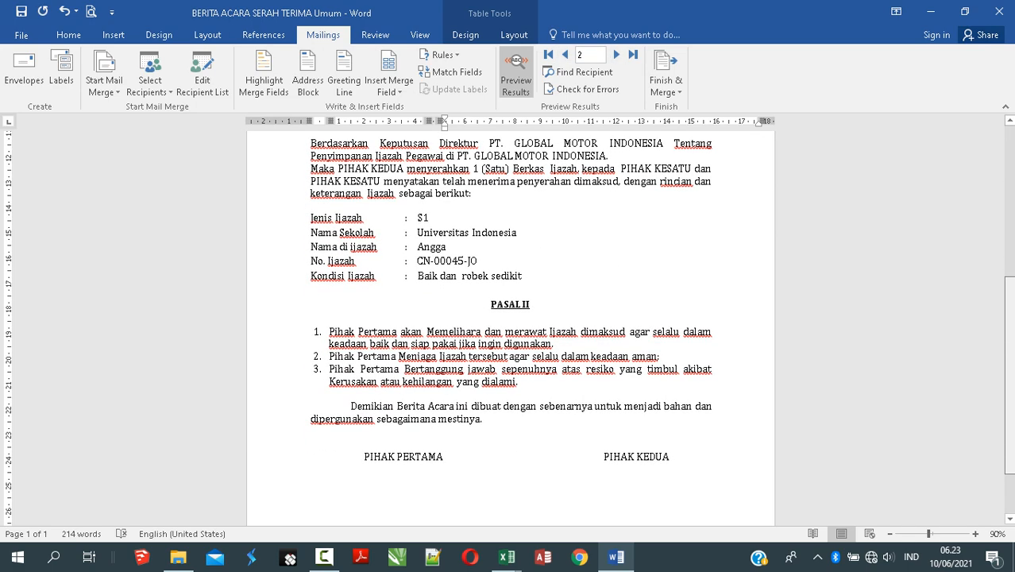
scroll(536, 339, up, 5)
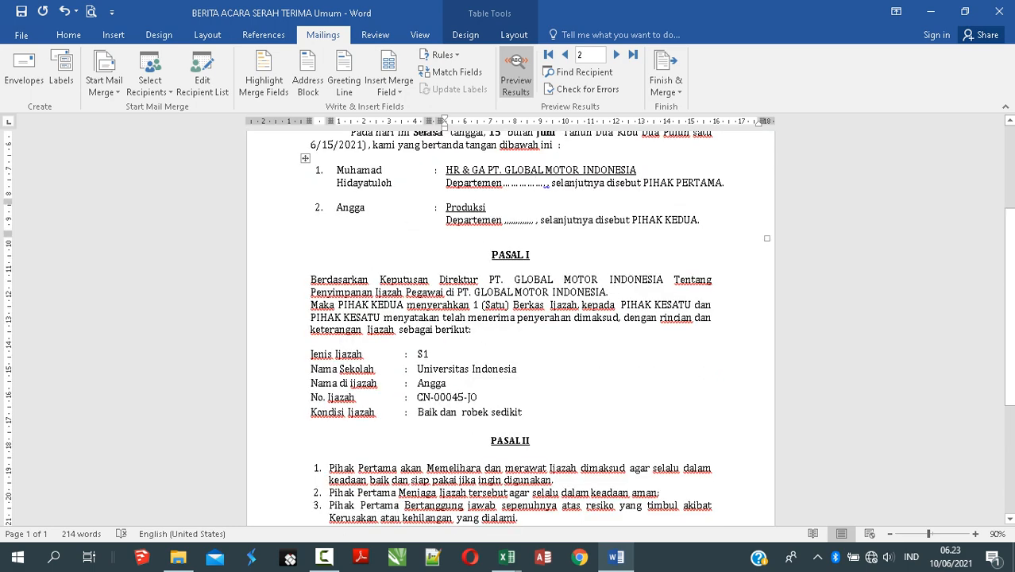
scroll(509, 325, down, 3)
scroll(510, 325, up, 6)
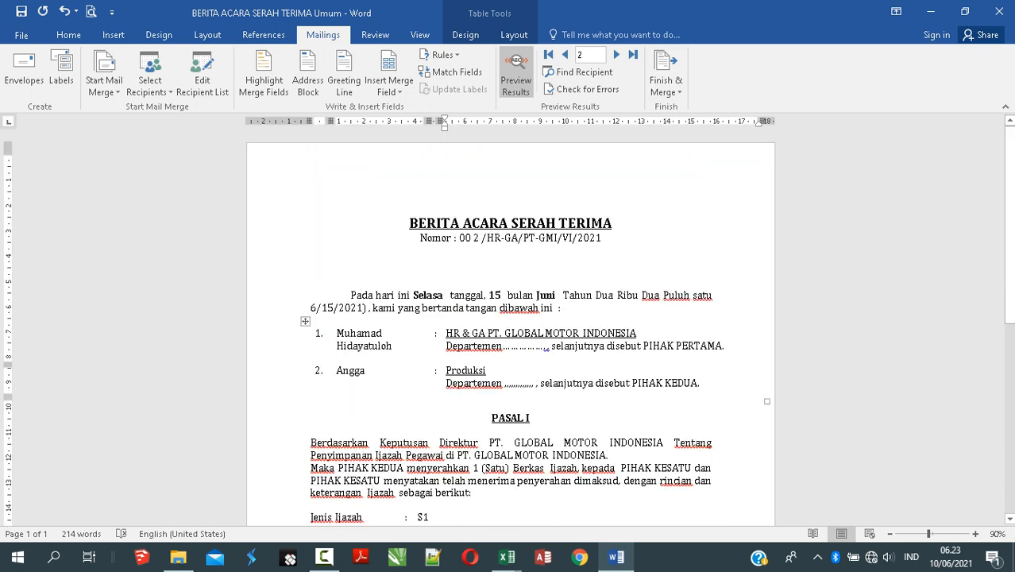